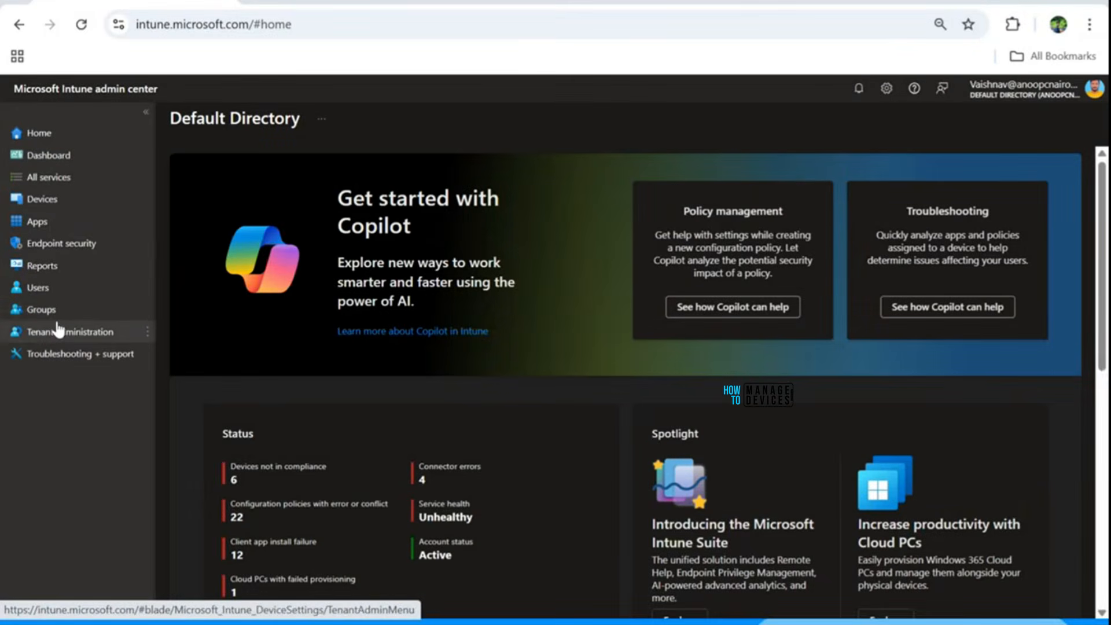
# Go to Endpoint security and show the Account protection policy list, tweaking browser zoom along the way.
pyautogui.click(45, 247)
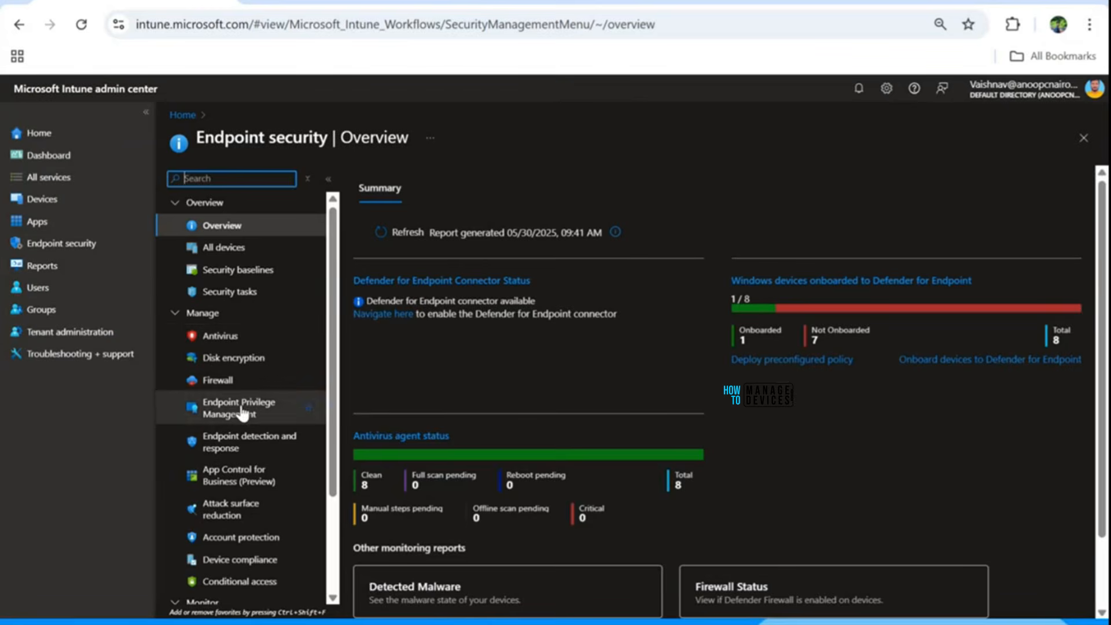
pyautogui.click(1089, 24)
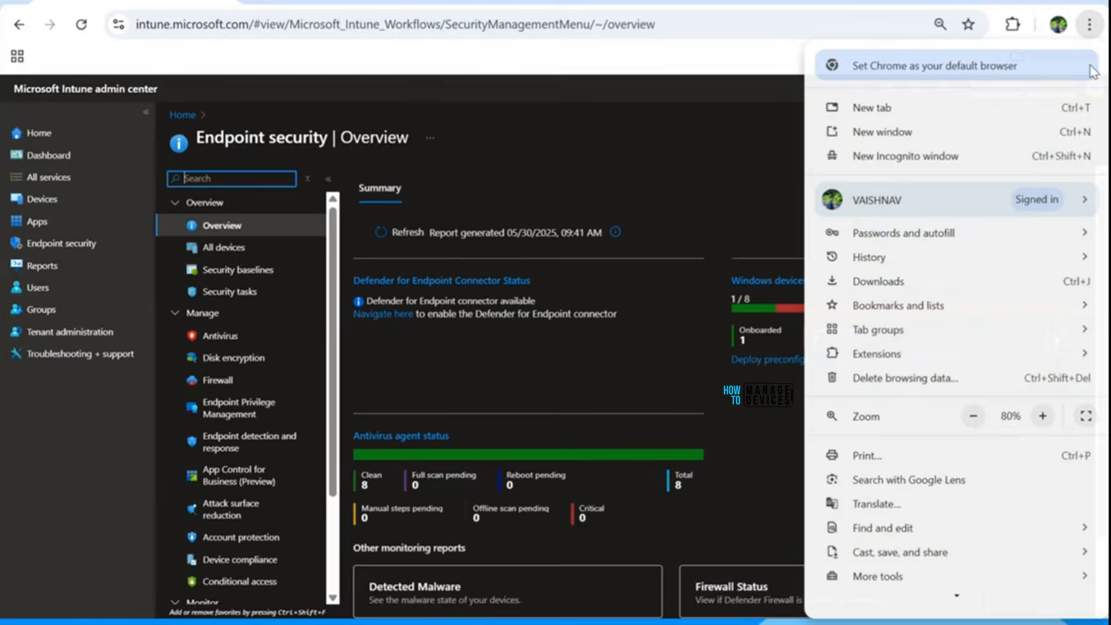
pyautogui.click(1042, 415)
pyautogui.click(691, 284)
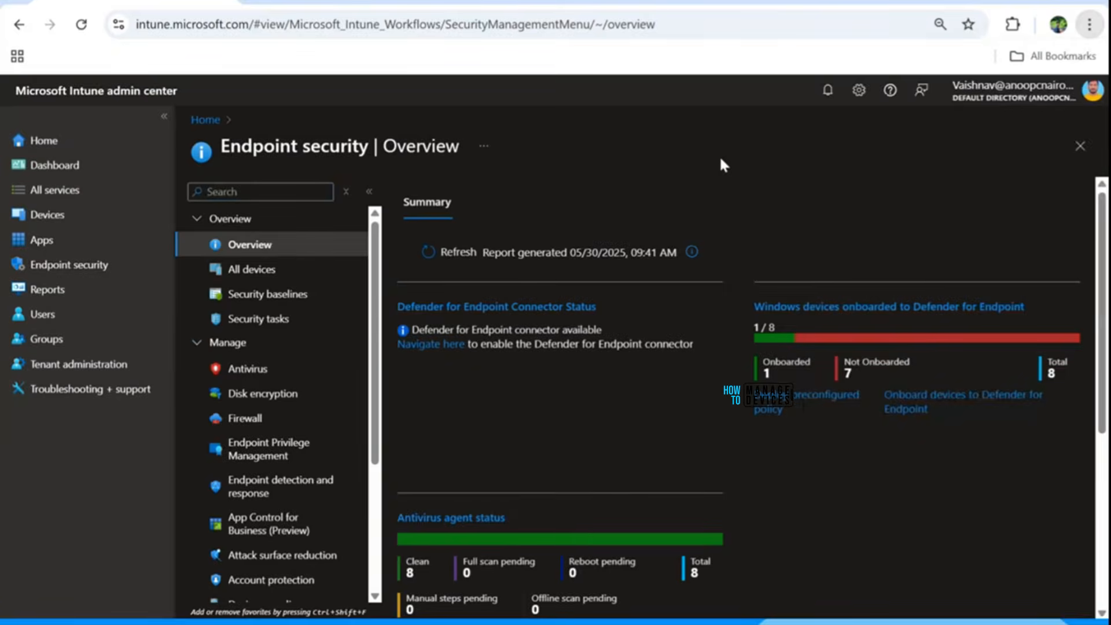
pyautogui.click(1089, 24)
pyautogui.click(973, 416)
pyautogui.click(639, 164)
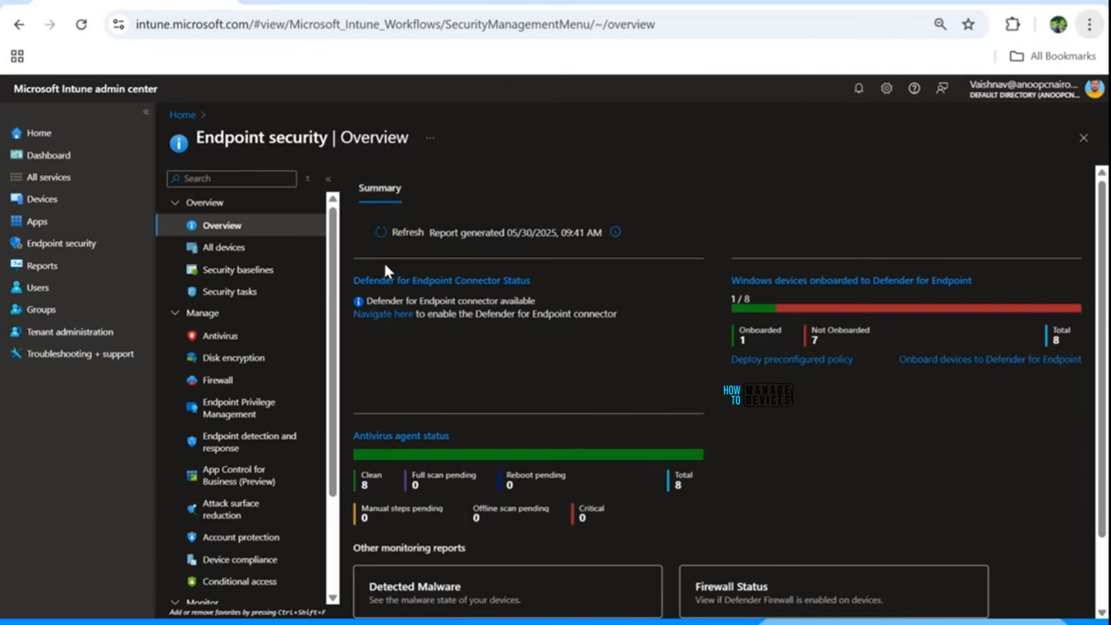
pyautogui.click(221, 538)
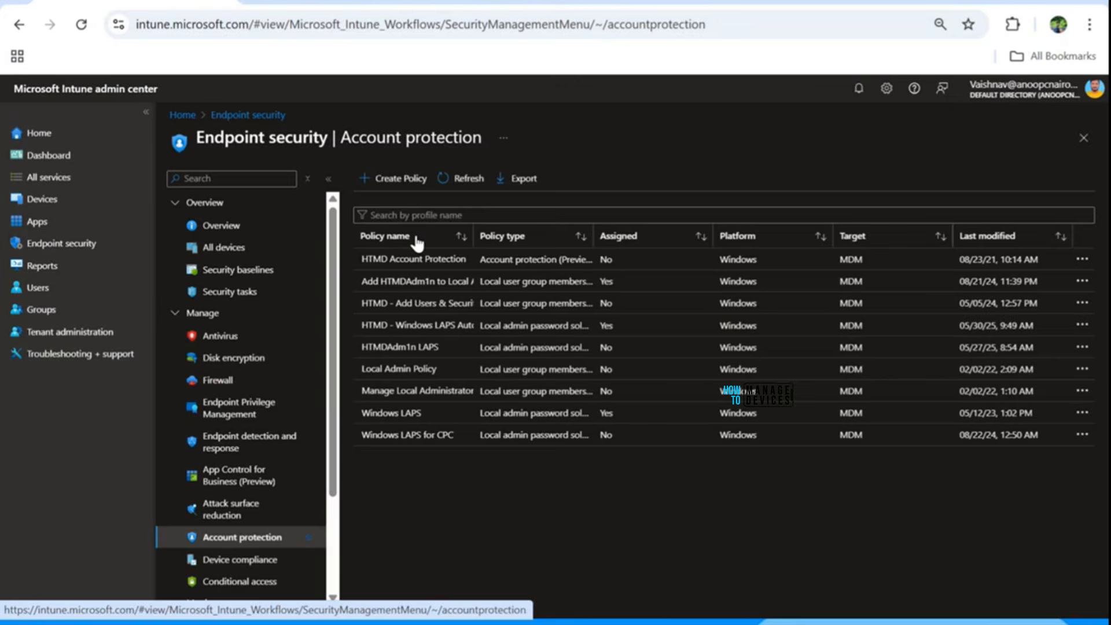
# Create a policy with platform Windows and profile Local admin password solution (Windows LAPS).
pyautogui.click(401, 182)
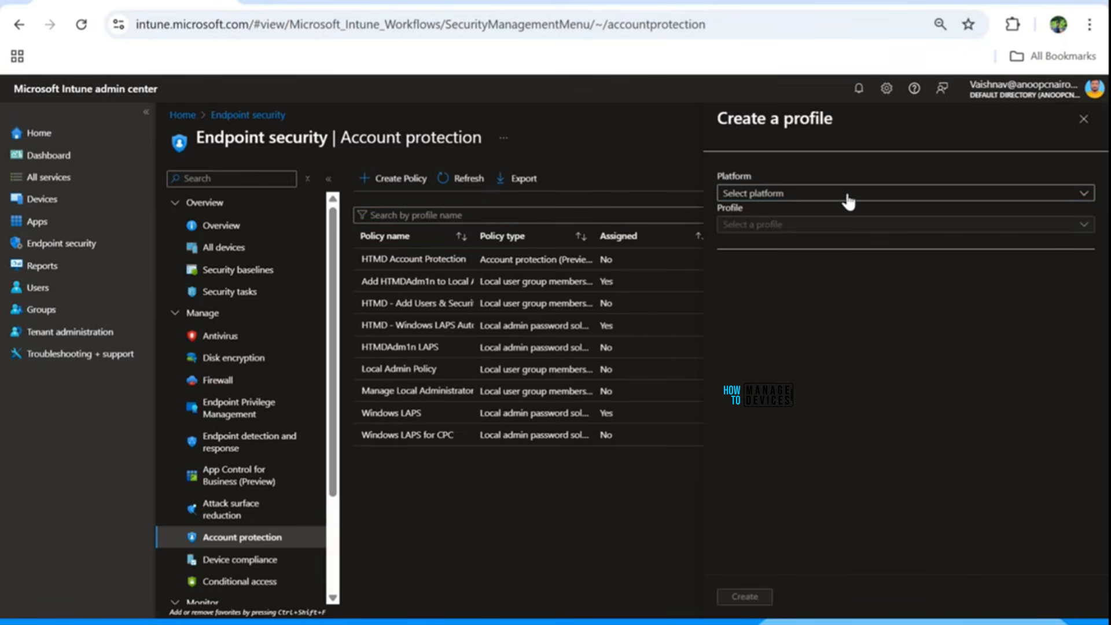
pyautogui.click(776, 194)
pyautogui.click(756, 214)
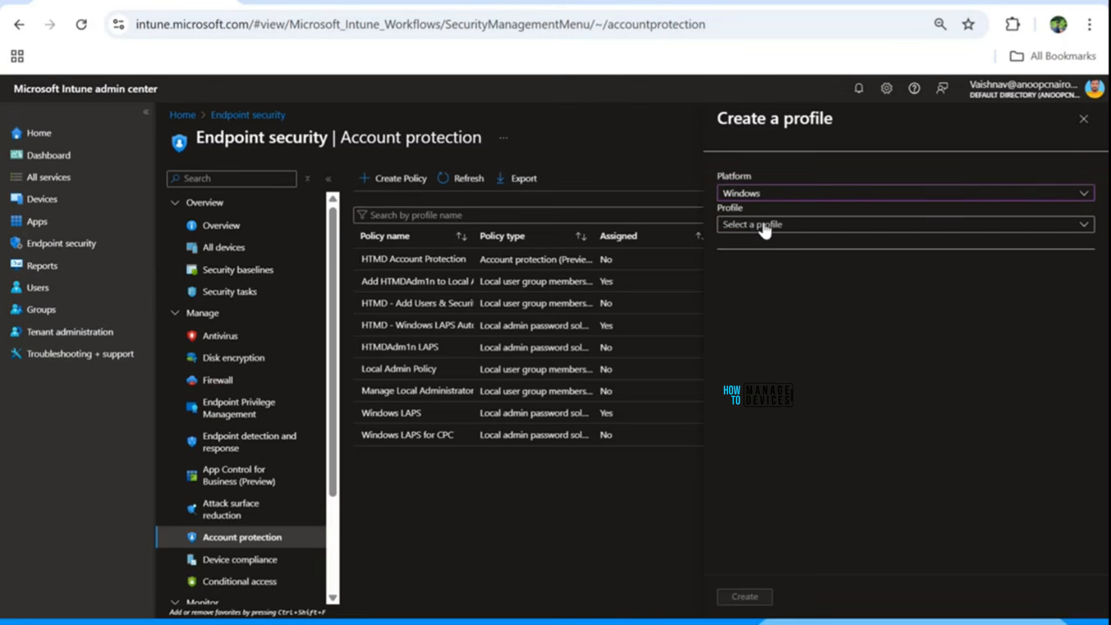
pyautogui.click(756, 227)
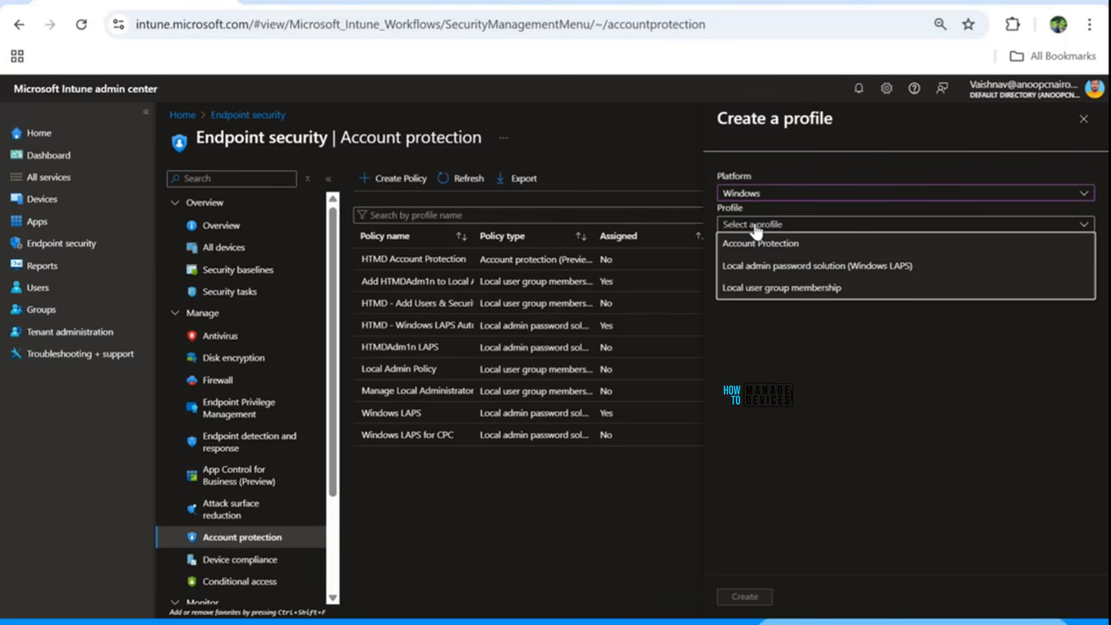
pyautogui.click(741, 267)
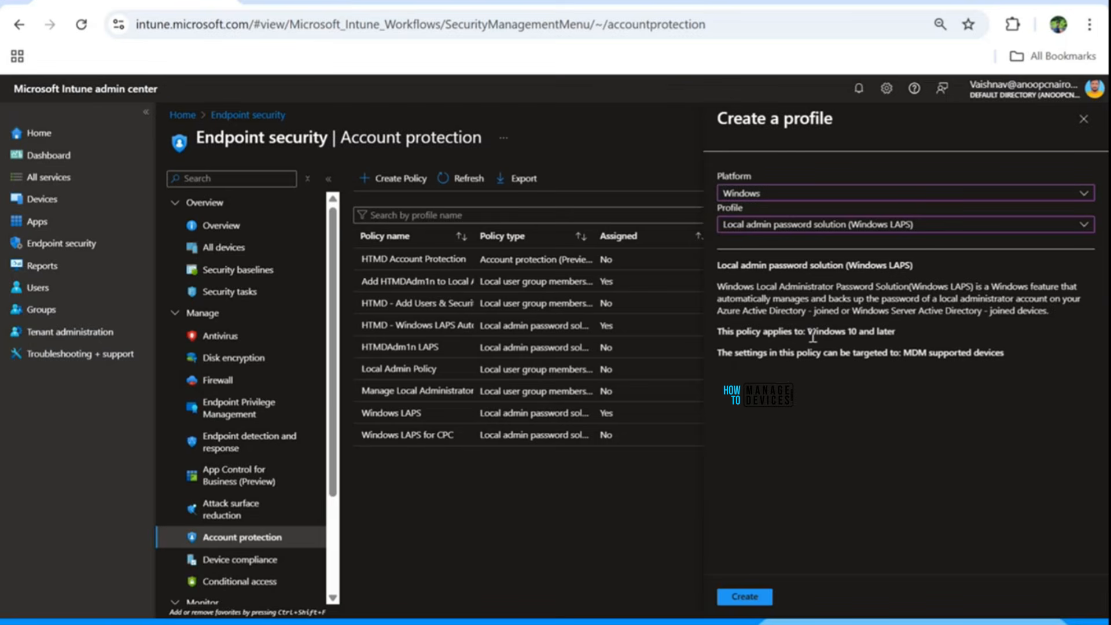
# Create the profile and enter the name 'HTMD - Windows LAPS Automatic Account Management Policy', fixing the misspelling.
pyautogui.click(745, 597)
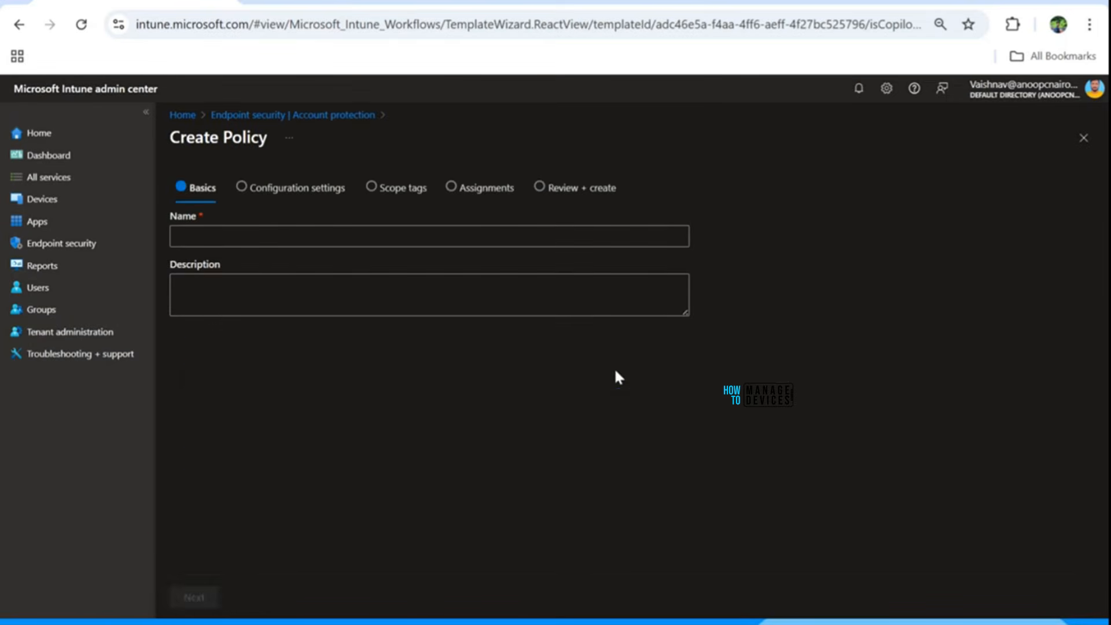
pyautogui.click(254, 238)
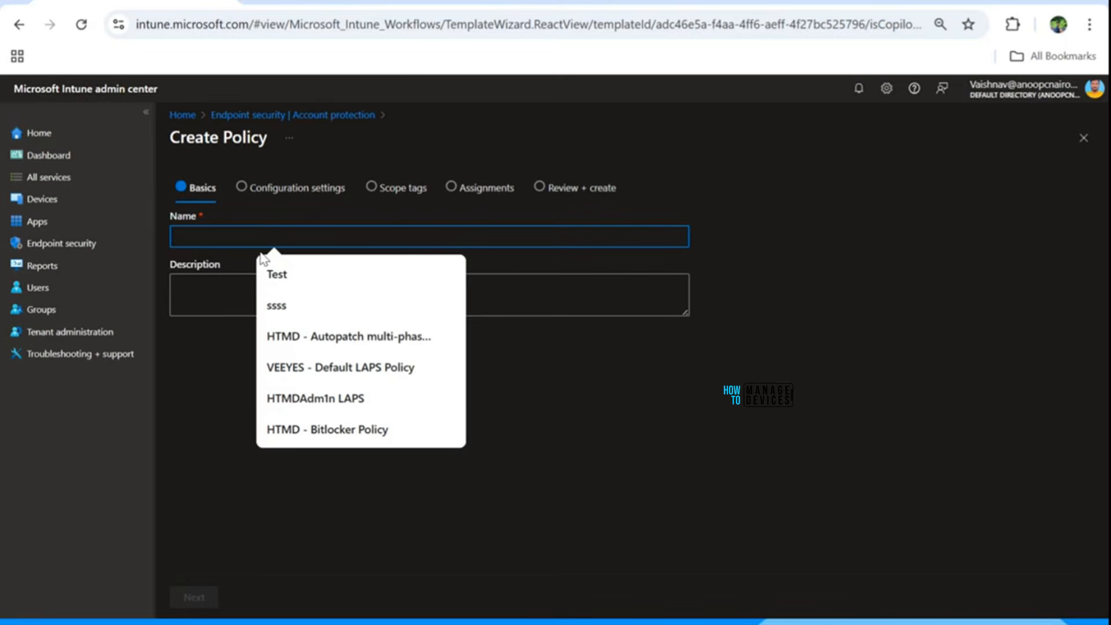
pyautogui.write('HTMD -')
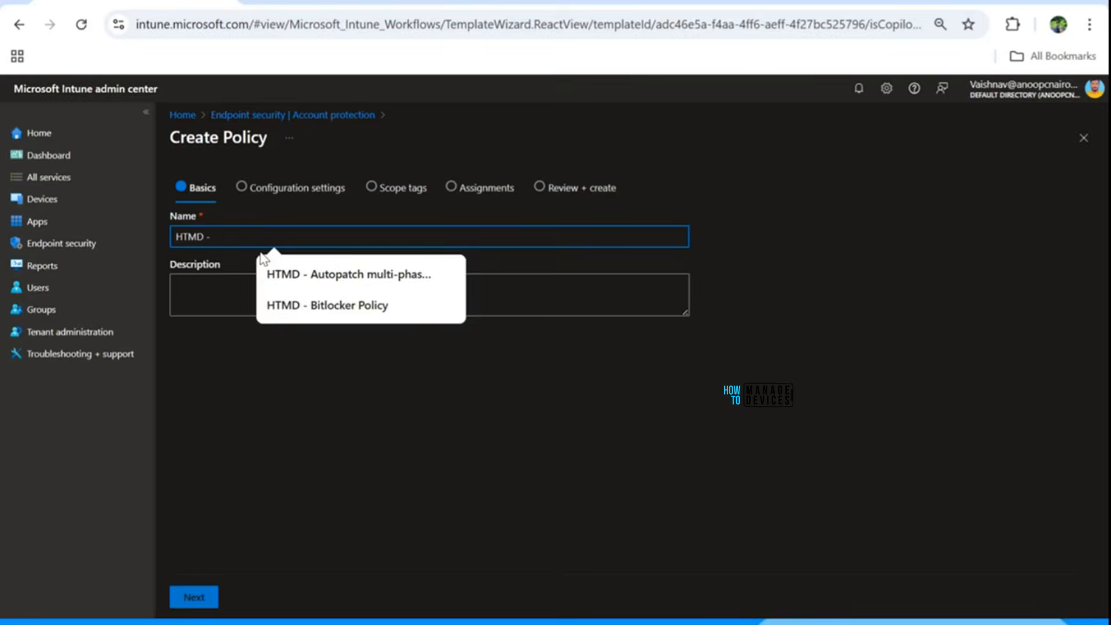
pyautogui.write(' Windows LAPS A')
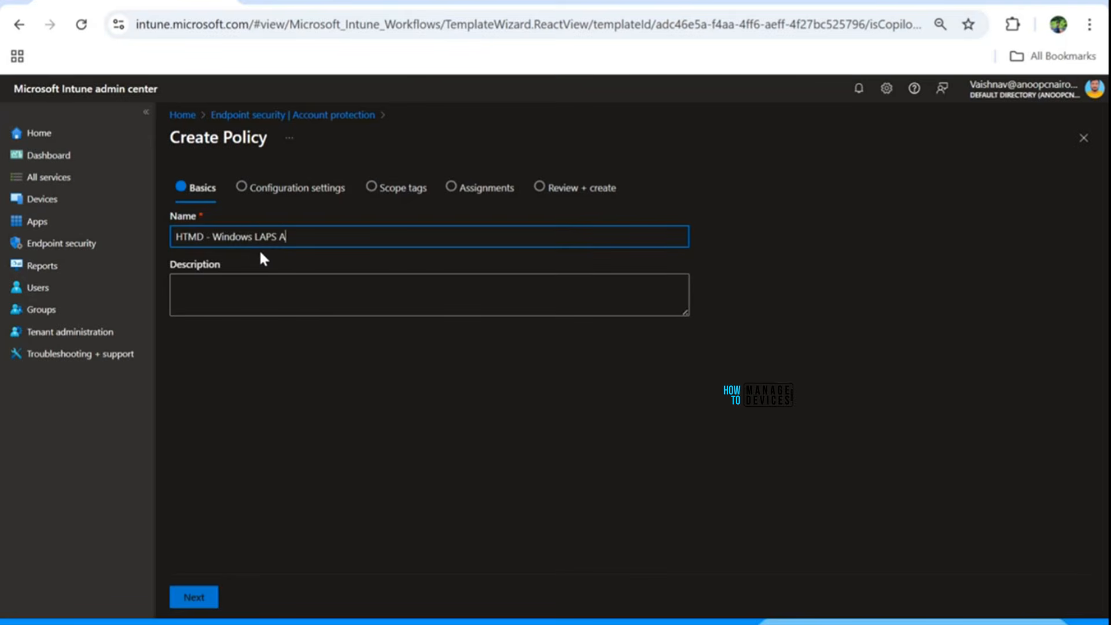
pyautogui.write('utomatic Account Manangement')
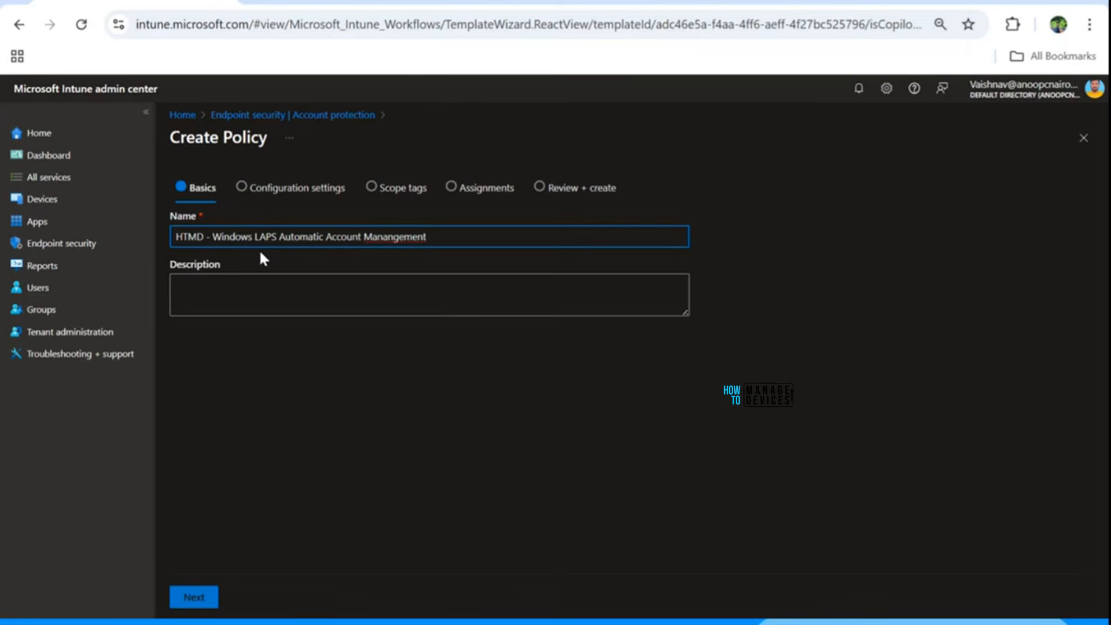
pyautogui.rightClick(390, 237)
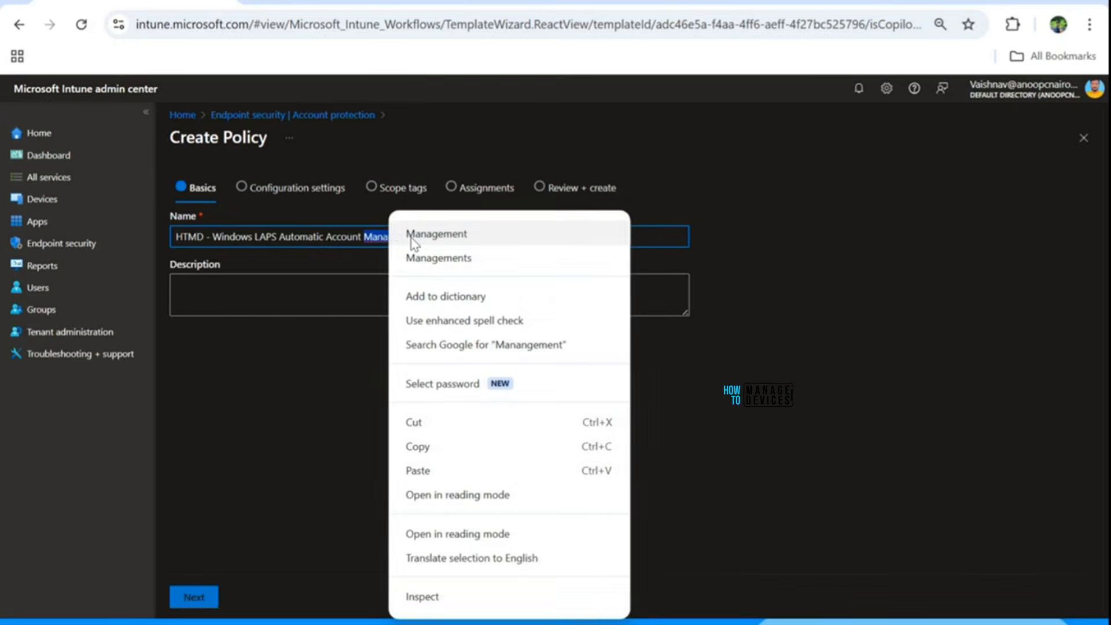
pyautogui.click(412, 235)
pyautogui.write('Poli')
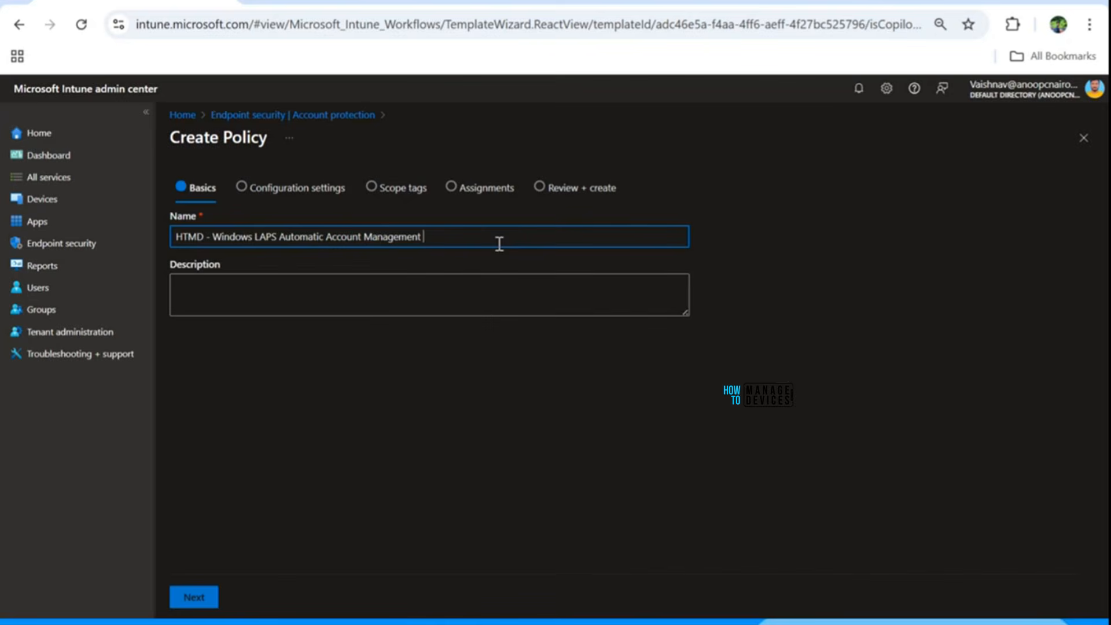
pyautogui.write('cy')
# Remove the spaces around the dash so the name starts 'HTMD-Windows', then continue.
pyautogui.click(218, 237)
pyautogui.press('BackSpace')
pyautogui.press('Left')
pyautogui.press('Left')
pyautogui.press('Right')
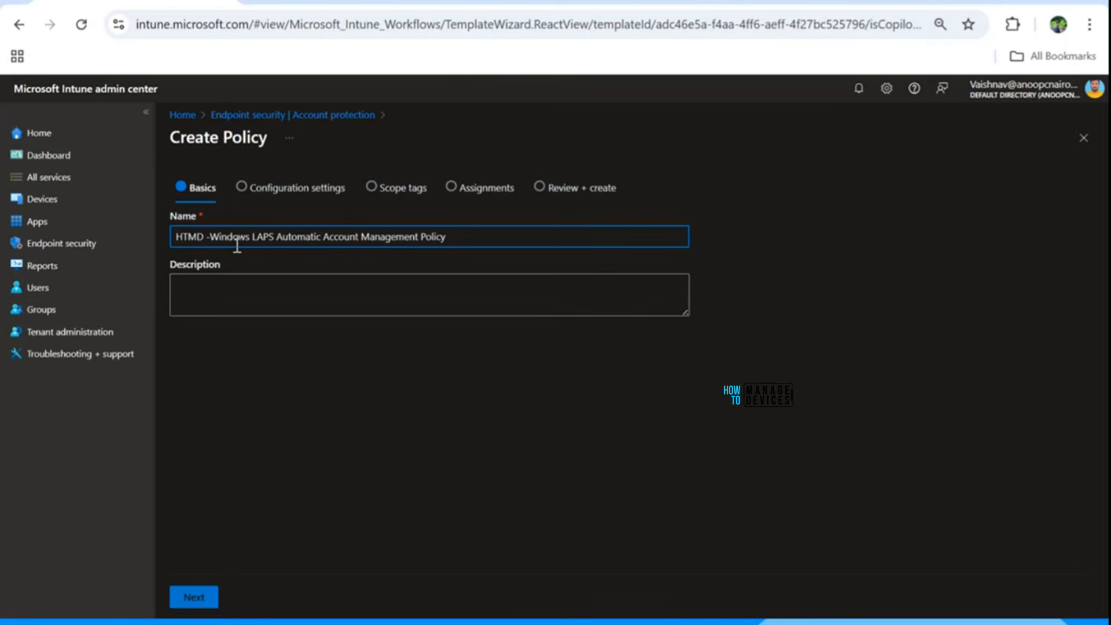
pyautogui.press('BackSpace')
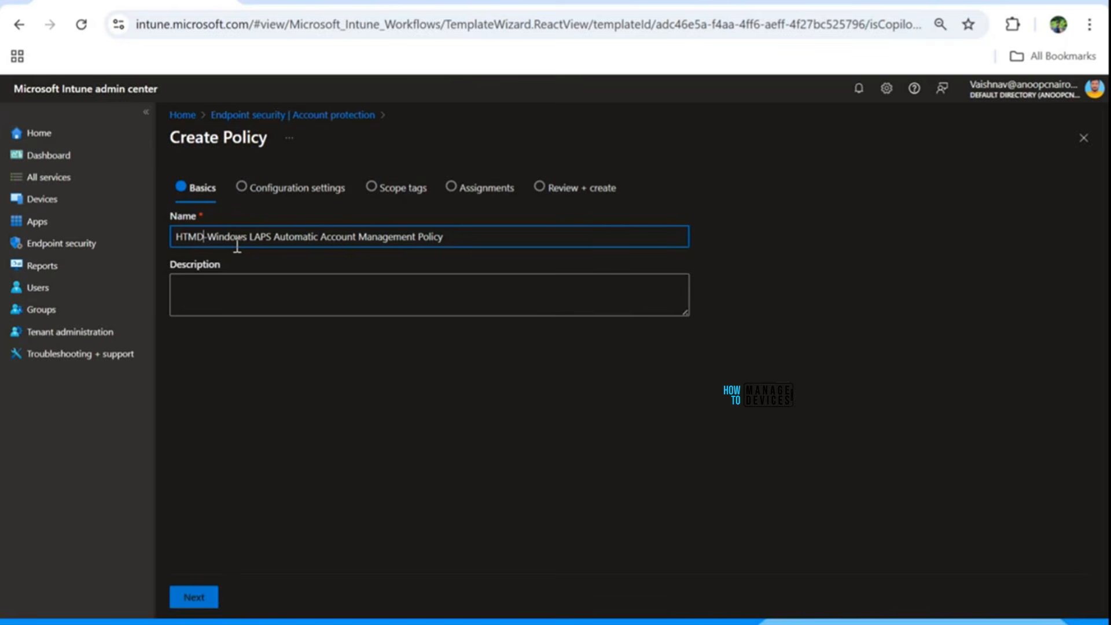
pyautogui.click(197, 597)
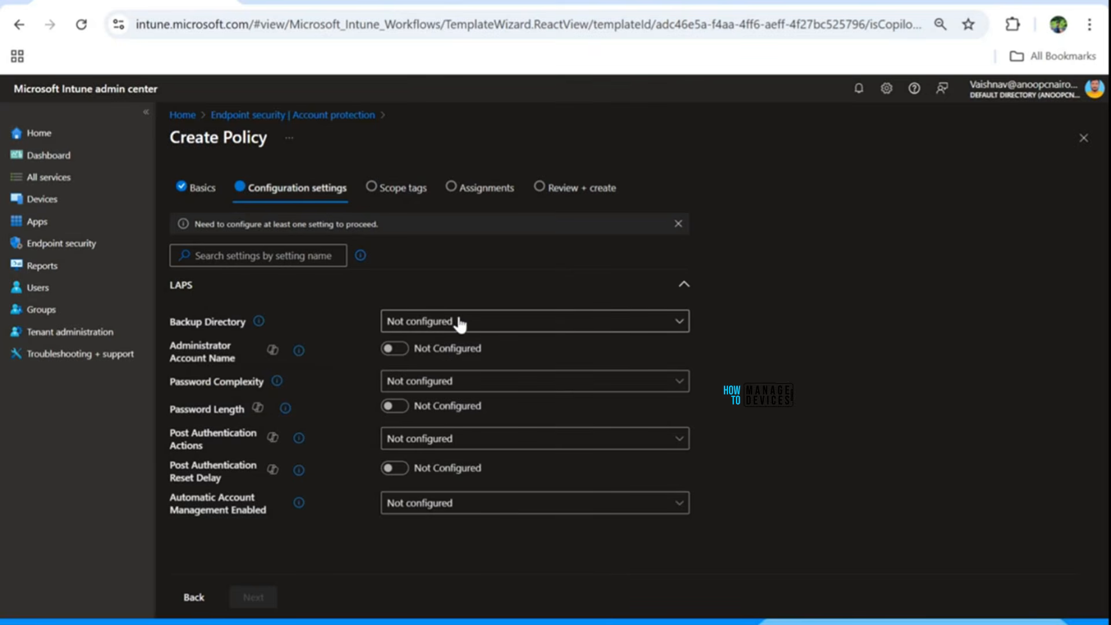
# Set Backup Directory to Azure AD only and change Password Age Days from 30 to 7.
pyautogui.click(456, 328)
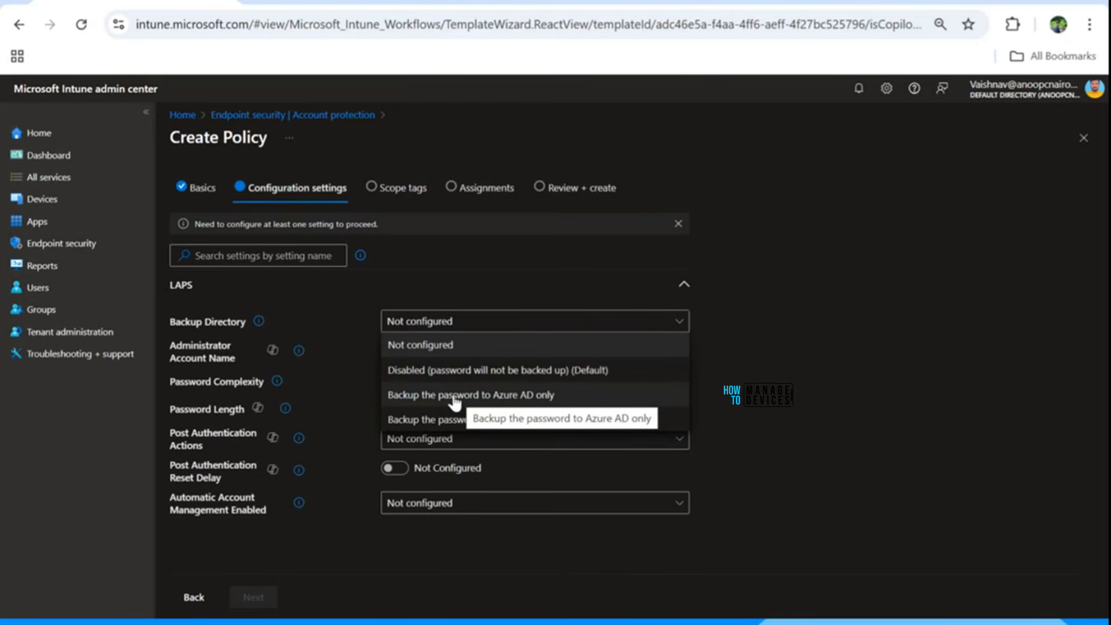
pyautogui.click(484, 398)
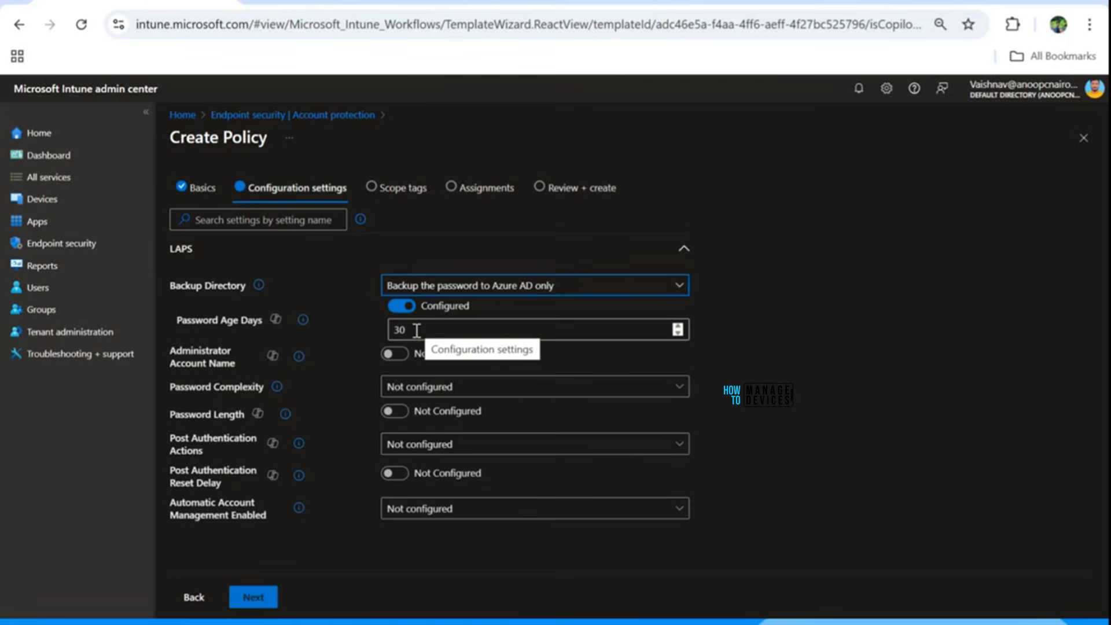
pyautogui.moveTo(417, 327); pyautogui.dragTo(399, 330)
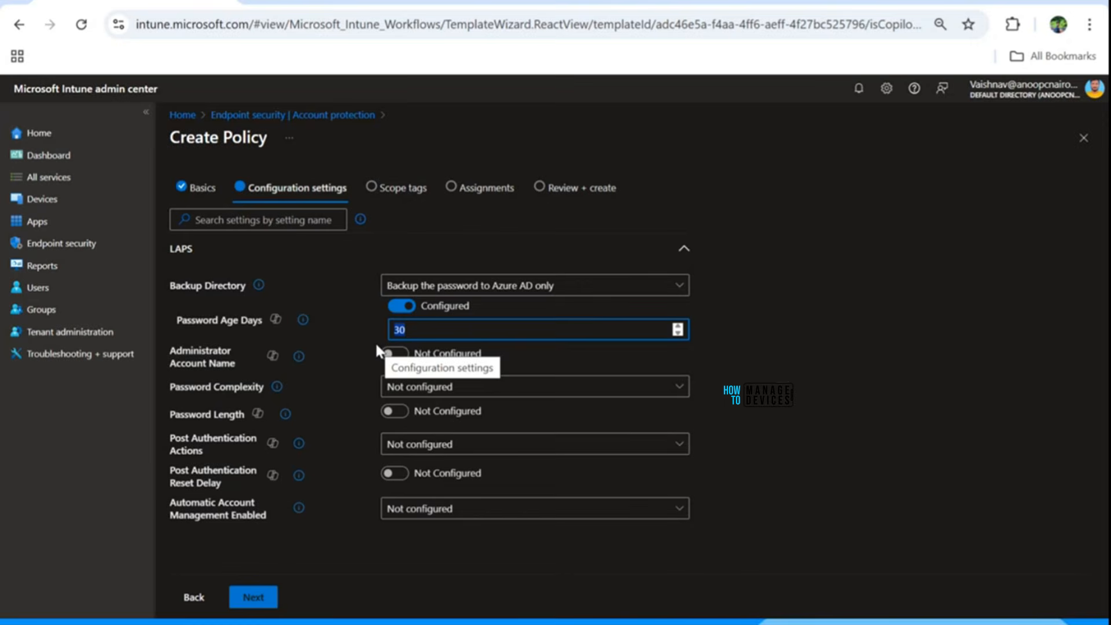
pyautogui.write('8')
pyautogui.press('BackSpace')
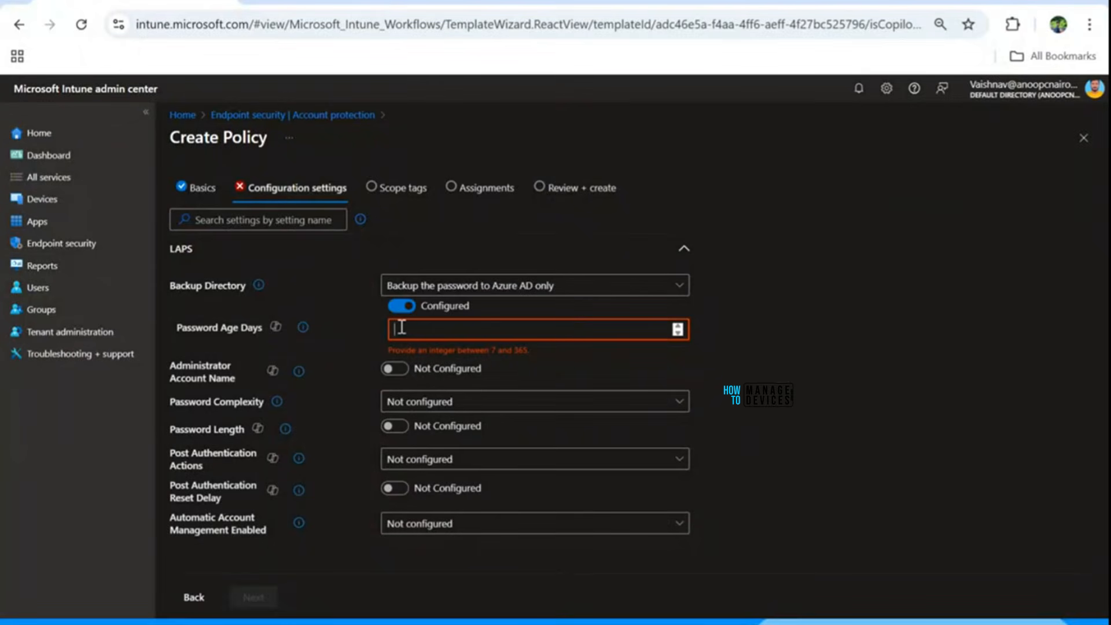
pyautogui.write('7')
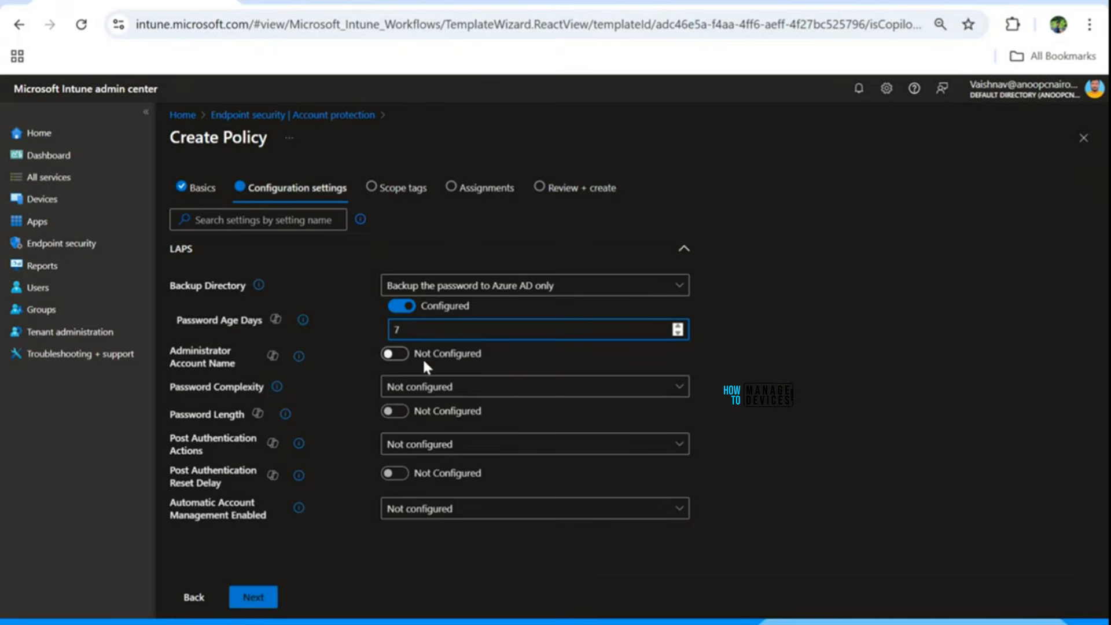
# Require large and small letters, numbers and special characters, and set Password Length to 8.
pyautogui.click(463, 394)
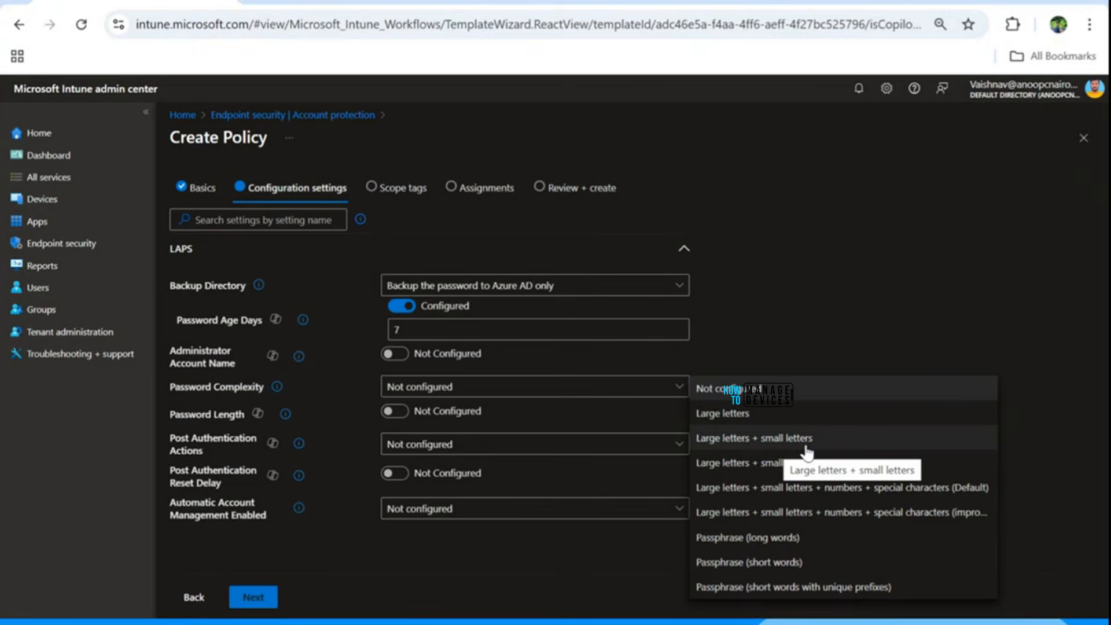
pyautogui.click(785, 489)
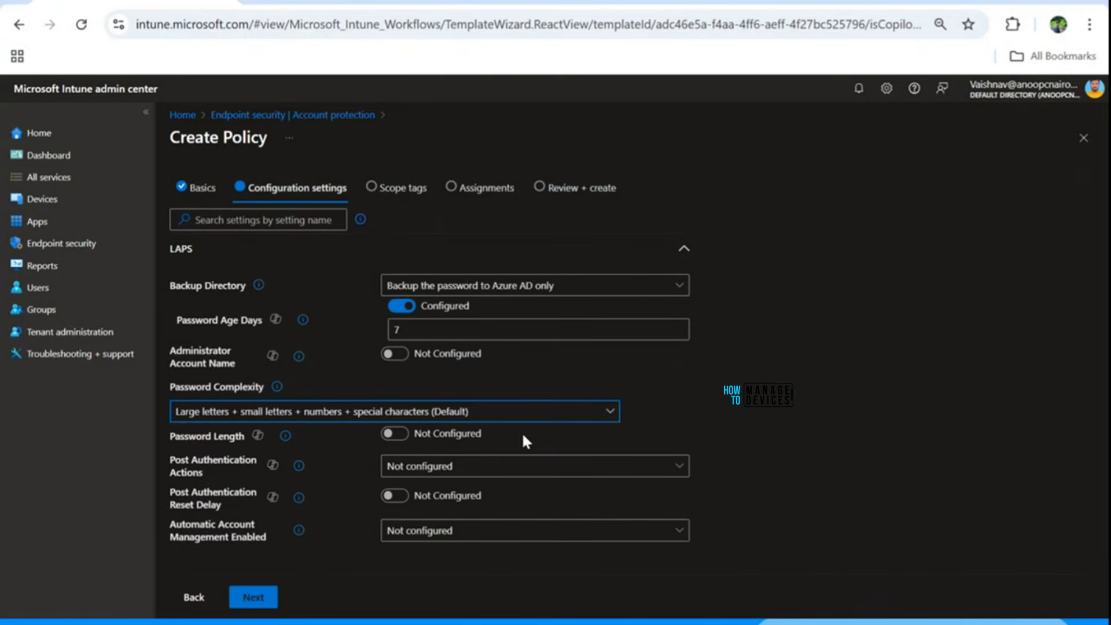
pyautogui.click(400, 438)
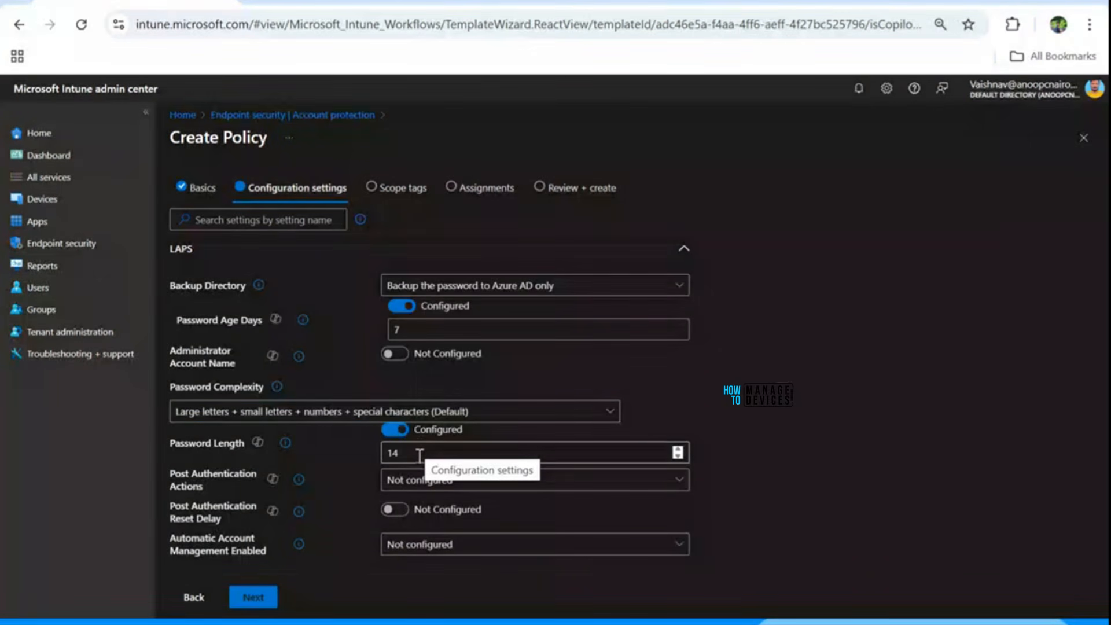
pyautogui.moveTo(420, 455); pyautogui.dragTo(372, 458)
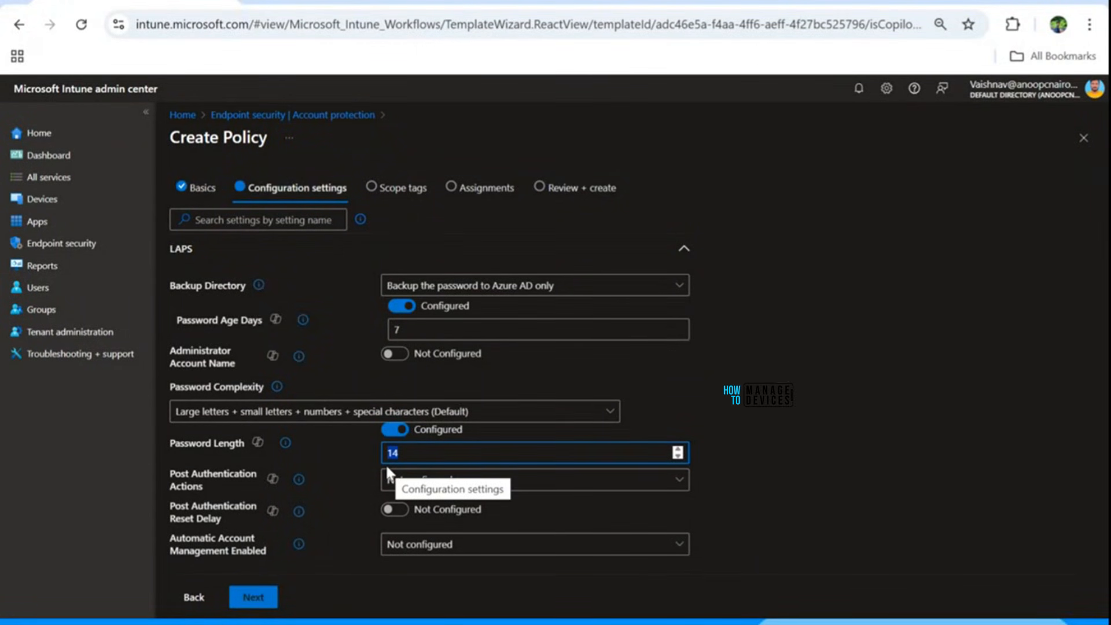
pyautogui.press('BackSpace')
pyautogui.press('BackSpace')
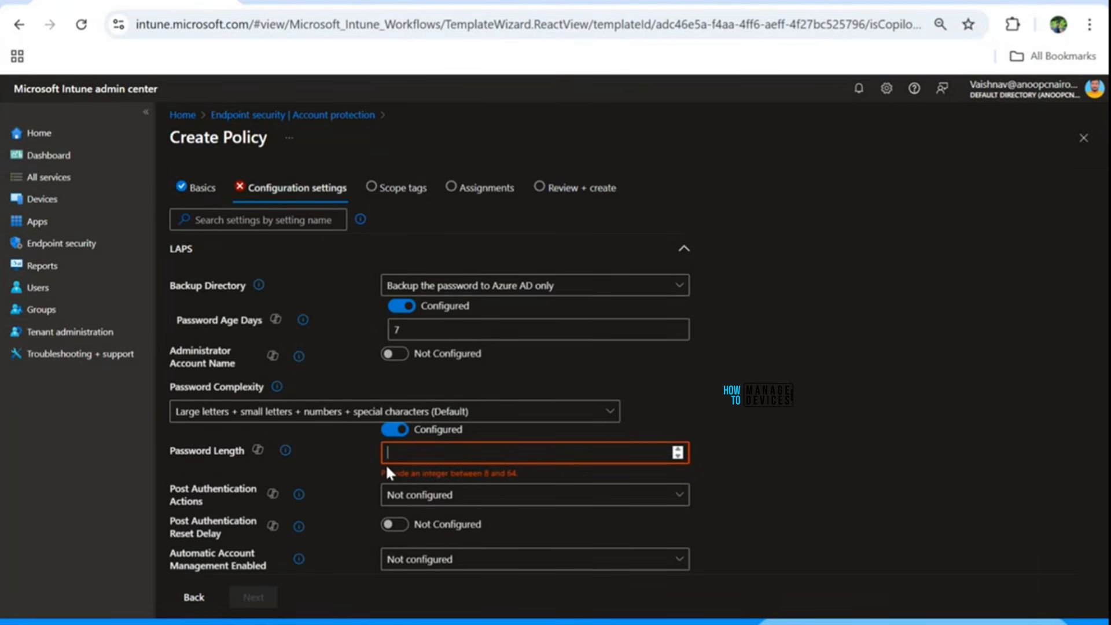
pyautogui.write('8')
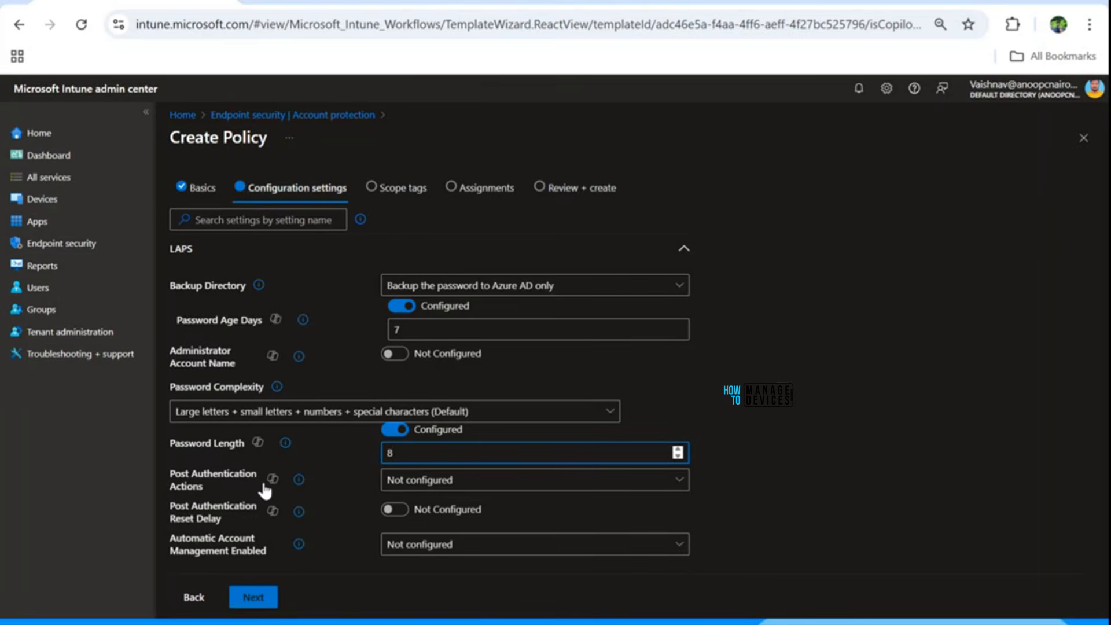
pyautogui.click(440, 481)
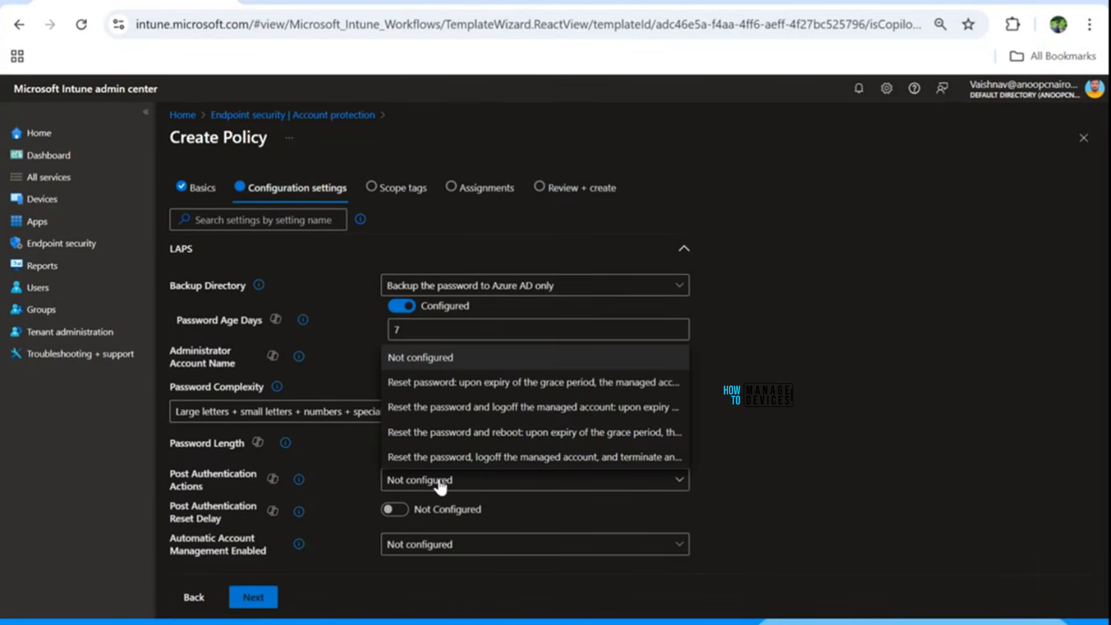
# Reset the password and log off the managed account after authentication, with a 24-hour reset delay.
pyautogui.click(458, 414)
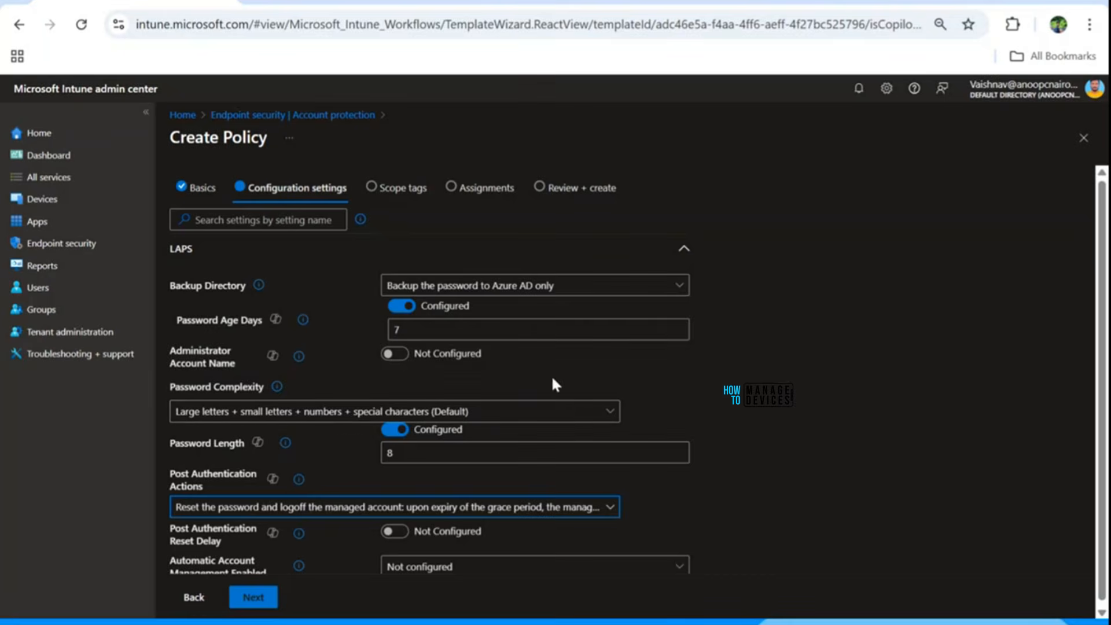
pyautogui.scroll(-1, 347, 469)
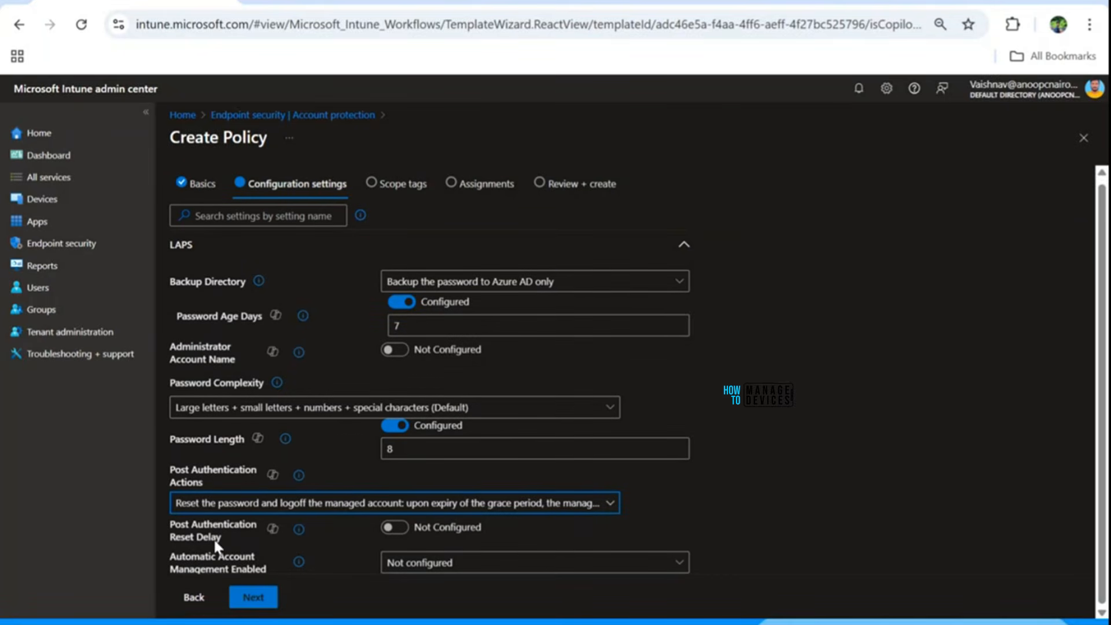
pyautogui.click(399, 529)
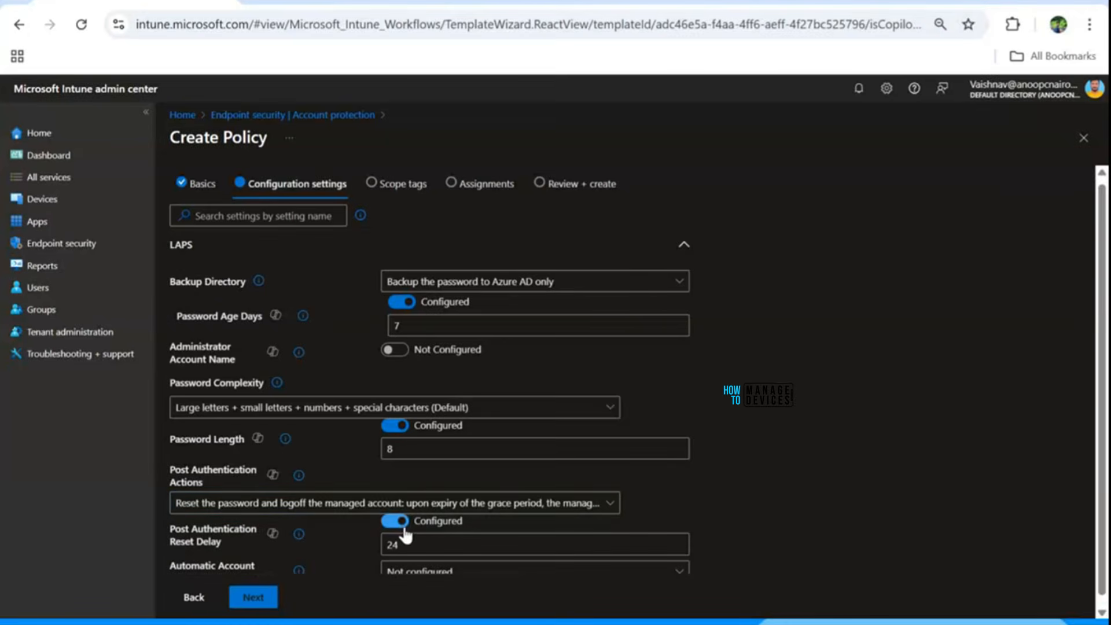
pyautogui.scroll(-1, 977, 306)
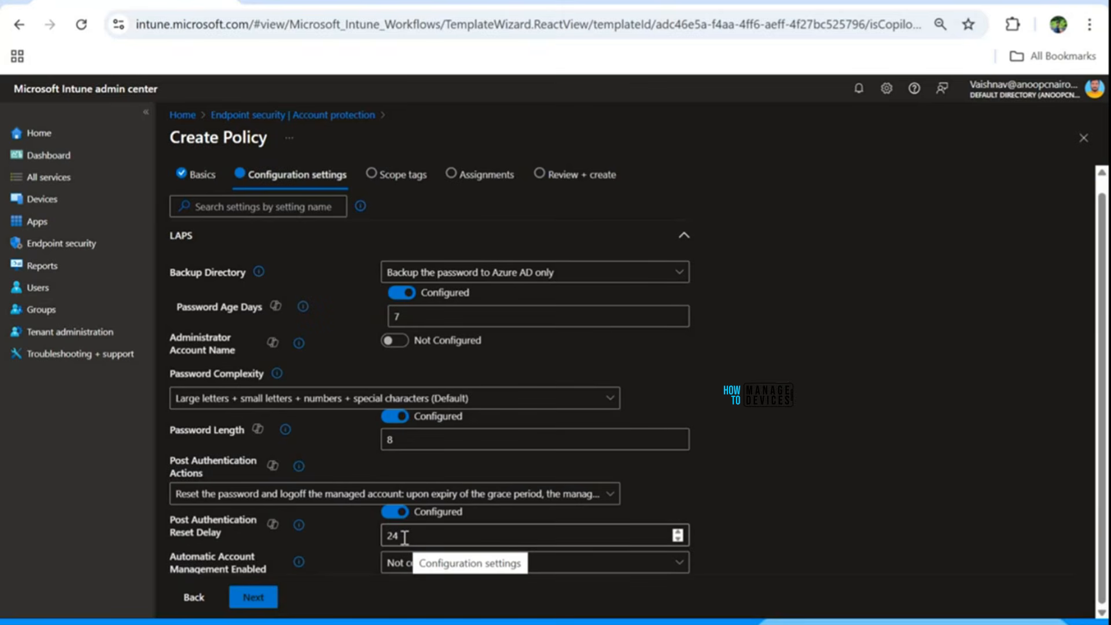
pyautogui.moveTo(405, 537); pyautogui.dragTo(383, 540)
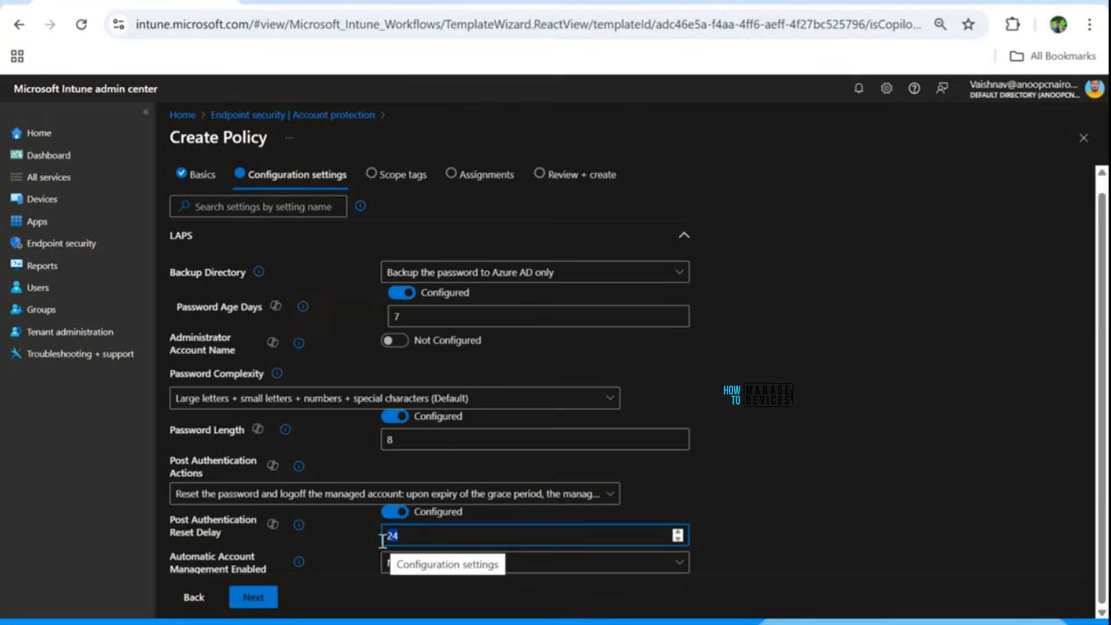
pyautogui.click(816, 496)
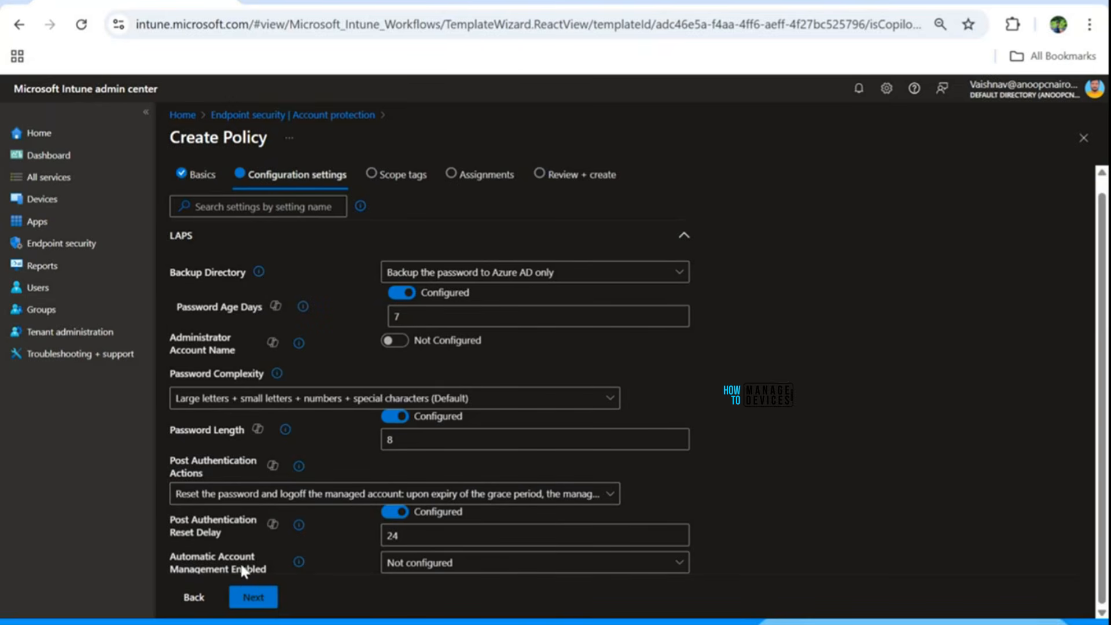
# Set the target account to be automatically managed, enabled, and named with a random numeric suffix.
pyautogui.click(398, 570)
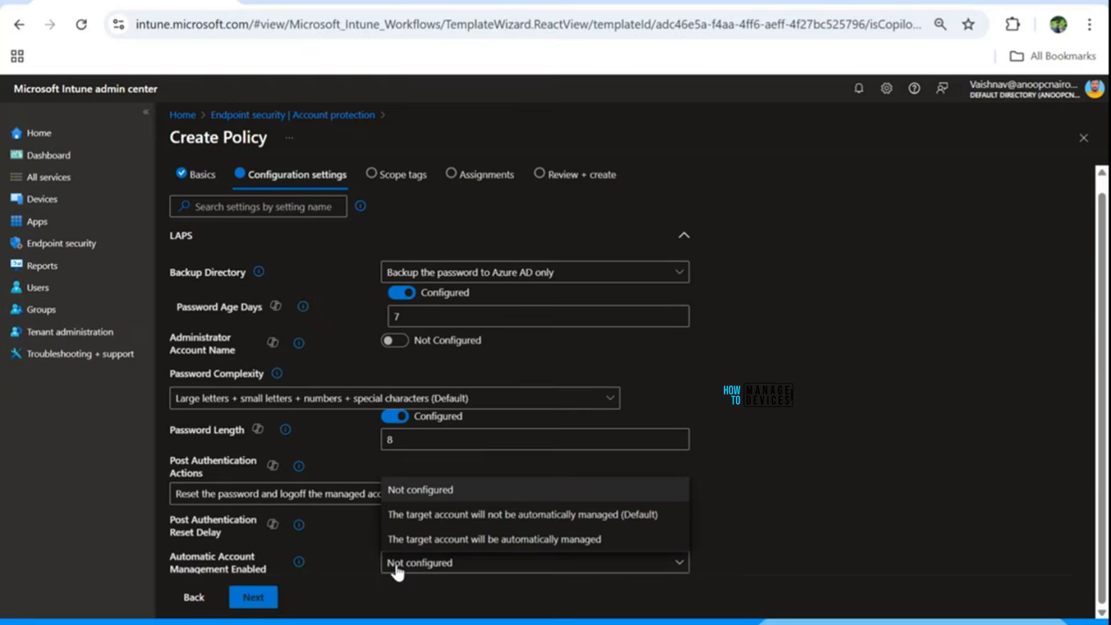
pyautogui.click(423, 540)
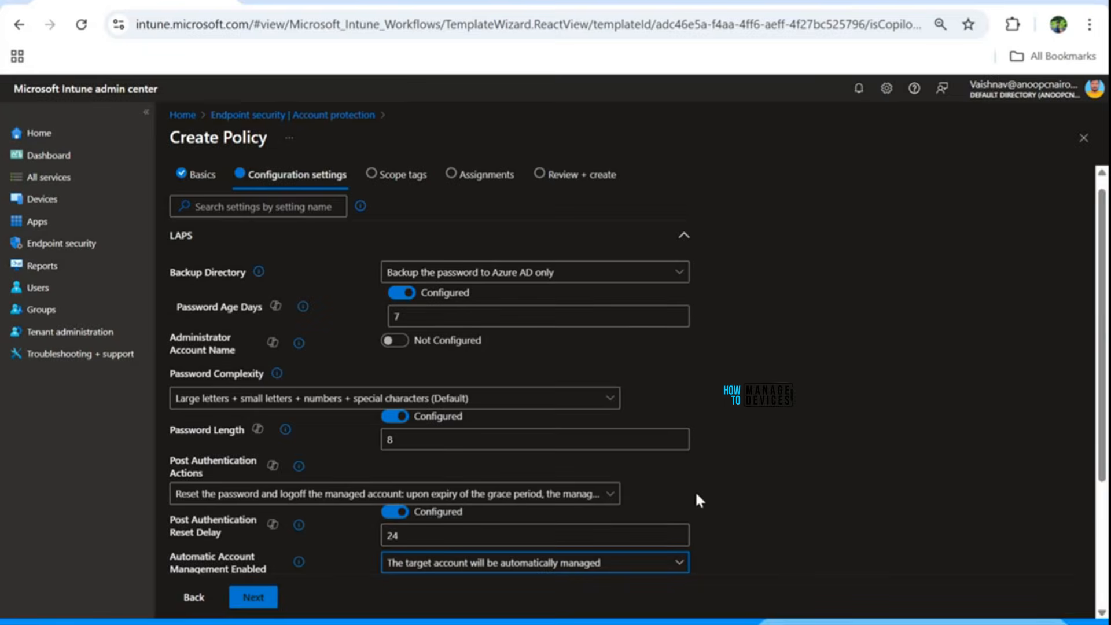
pyautogui.scroll(-3, 708, 447)
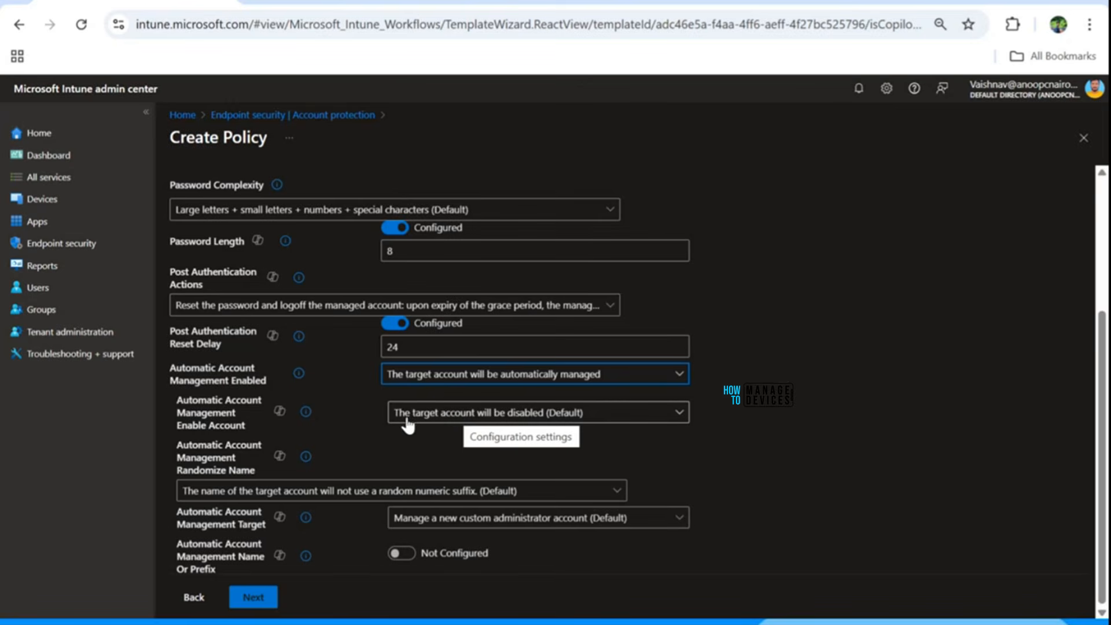
pyautogui.click(466, 420)
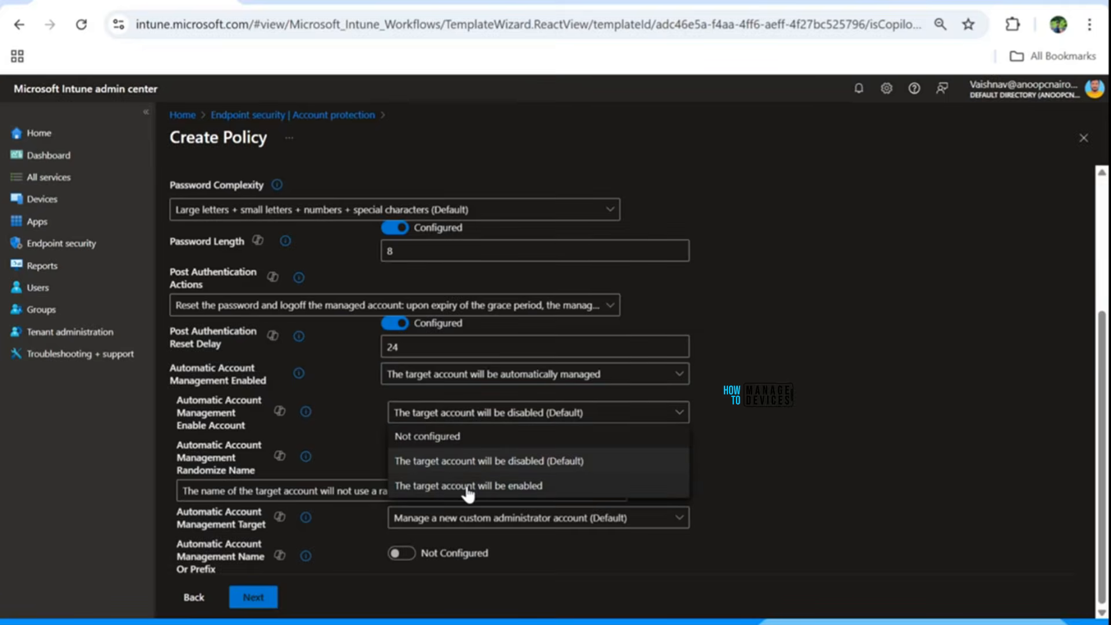
pyautogui.click(479, 487)
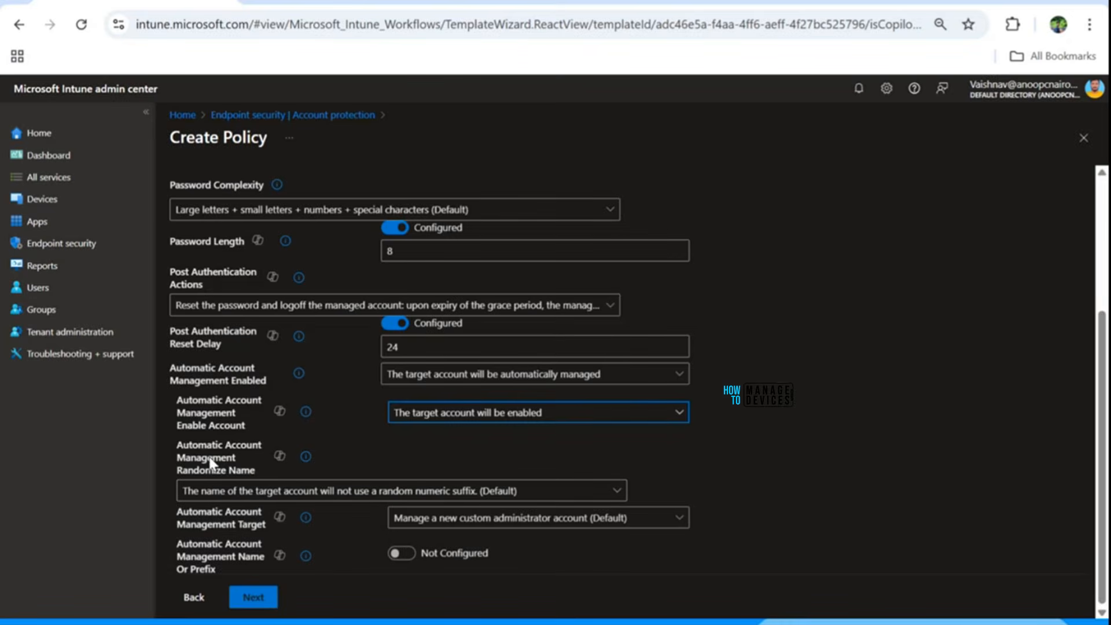
pyautogui.click(245, 496)
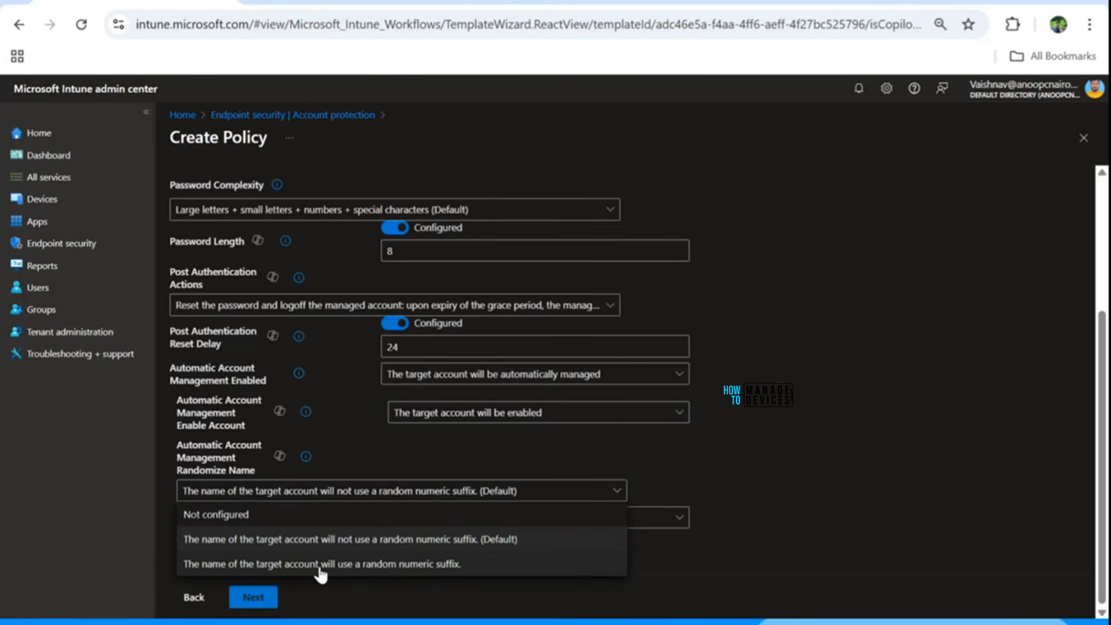
pyautogui.click(353, 564)
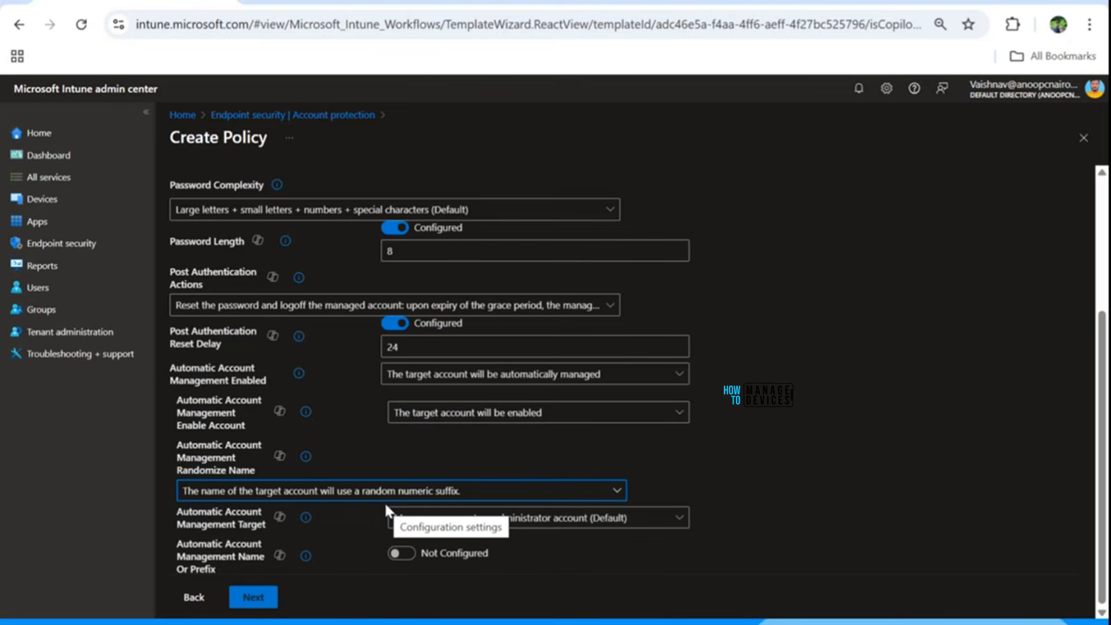
# Configure Automatic Account Management Name Or Prefix with the prefix HTMD.
pyautogui.click(408, 554)
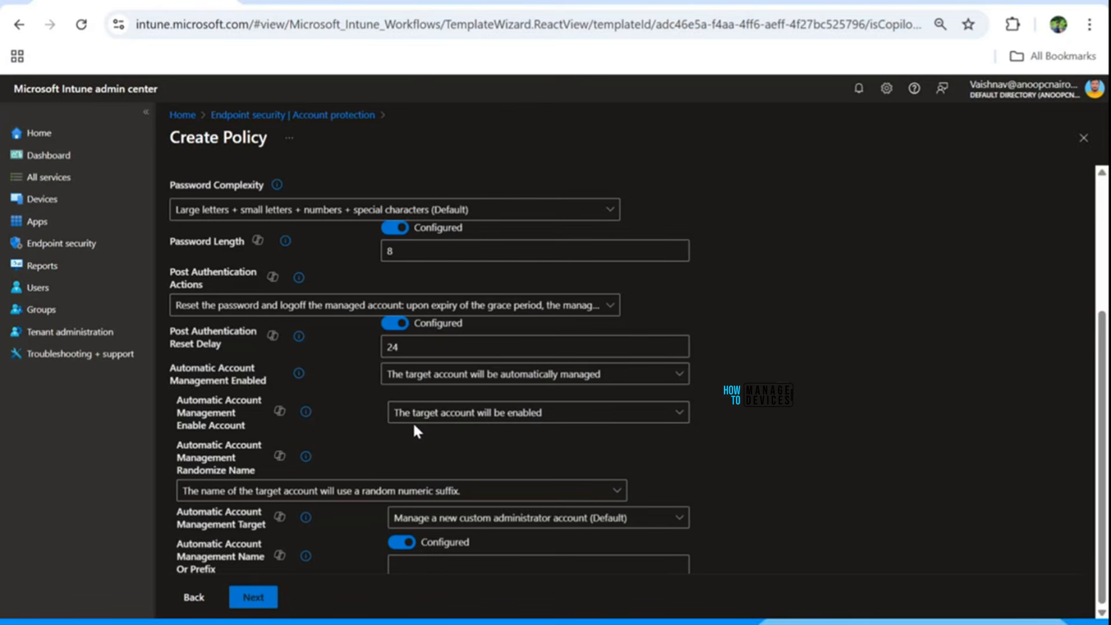
pyautogui.click(401, 547)
pyautogui.click(408, 545)
pyautogui.click(425, 565)
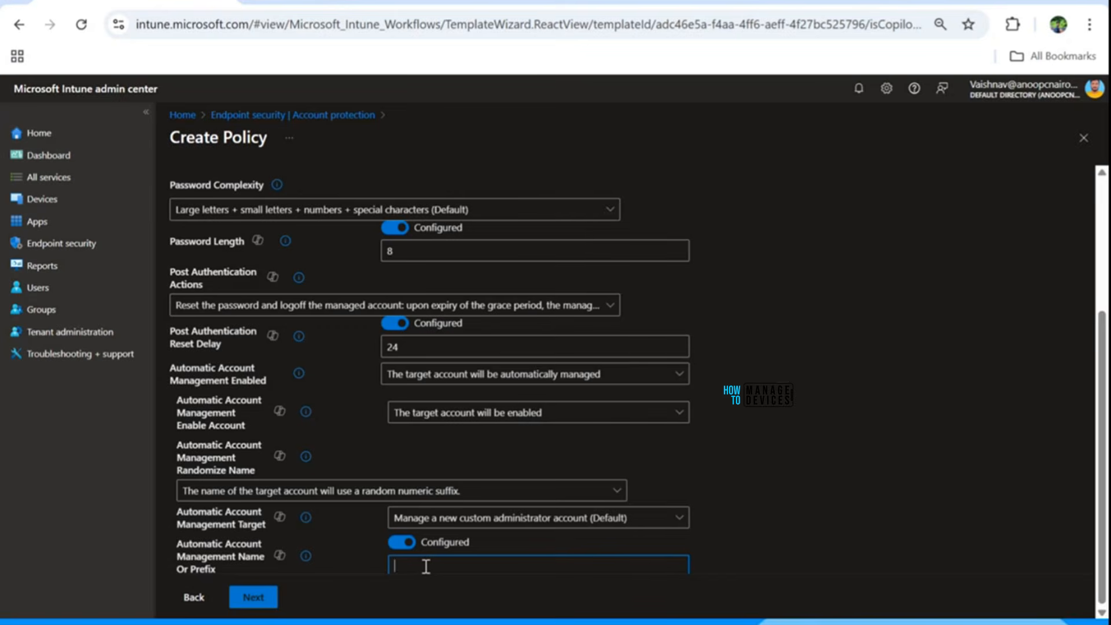
pyautogui.write('HTMD')
pyautogui.scroll(3, 558, 410)
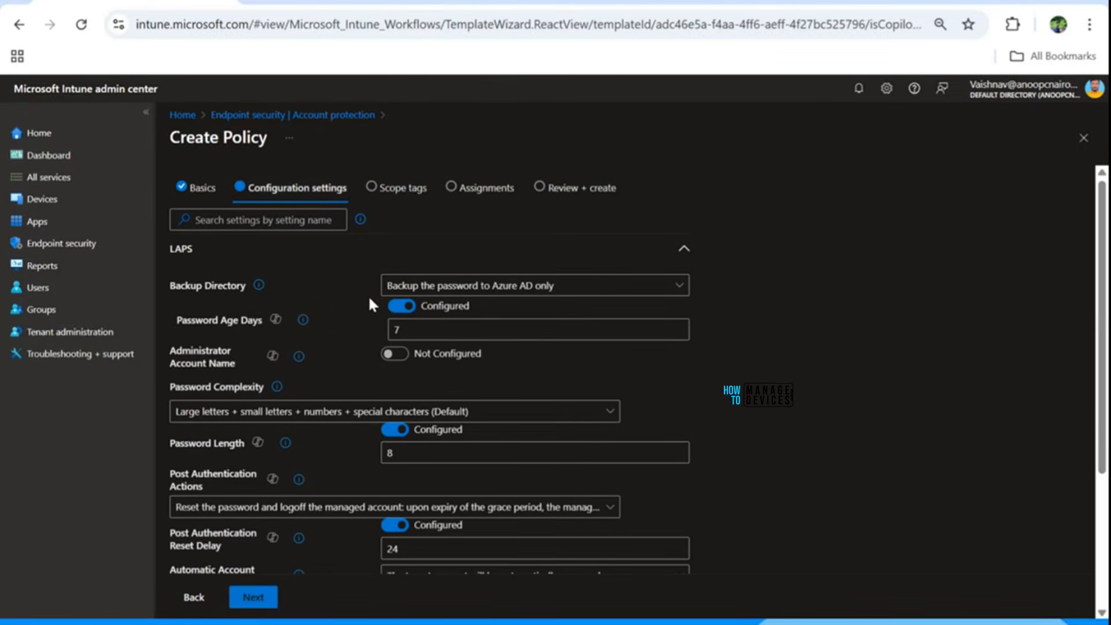
pyautogui.scroll(-3, 373, 309)
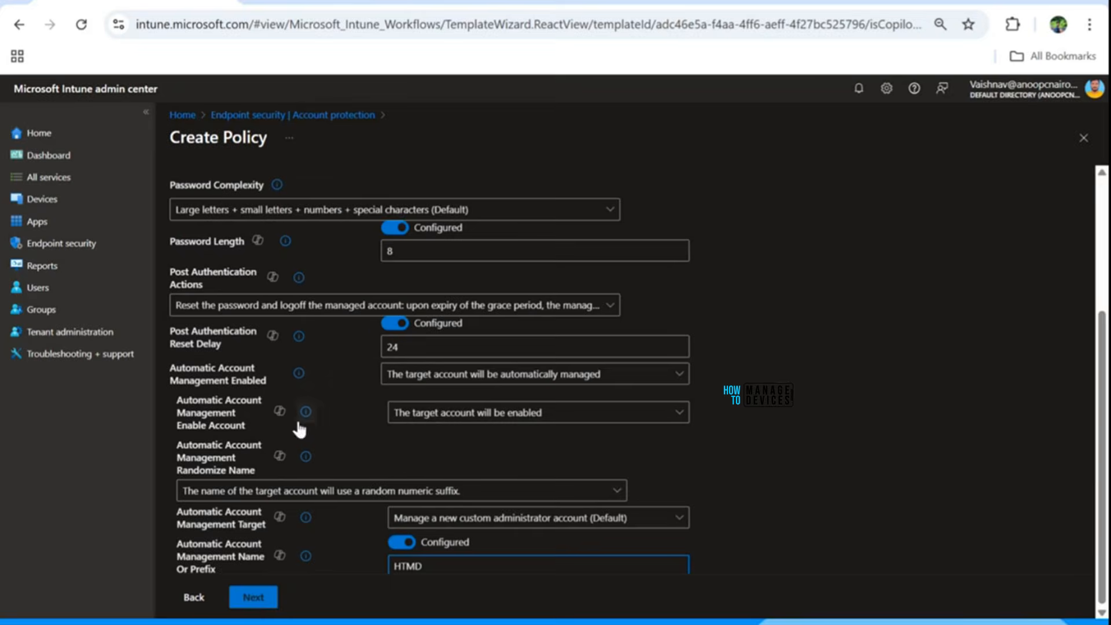
pyautogui.scroll(3, 352, 322)
pyautogui.scroll(-2, 353, 324)
pyautogui.scroll(-1, 353, 325)
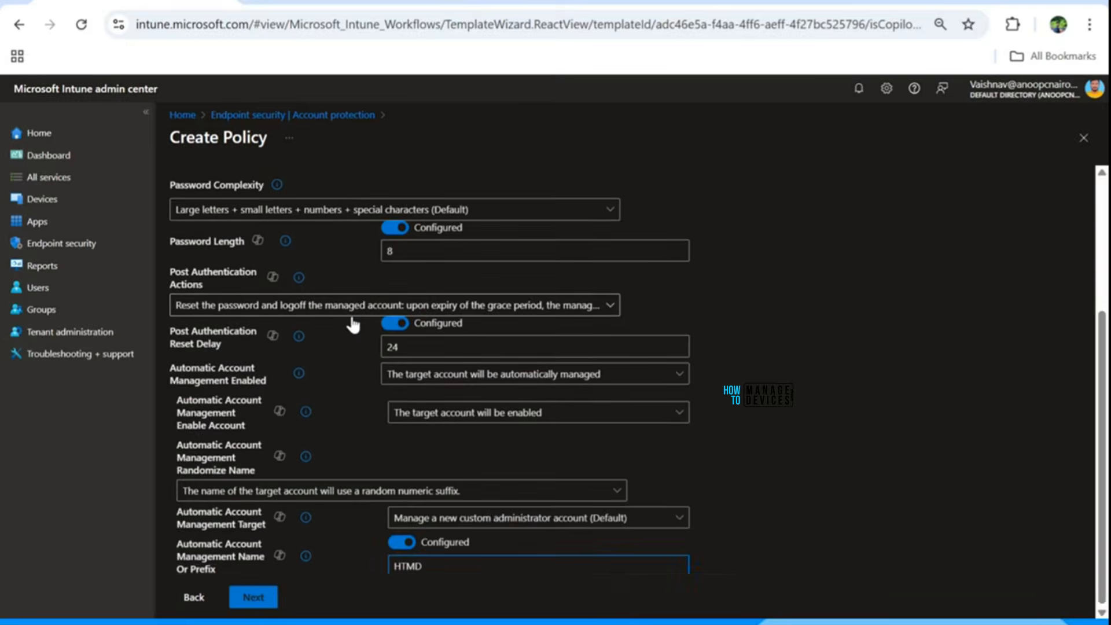
pyautogui.scroll(3, 353, 325)
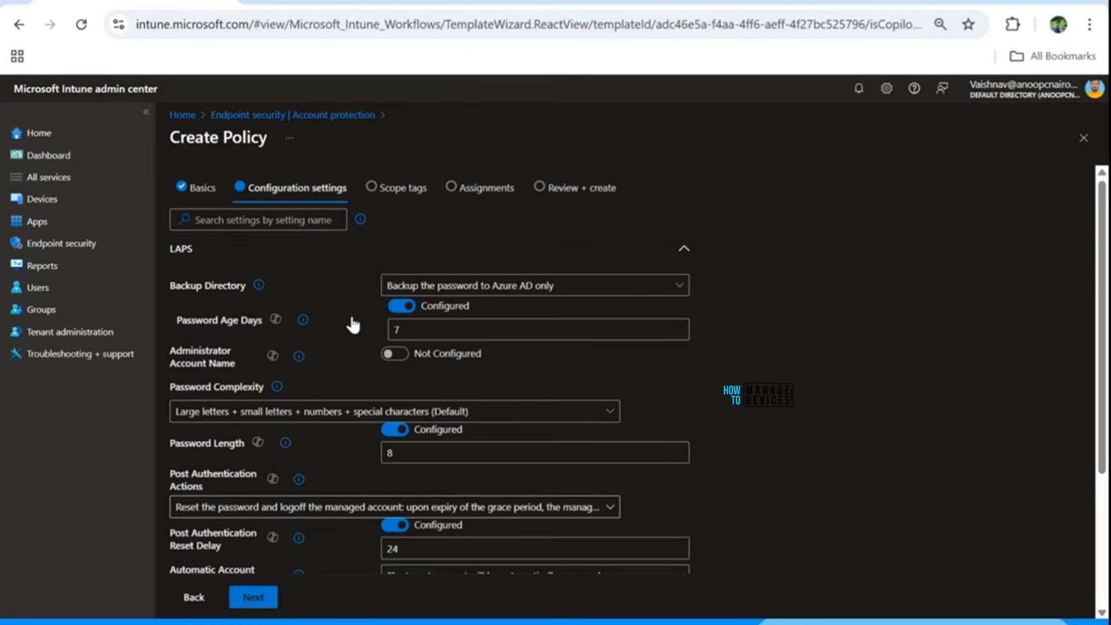
# Skip scope tags and pick the HTMD - Test Computers group after searching 'HTMD -'.
pyautogui.click(262, 596)
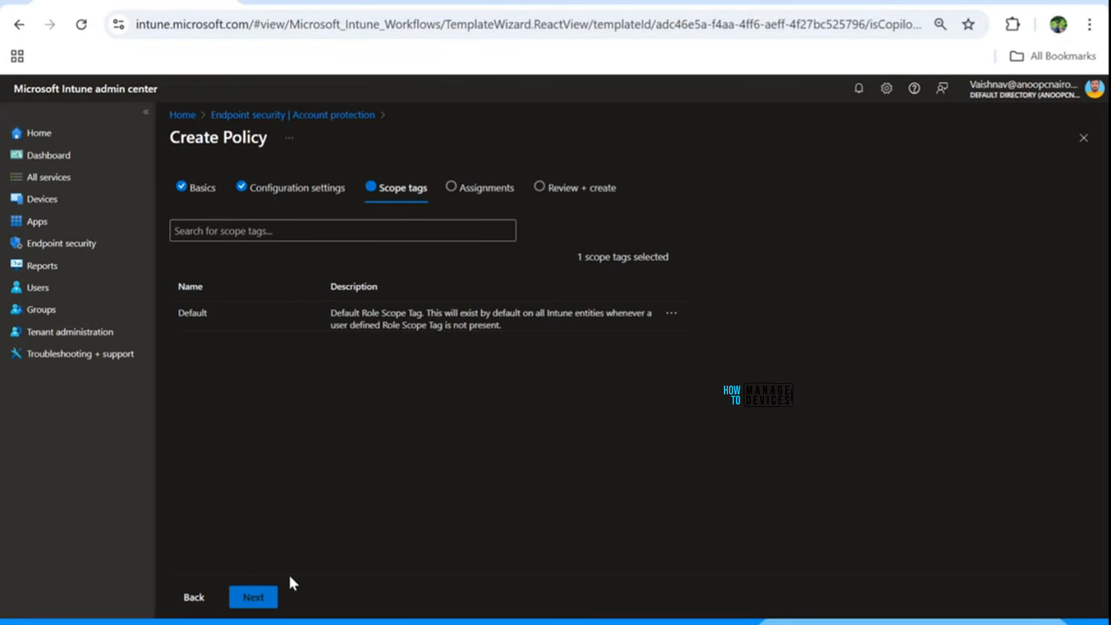
pyautogui.click(259, 597)
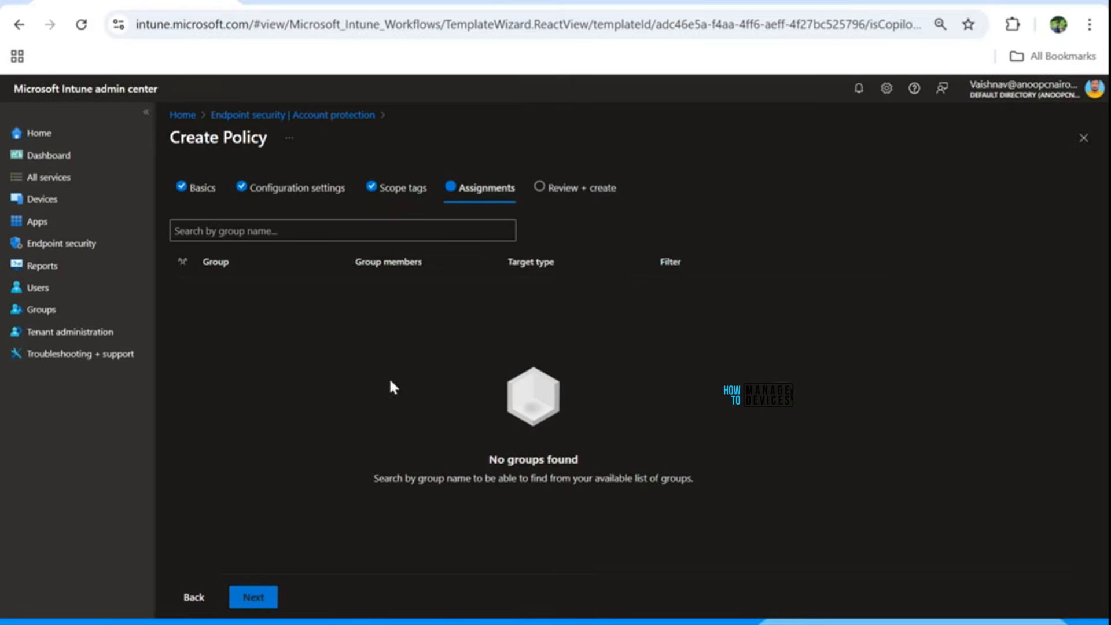
pyautogui.click(245, 238)
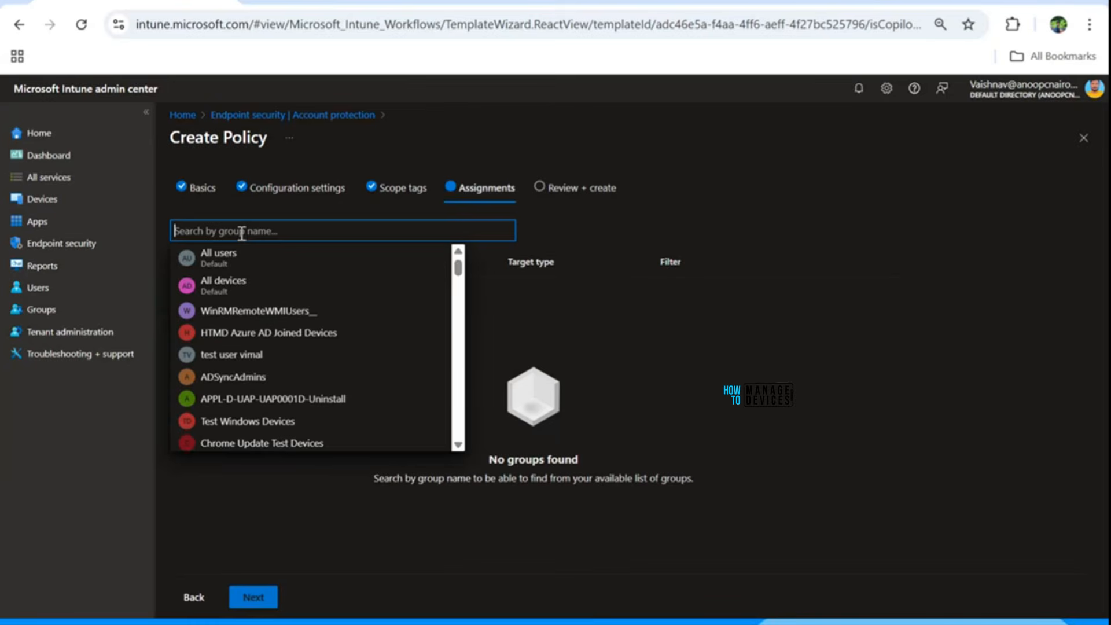
pyautogui.write('HTMD -')
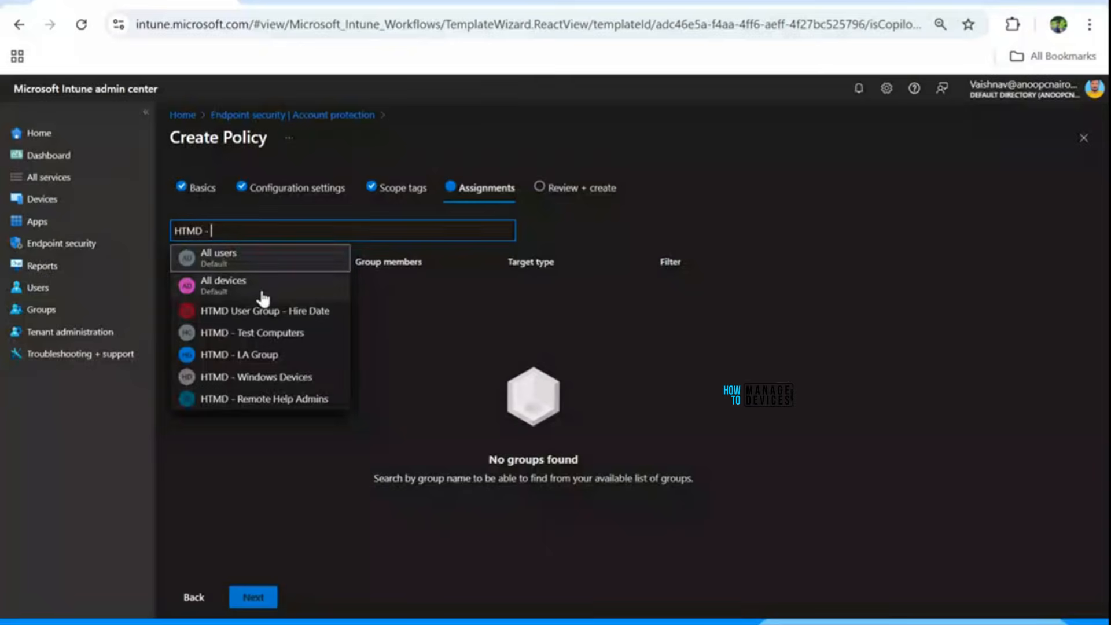
pyautogui.click(256, 335)
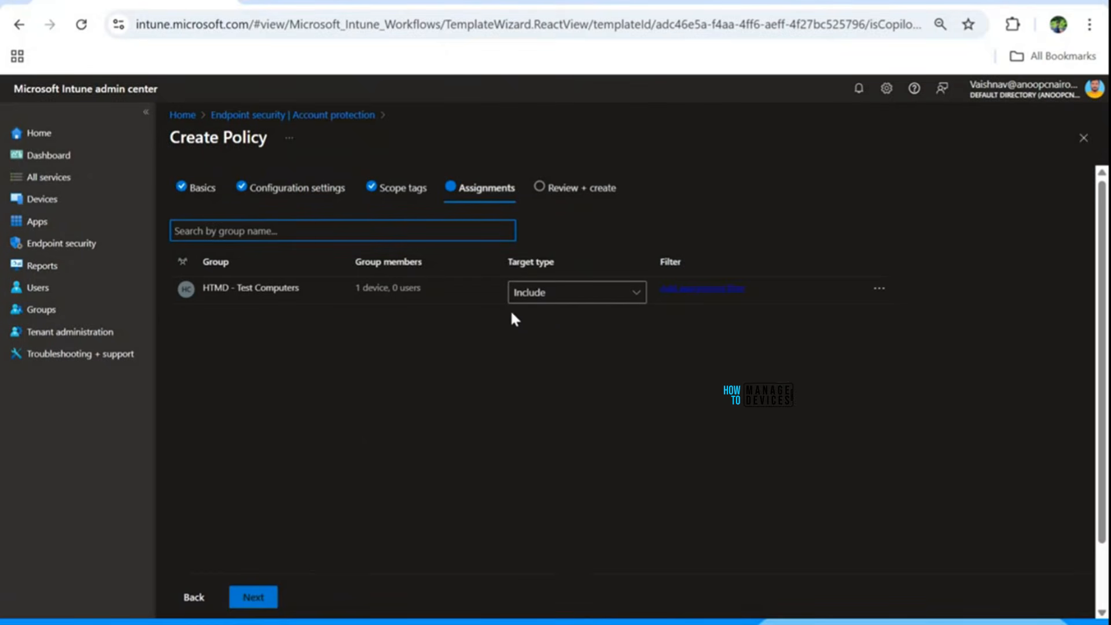
# Keep the group as Include with no assignment filter and advance to Review + create.
pyautogui.click(557, 297)
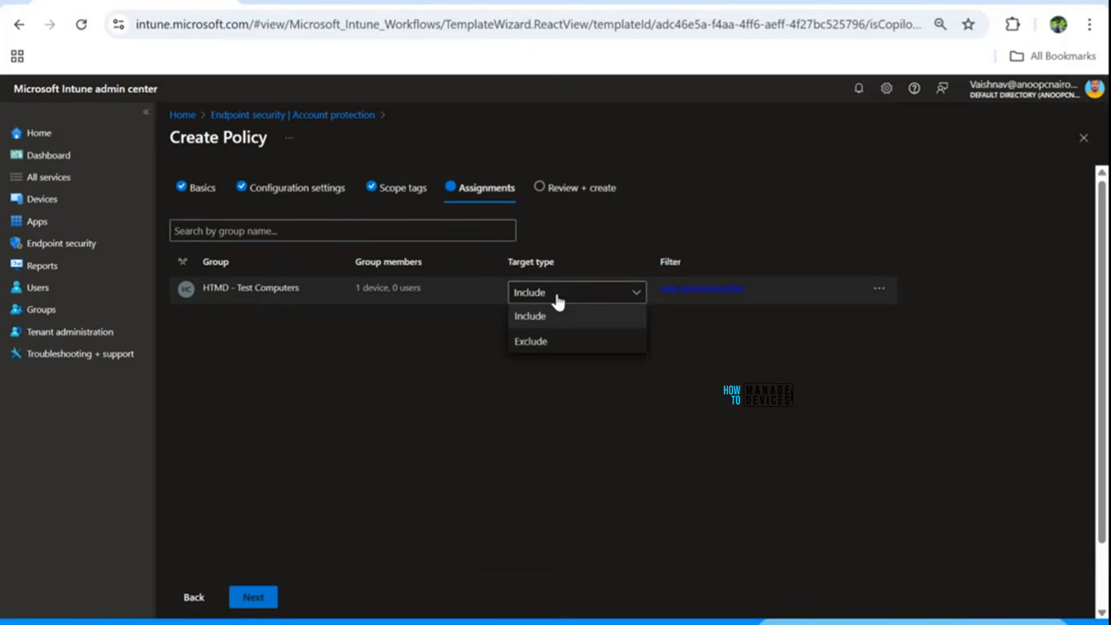
pyautogui.click(558, 297)
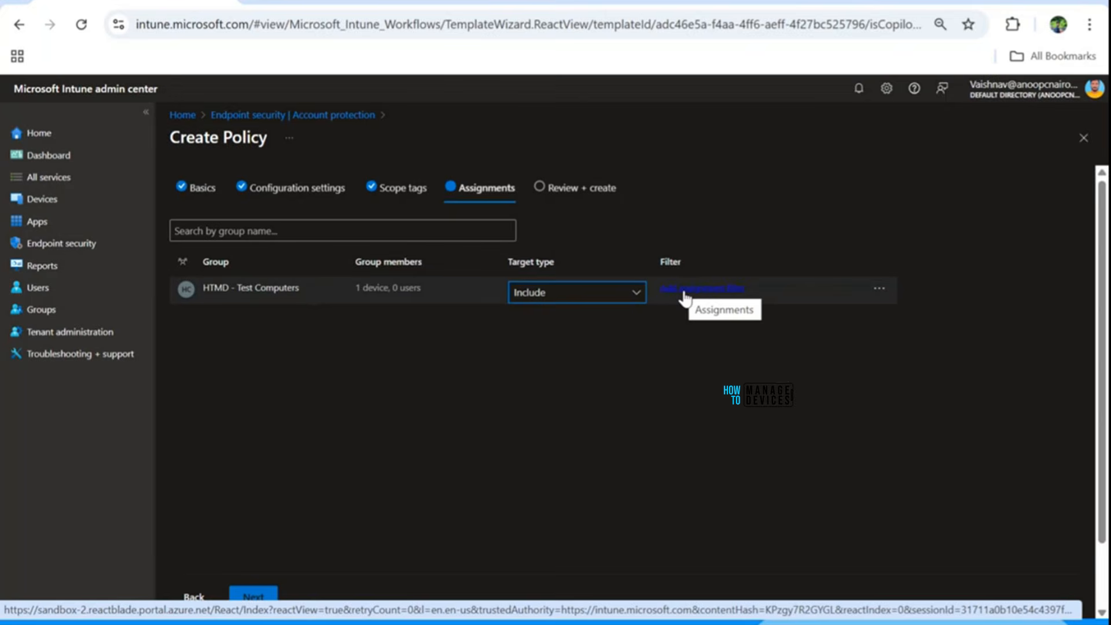
pyautogui.click(684, 289)
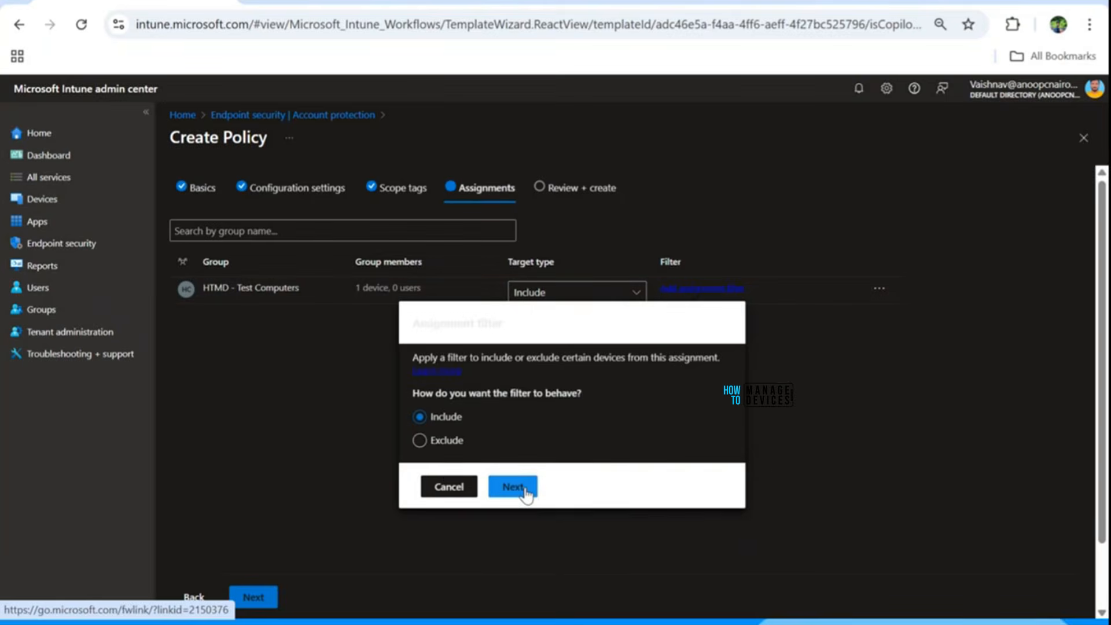
pyautogui.click(520, 489)
pyautogui.scroll(5, 640, 429)
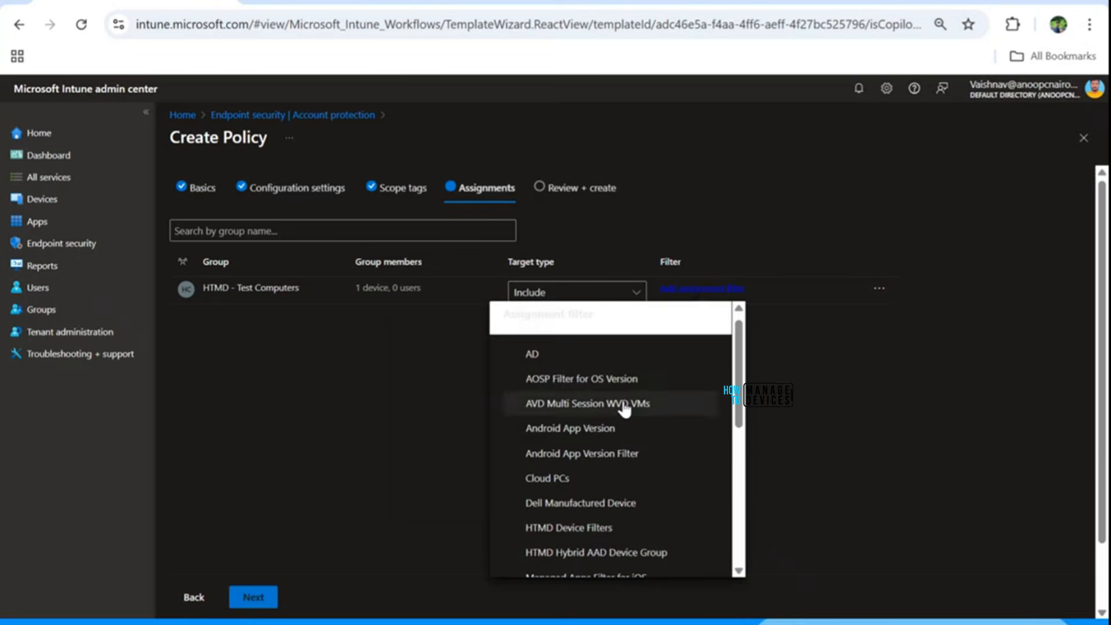
pyautogui.scroll(-4, 634, 425)
pyautogui.scroll(5, 625, 423)
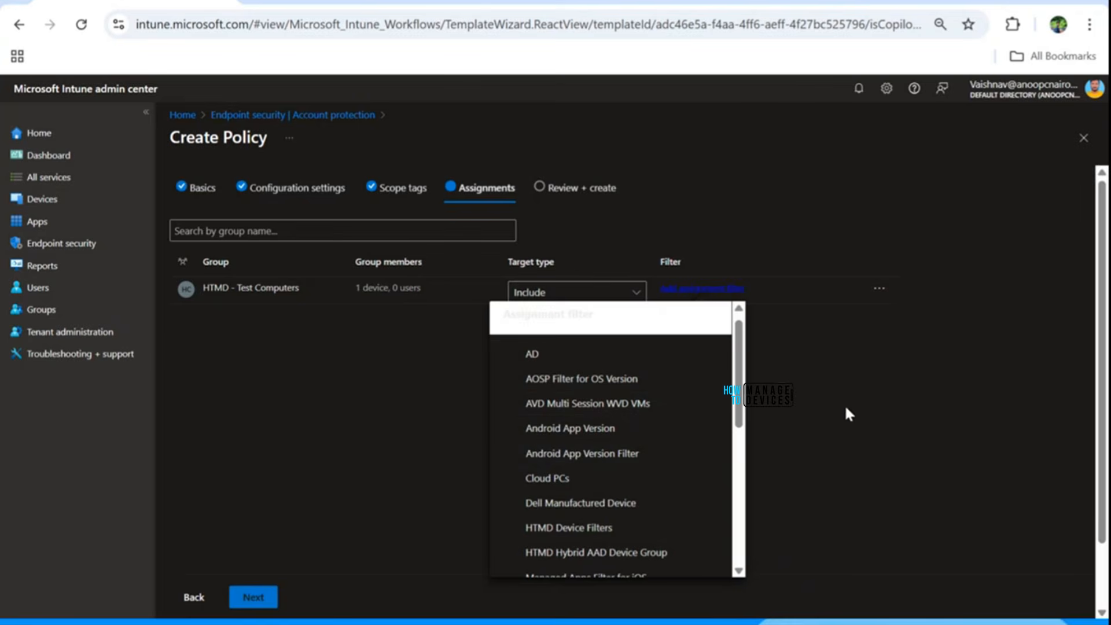
pyautogui.click(828, 410)
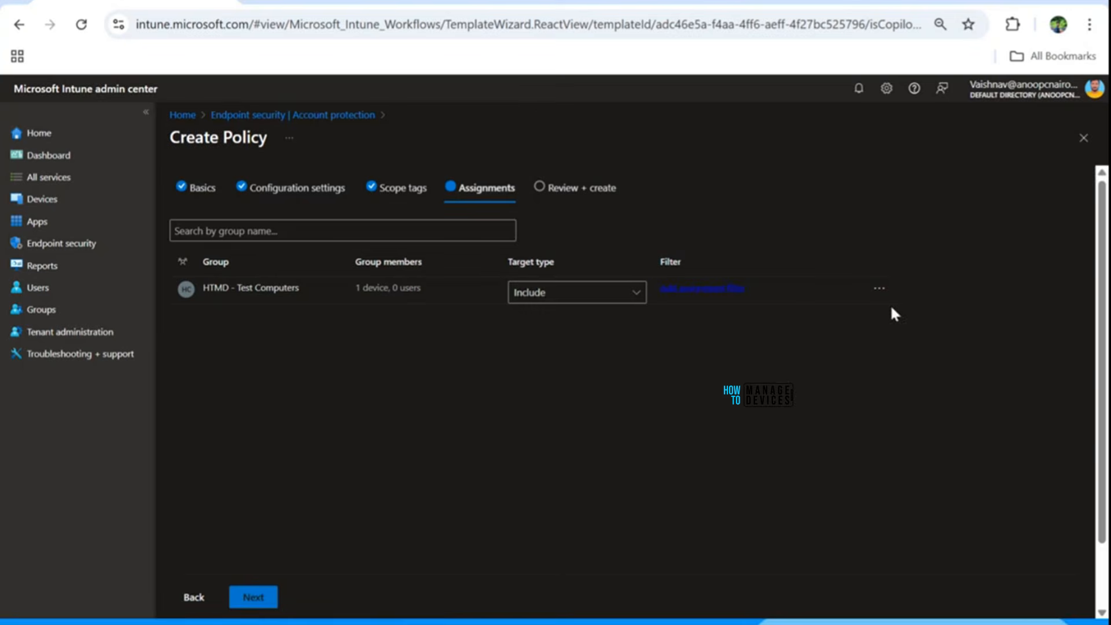
pyautogui.click(260, 596)
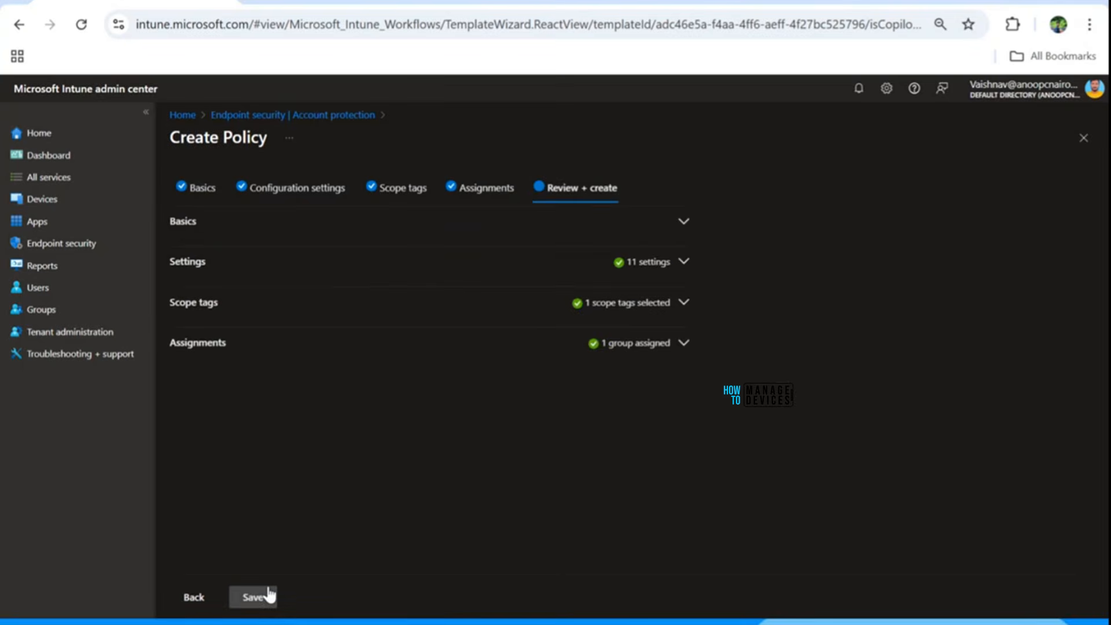
# Expand the Basics, Settings and Scope tags sections and scroll through every LAPS value.
pyautogui.click(220, 231)
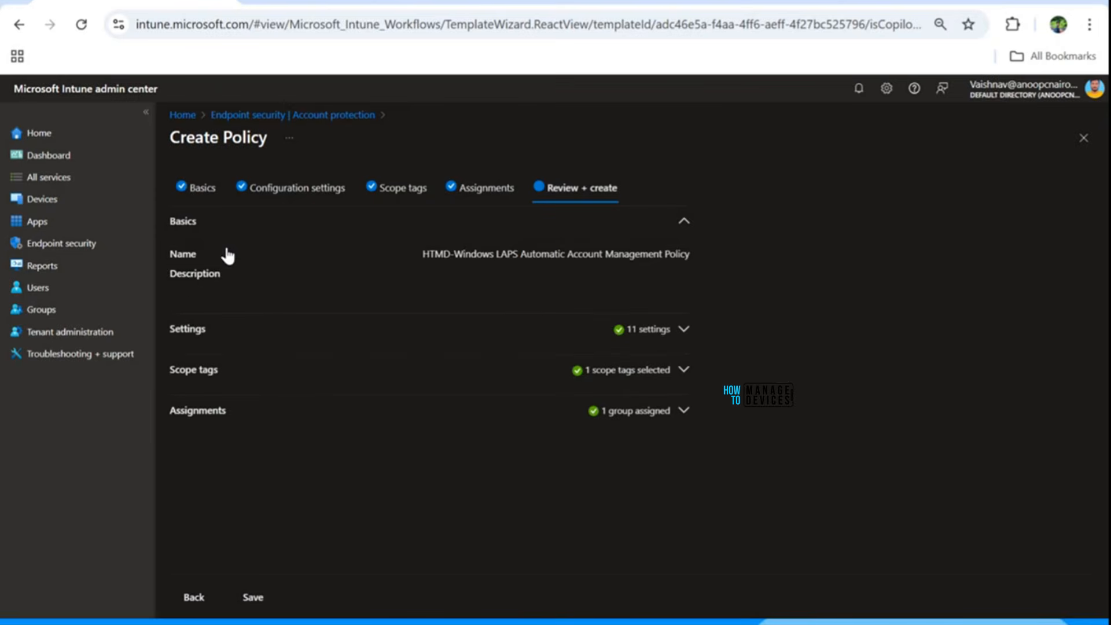
pyautogui.click(244, 329)
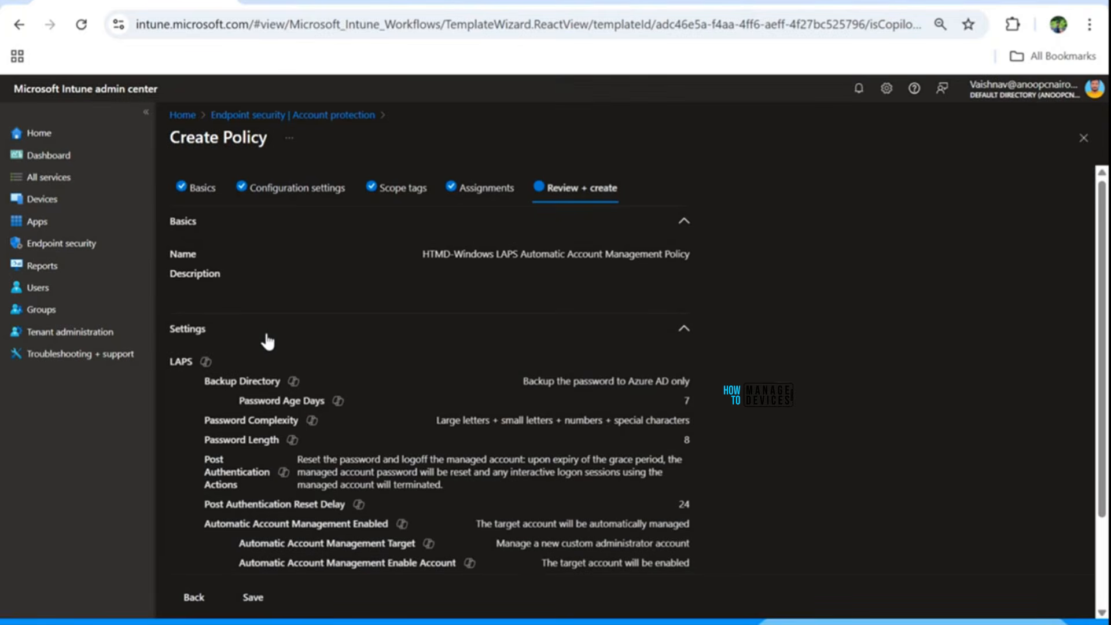
pyautogui.scroll(-3, 266, 341)
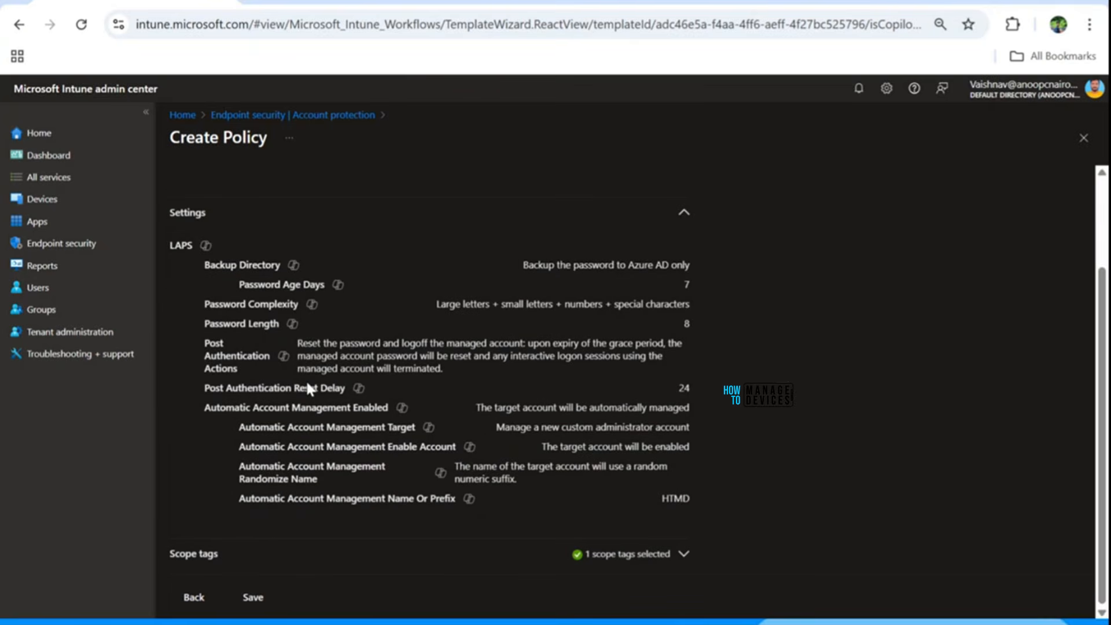
pyautogui.click(276, 554)
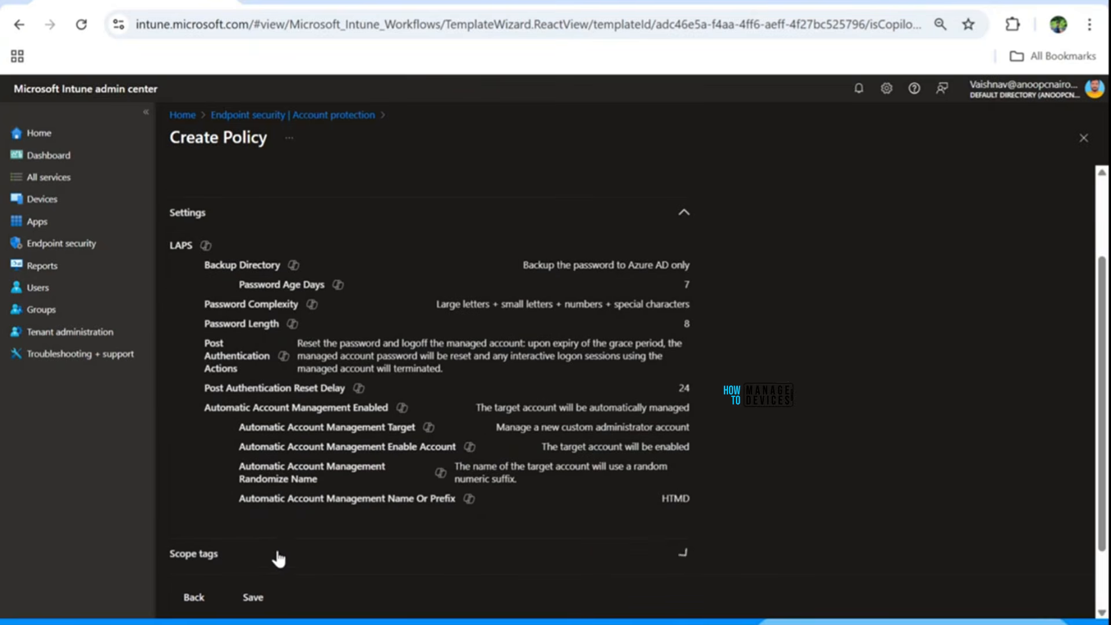
pyautogui.scroll(-1, 292, 426)
pyautogui.scroll(-1, 292, 428)
pyautogui.scroll(4, 436, 428)
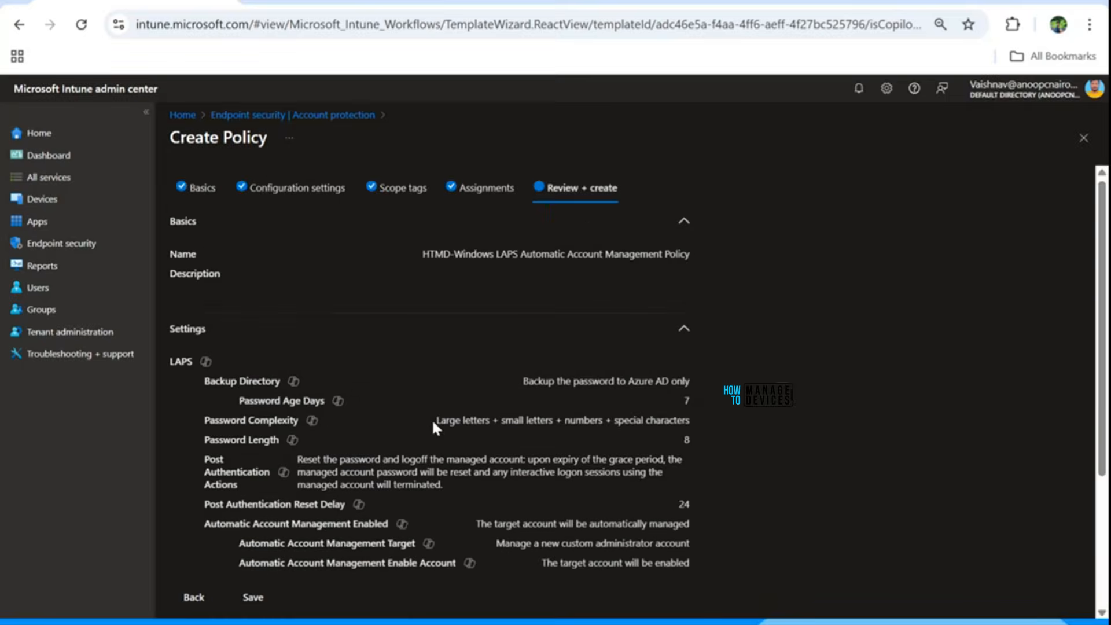
pyautogui.scroll(-2, 435, 428)
pyautogui.scroll(-2, 433, 422)
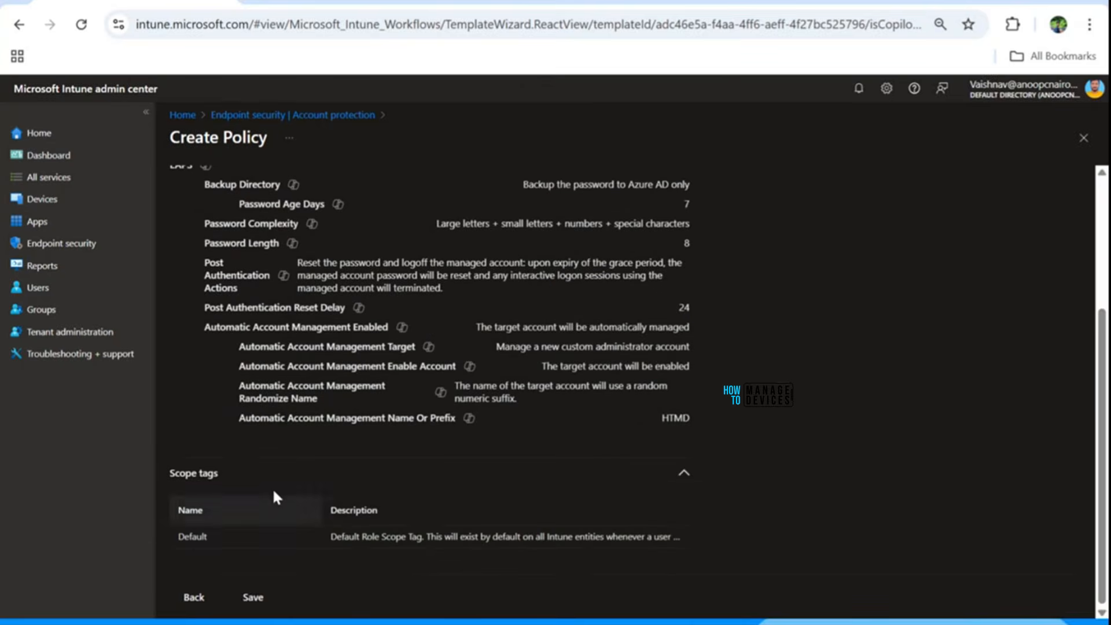
pyautogui.scroll(5, 312, 405)
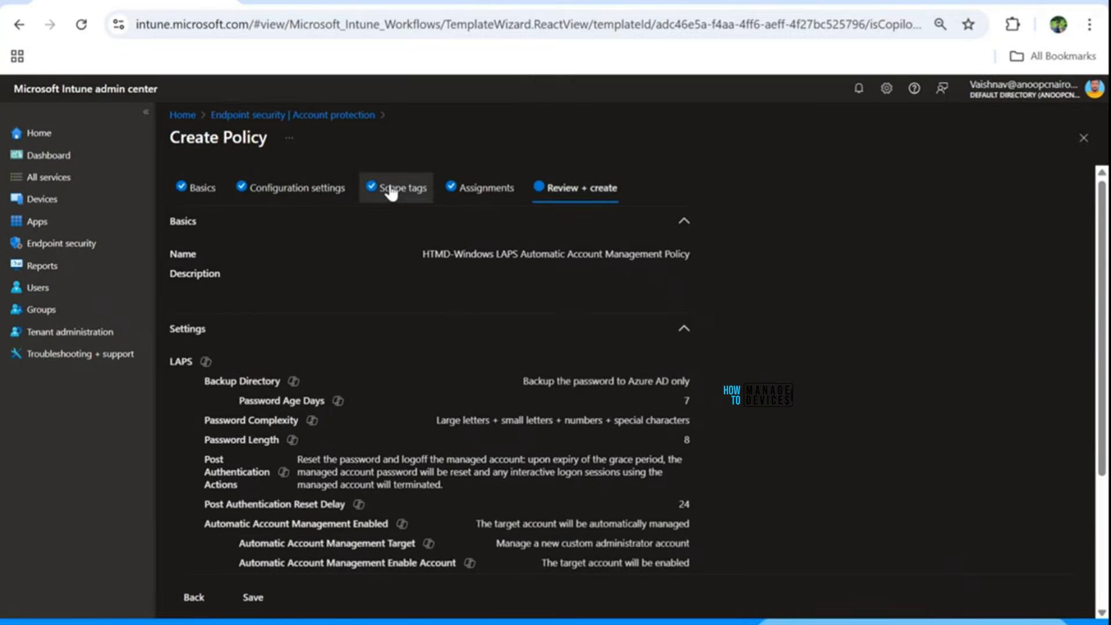
# Reopen the Configuration settings step and scroll through the LAPS settings.
pyautogui.click(295, 187)
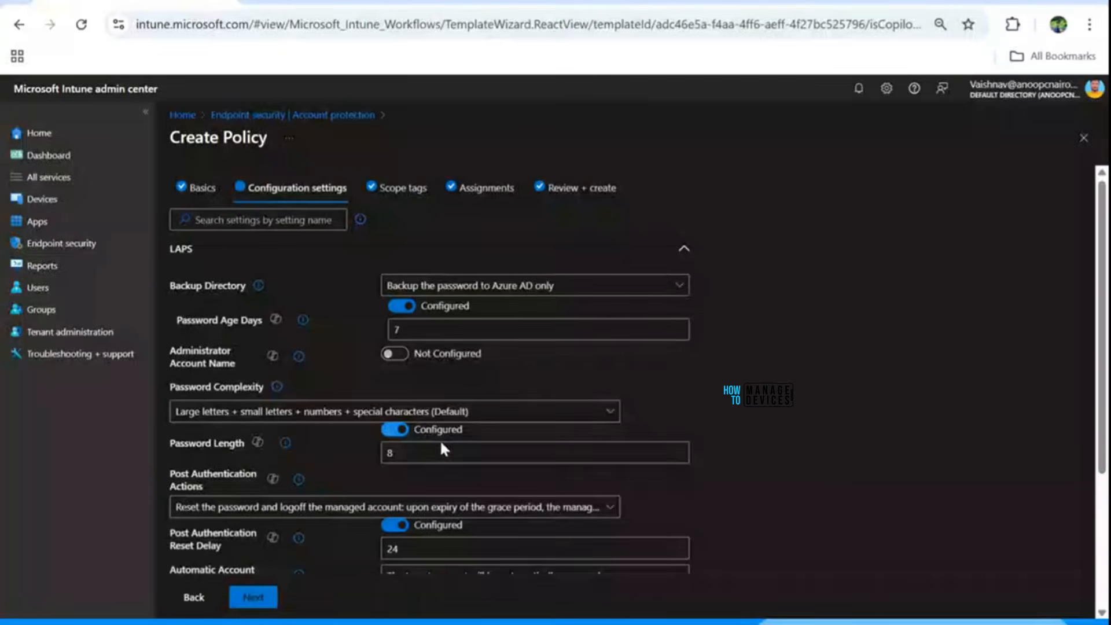
pyautogui.scroll(-1, 421, 469)
pyautogui.scroll(-3, 417, 472)
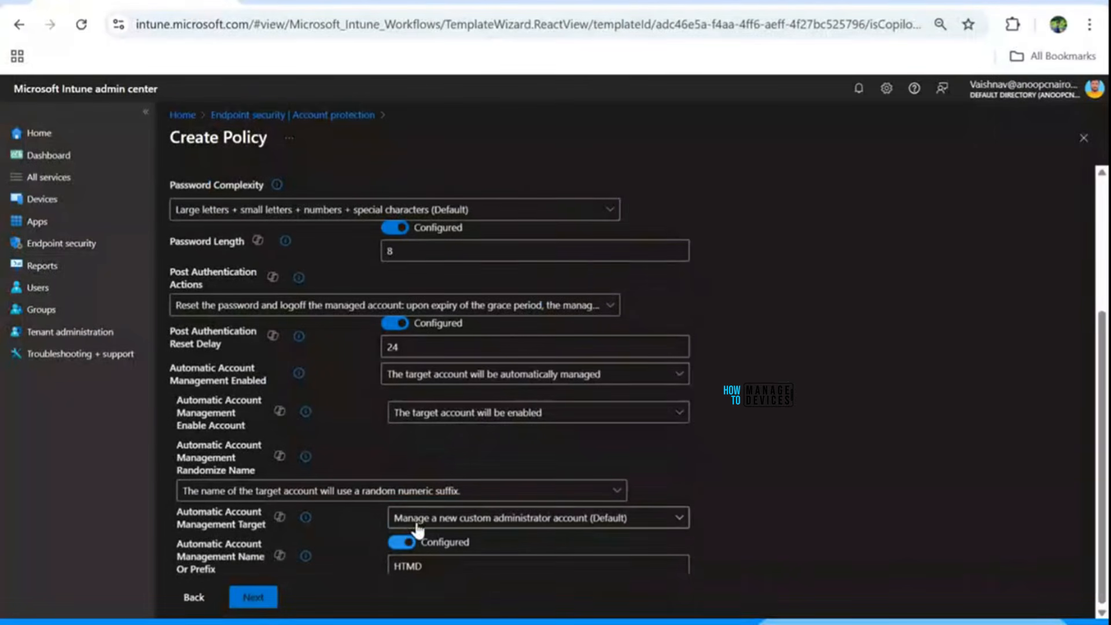
pyautogui.scroll(3, 391, 440)
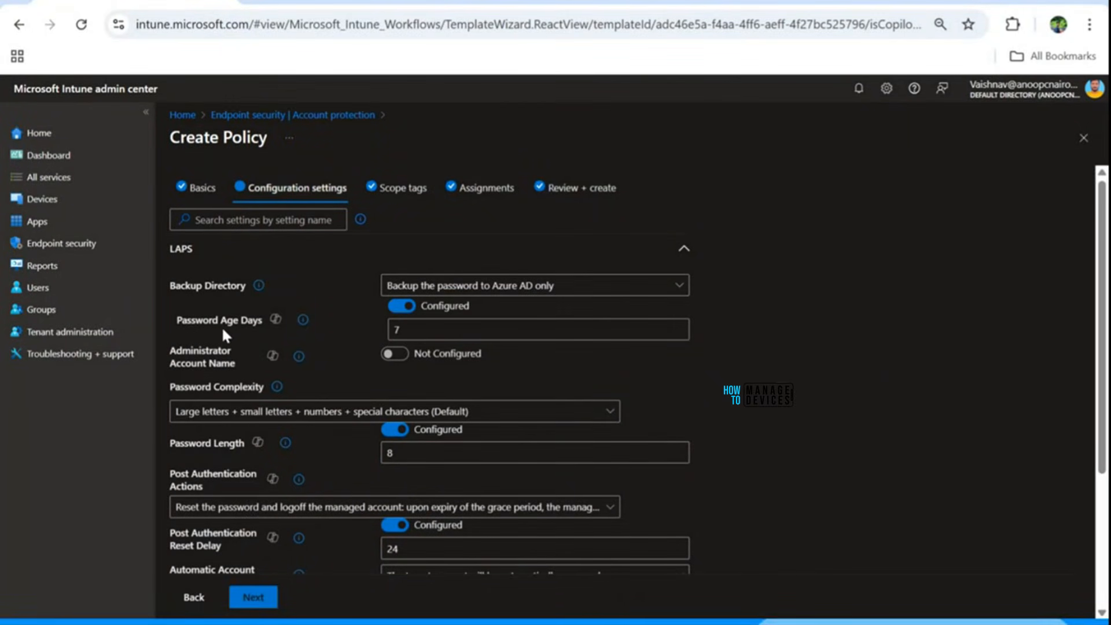
pyautogui.scroll(-2, 327, 440)
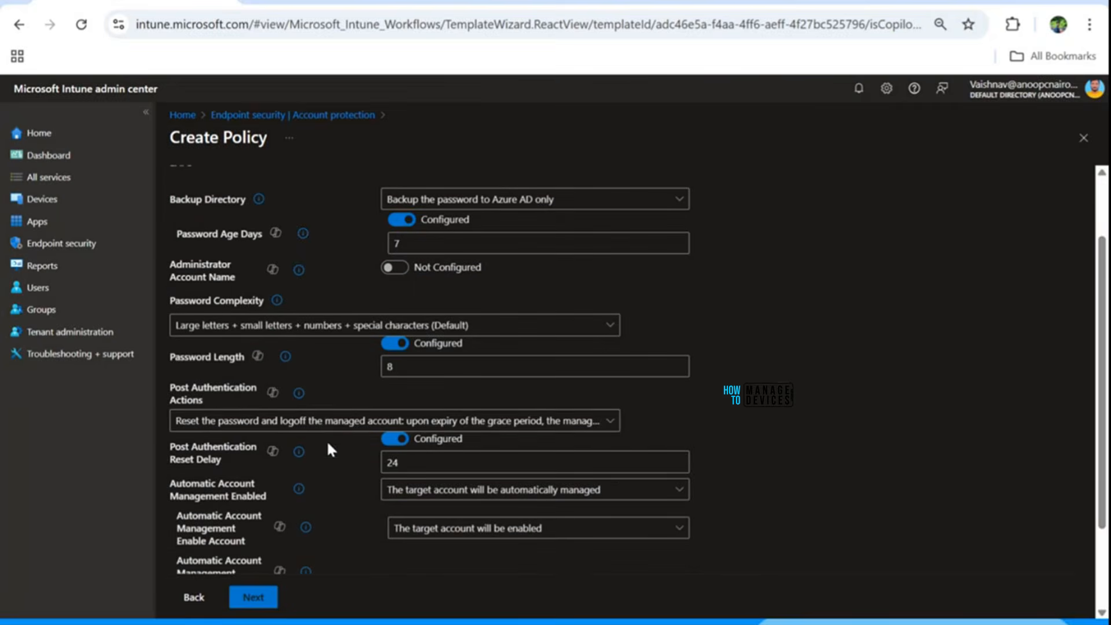
pyautogui.scroll(-2, 316, 437)
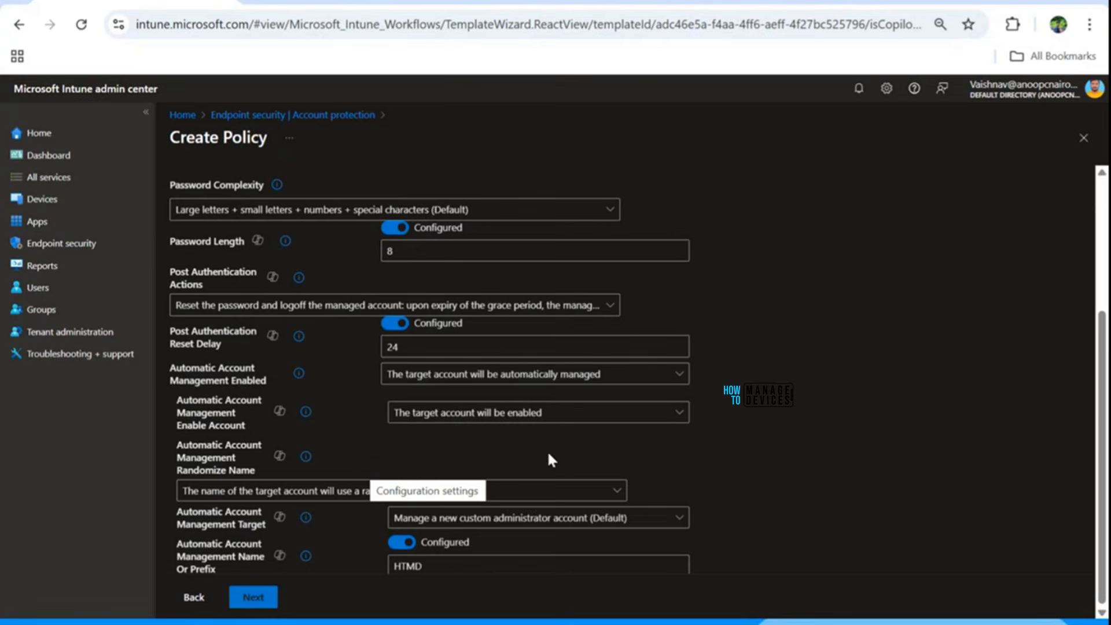
pyautogui.scroll(6, 428, 417)
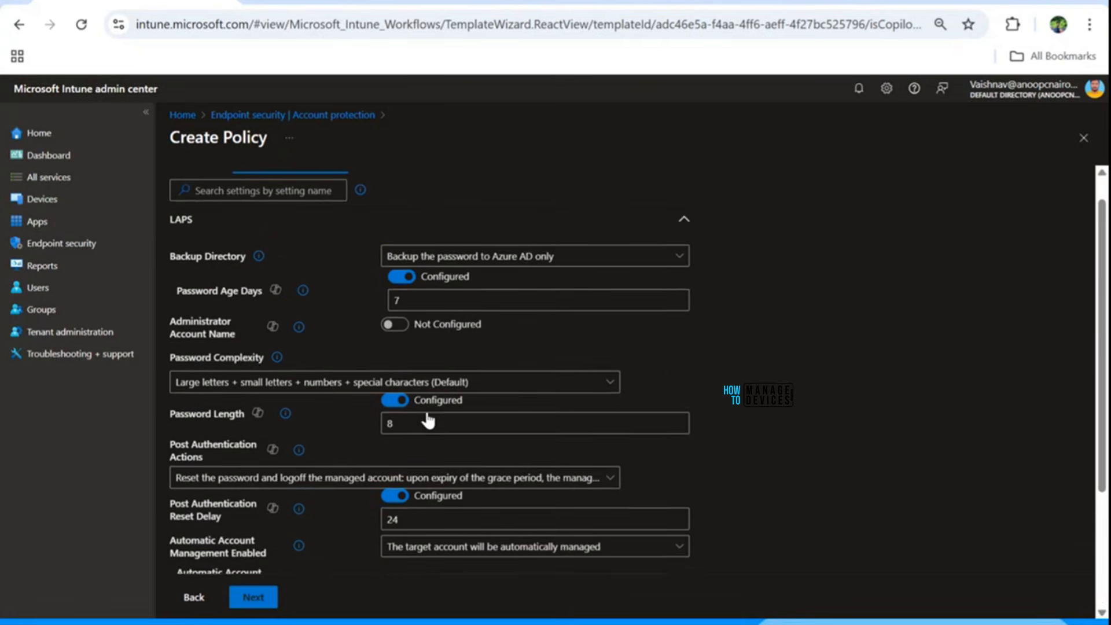
# Advance past Scope tags and Assignments to the Review + create summary.
pyautogui.click(265, 601)
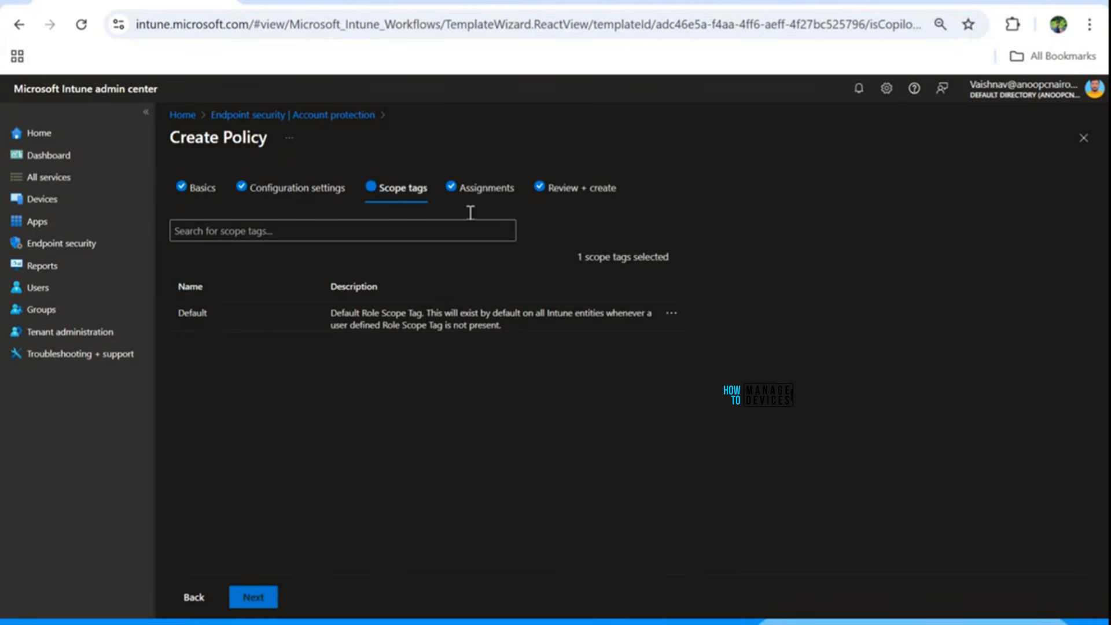
pyautogui.click(260, 604)
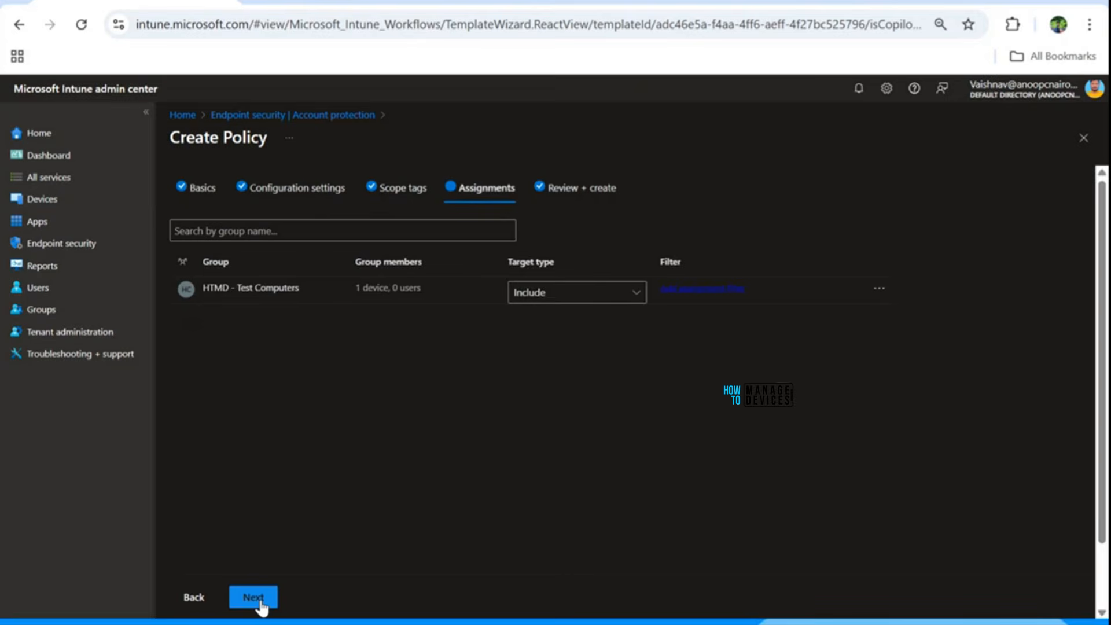
pyautogui.click(260, 602)
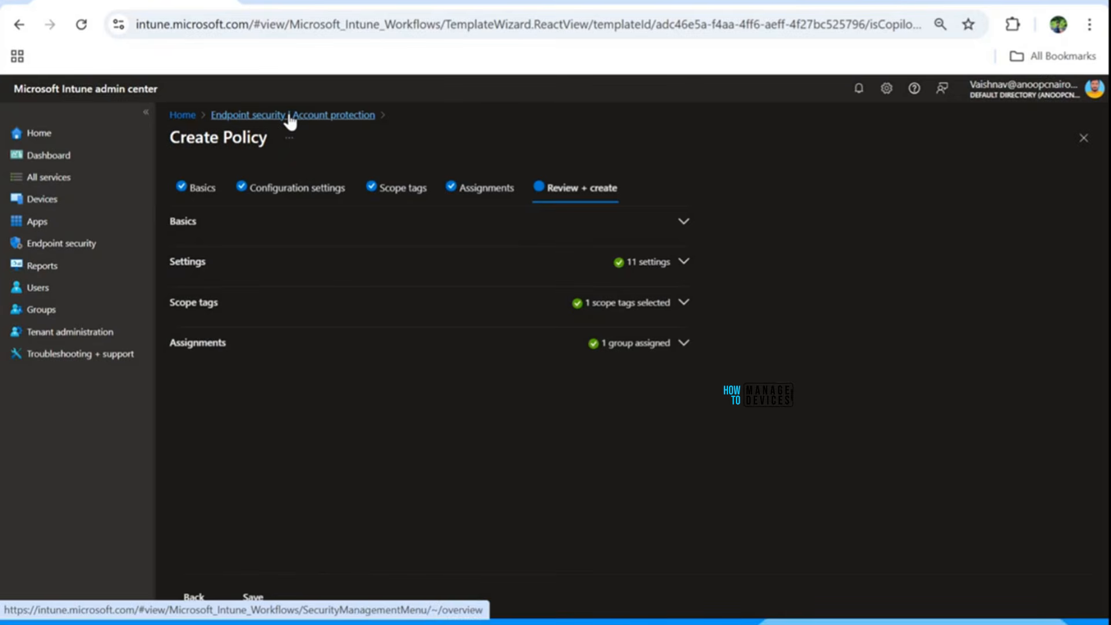
# Go from Home through Devices and Endpoint security to the Account protection policy list.
pyautogui.click(183, 115)
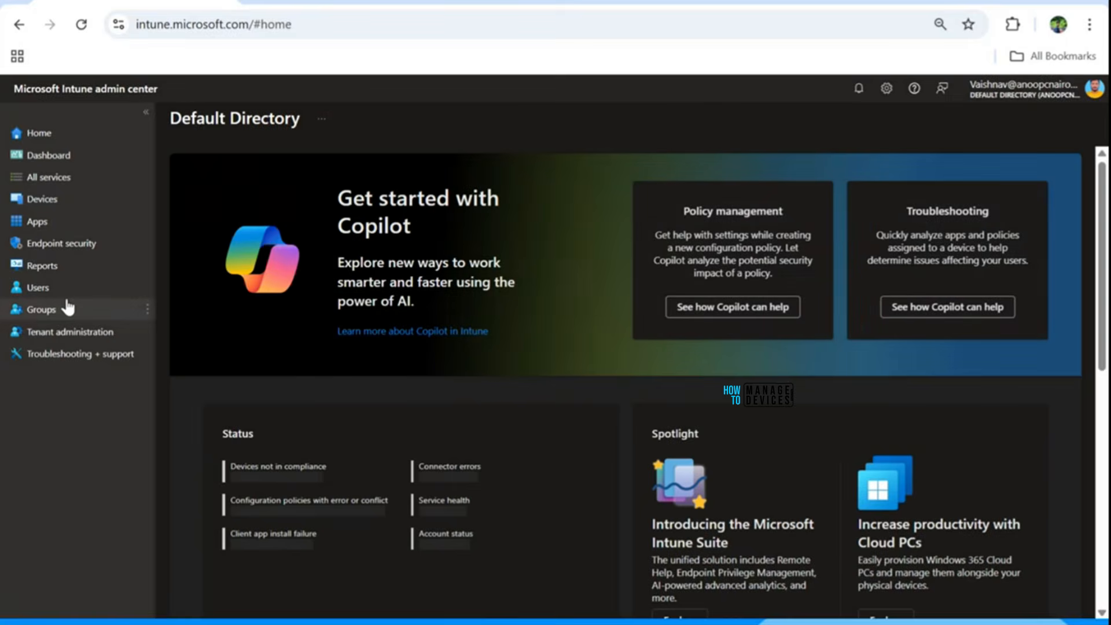
pyautogui.click(41, 207)
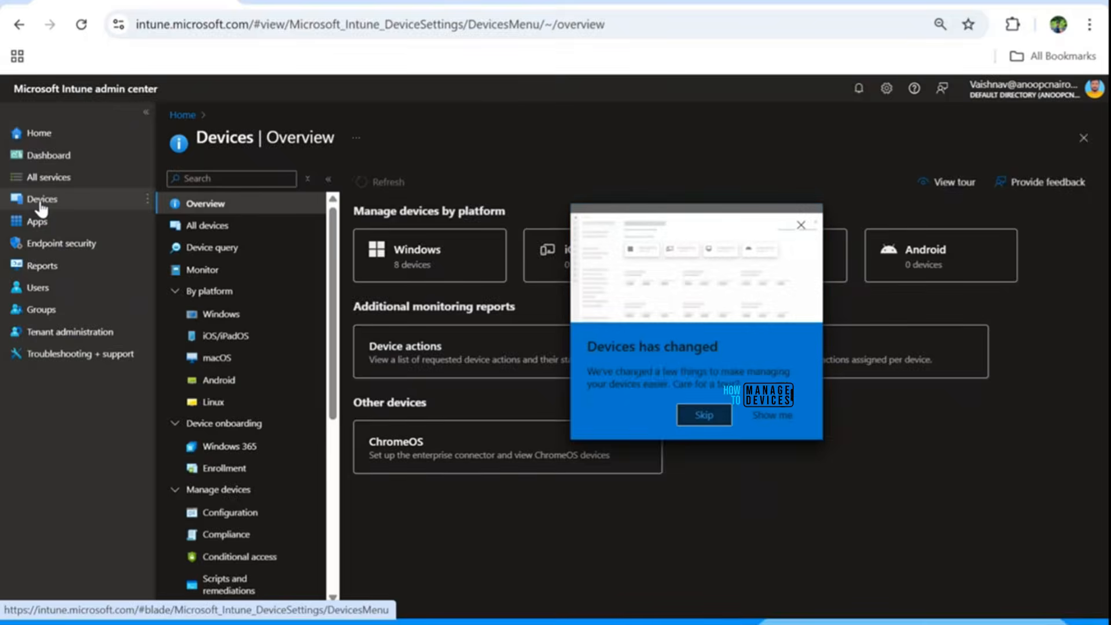
pyautogui.click(796, 193)
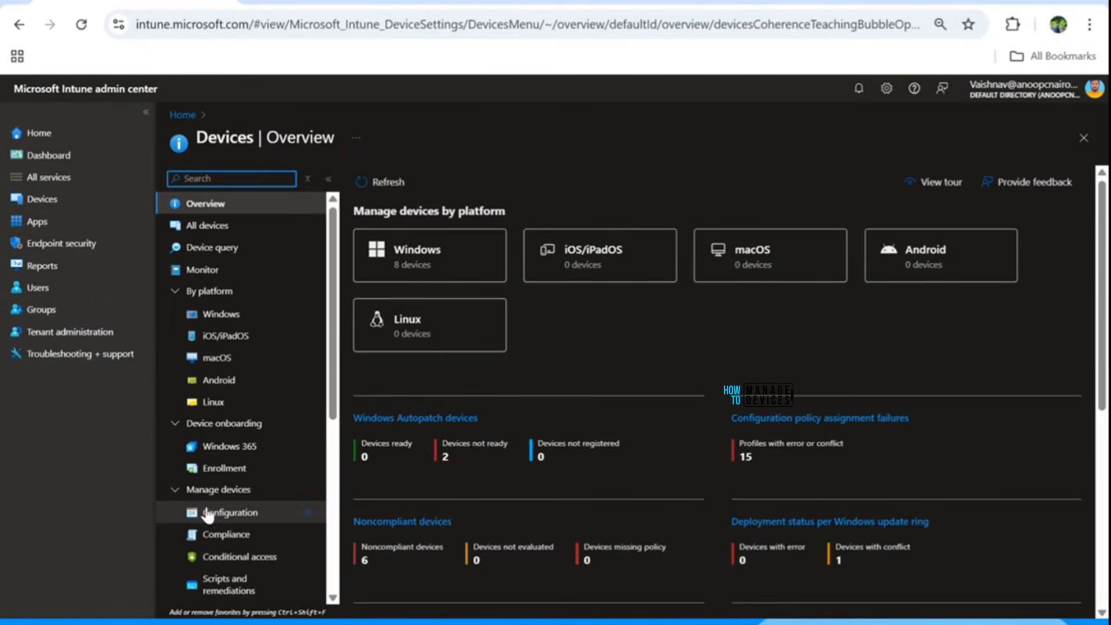
pyautogui.click(74, 242)
pyautogui.scroll(-3, 249, 509)
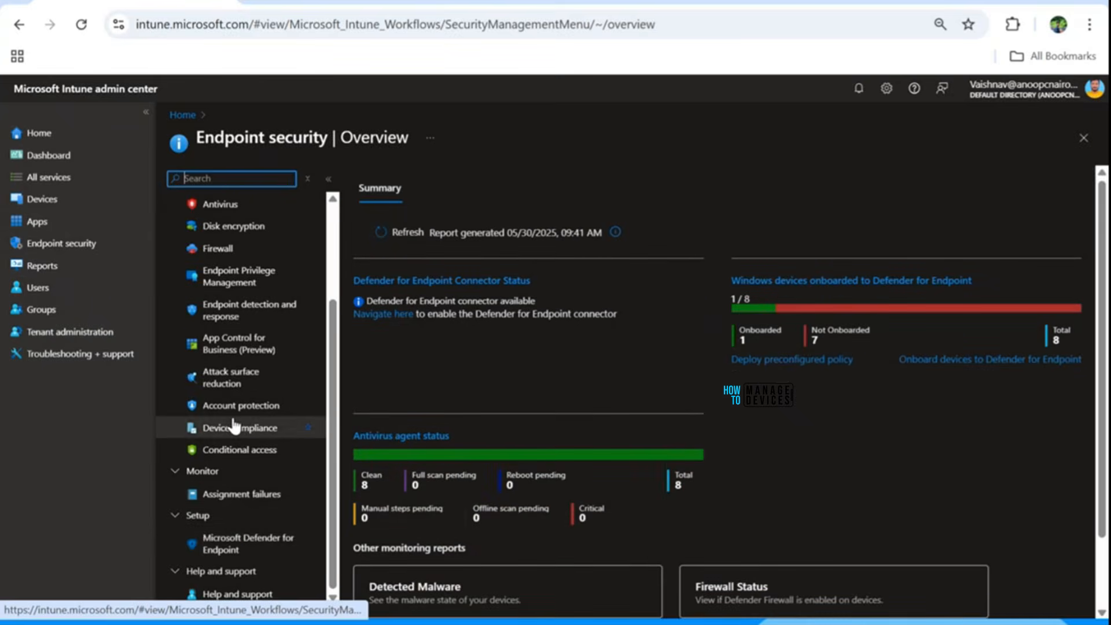
pyautogui.click(228, 408)
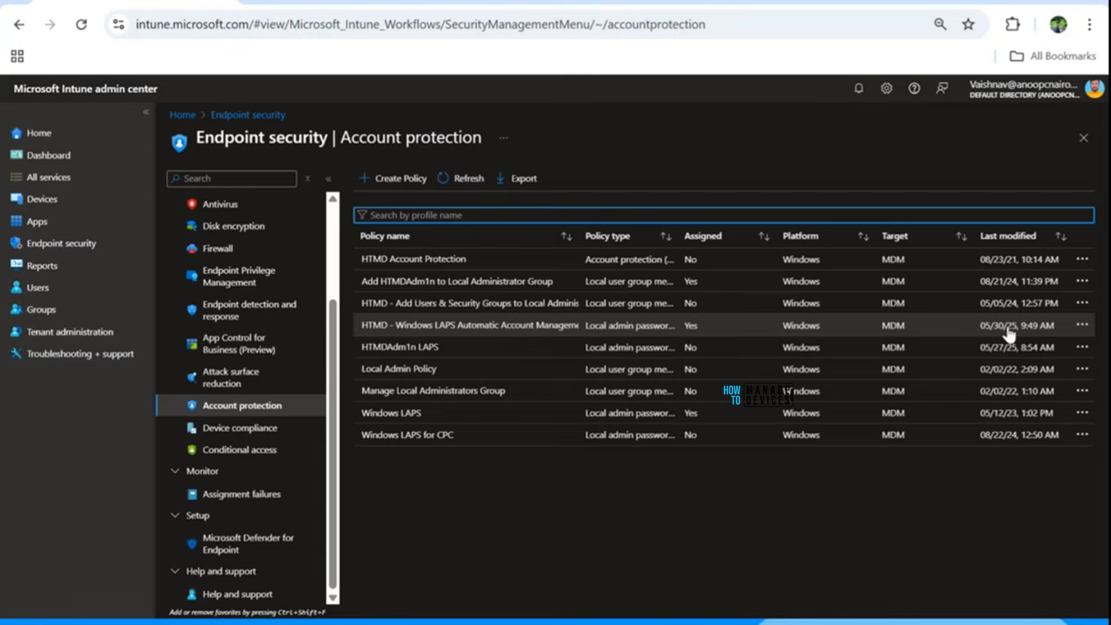
# Open the HTMD Windows LAPS policy and check its status: 1 device succeeded, 0 errors.
pyautogui.click(407, 325)
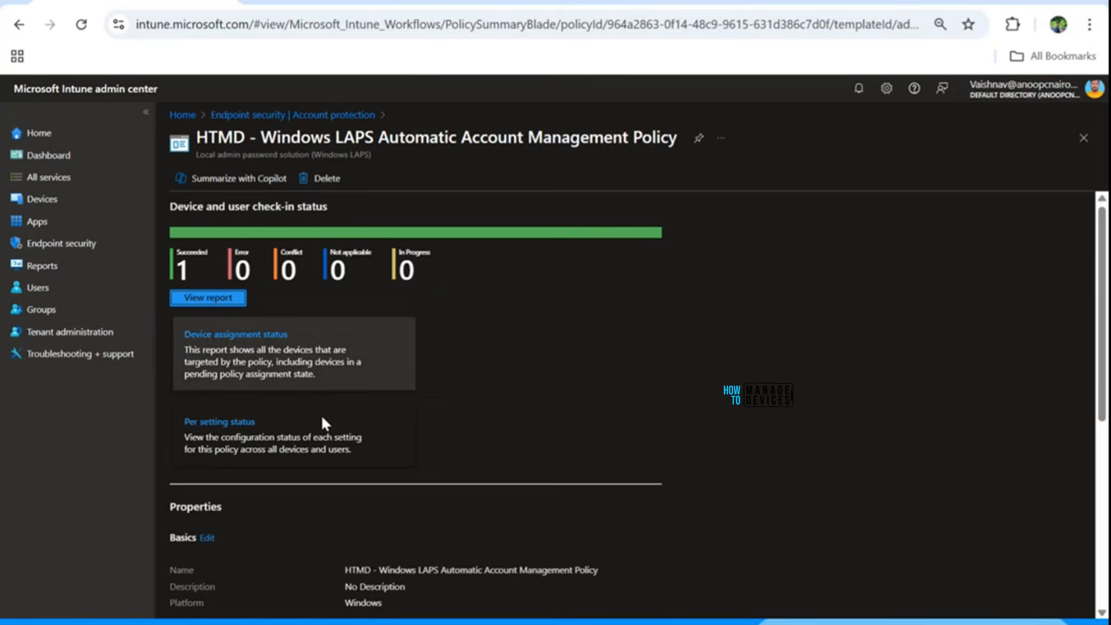
pyautogui.scroll(-6, 322, 422)
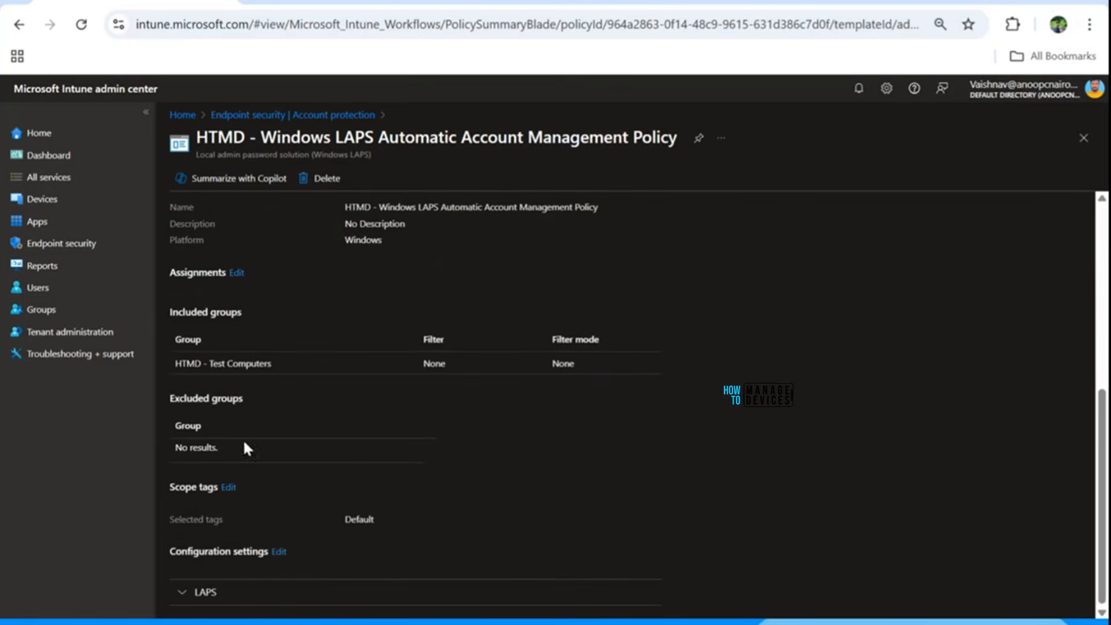
pyautogui.scroll(6, 385, 373)
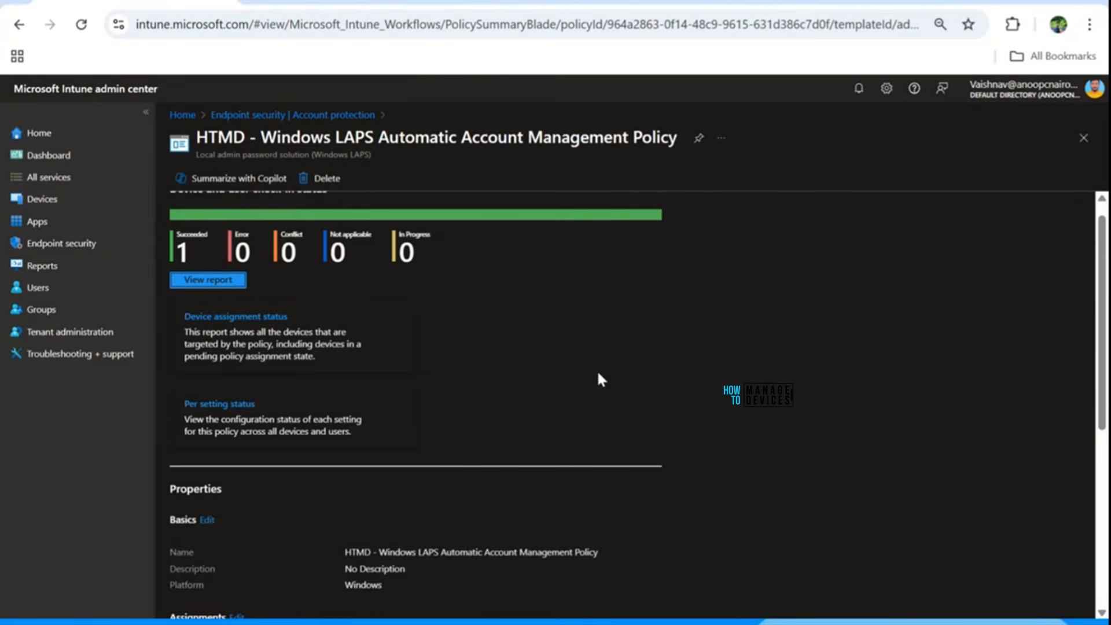
pyautogui.scroll(1, 585, 373)
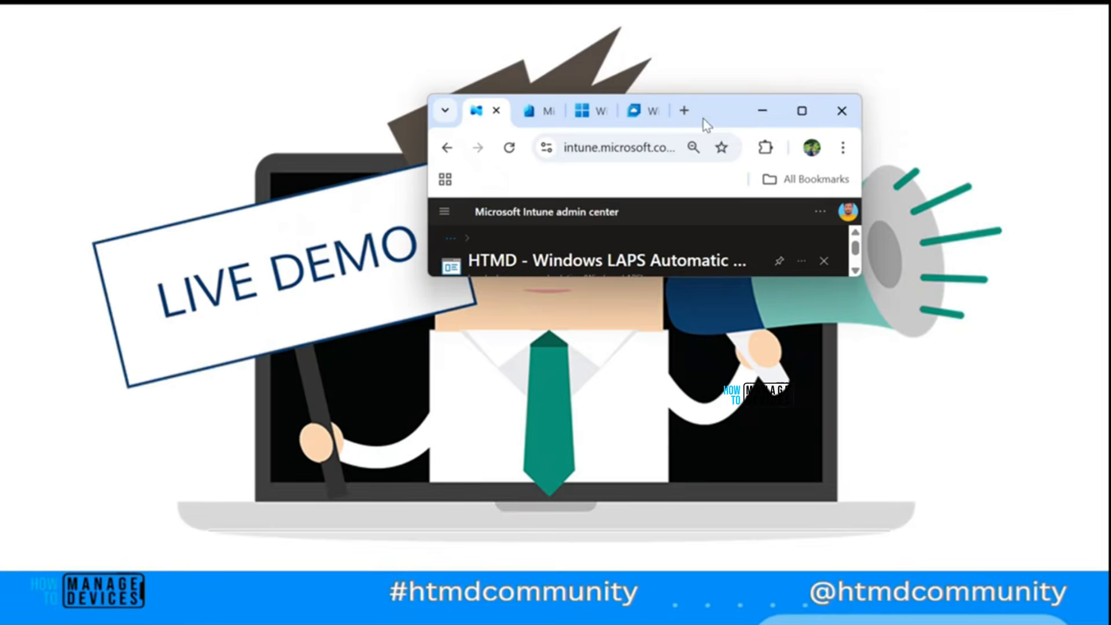
# Reconnect to the Cloud PC in a maximized browser window and sign in with the account password.
pyautogui.click(636, 111)
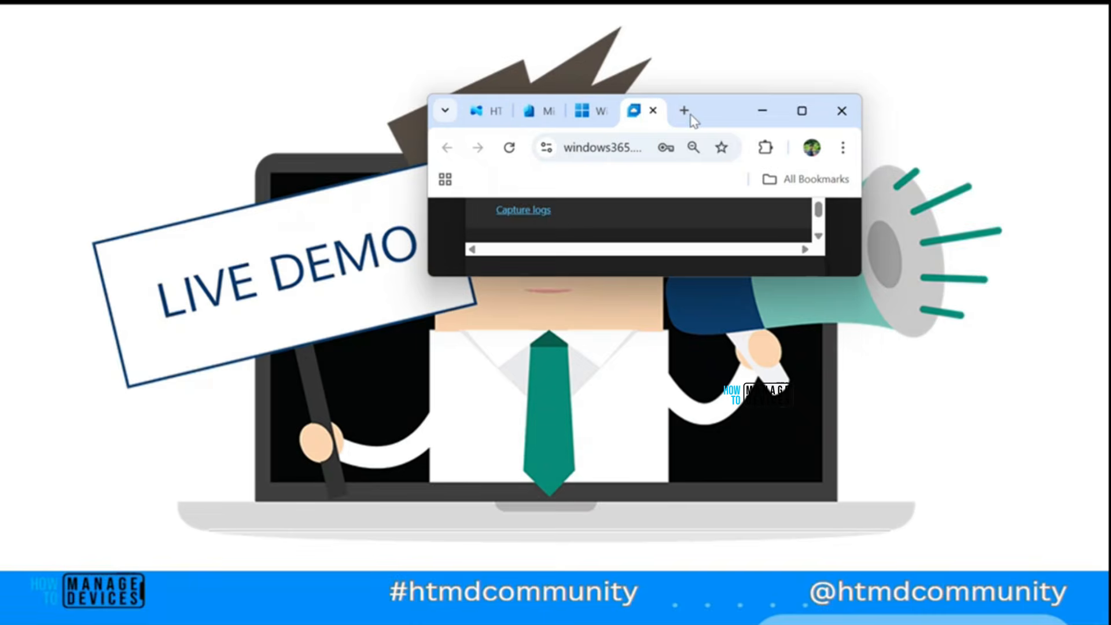
pyautogui.click(802, 110)
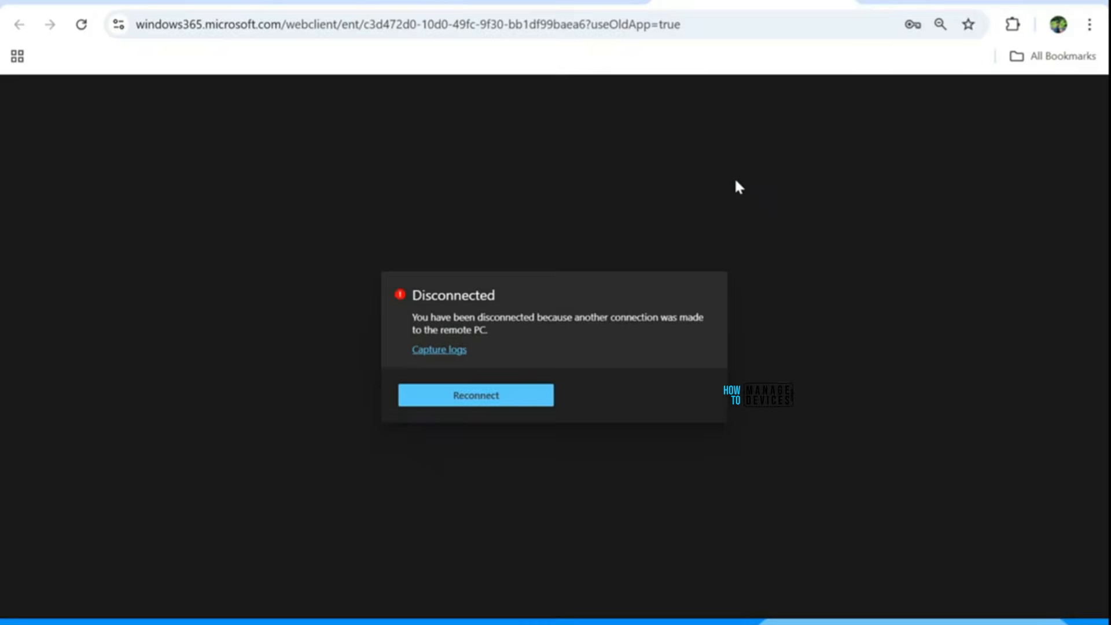
pyautogui.click(509, 398)
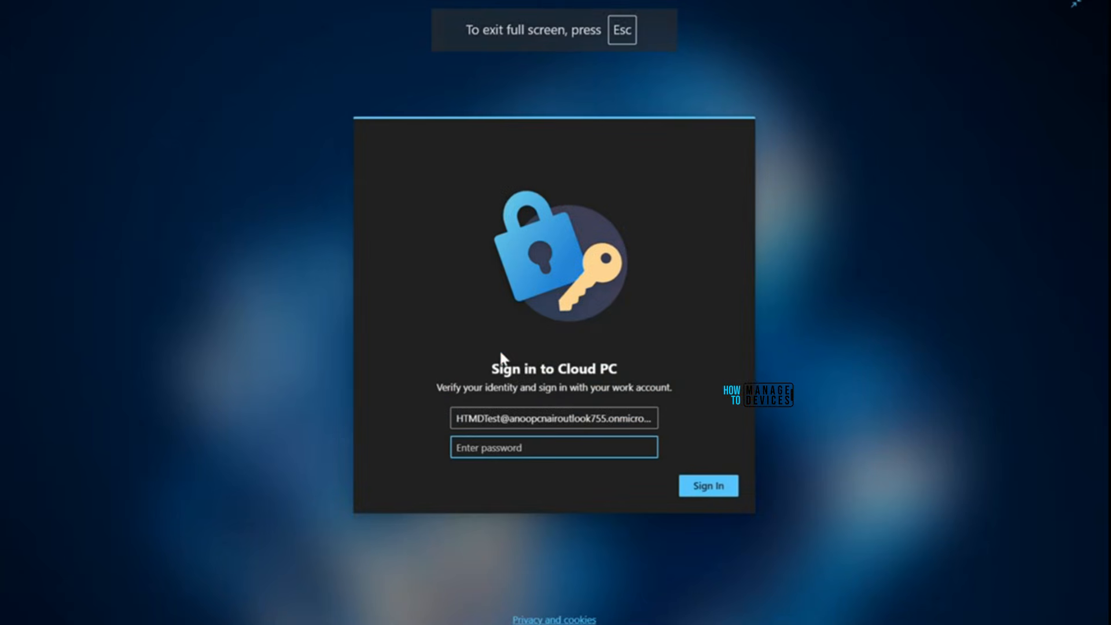
pyautogui.hotkey('ctrl', 'v')
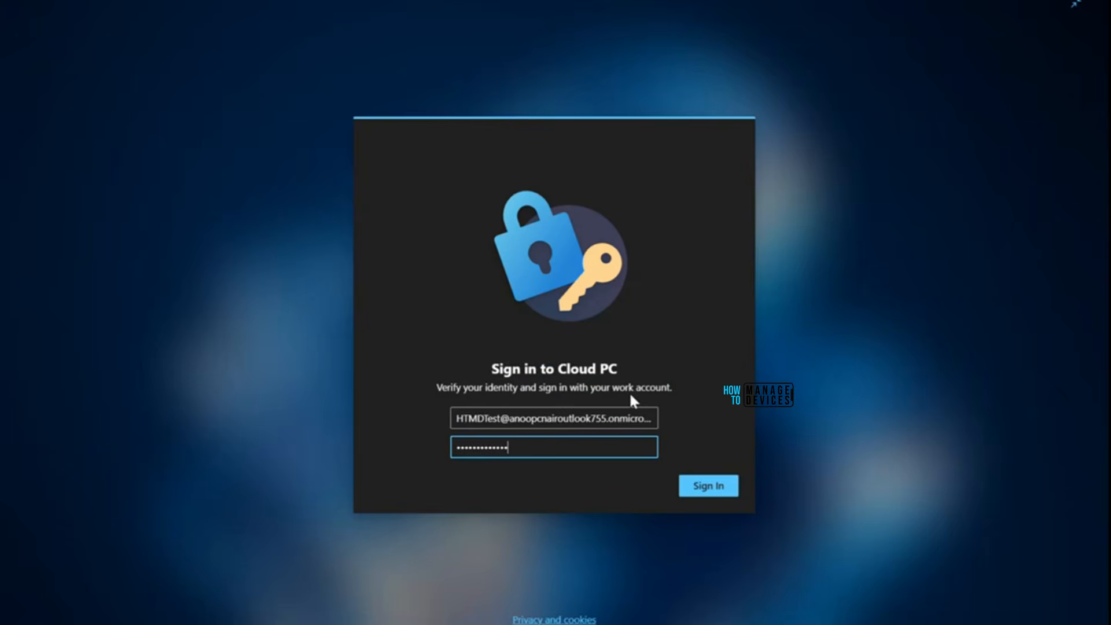
pyautogui.click(702, 491)
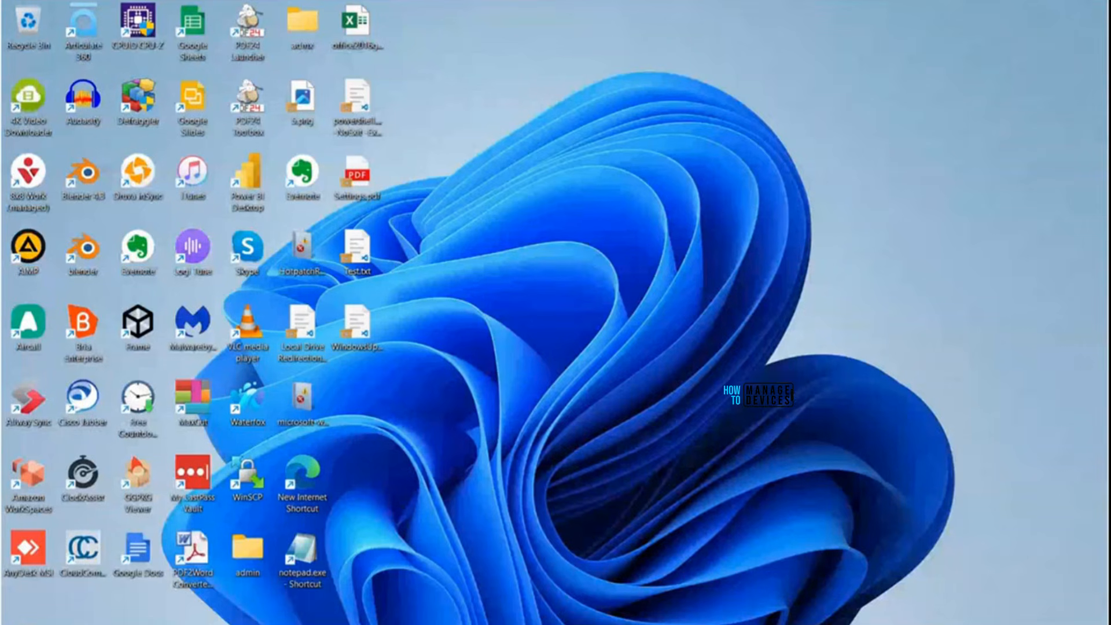
# Search Start for 'event' and launch Event Viewer, approving the UAC elevation prompt.
pyautogui.moveTo(753, 624)
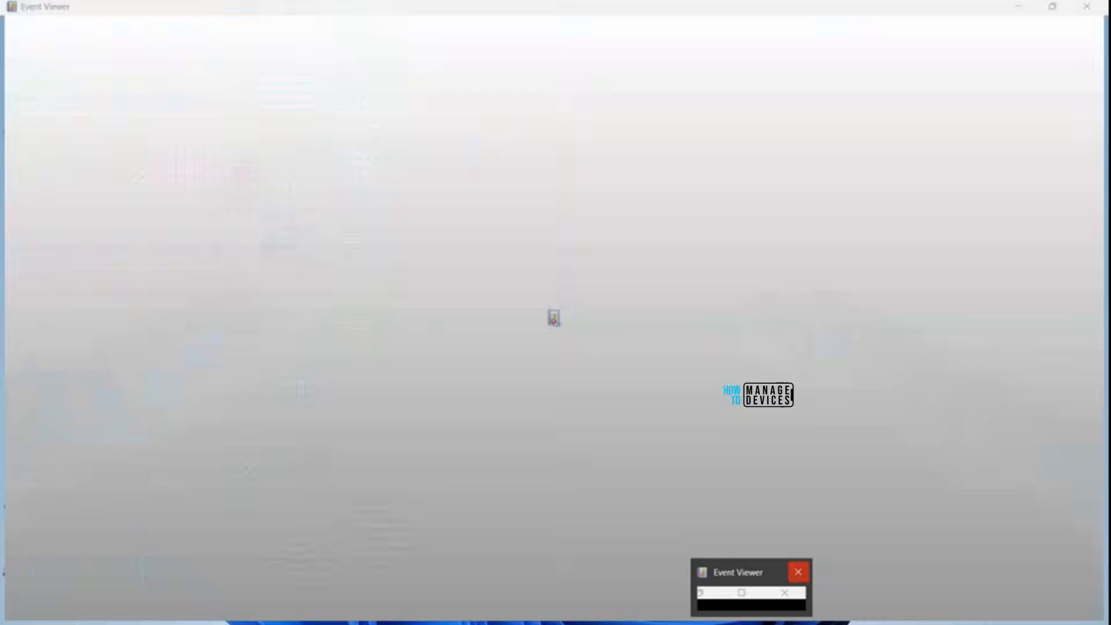
pyautogui.click(798, 572)
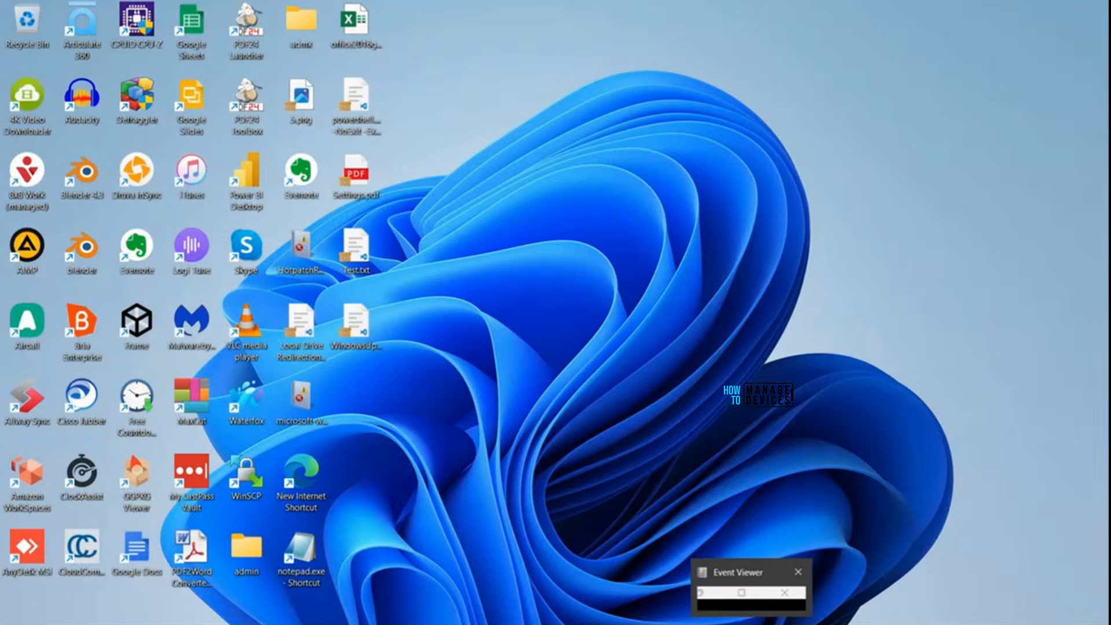
pyautogui.press('super')
pyautogui.write('event')
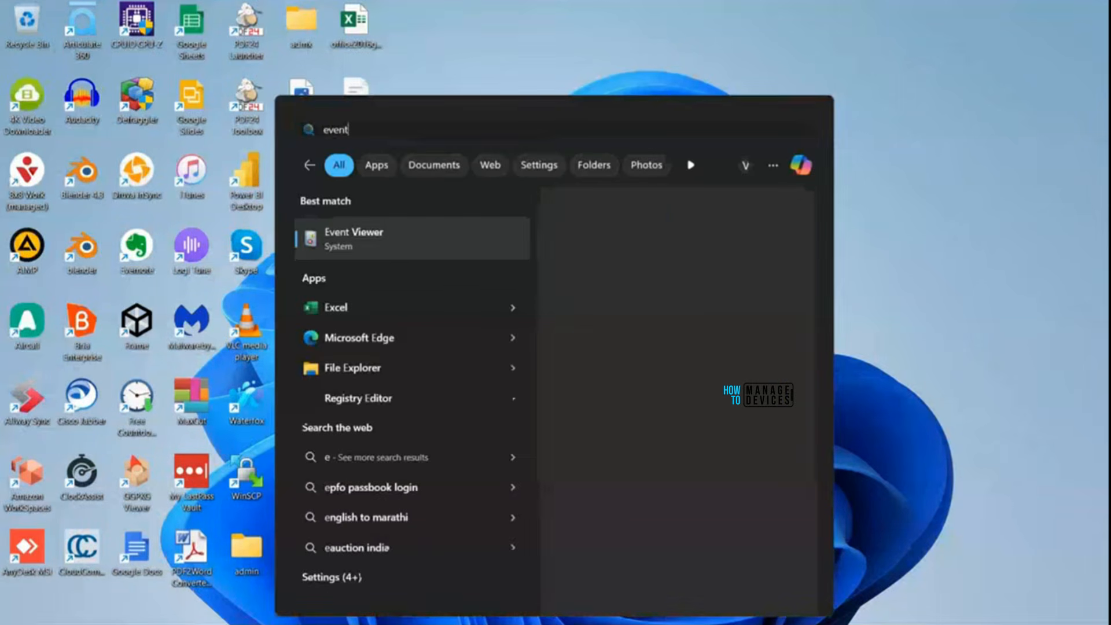
pyautogui.click(388, 260)
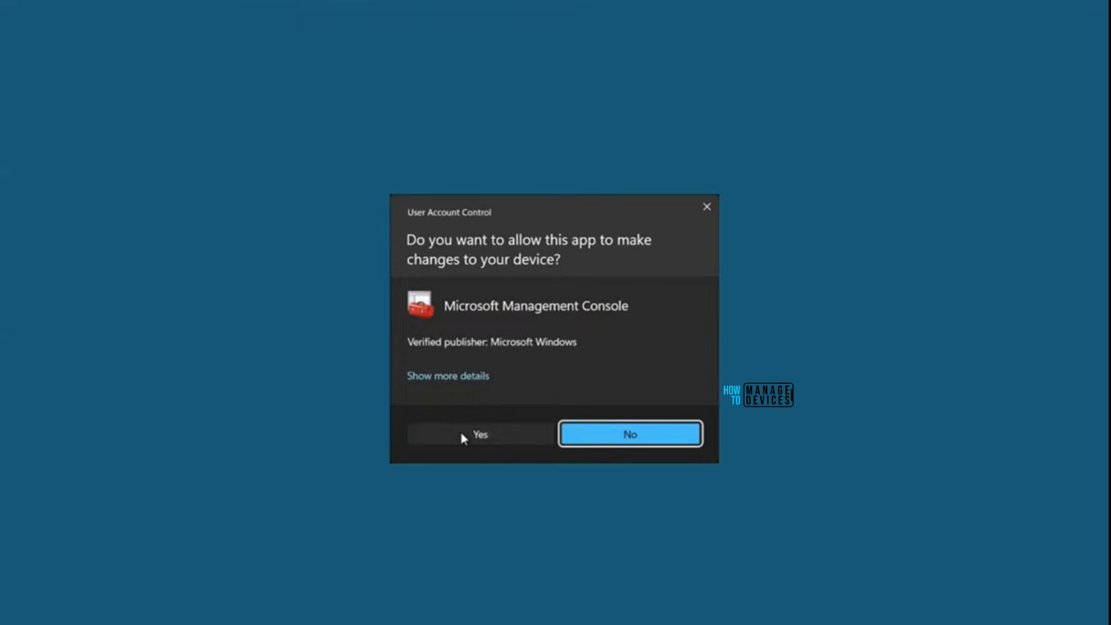
pyautogui.click(463, 438)
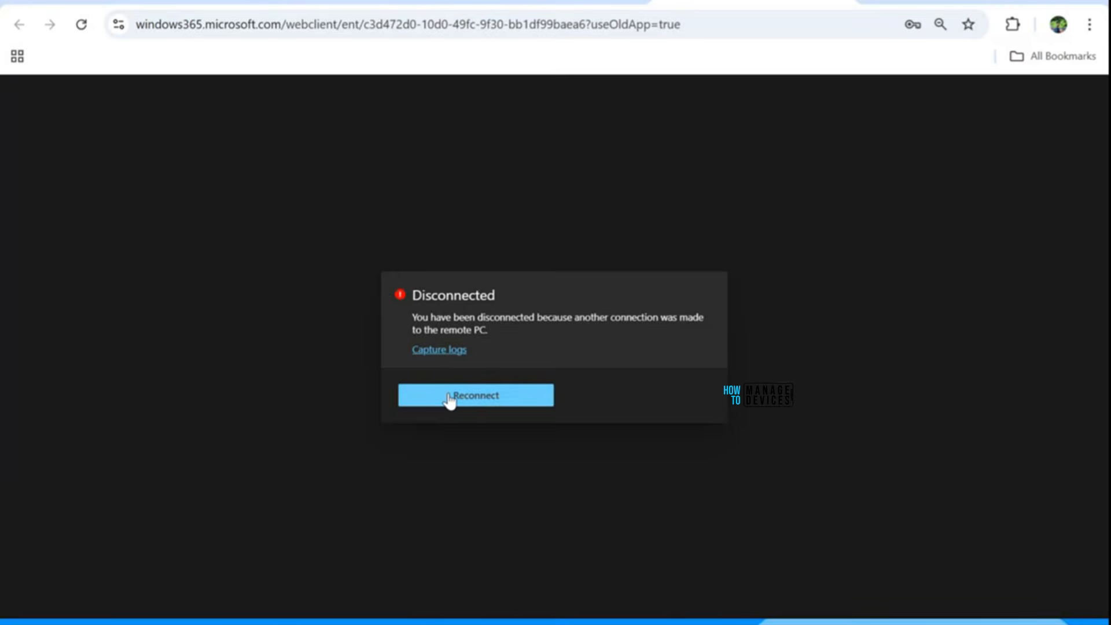
# Reconnect, then open Applications and Services Logs > Microsoft > Windows > LAPS > Operational.
pyautogui.click(449, 400)
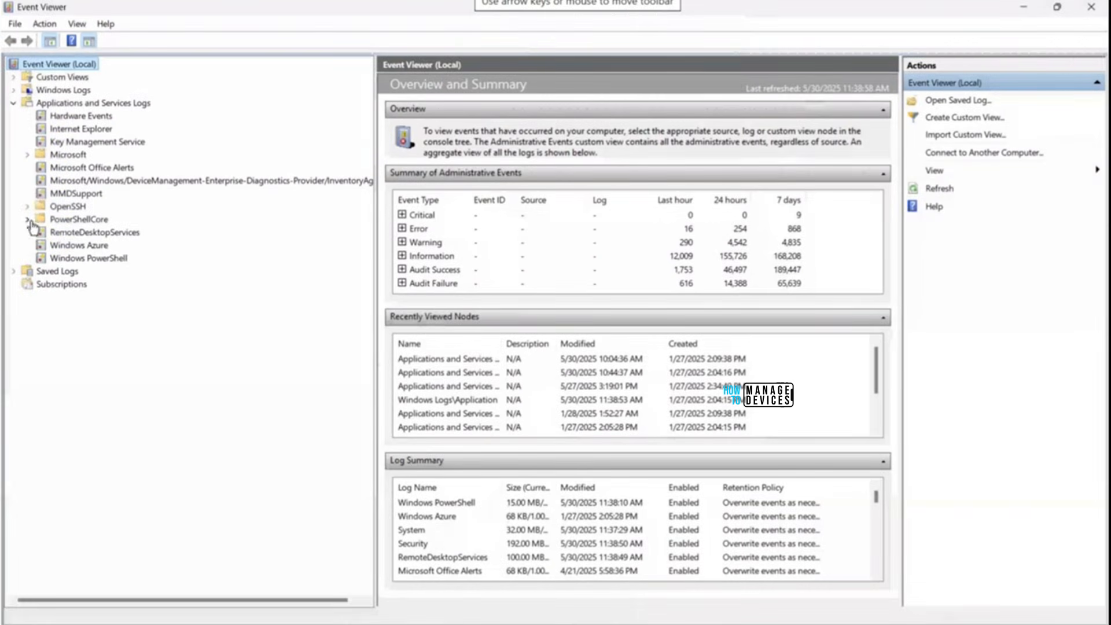
pyautogui.click(27, 155)
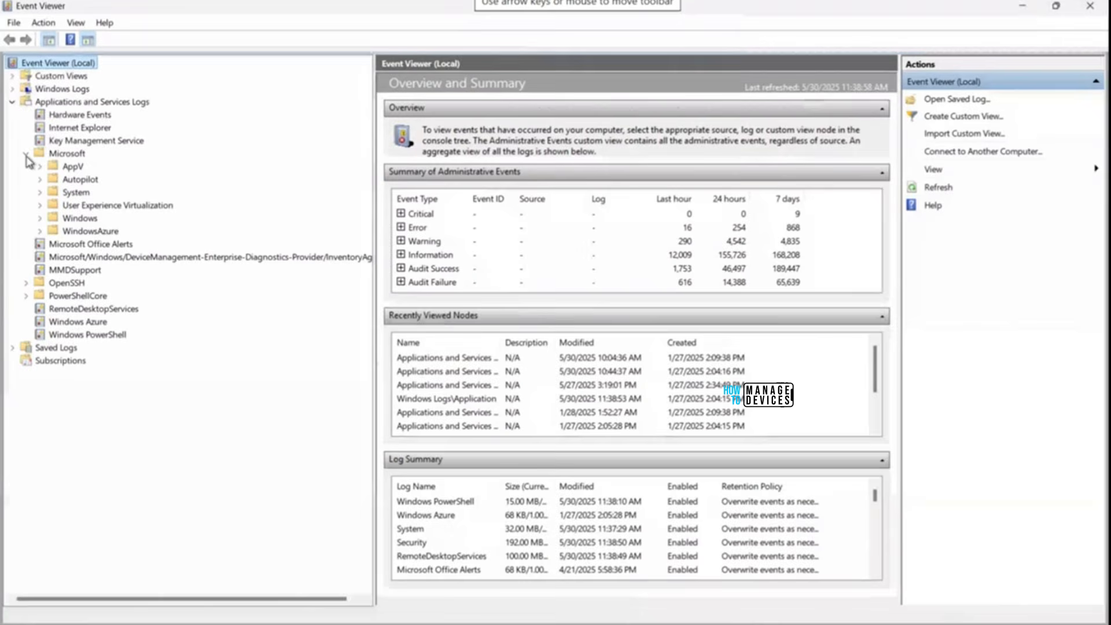
pyautogui.click(40, 219)
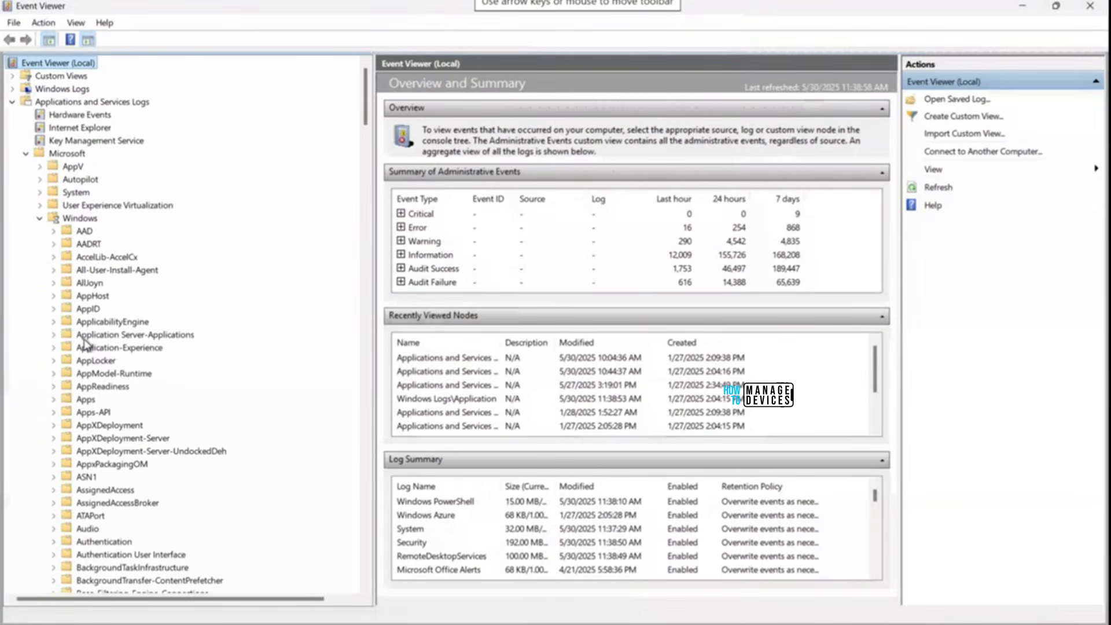
pyautogui.click(84, 337)
pyautogui.press('l')
pyautogui.press('l')
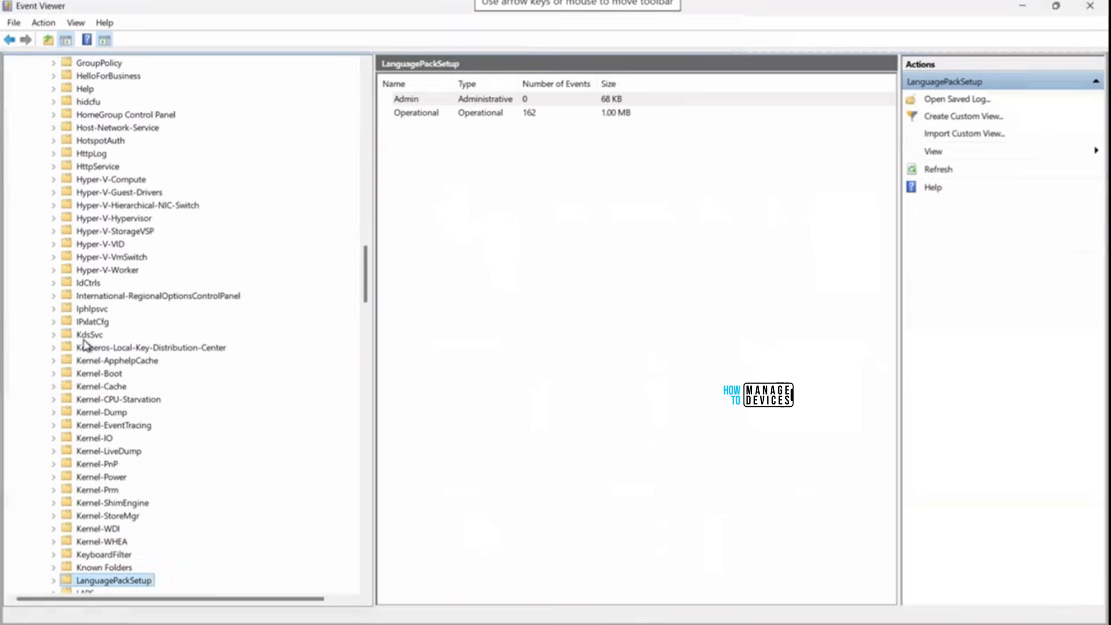
pyautogui.press('l')
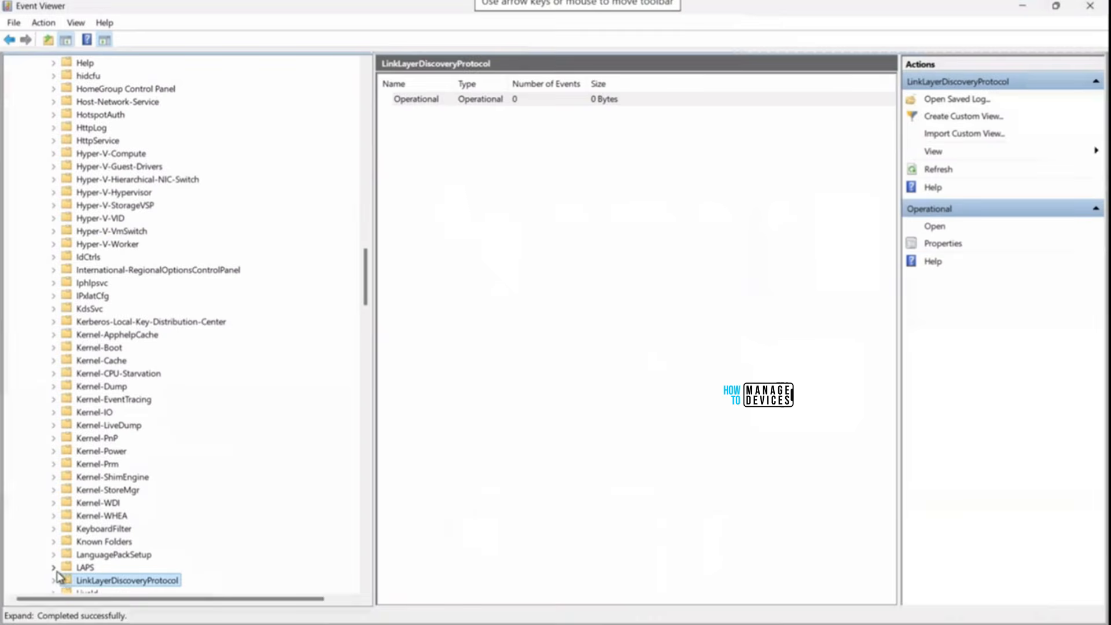
pyautogui.click(54, 568)
pyautogui.click(112, 581)
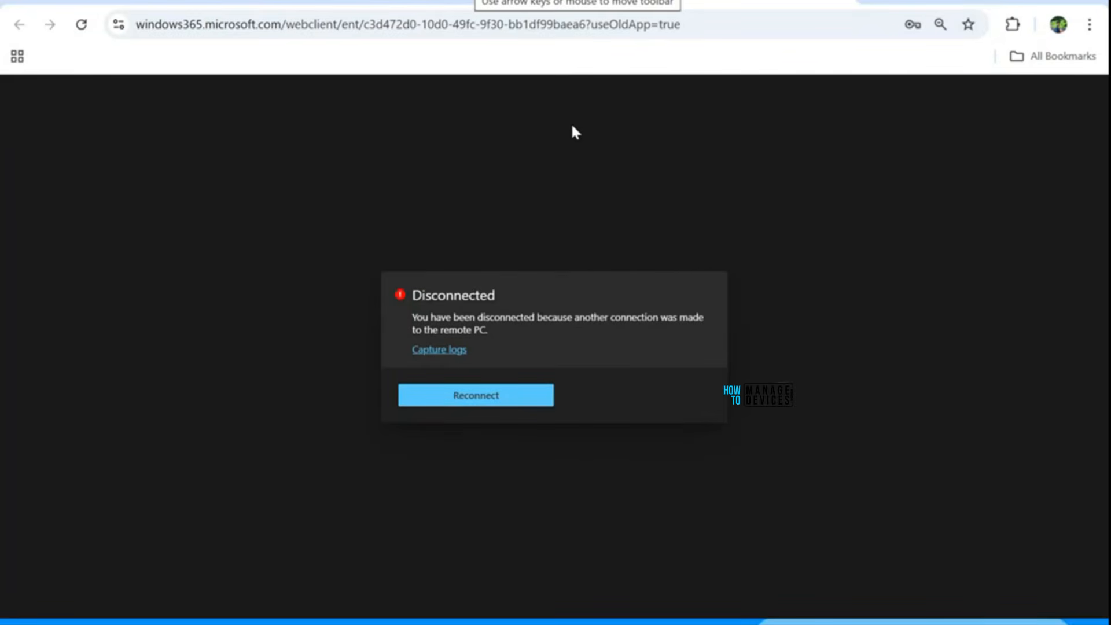
# Switch to the Teams meeting and admit the guest waiting in the lobby.
pyautogui.hotkey('alt', 'Tab')
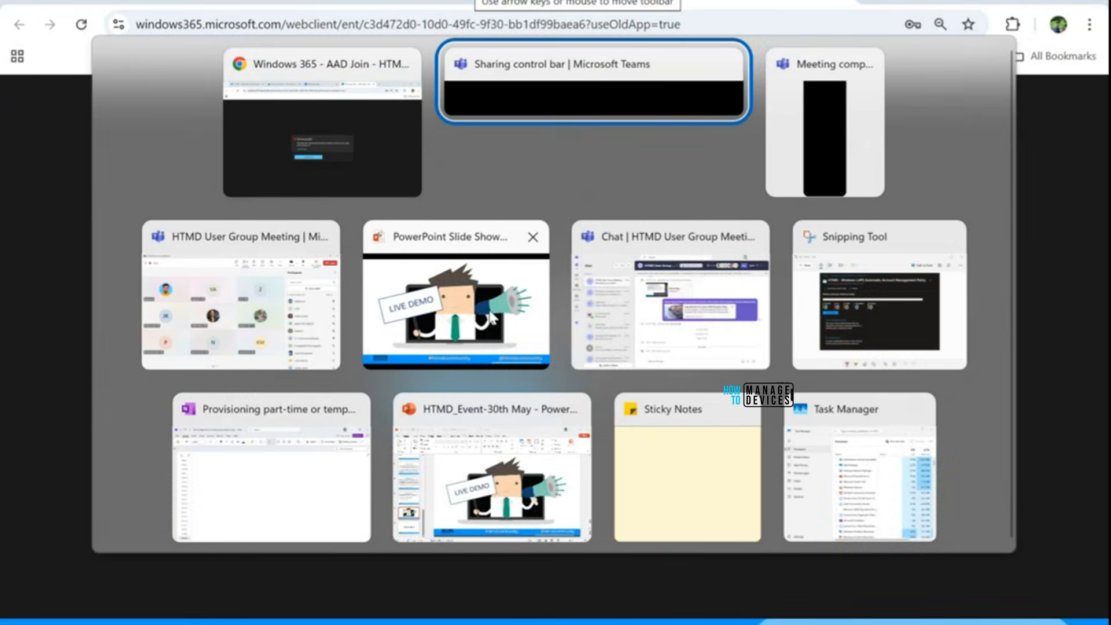
pyautogui.click(242, 306)
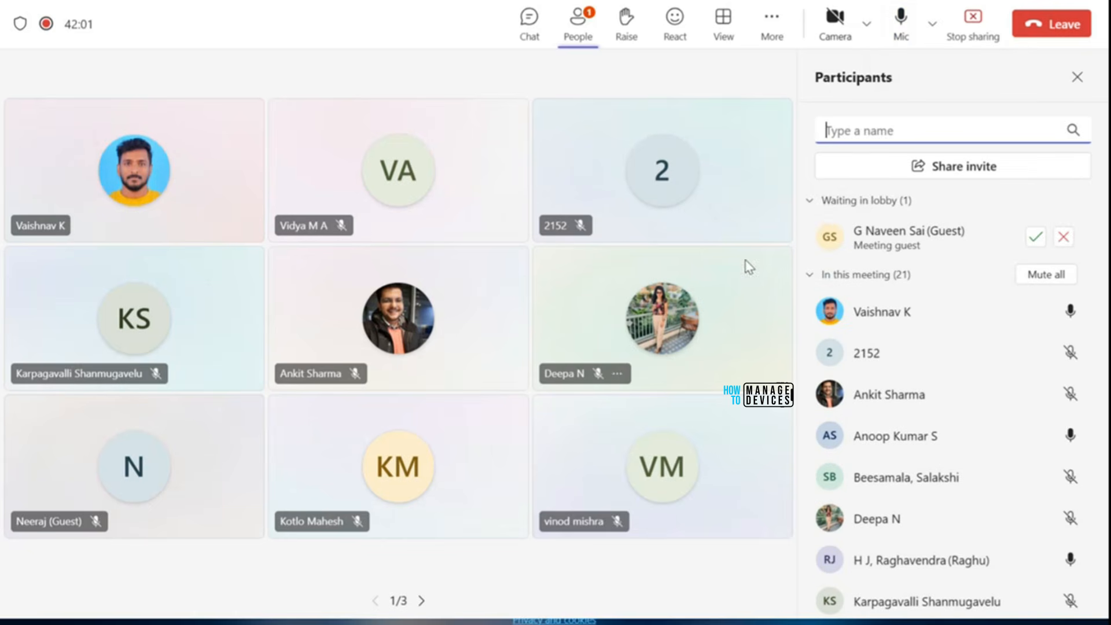
pyautogui.click(1033, 243)
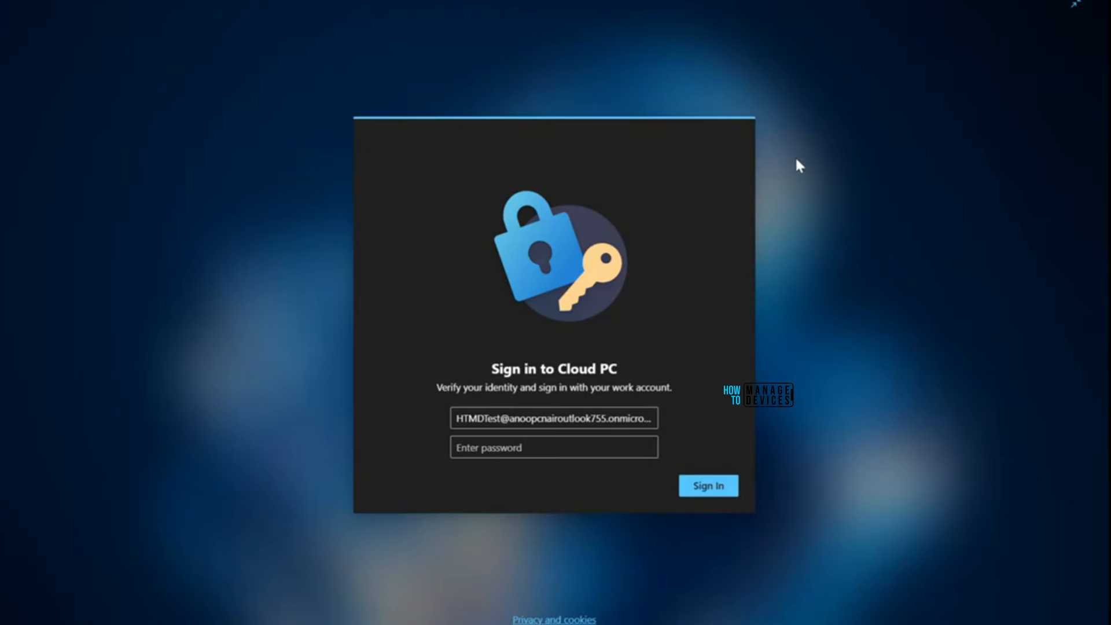
# Sign back in to the Cloud PC with the account password.
pyautogui.click(565, 448)
pyautogui.hotkey('ctrl', 'v')
pyautogui.click(689, 489)
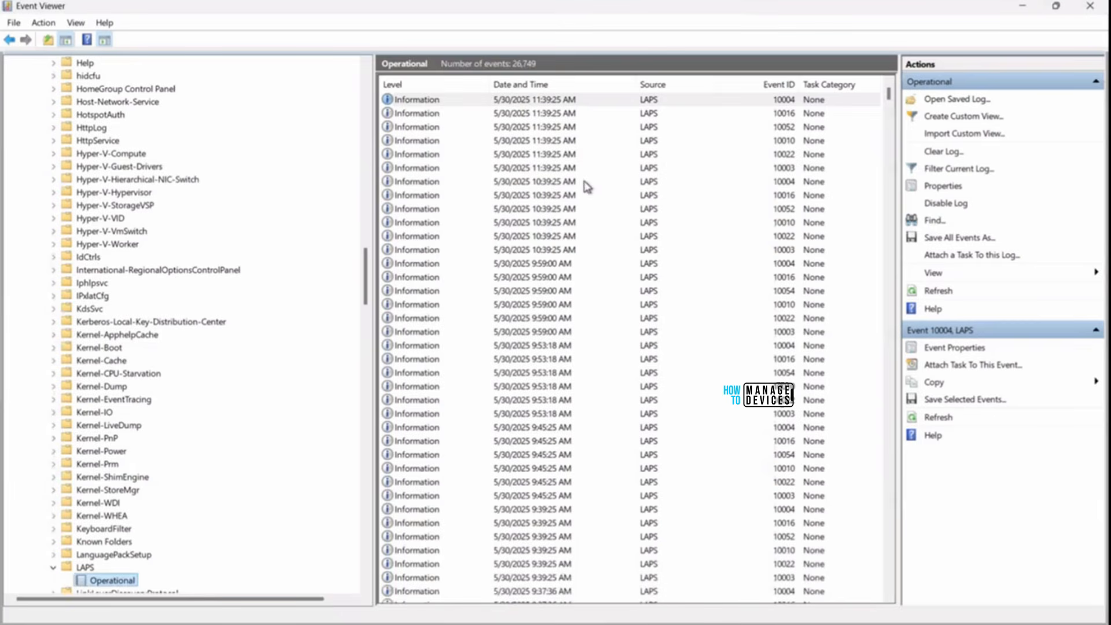
# Open LAPS event 10022 and read its policy: Azure AD backup, 7-day age, length 8.
pyautogui.click(787, 155)
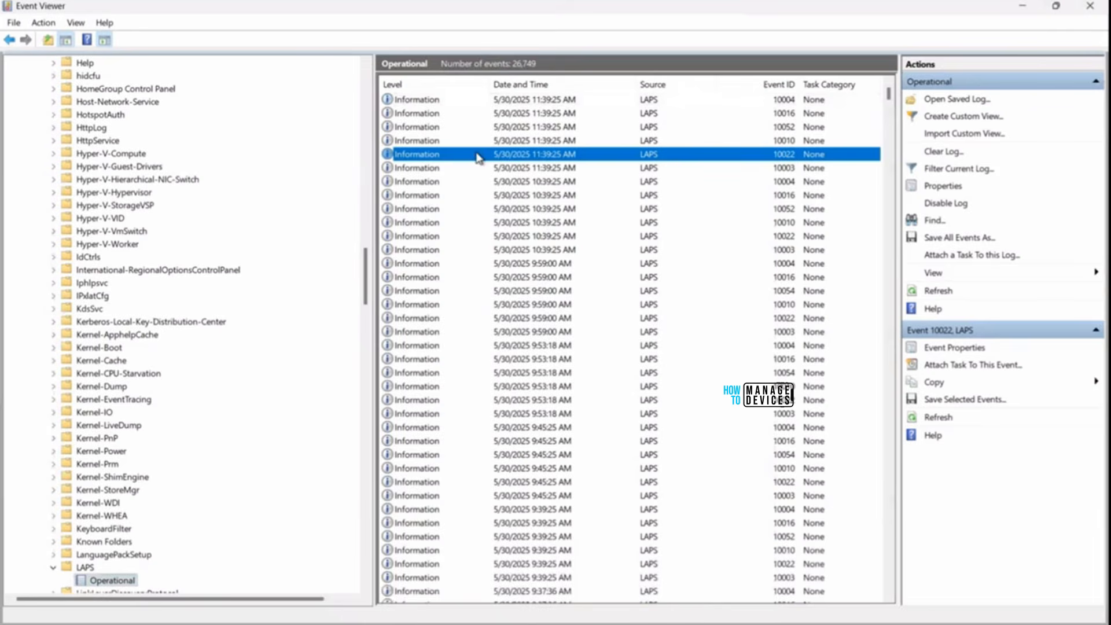
pyautogui.doubleClick(429, 157)
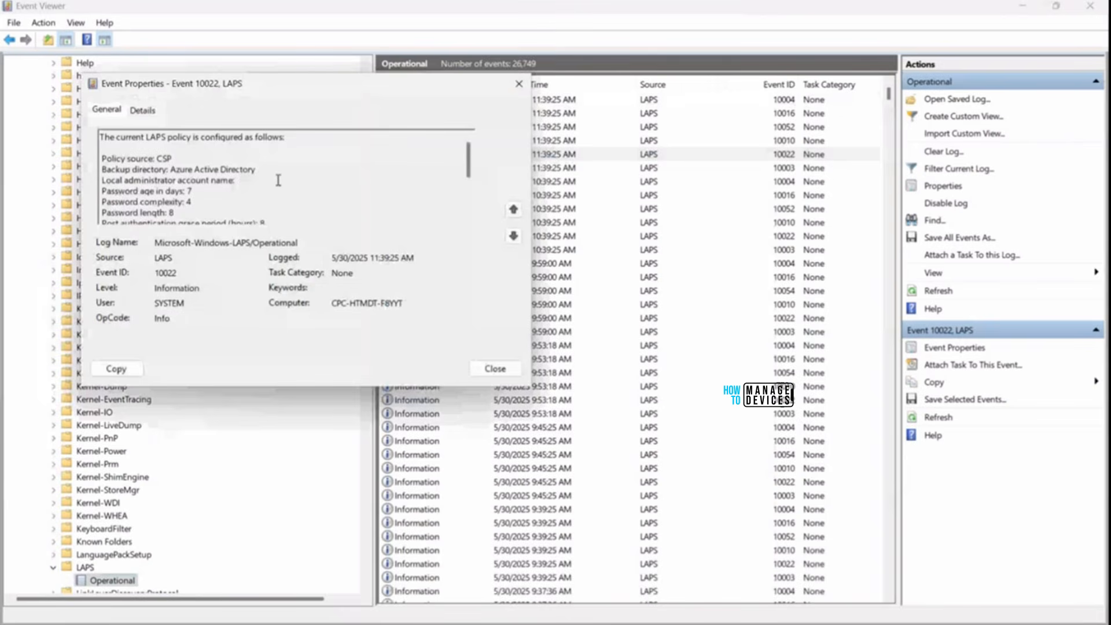
pyautogui.scroll(-2, 279, 180)
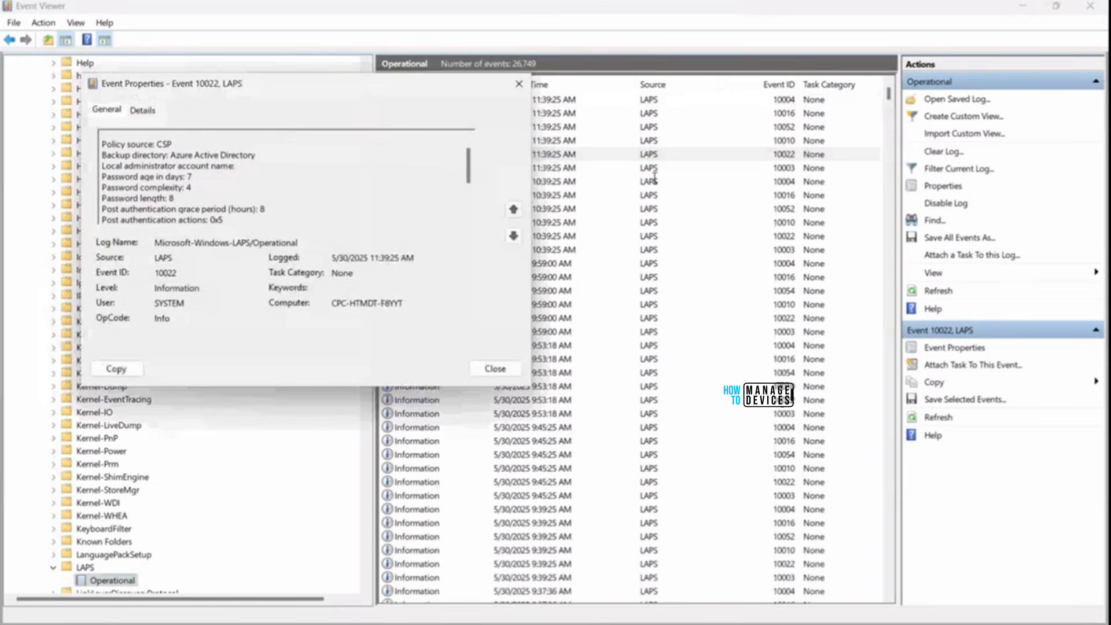
pyautogui.click(519, 84)
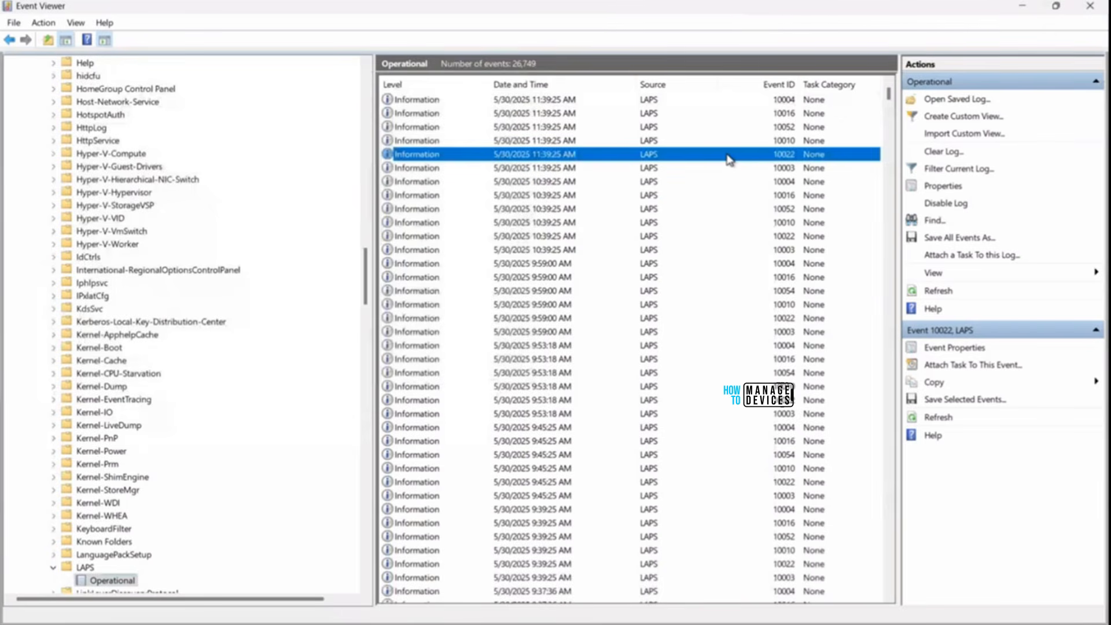
pyautogui.doubleClick(729, 156)
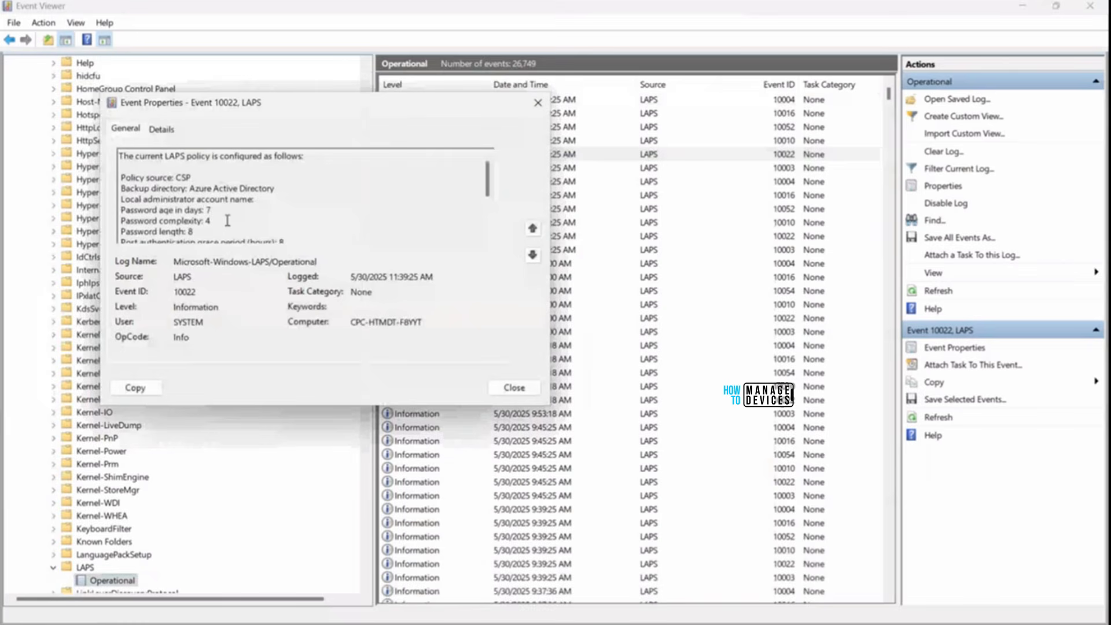
pyautogui.scroll(-1, 224, 222)
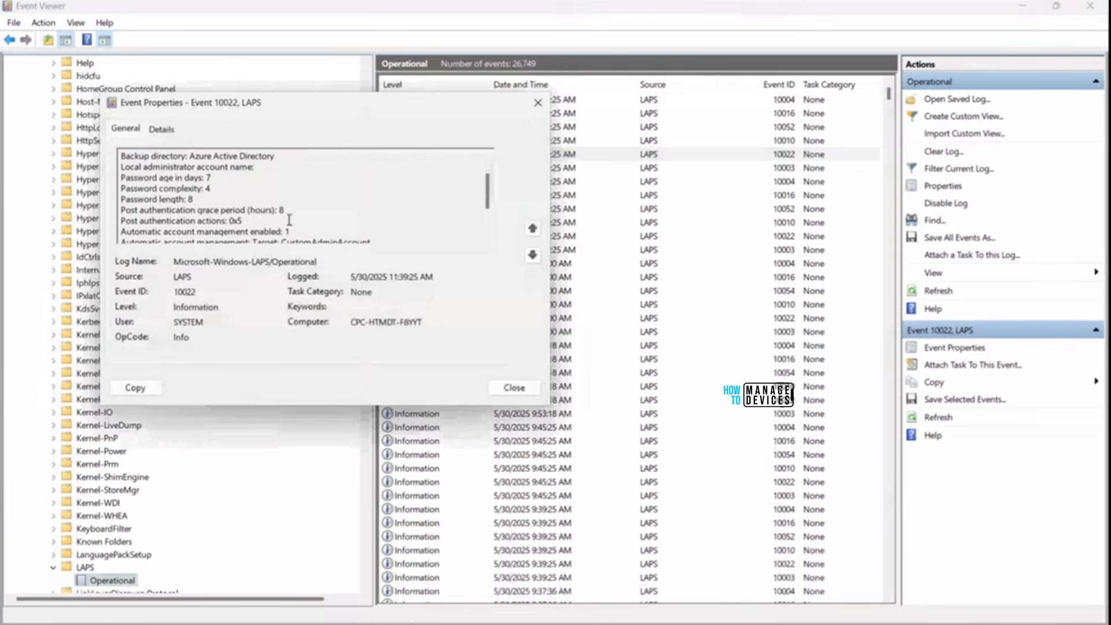
pyautogui.scroll(-1, 299, 221)
pyautogui.scroll(-1, 299, 221)
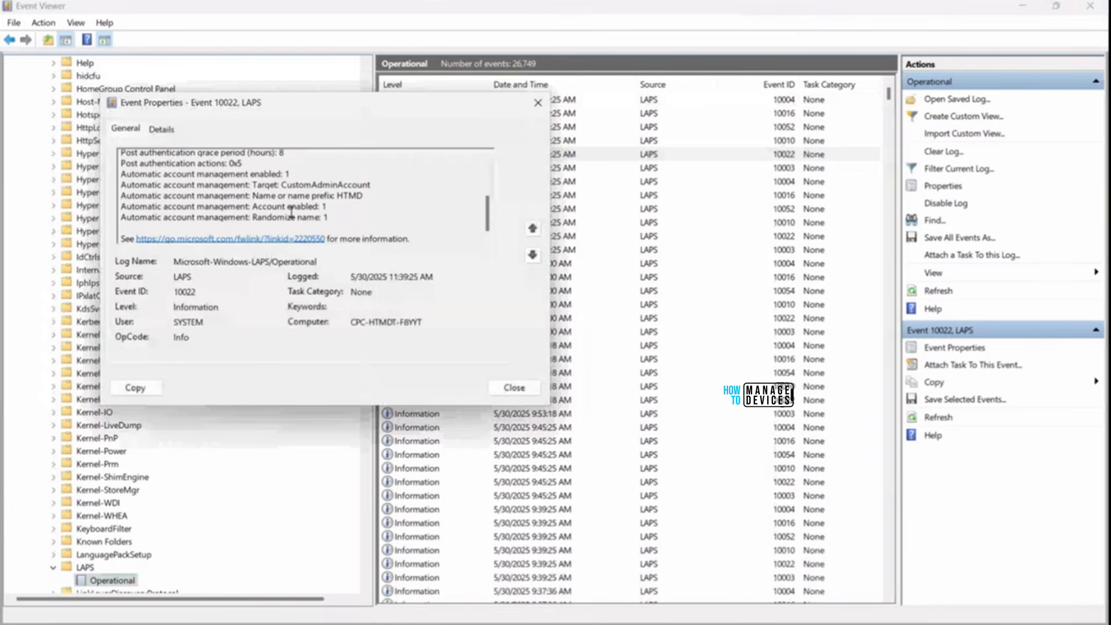
pyautogui.scroll(1, 291, 212)
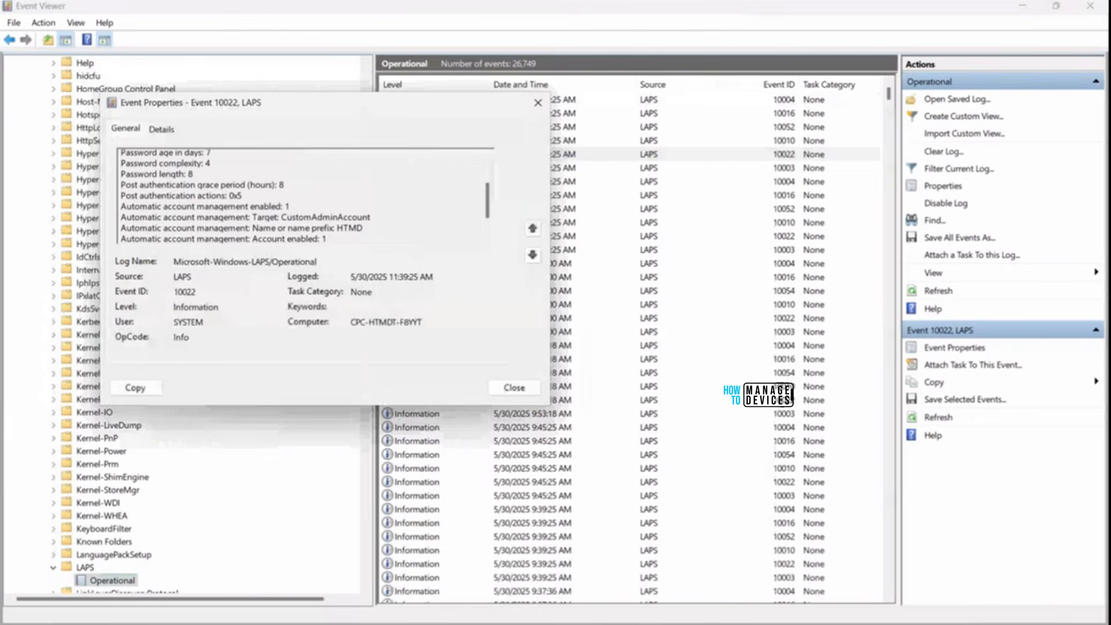
# In Registry Editor, edit the address bar path to HKEY_LOCAL_MACHINE\SOFTWARE.
pyautogui.moveTo(719, 624)
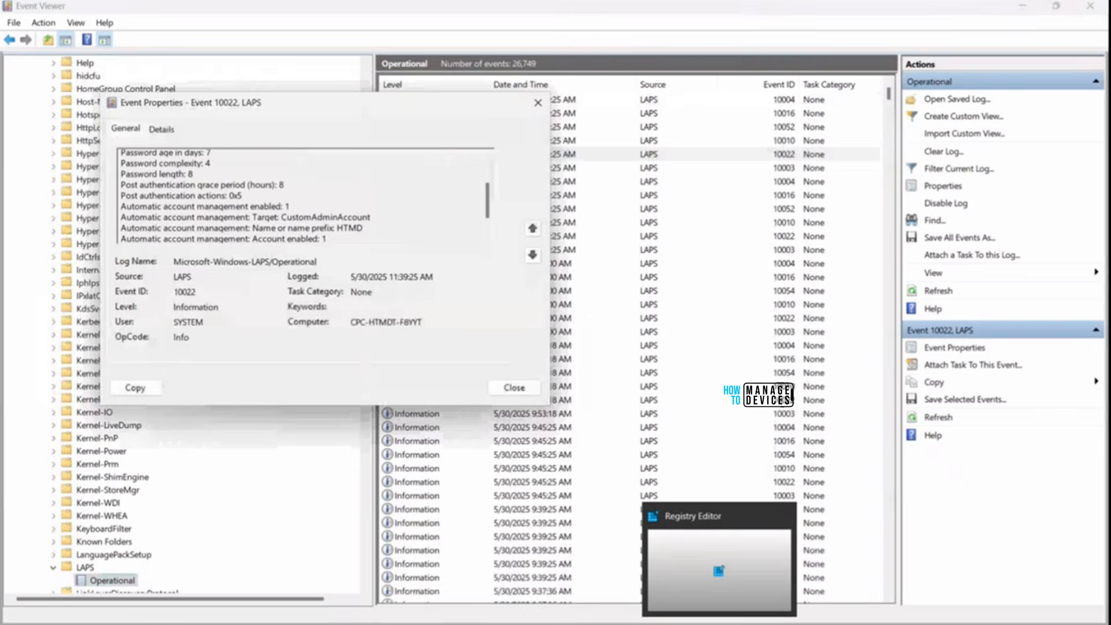
pyautogui.click(719, 572)
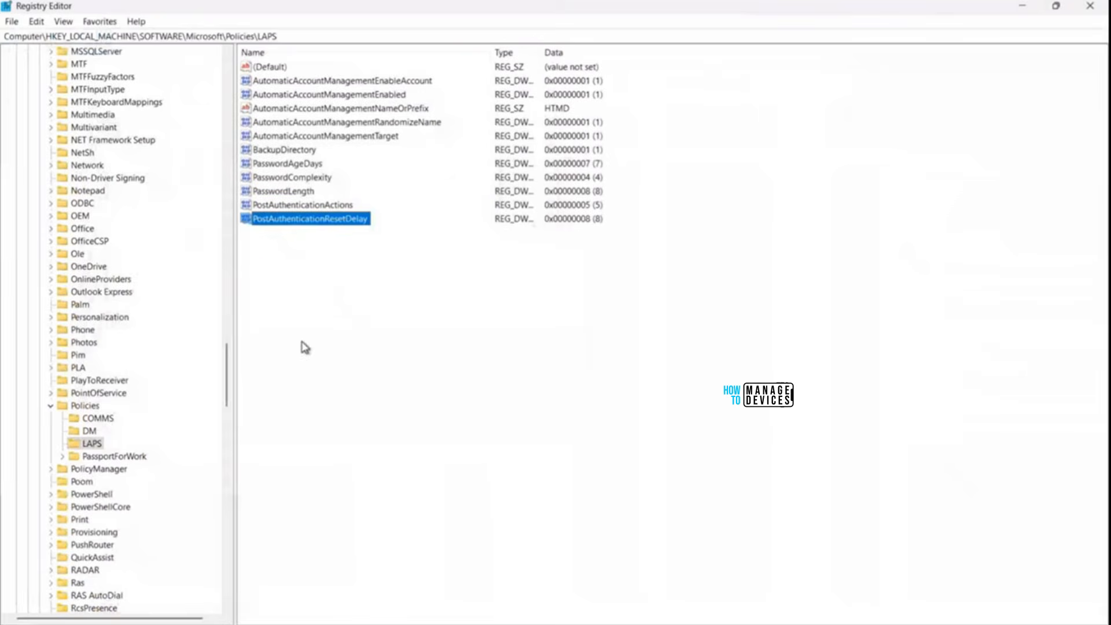
pyautogui.click(306, 38)
pyautogui.moveTo(307, 40); pyautogui.dragTo(140, 50)
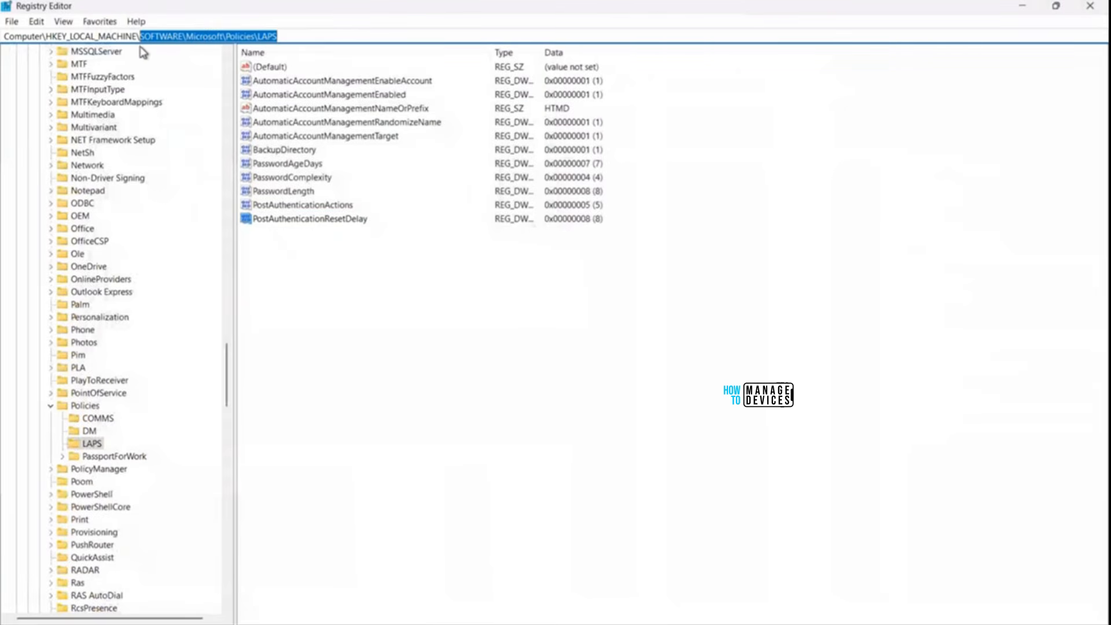
pyautogui.press('BackSpace')
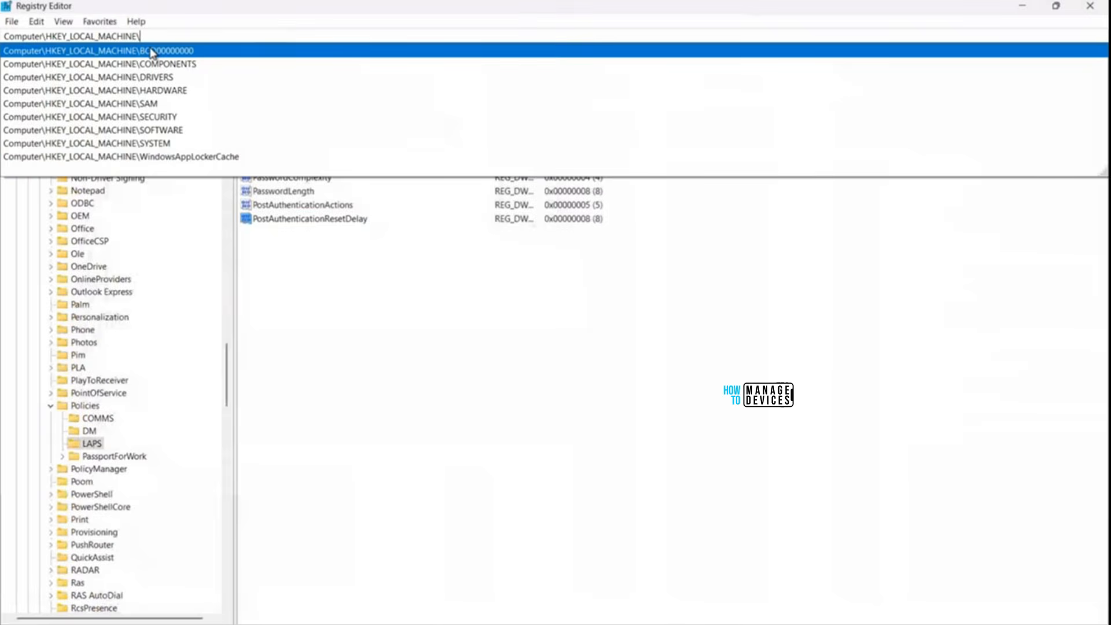
pyautogui.write('Sof')
pyautogui.click(152, 52)
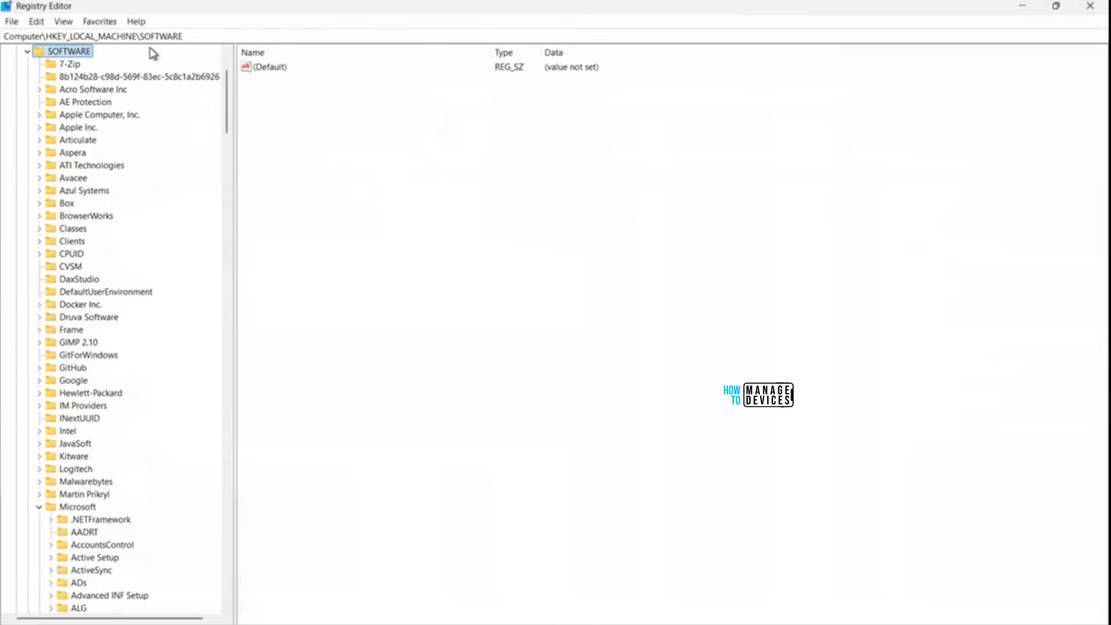
# Navigate on to Microsoft\Policies and select the LAPS key to list its values.
pyautogui.write('\\Mic')
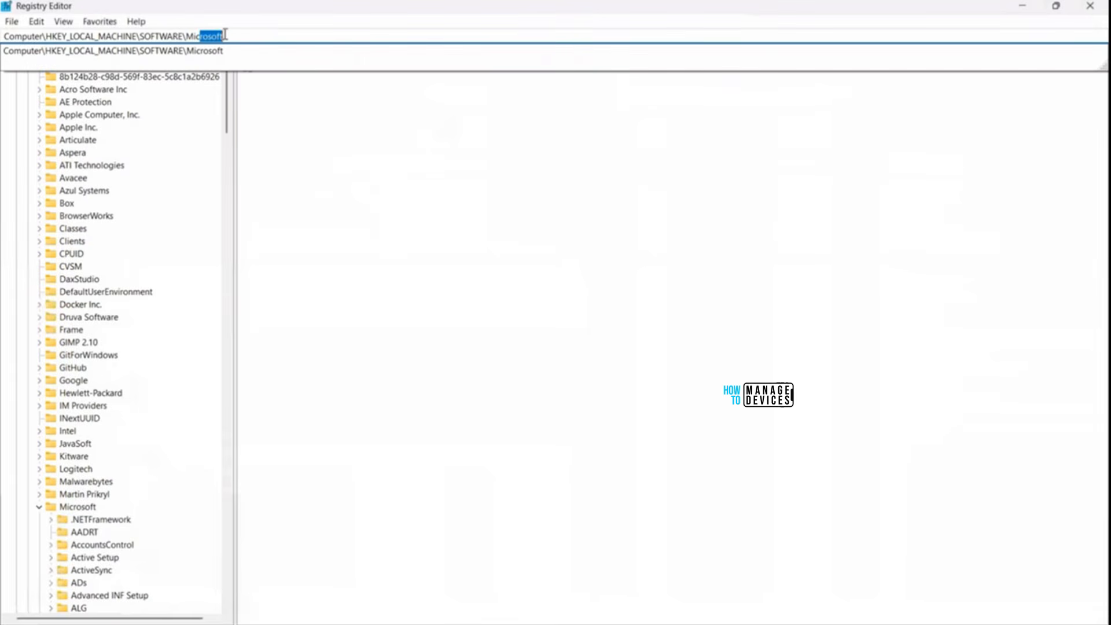
pyautogui.click(225, 34)
pyautogui.write('\\PointOfService')
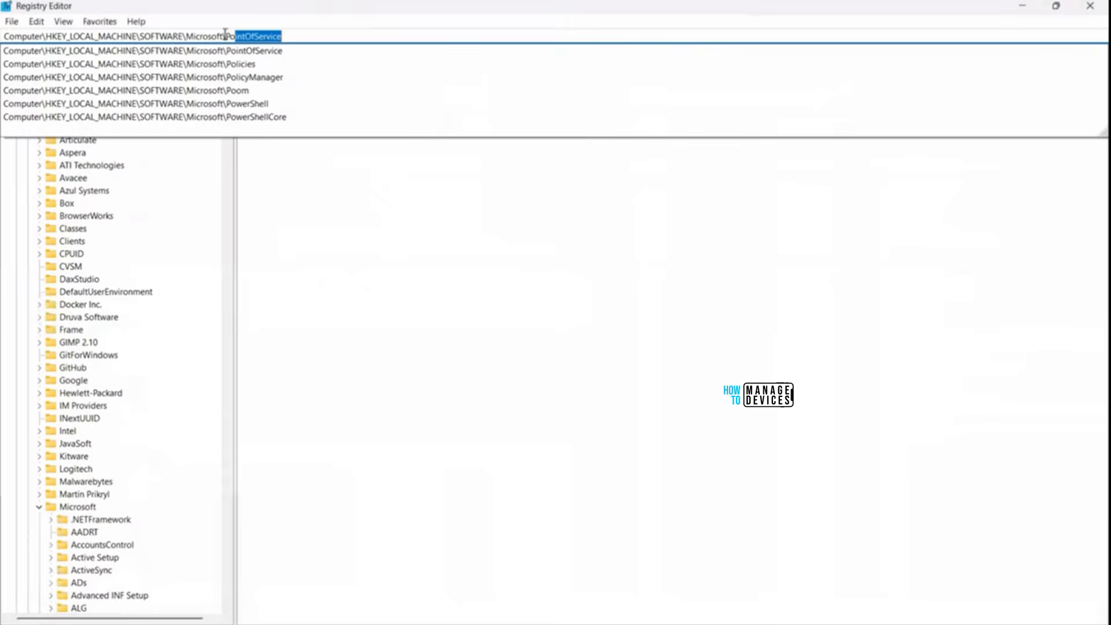
pyautogui.click(242, 65)
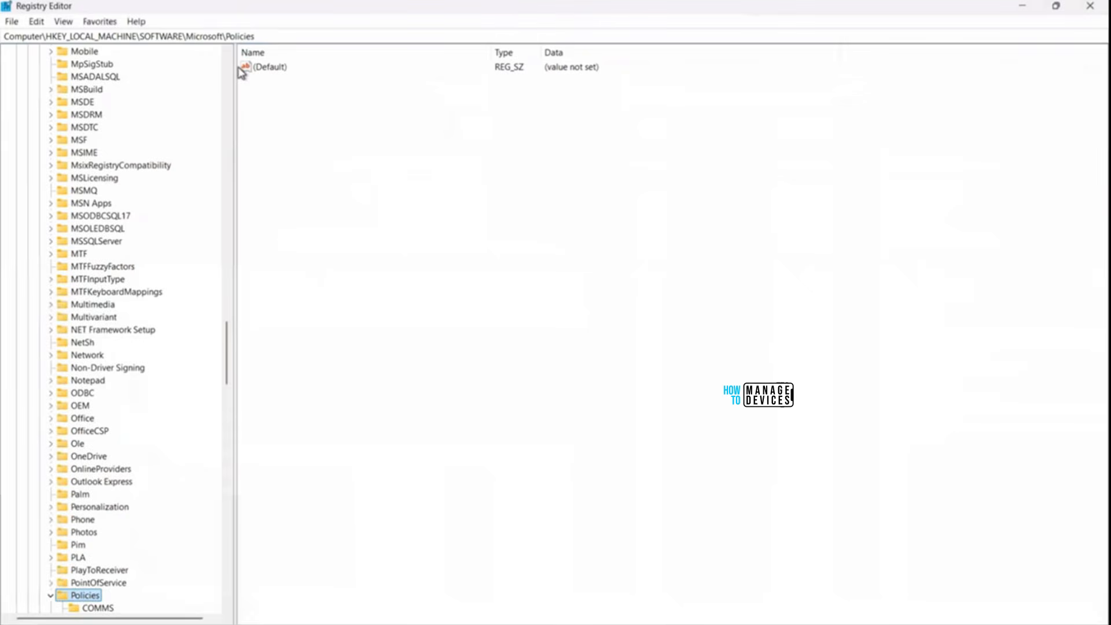
pyautogui.scroll(-3, 118, 573)
pyautogui.click(87, 519)
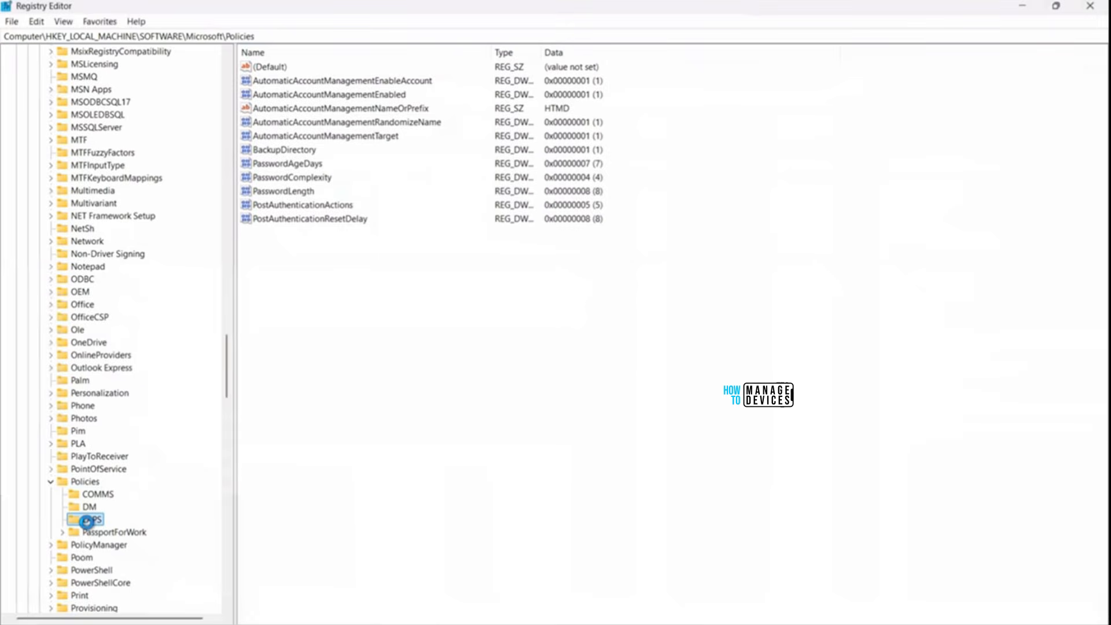
# Widen the Type column to show full REG_DWORD types, then return to the Intune policy page.
pyautogui.click(256, 234)
pyautogui.moveTo(542, 53); pyautogui.dragTo(547, 54)
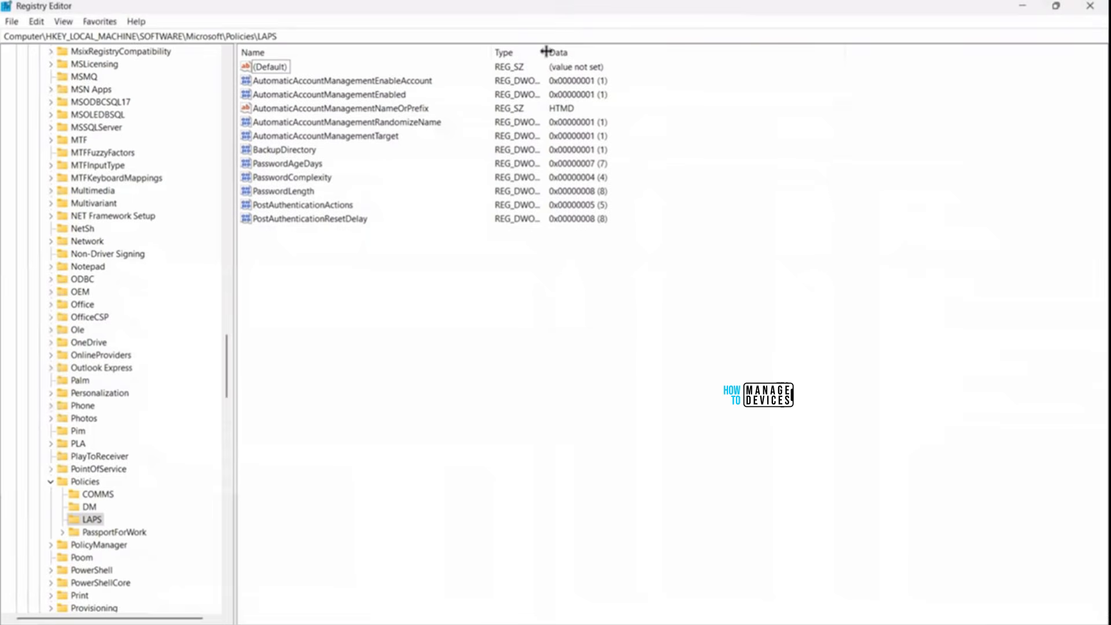
pyautogui.moveTo(546, 51); pyautogui.dragTo(553, 91)
pyautogui.moveTo(545, 52); pyautogui.dragTo(570, 53)
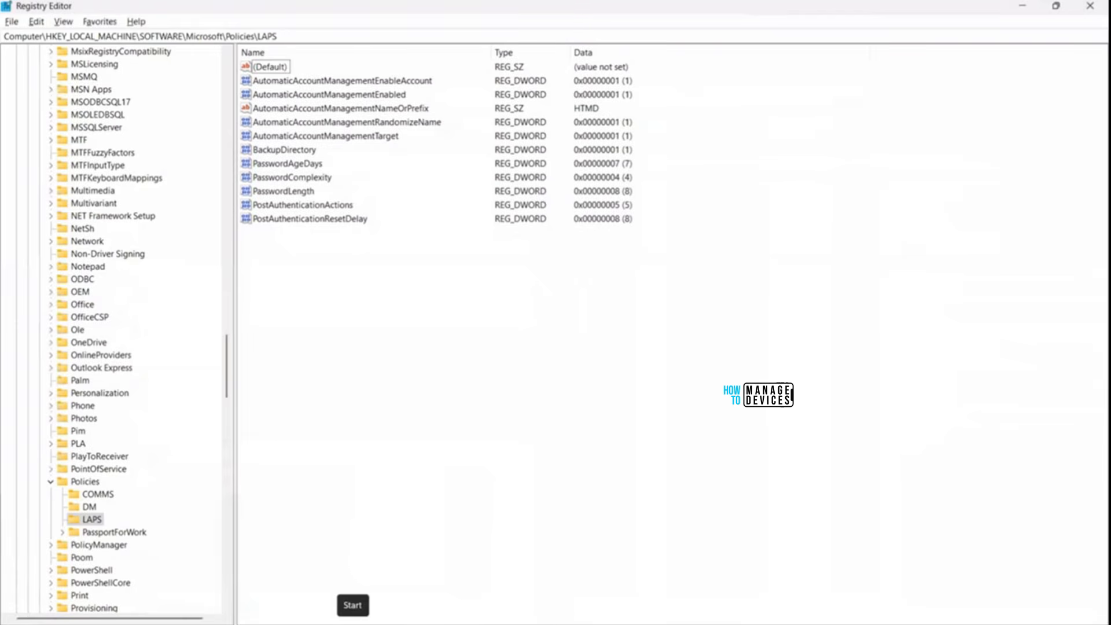
pyautogui.hotkey('alt', 'Tab')
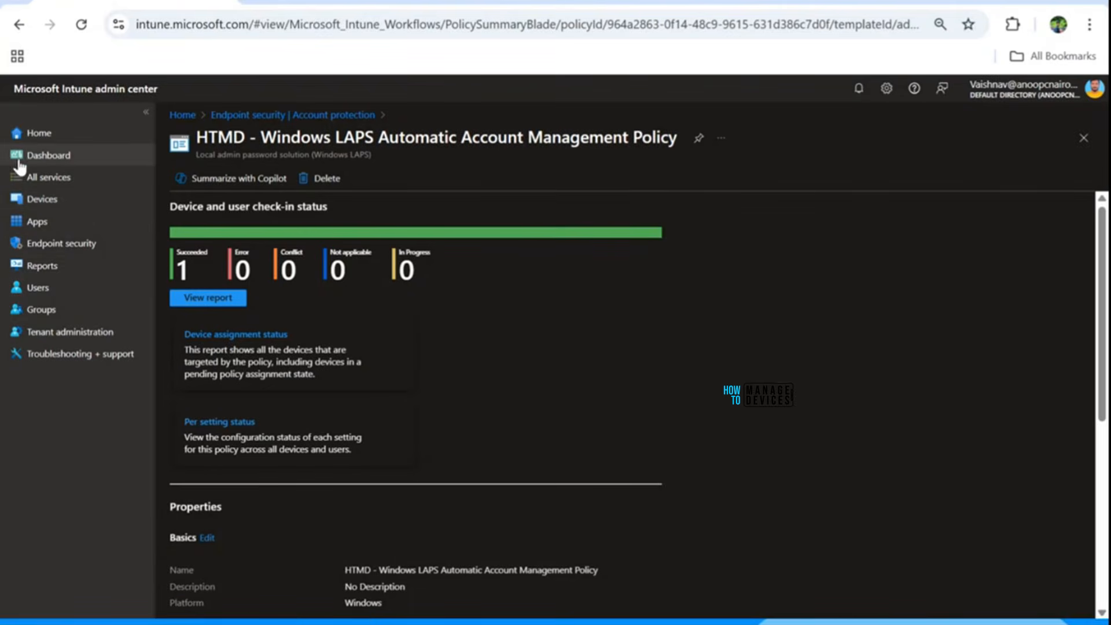
# Open CPC-HTMDT-F8YYT's Local admin password page: last rotation 5/30/2025 1:35:44 AM, next 6/6/2025.
pyautogui.click(47, 204)
pyautogui.click(224, 317)
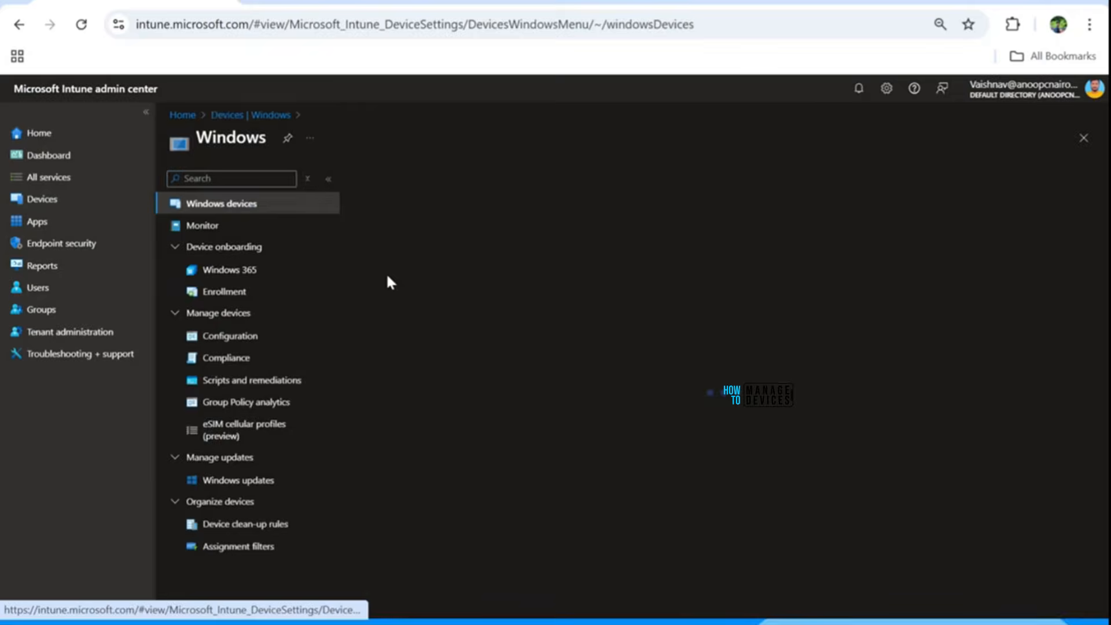
pyautogui.click(389, 292)
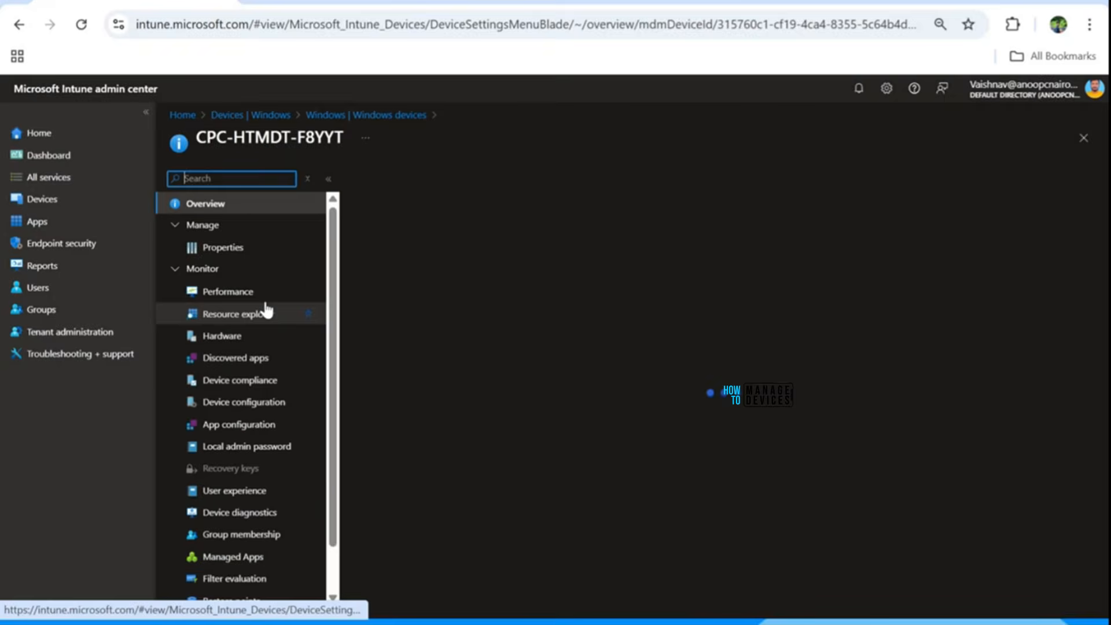
pyautogui.scroll(-1, 257, 466)
pyautogui.scroll(1, 250, 443)
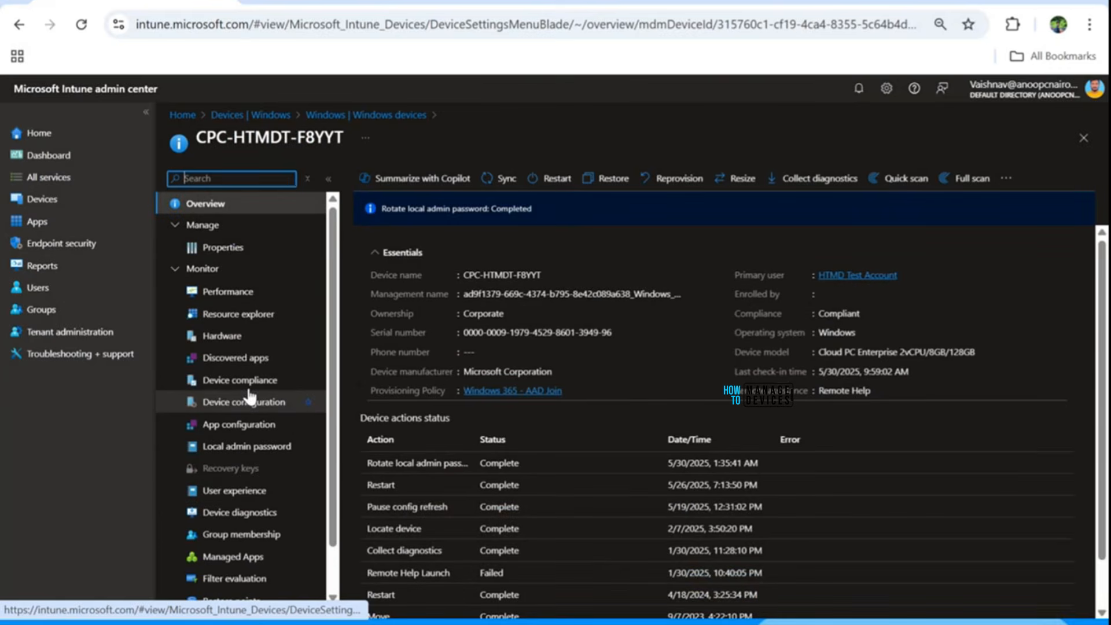
pyautogui.click(231, 447)
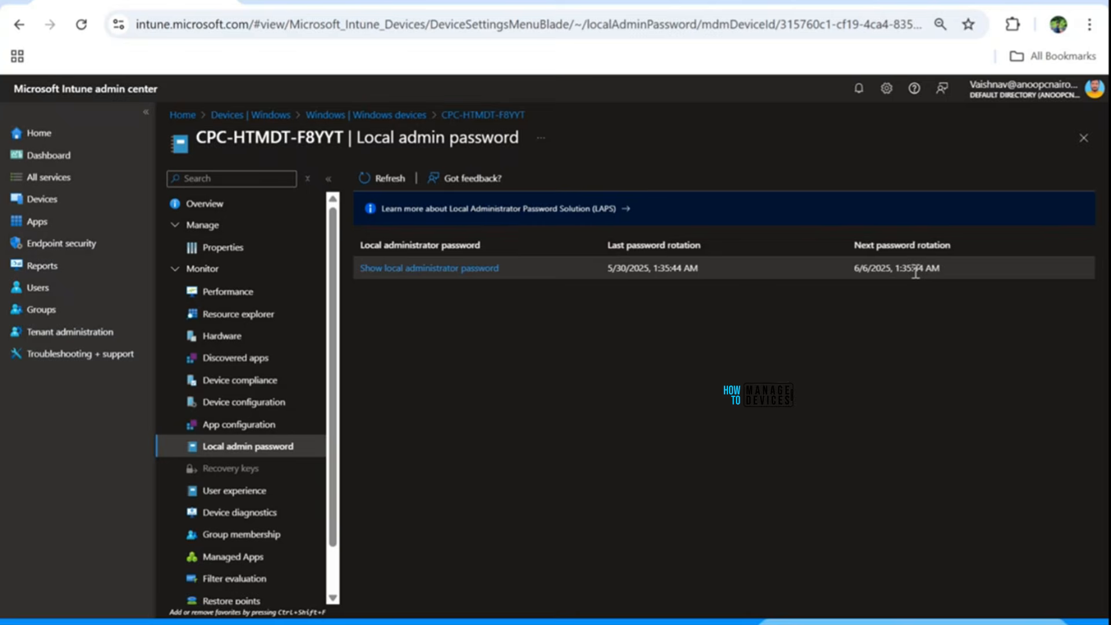
pyautogui.click(438, 268)
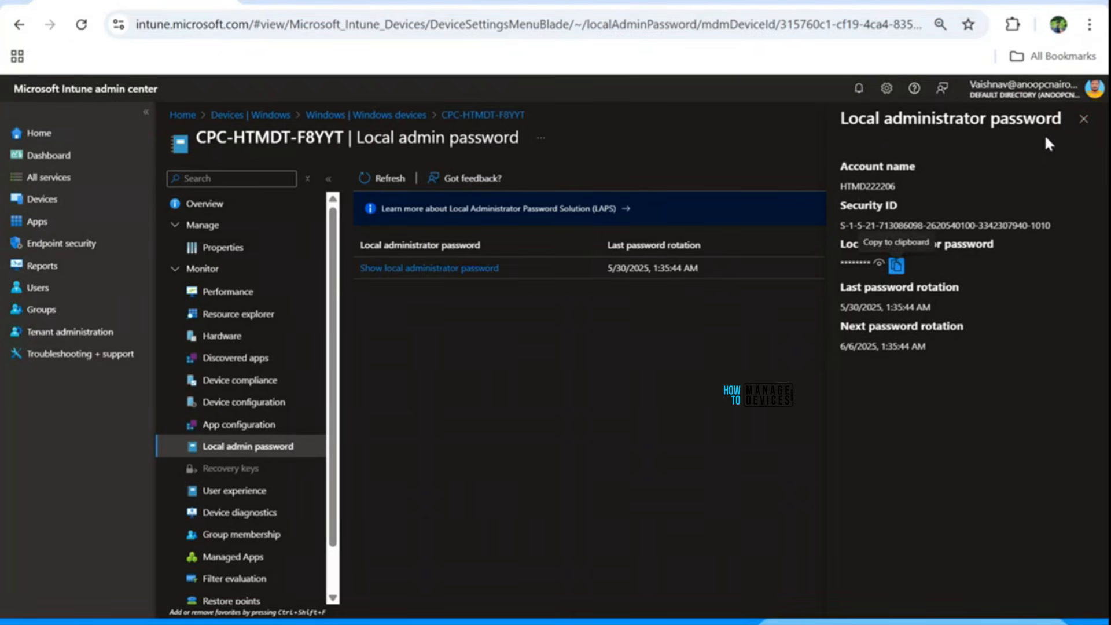
pyautogui.click(1083, 121)
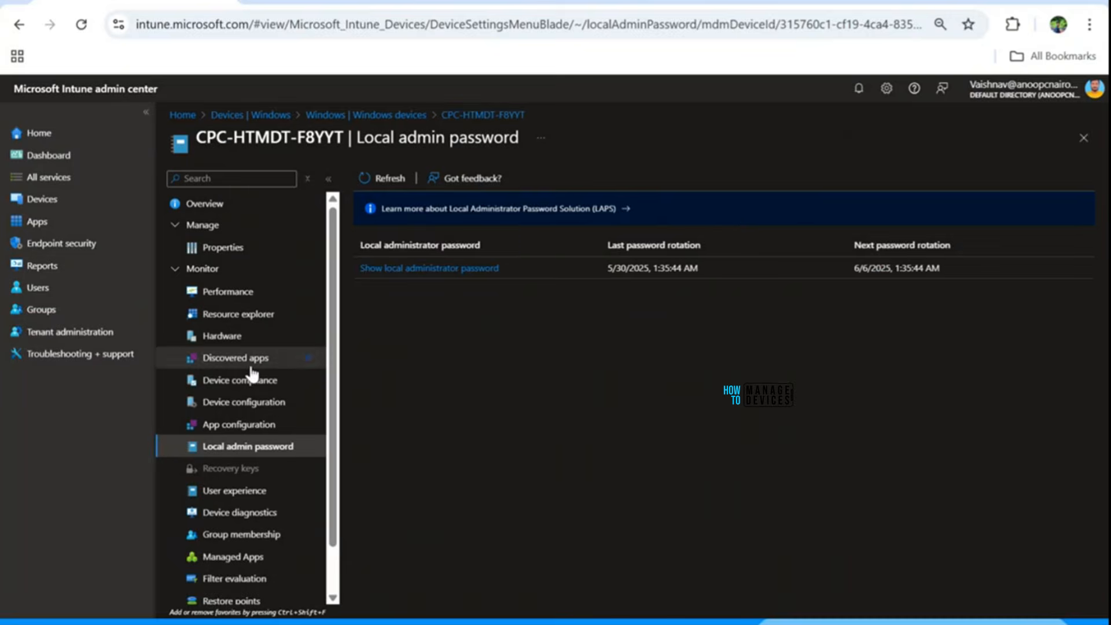
pyautogui.scroll(-1, 249, 457)
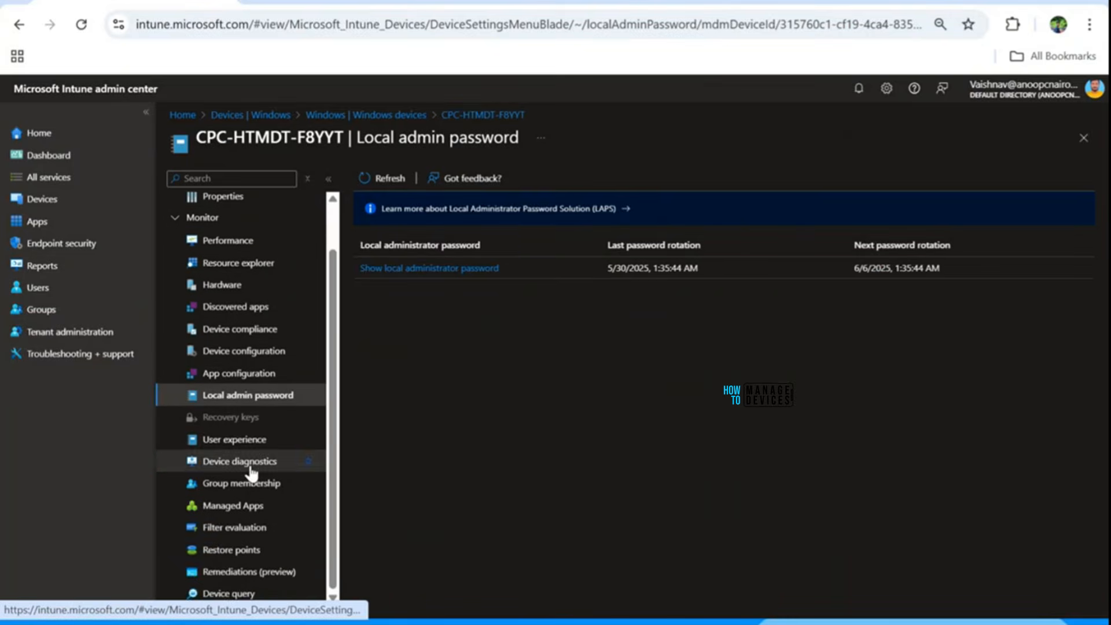
pyautogui.scroll(1, 251, 463)
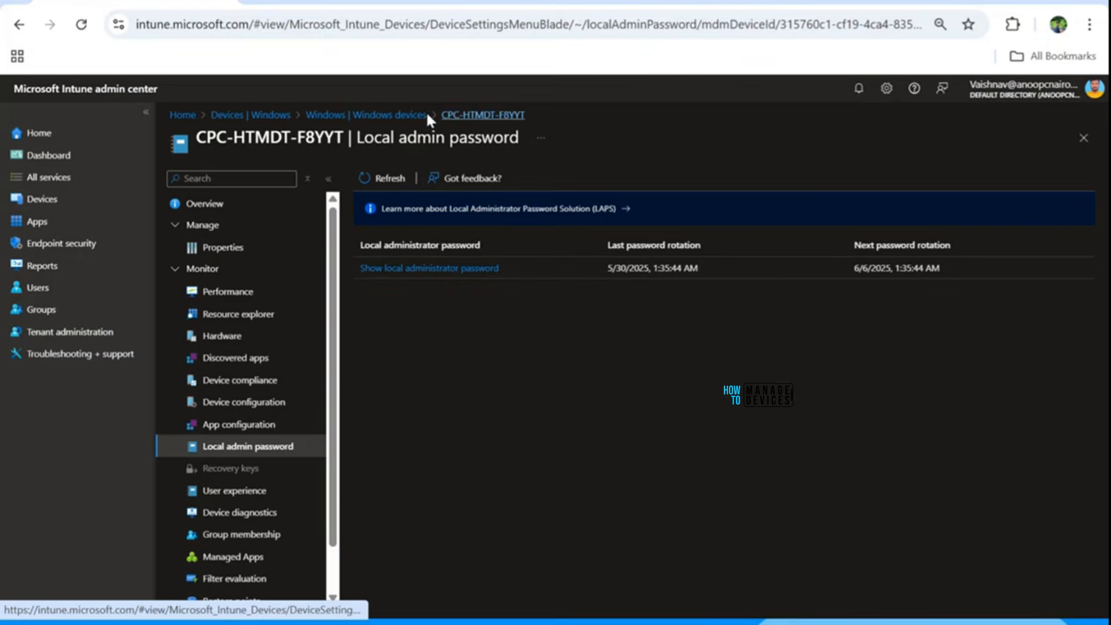
# Trigger Rotate local admin password on CPC-HTMDT-F8YYT from its device overview and confirm with Yes.
pyautogui.click(389, 116)
pyautogui.click(394, 295)
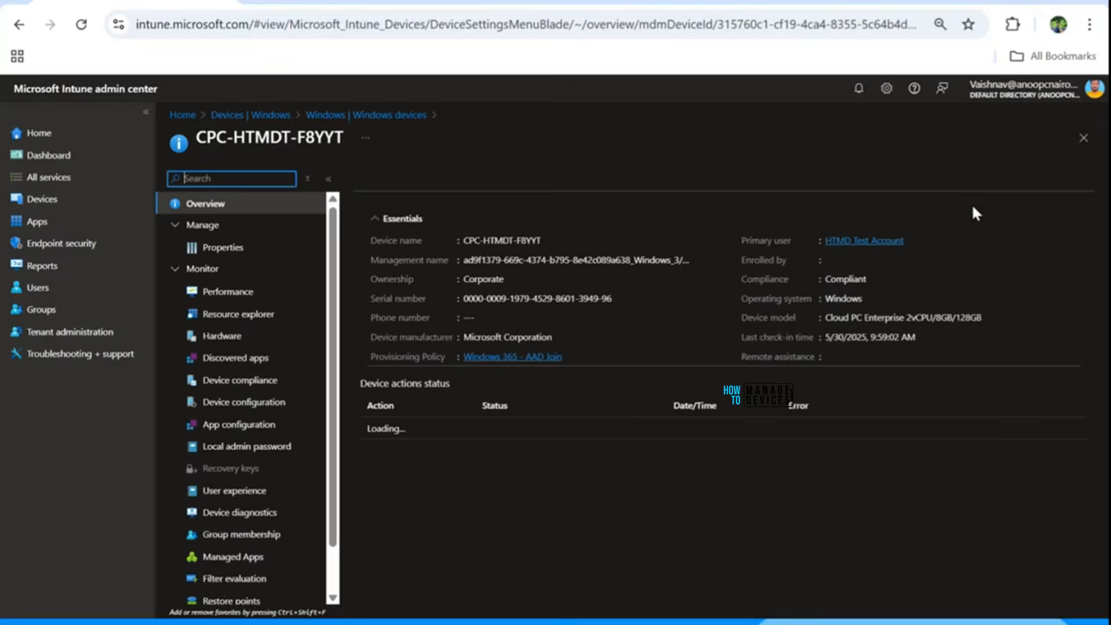
pyautogui.click(1007, 180)
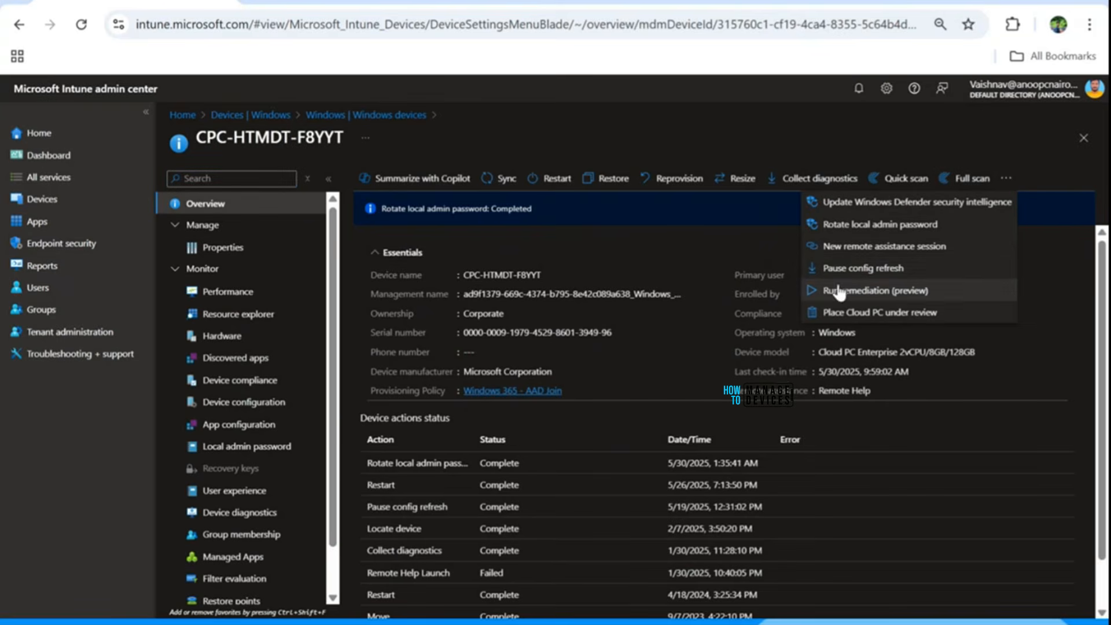
pyautogui.click(834, 231)
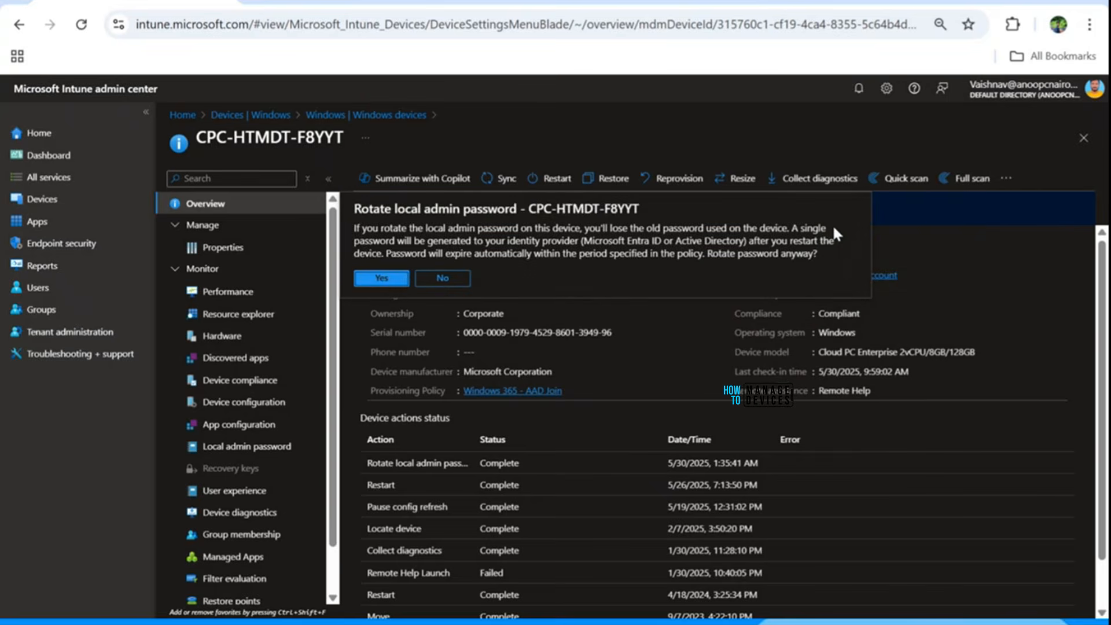
pyautogui.click(380, 280)
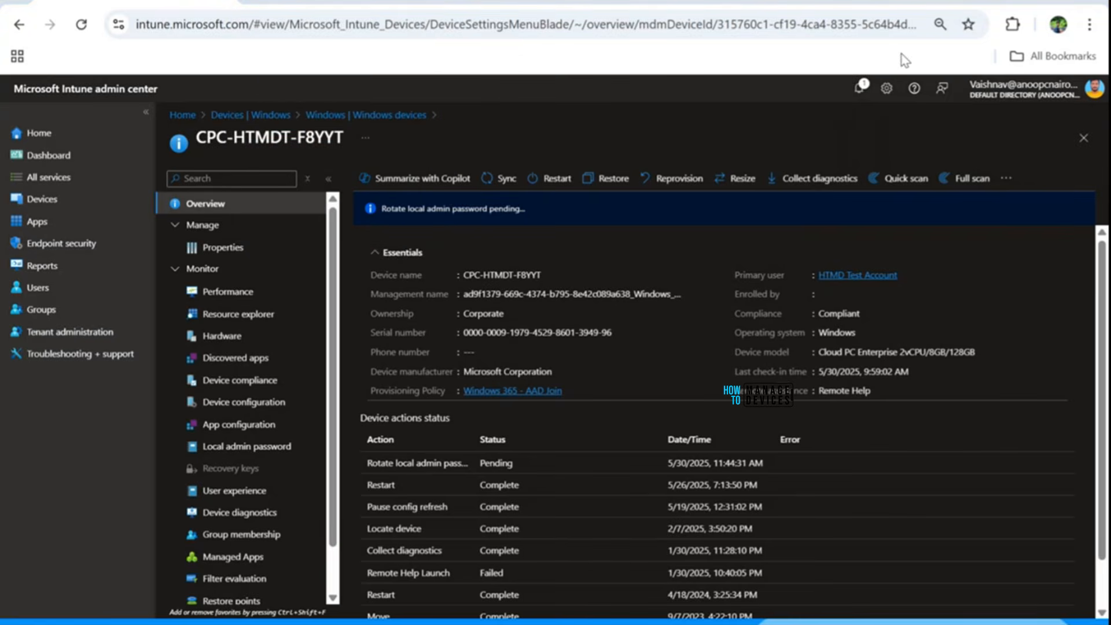
# Bring the Windows 365 Cloud PC session to front, maximize it, and close the LAPS Event Properties.
pyautogui.moveTo(926, 1); pyautogui.dragTo(689, 111)
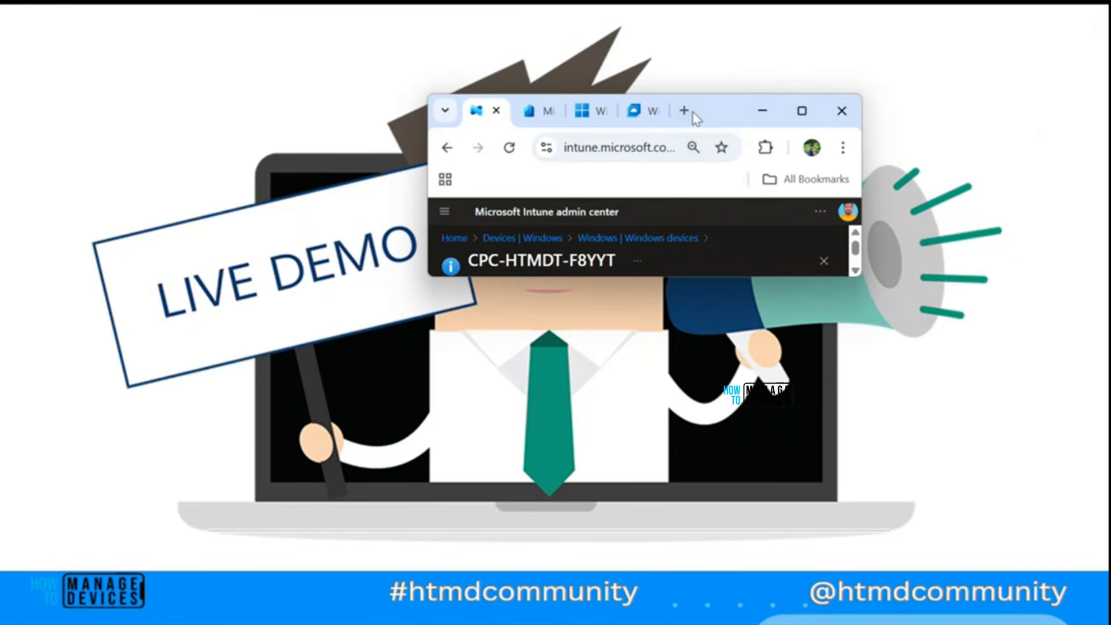
pyautogui.click(642, 110)
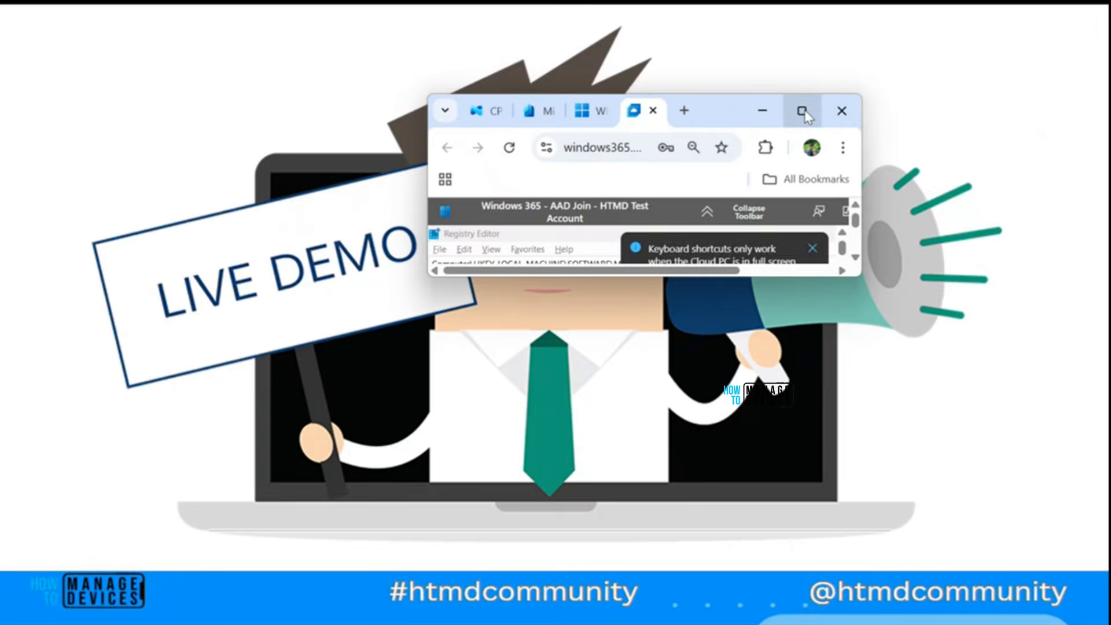
pyautogui.click(800, 111)
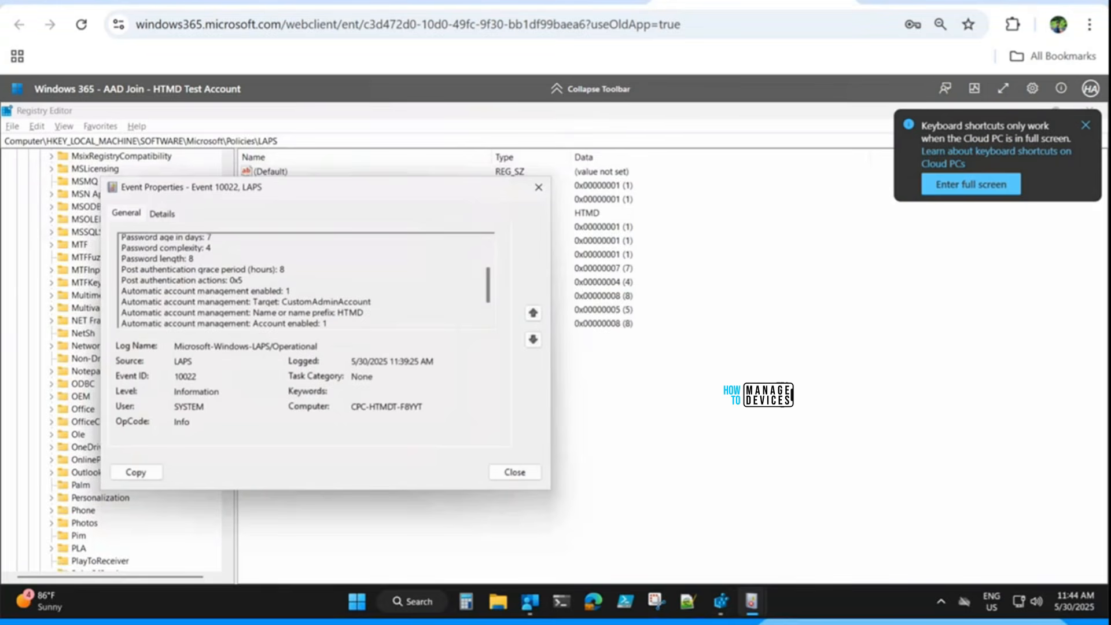
pyautogui.click(539, 188)
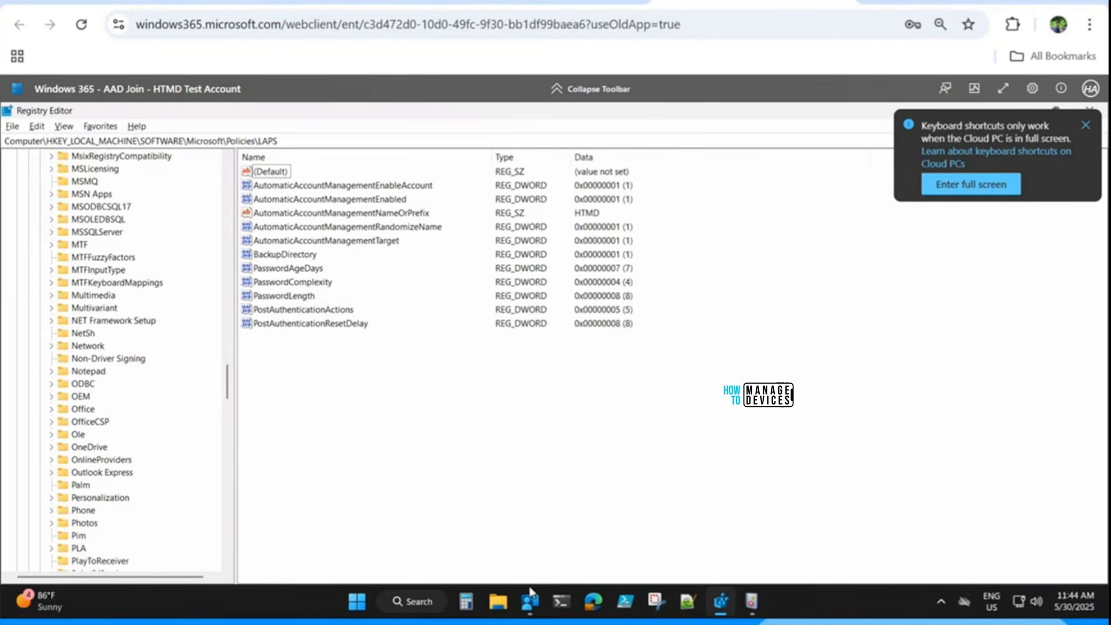
# Launch lusrmgr.msc from the Run dialog on the Cloud PC and accept the UAC prompt.
pyautogui.click(345, 598)
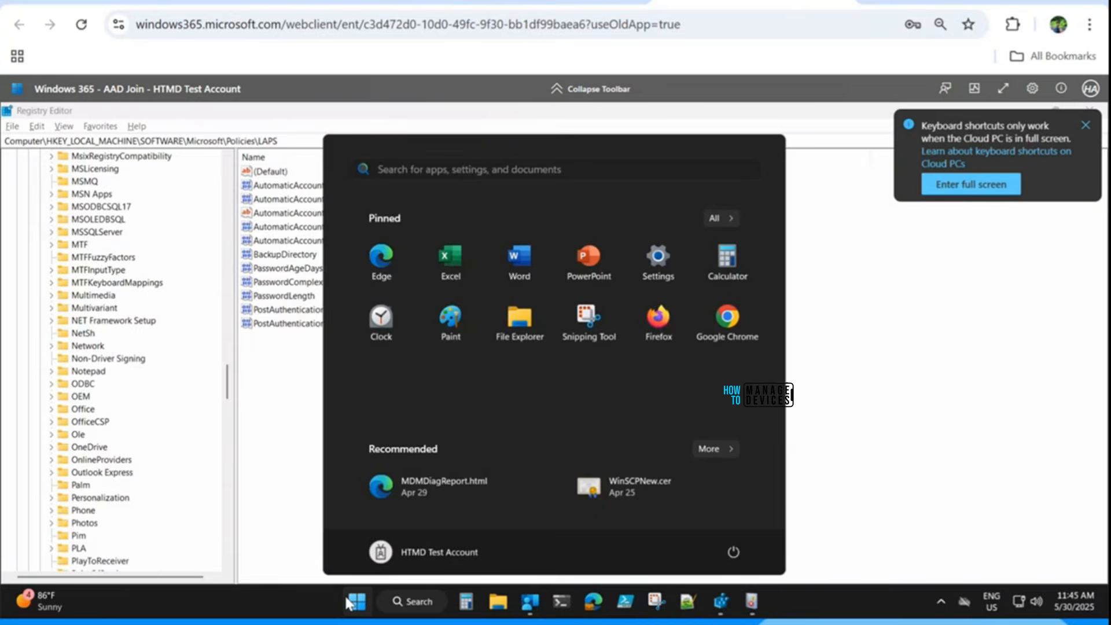
pyautogui.write('run')
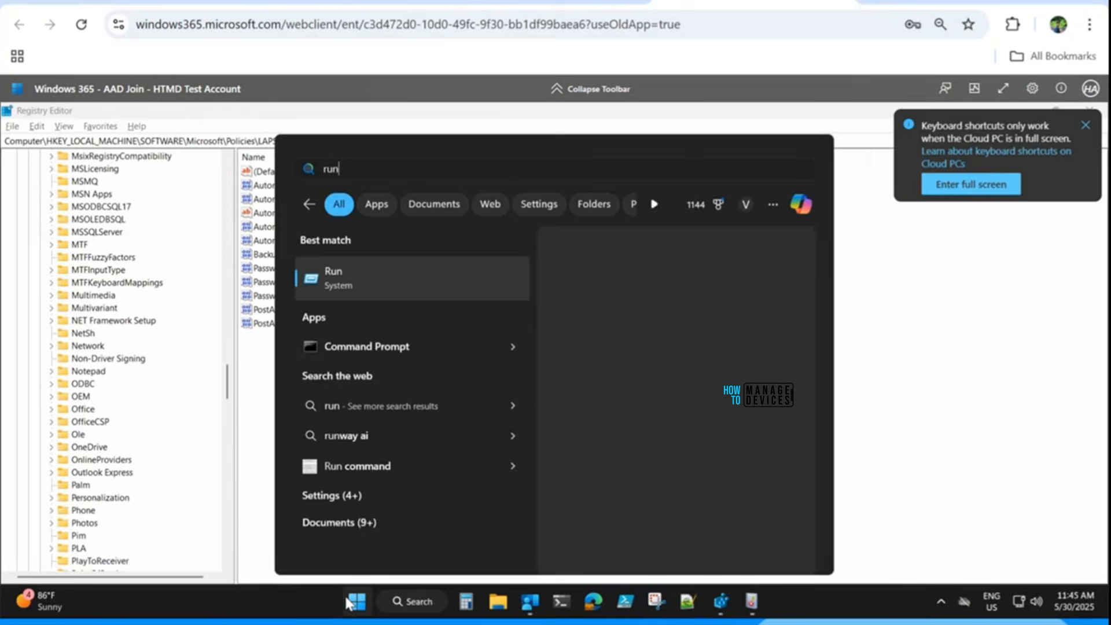
pyautogui.press('Return')
pyautogui.write('lus')
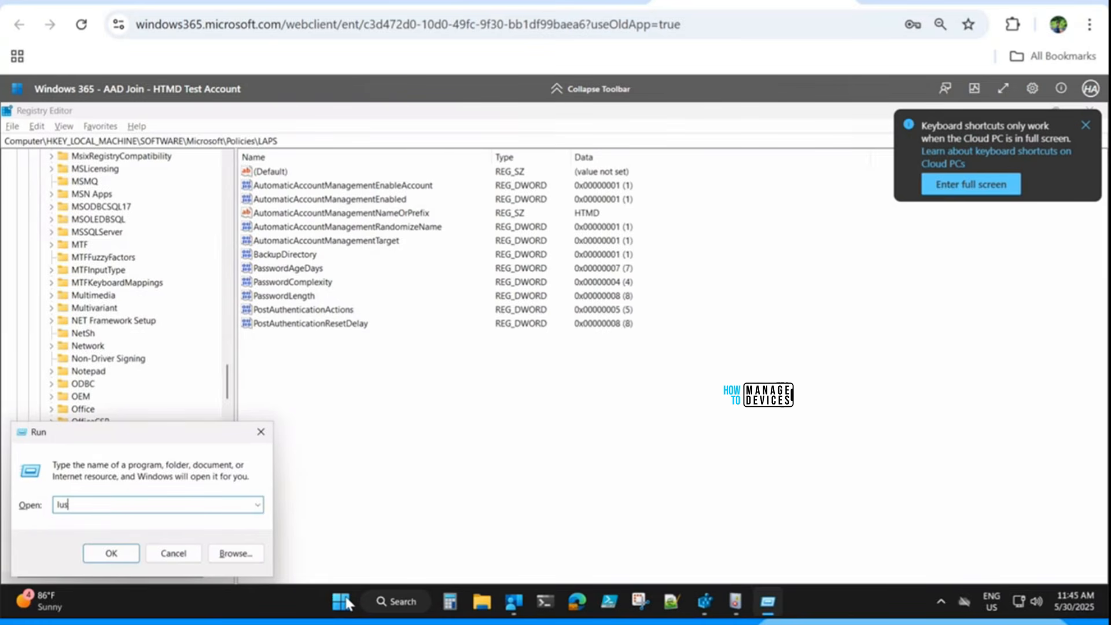
pyautogui.write('rmgr.msc')
pyautogui.press('Return')
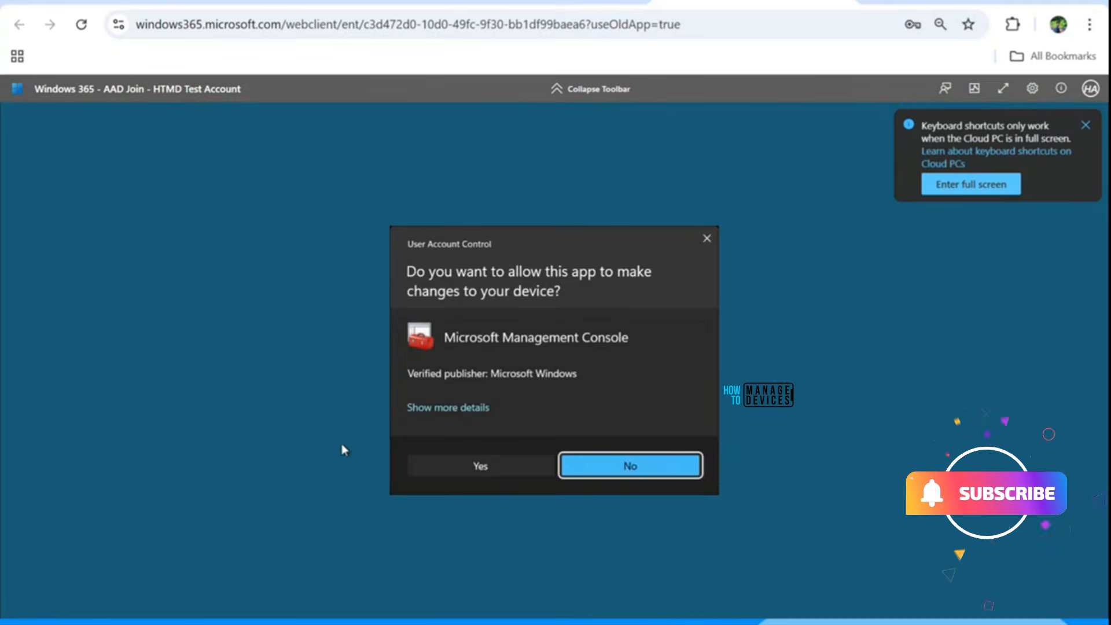
pyautogui.click(473, 464)
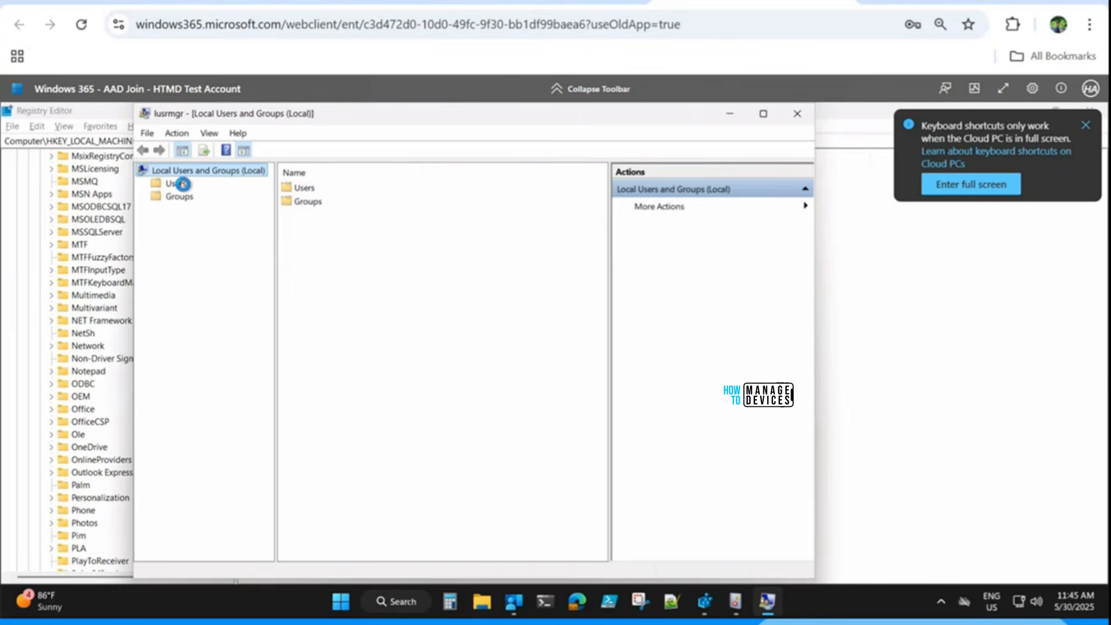
# Cycle through the open windows and return to the Windows 365 session.
pyautogui.hotkey('alt', 'Tab')
pyautogui.hotkey('alt', 'Tab')
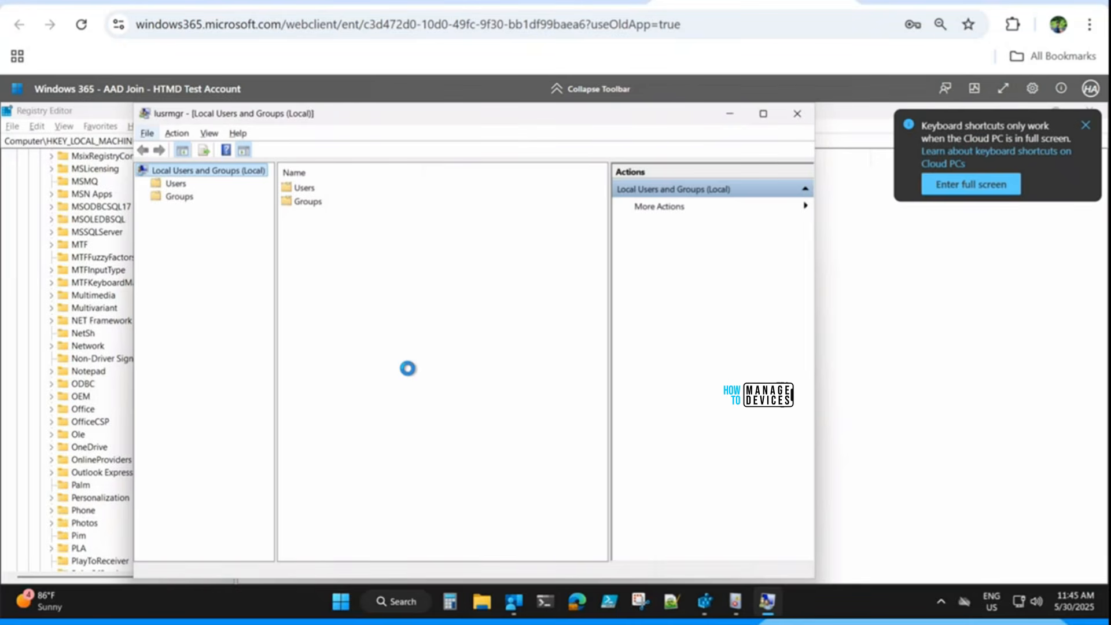
pyautogui.hotkey('alt', 'Tab')
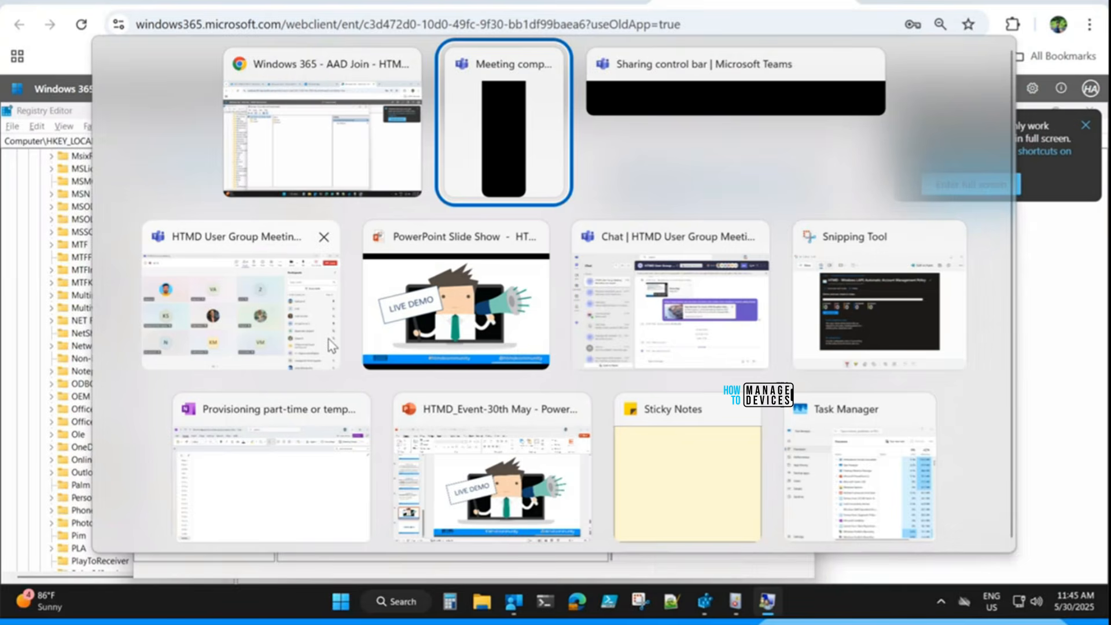
pyautogui.press('Tab')
pyautogui.press('Tab')
pyautogui.press('Tab')
pyautogui.press('Tab')
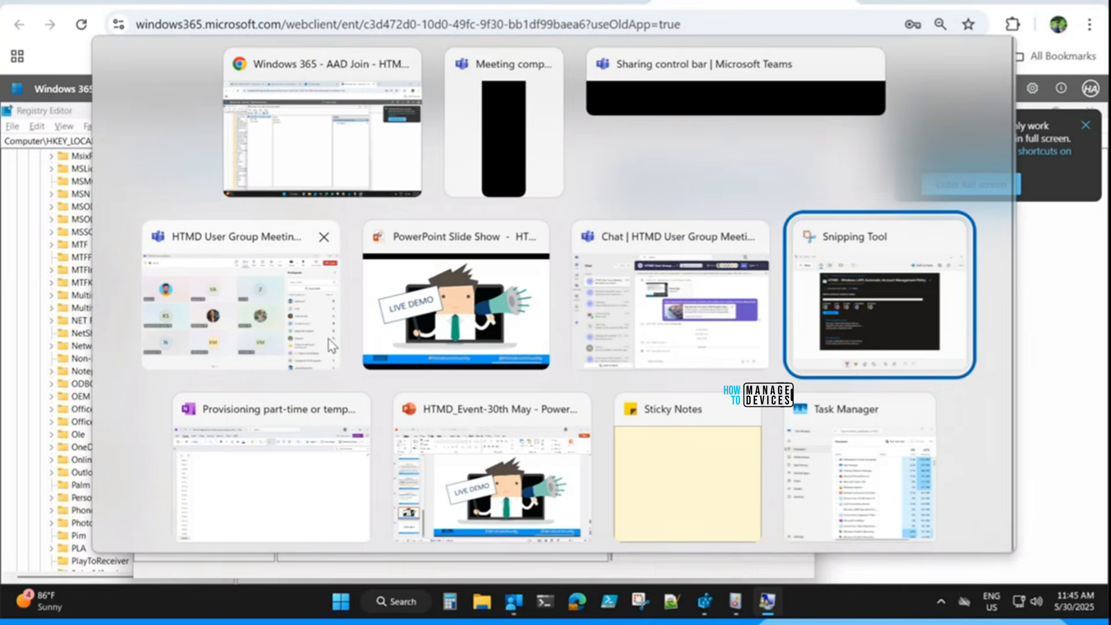
pyautogui.press('Up')
pyautogui.press('Left')
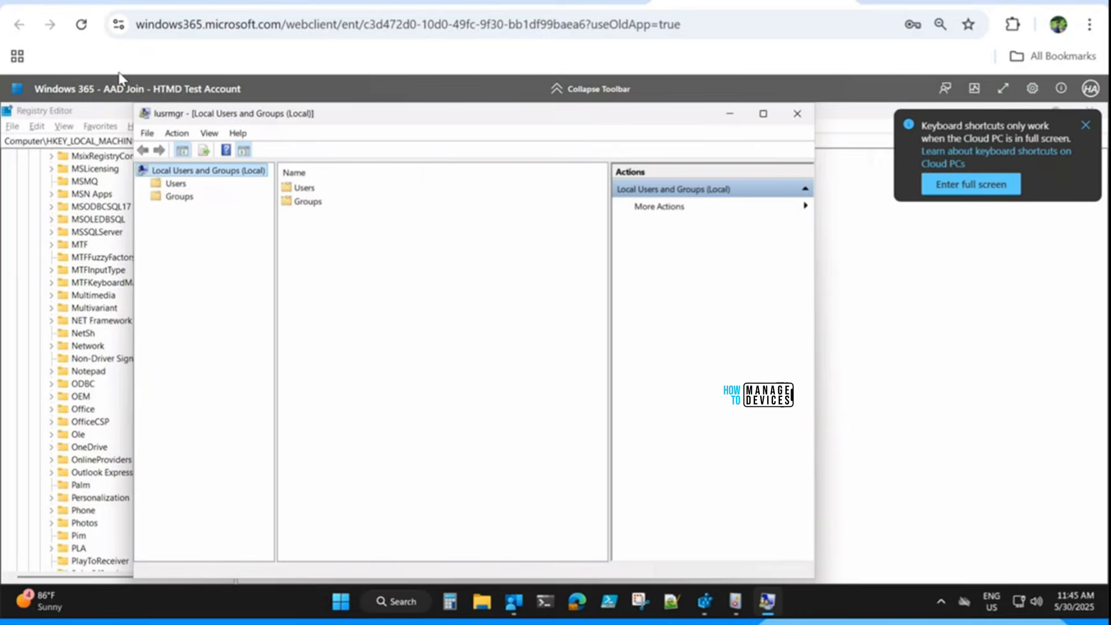
# Switch back to Intune and go to Endpoint security > Account protection policies.
pyautogui.click(127, 2)
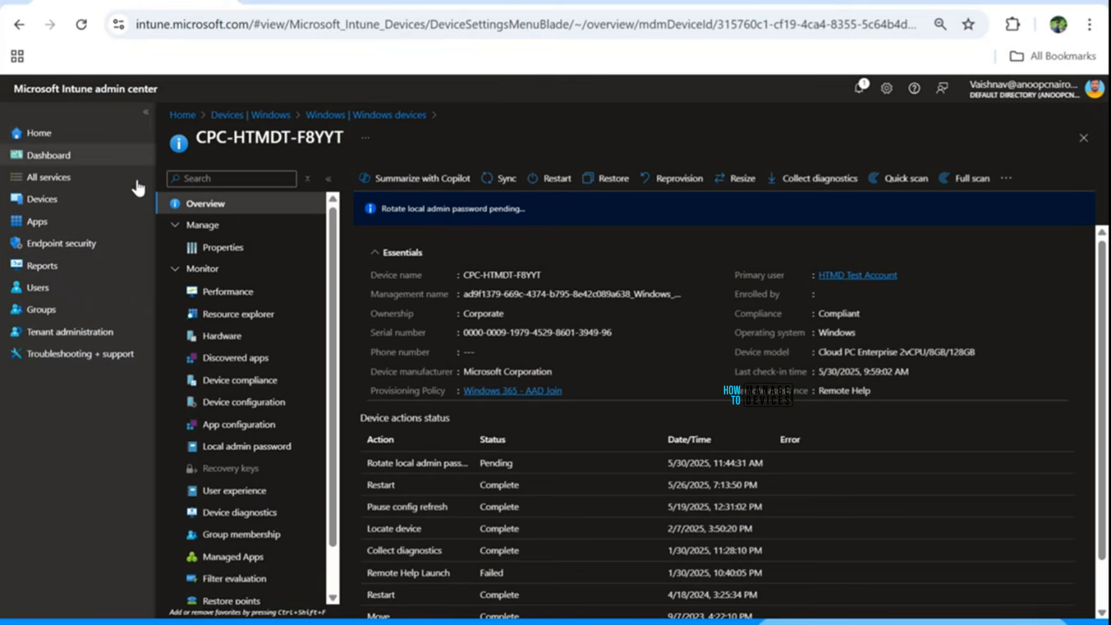
pyautogui.click(40, 200)
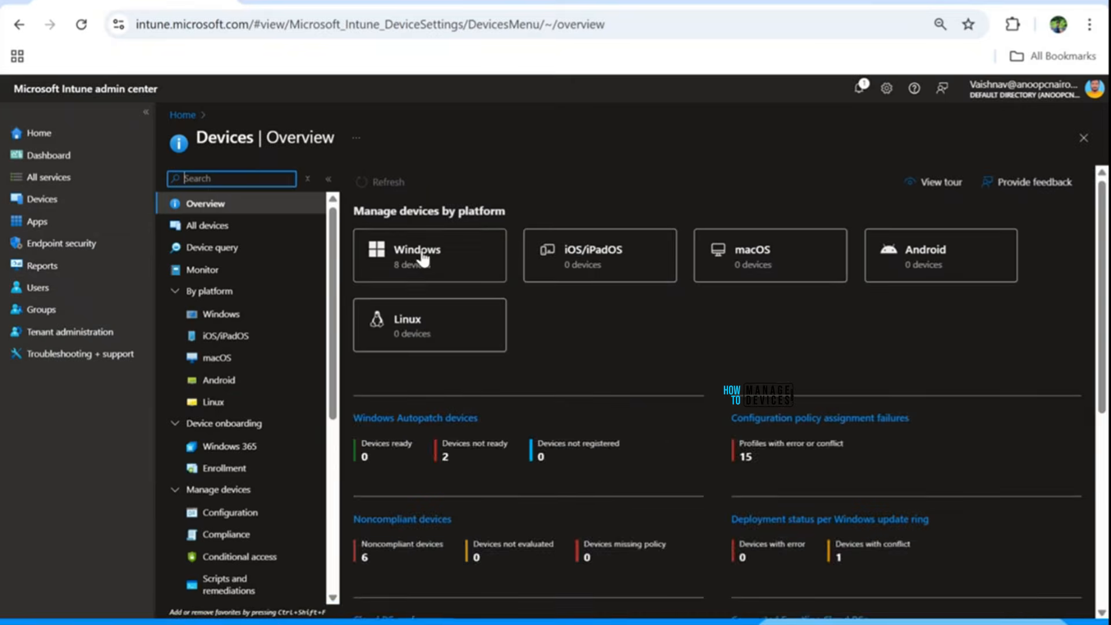
pyautogui.click(424, 256)
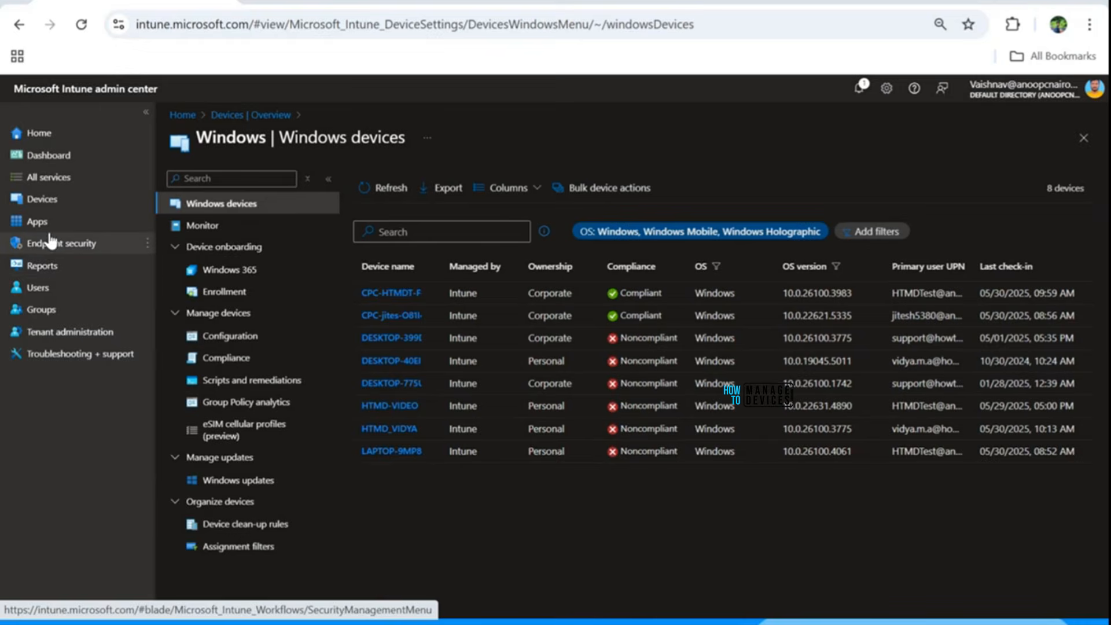
pyautogui.click(49, 247)
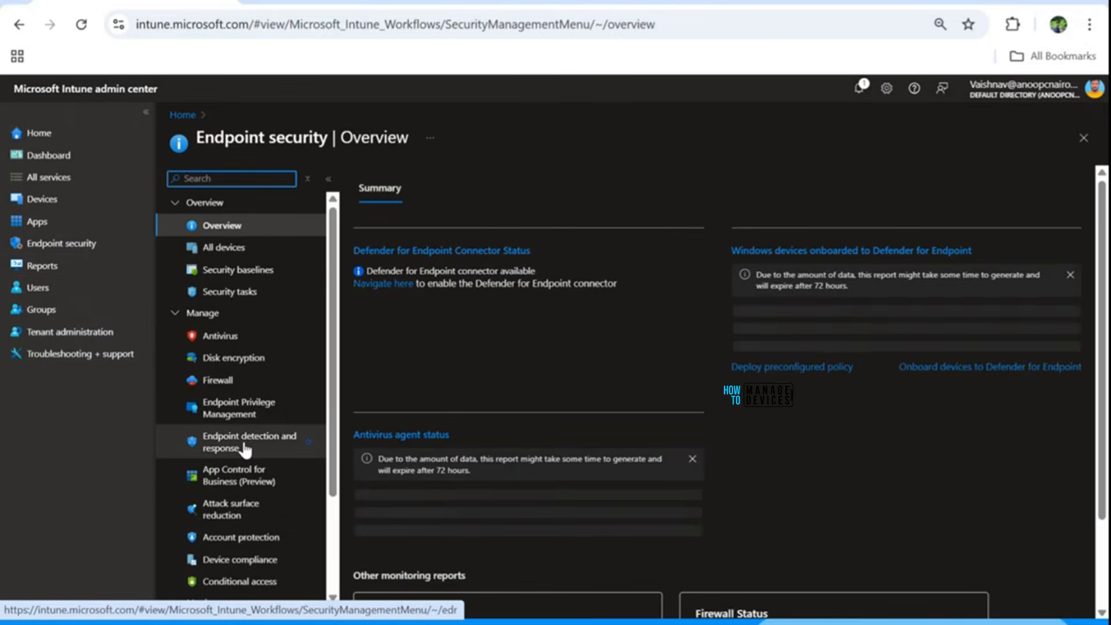
pyautogui.click(220, 536)
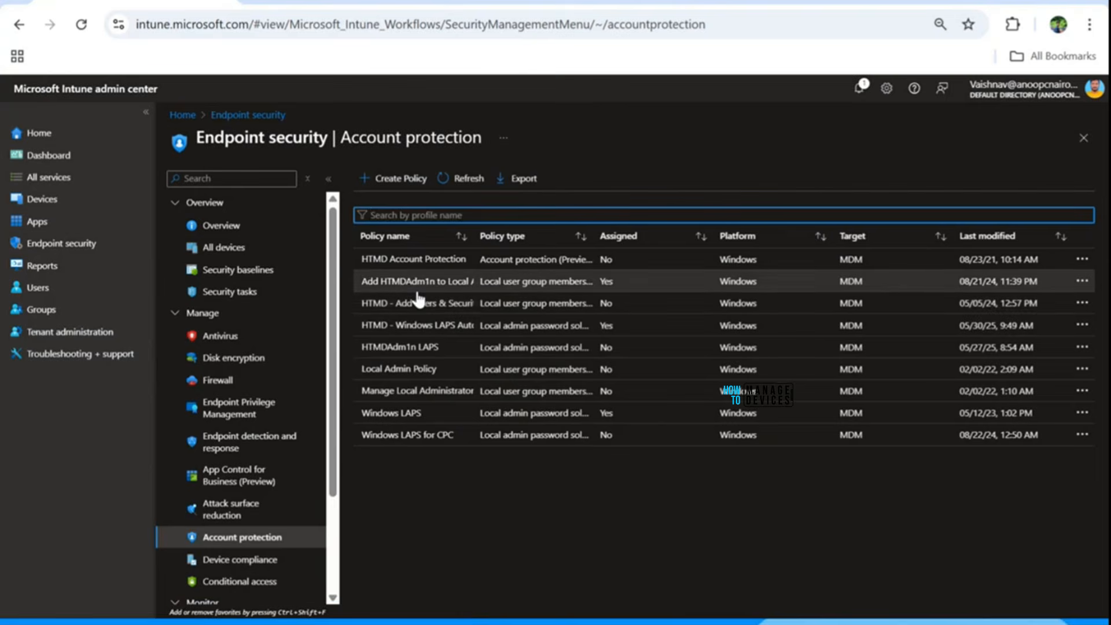
# Open the HTMD - Windows LAPS Automatic Account Management Policy and expand its LAPS settings.
pyautogui.click(421, 326)
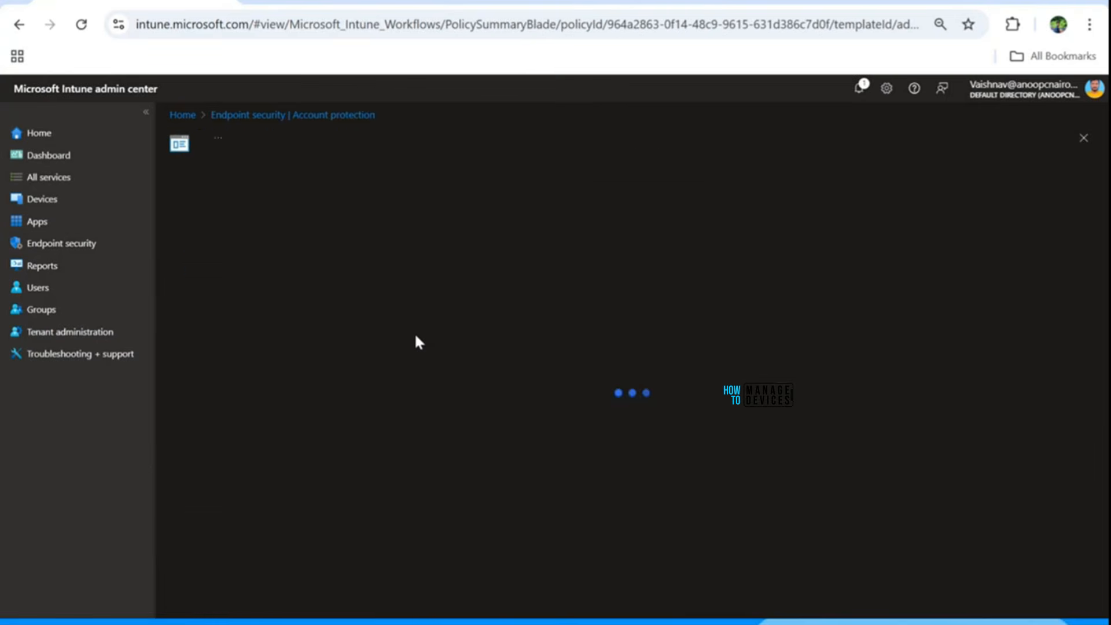
pyautogui.scroll(-5, 251, 523)
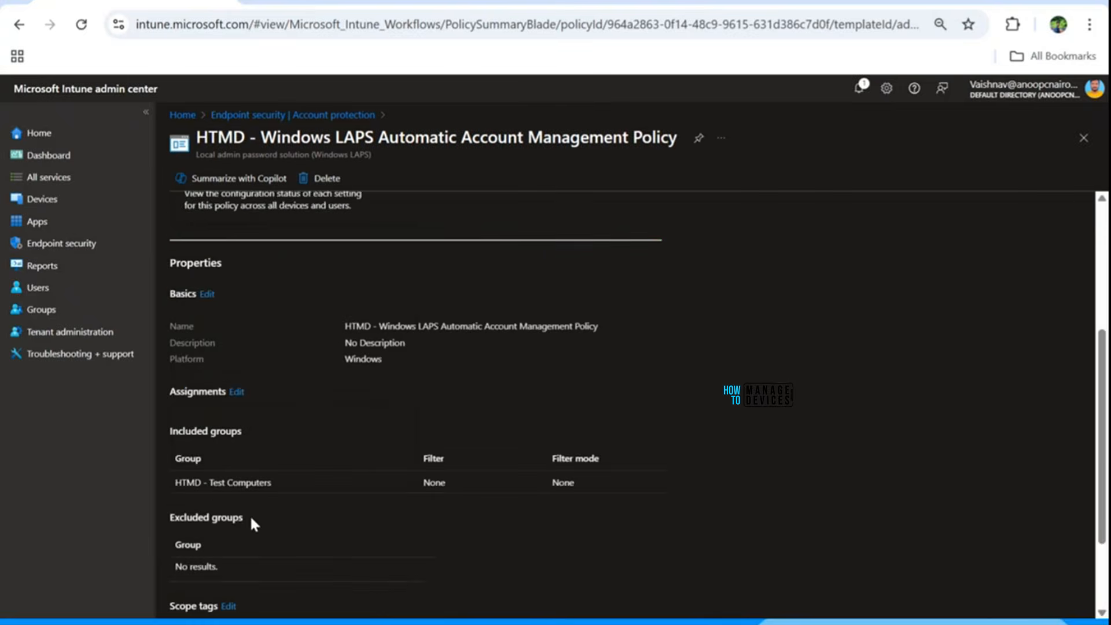
pyautogui.scroll(-2, 248, 506)
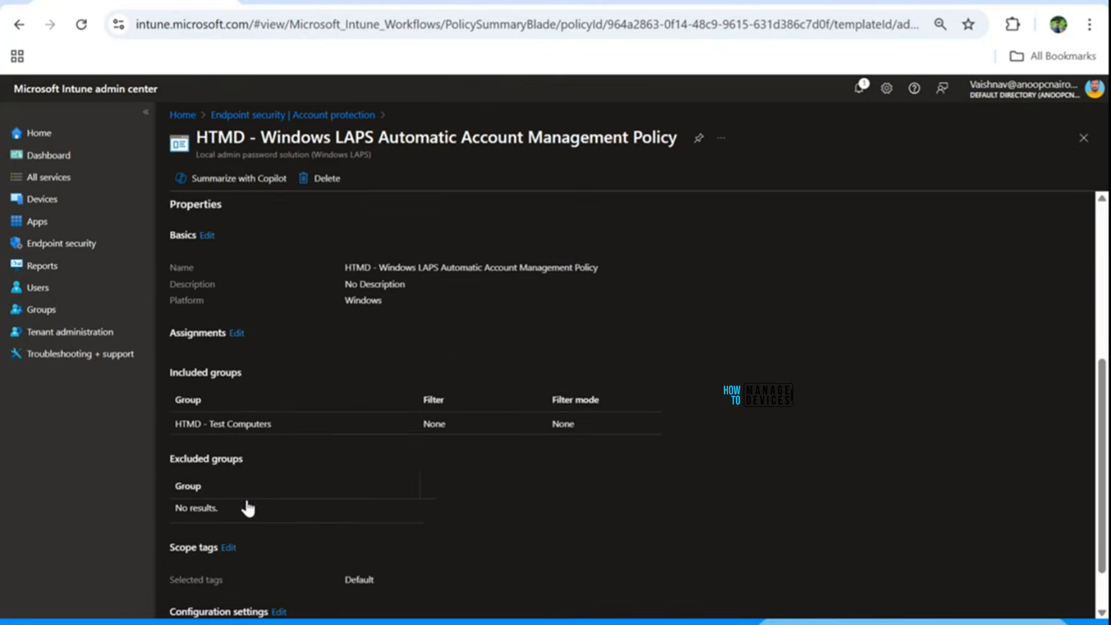
pyautogui.click(200, 591)
pyautogui.scroll(-5, 384, 371)
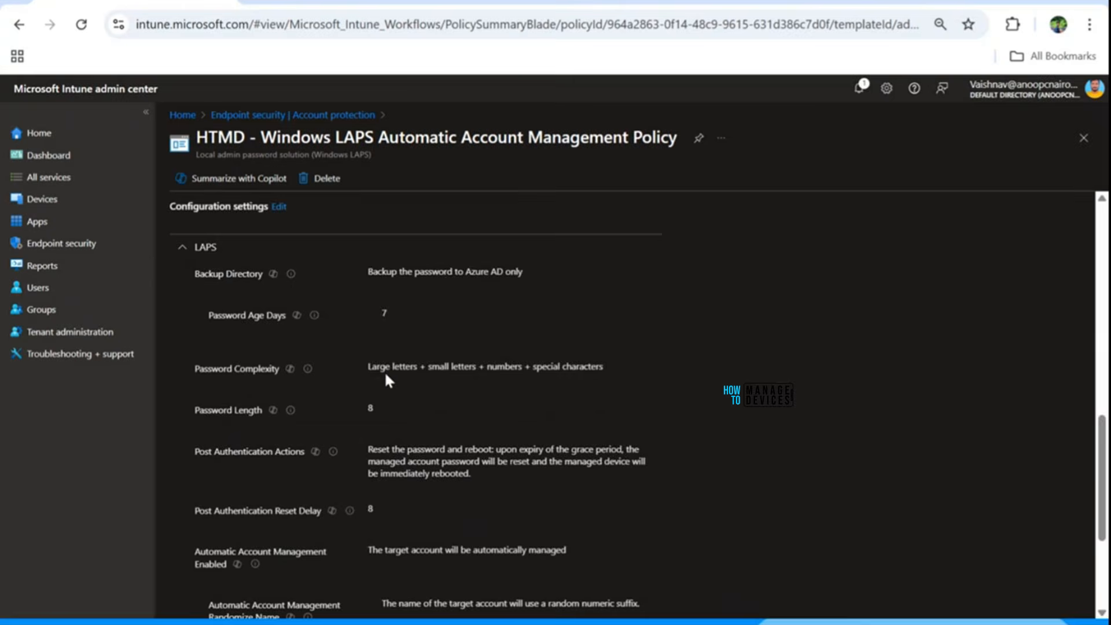
pyautogui.scroll(1, 358, 386)
# Edit the policy, test Password Age Days with 365 and invalid 366, then restore 7.
pyautogui.click(280, 293)
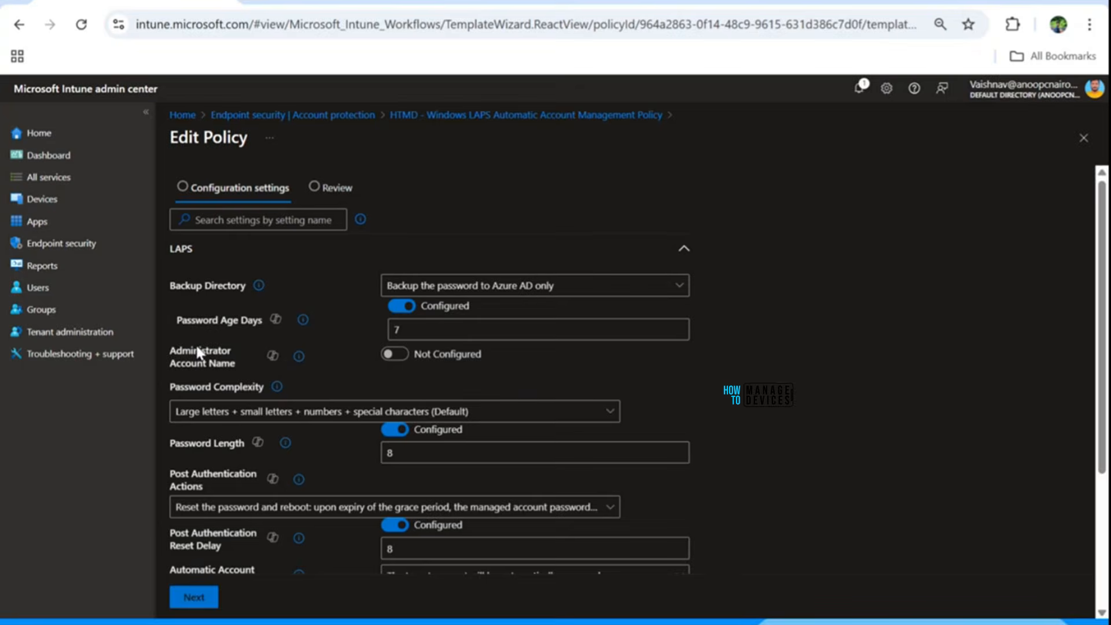
pyautogui.doubleClick(474, 328)
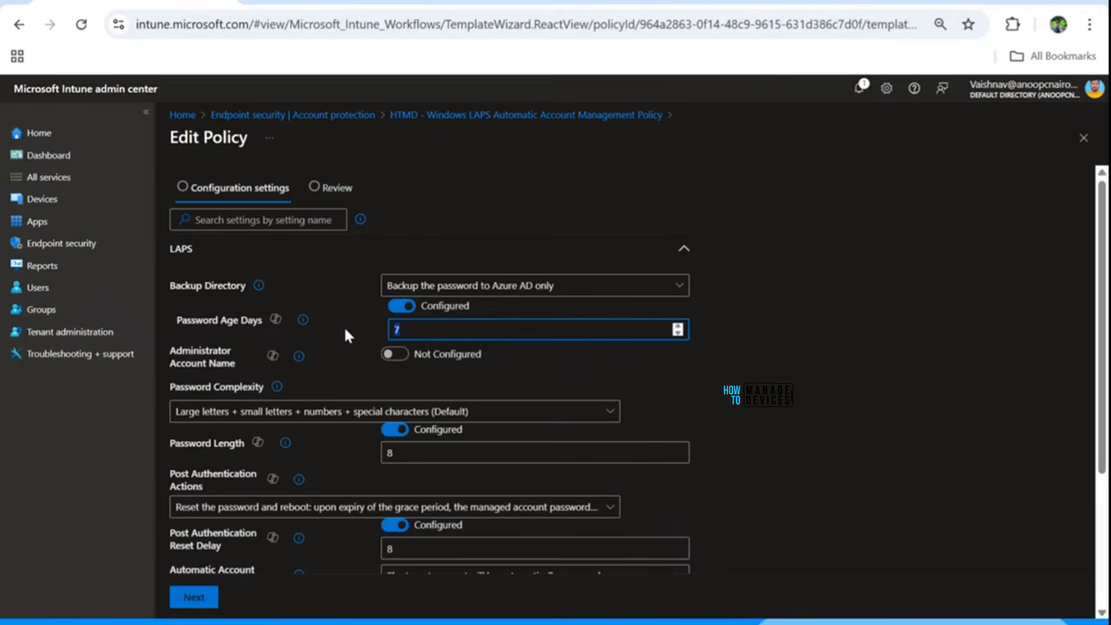
pyautogui.press('BackSpace')
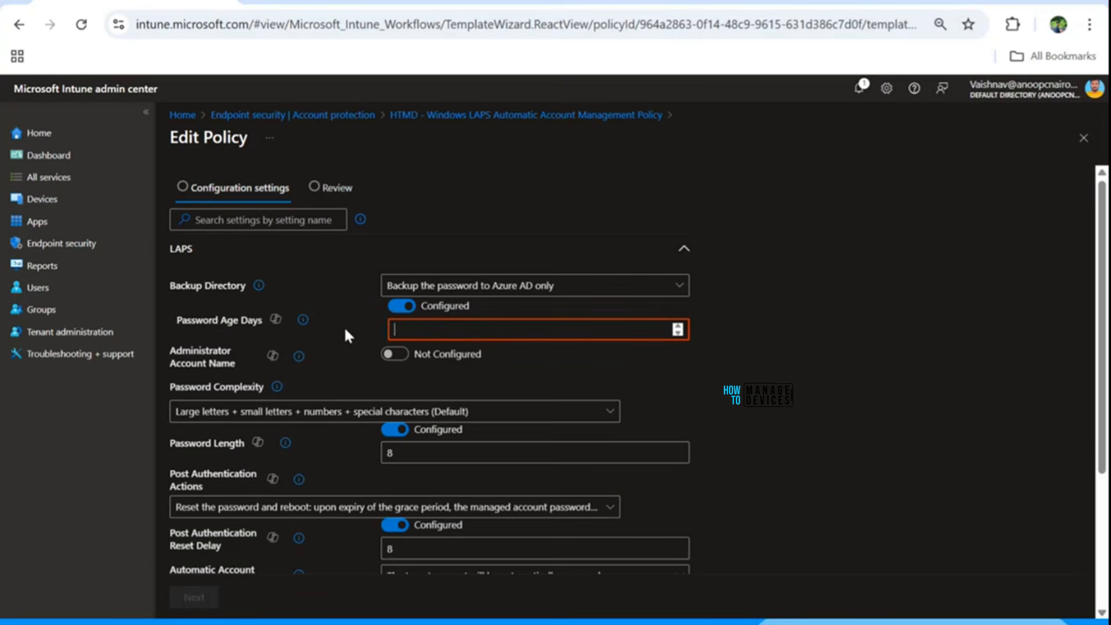
pyautogui.write('365')
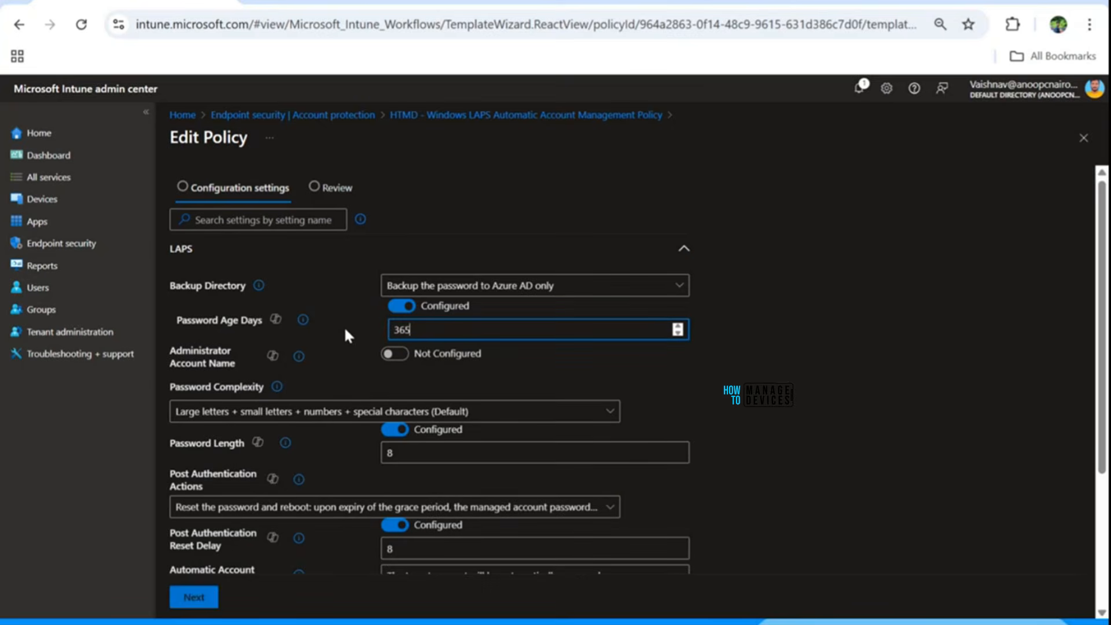
pyautogui.press('BackSpace')
pyautogui.press('BackSpace')
pyautogui.press('BackSpace')
pyautogui.write('366')
pyautogui.press('BackSpace')
pyautogui.press('BackSpace')
pyautogui.press('BackSpace')
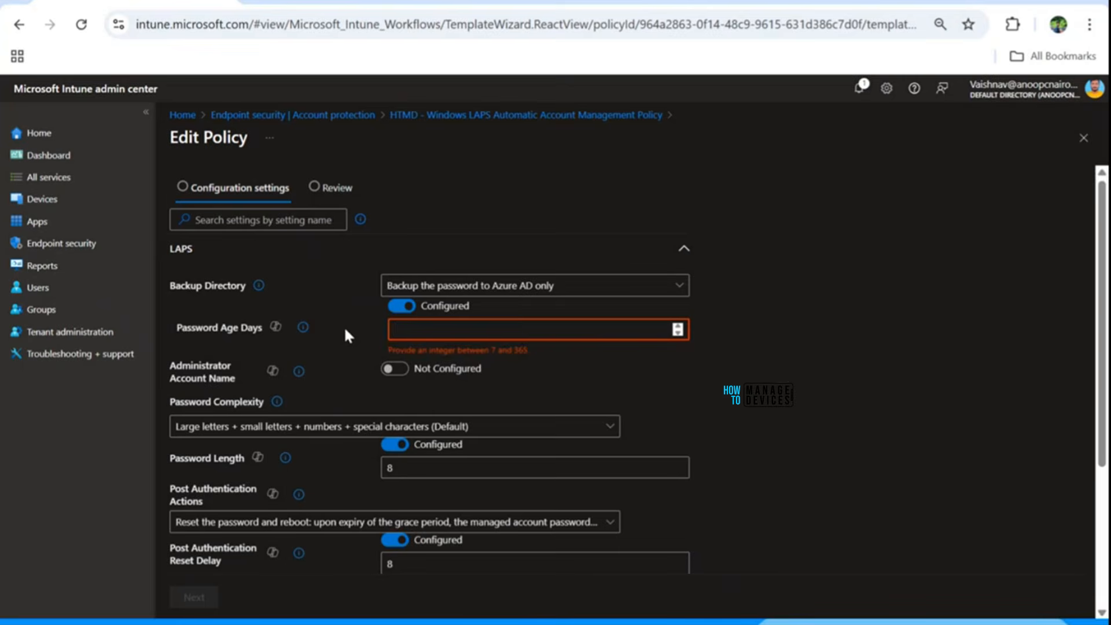
pyautogui.write('7')
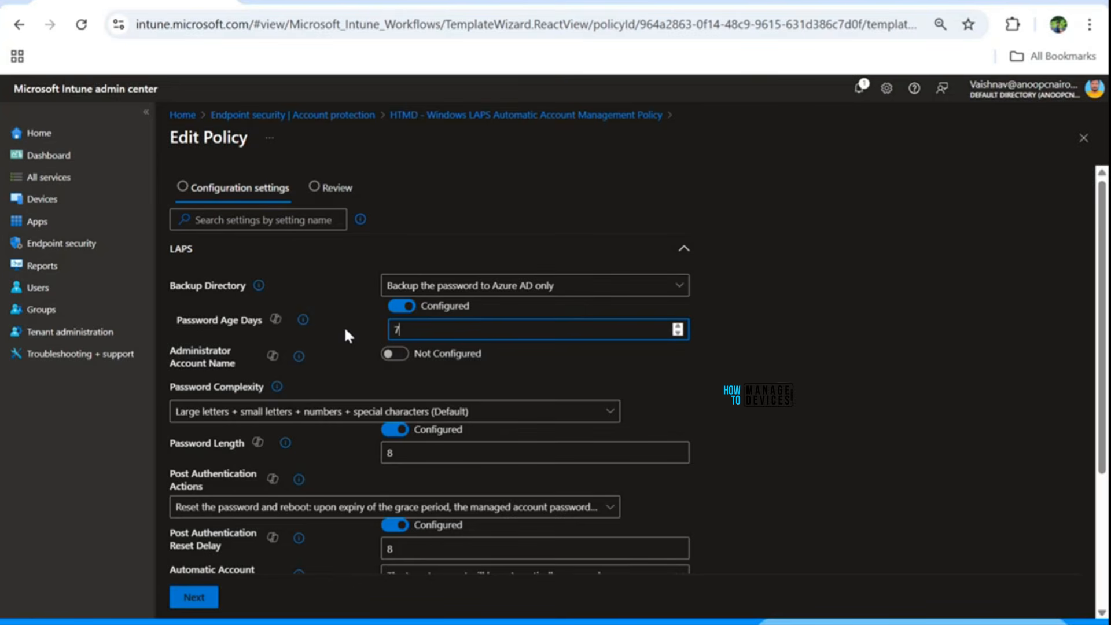
# Leave the policy editor without saving and go to the Devices overview.
pyautogui.hotkey('alt', 'Tab')
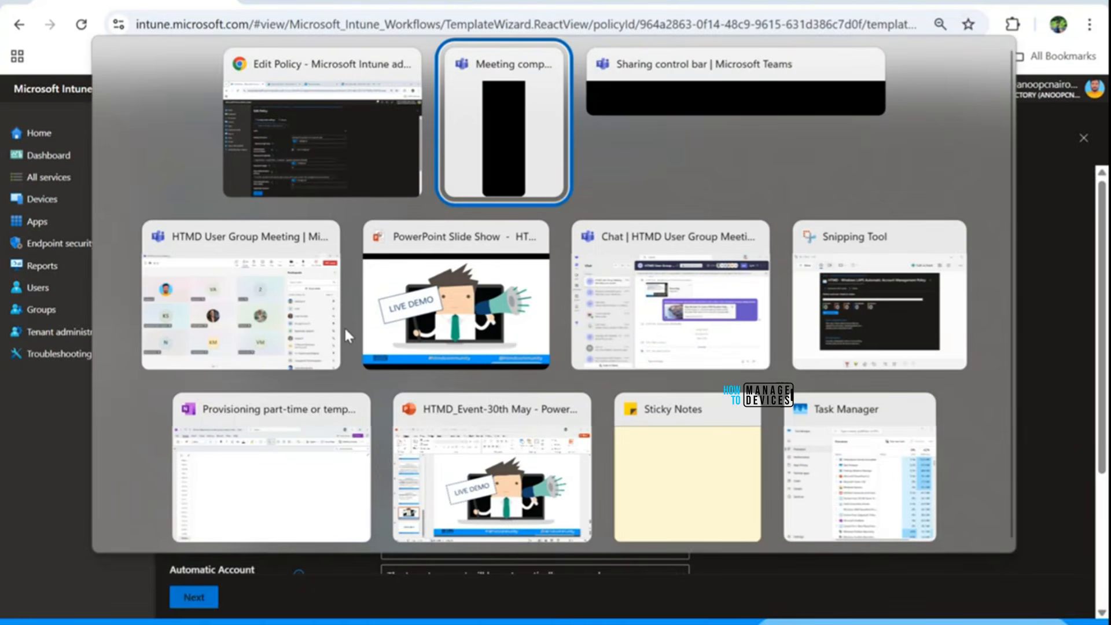
pyautogui.press('Escape')
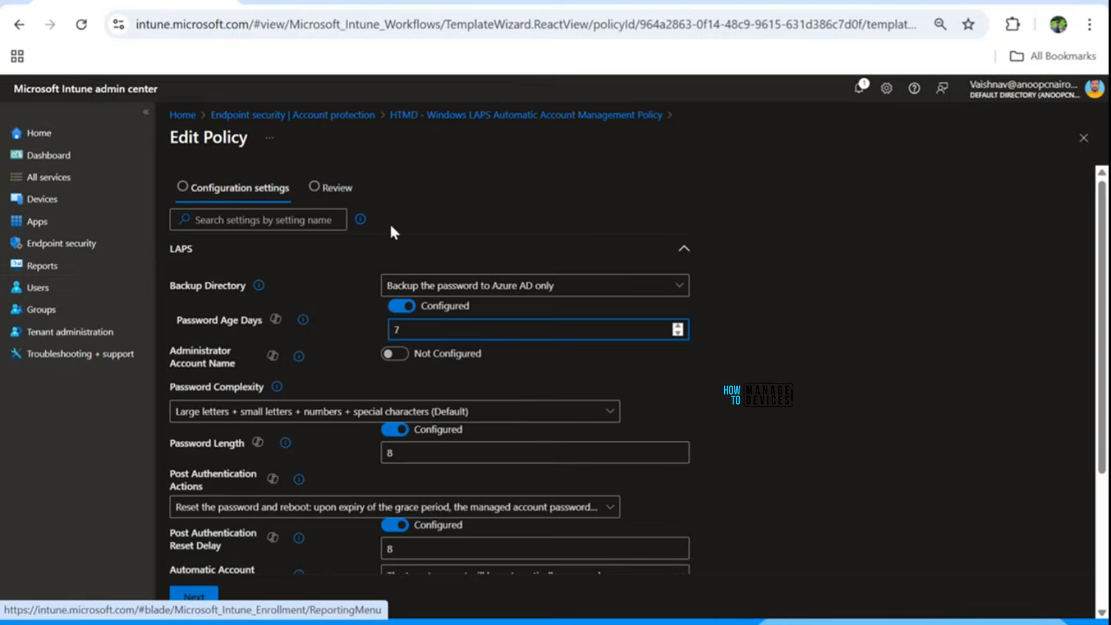
pyautogui.click(319, 115)
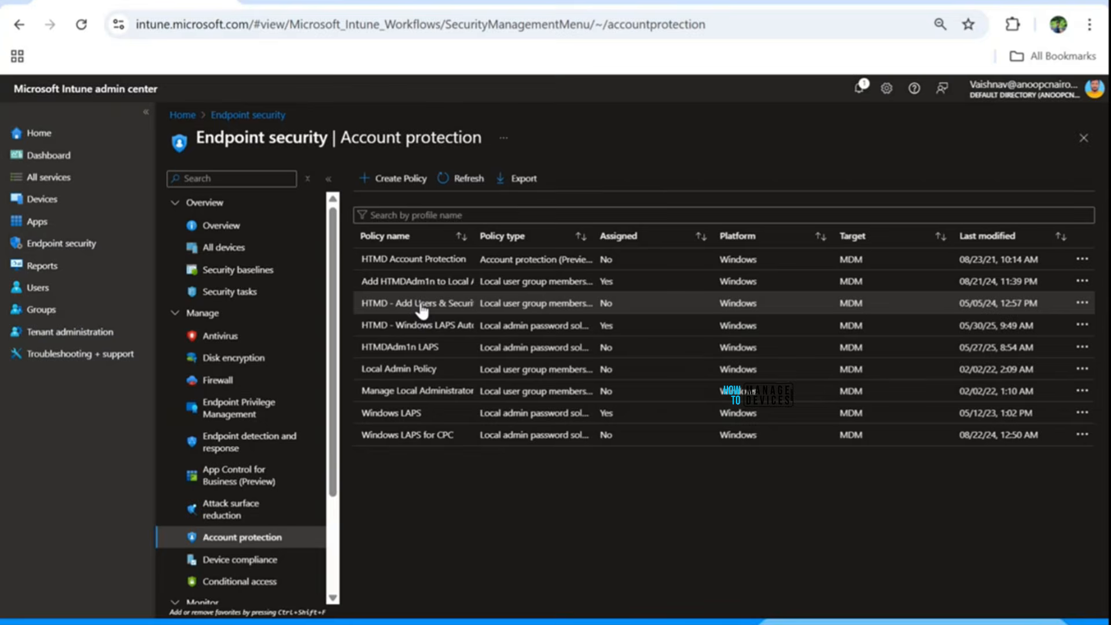
pyautogui.click(53, 201)
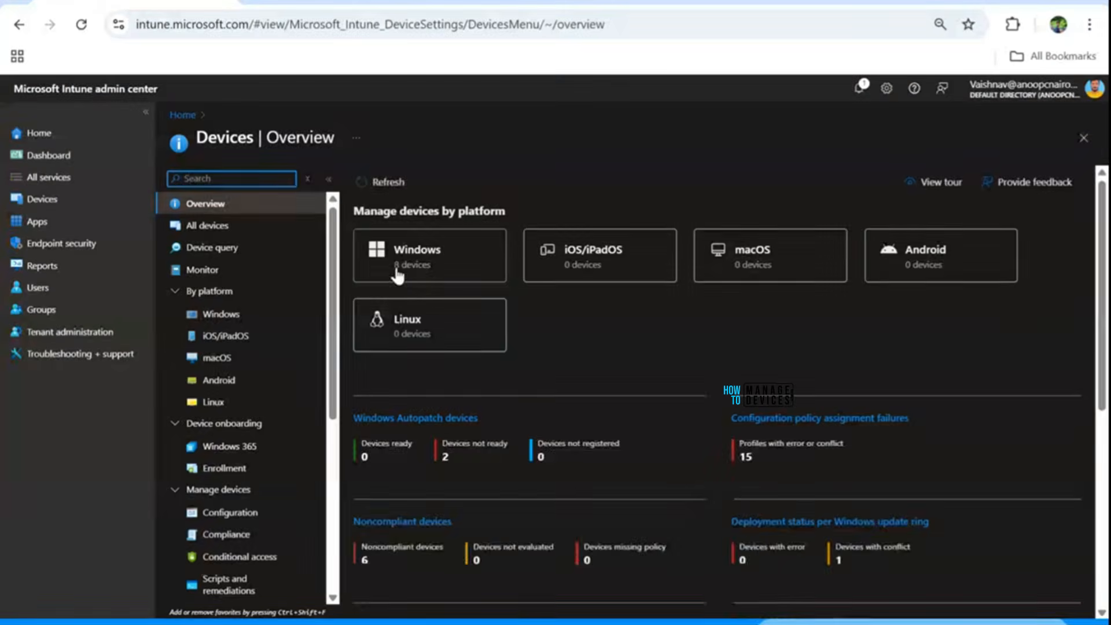
# Open CPC-HTMDT-F8YYT and check its pending password rotation banner and device actions menu.
pyautogui.click(397, 275)
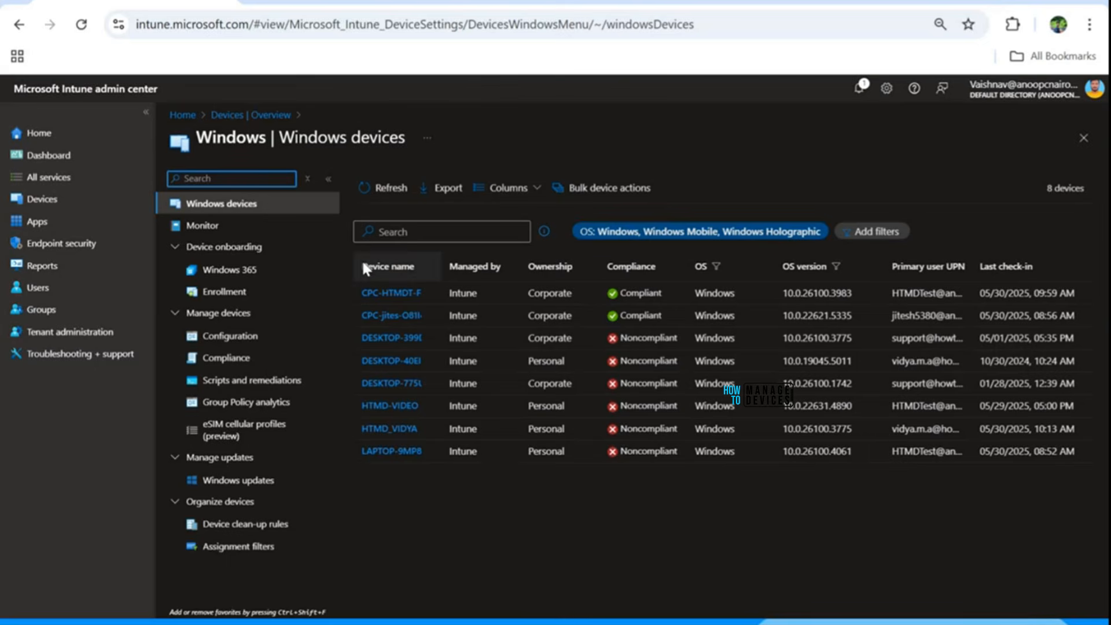
pyautogui.click(389, 294)
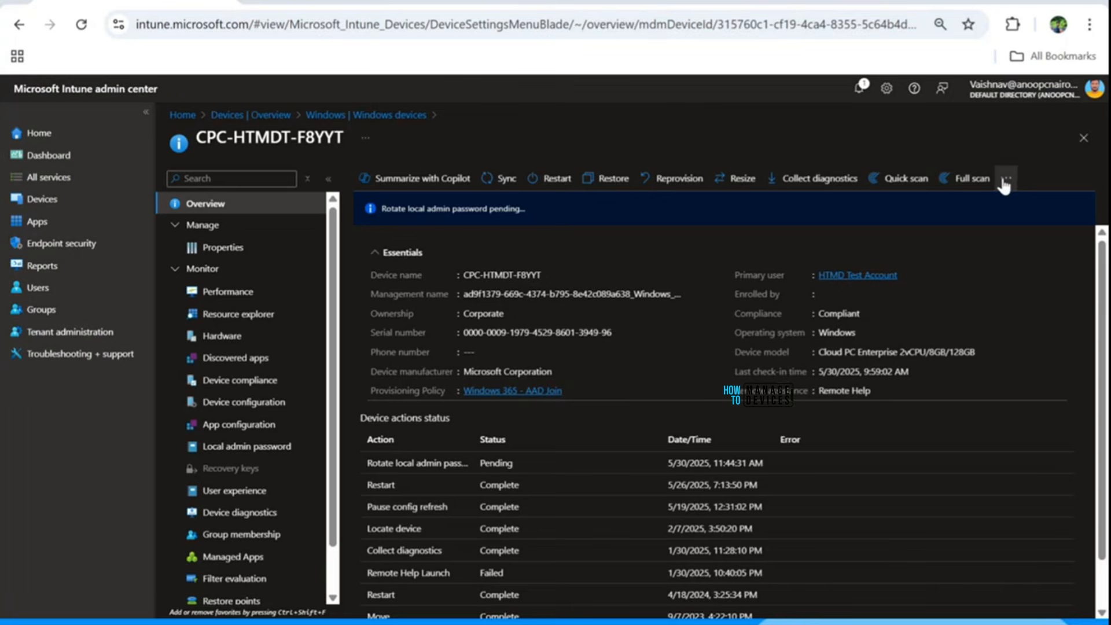
pyautogui.click(1005, 179)
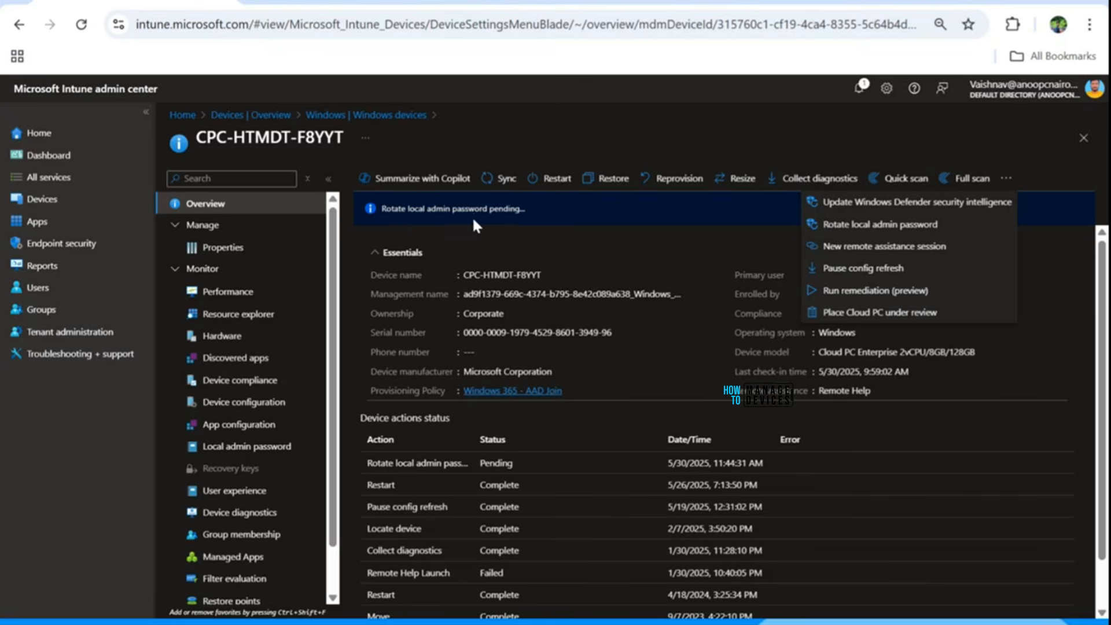
# Switch back to the Windows 365 Cloud PC session.
pyautogui.hotkey('alt', 'Tab')
pyautogui.hotkey('alt', 'Tab')
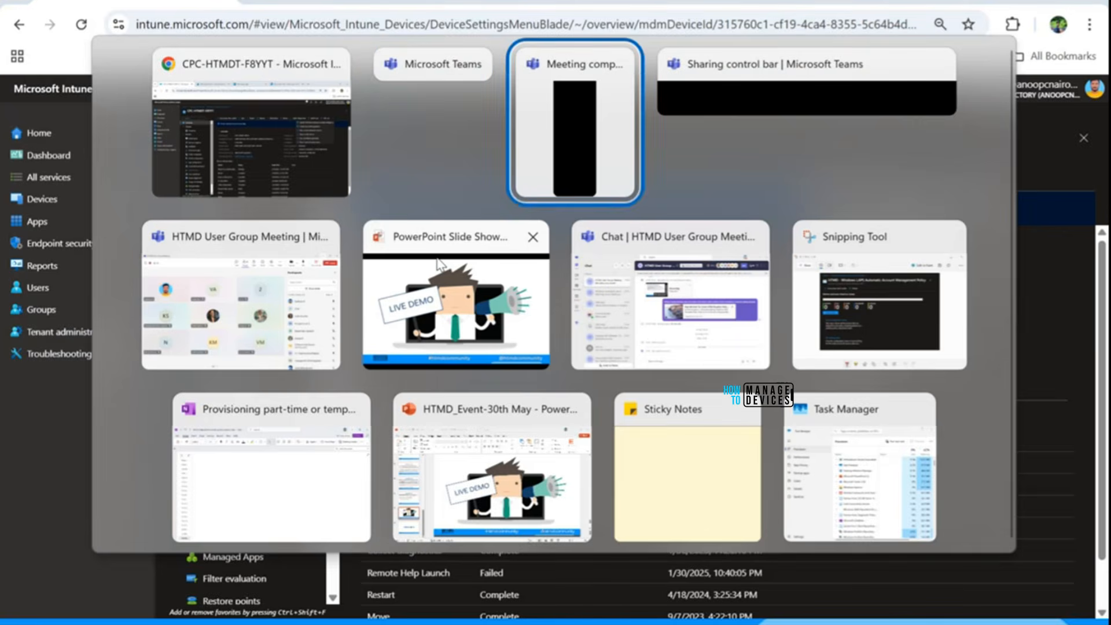
pyautogui.hotkey('alt', 'Tab')
pyautogui.hotkey('alt', 'Tab')
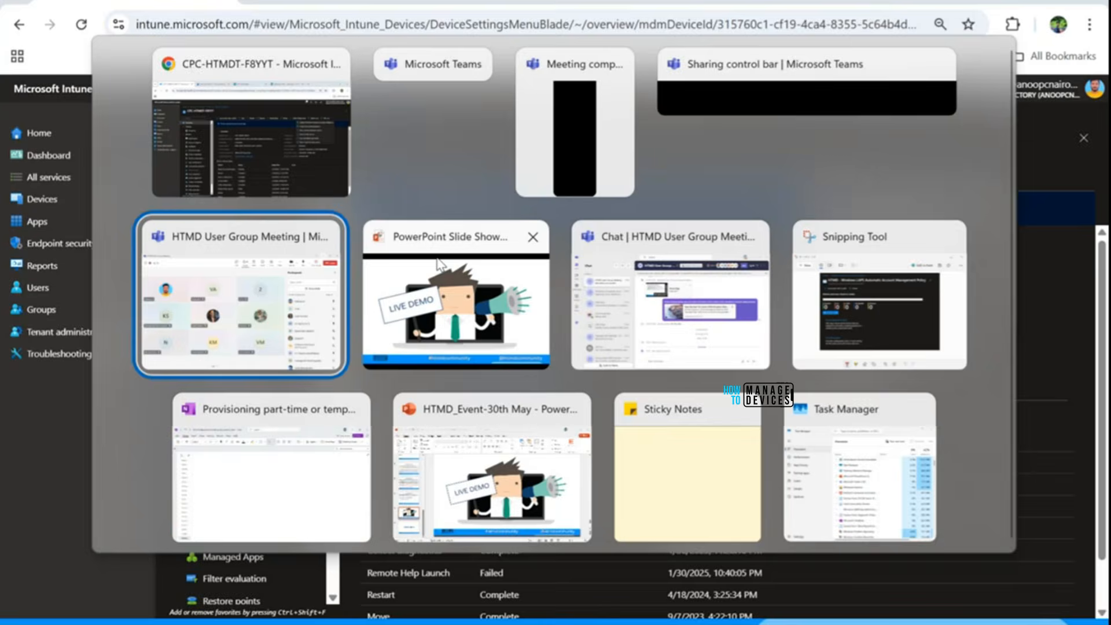
pyautogui.press('Escape')
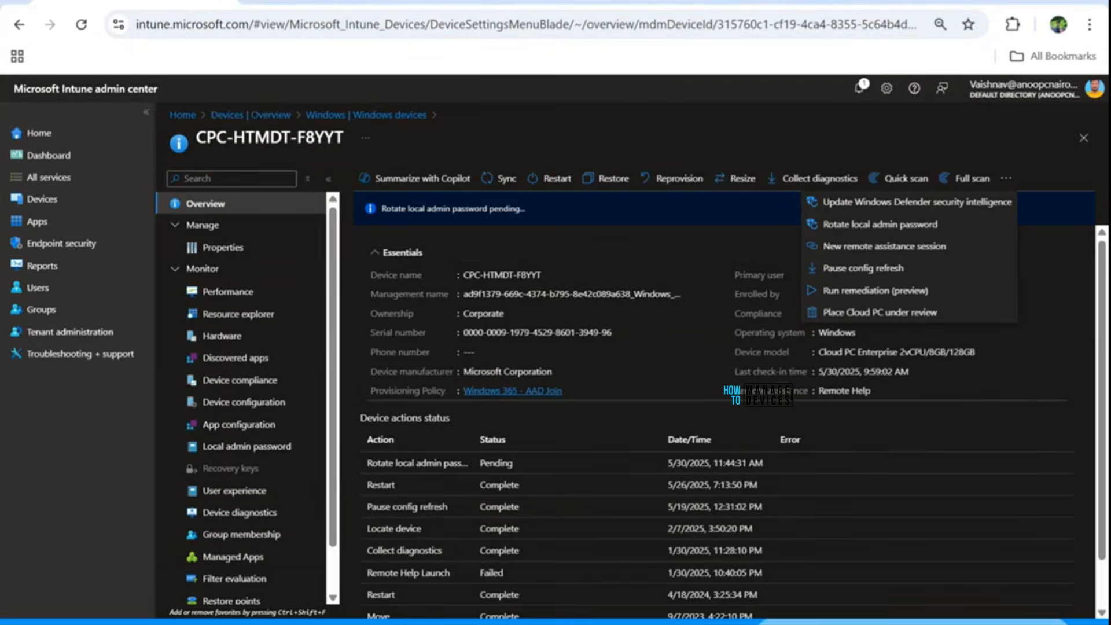
pyautogui.click(752, 1)
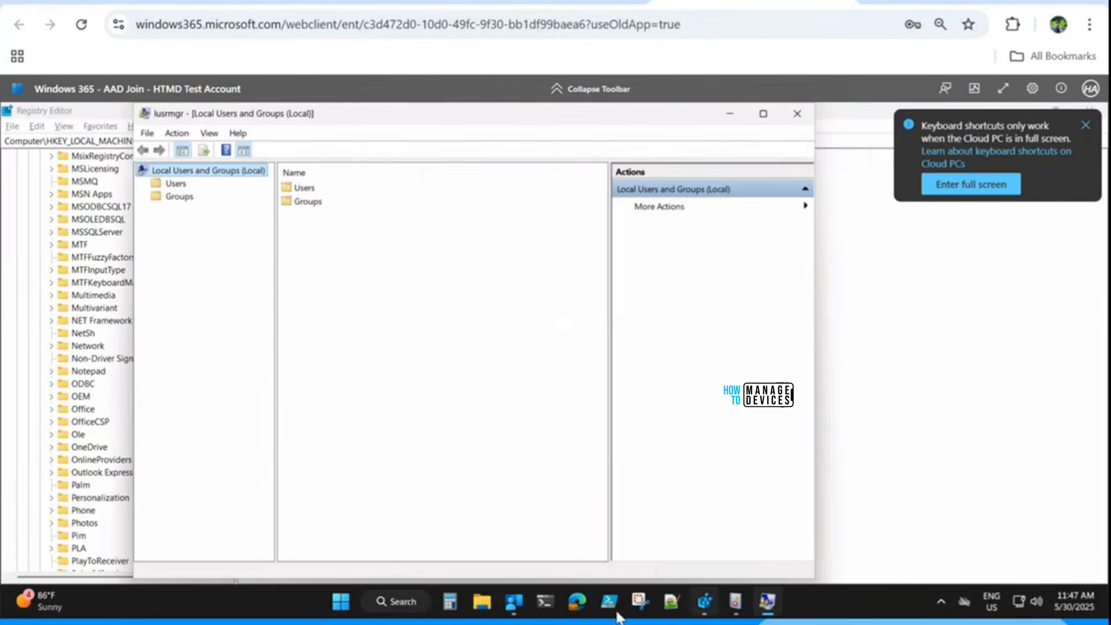
# In Cloud PC Settings, Access work or school, open the work account's Info and run Sync.
pyautogui.click(341, 602)
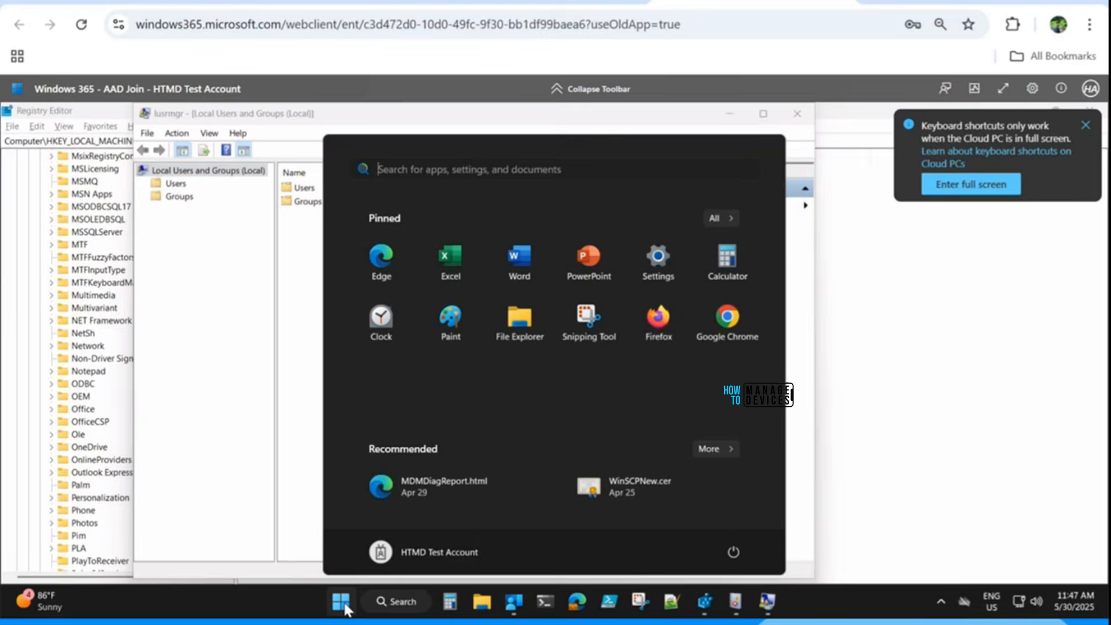
pyautogui.write('se')
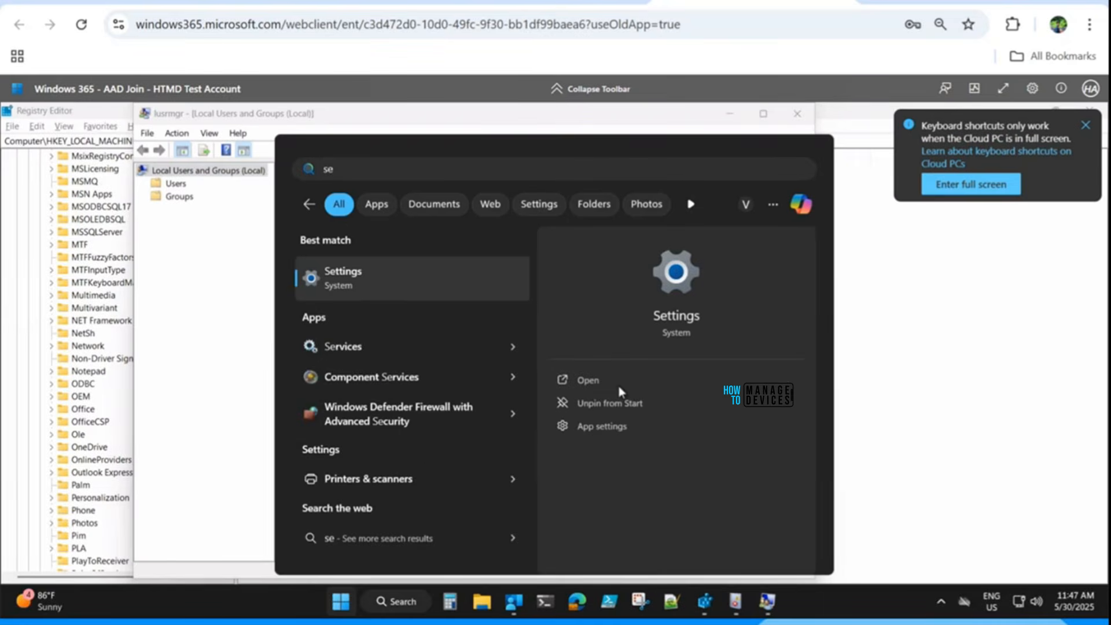
pyautogui.click(586, 380)
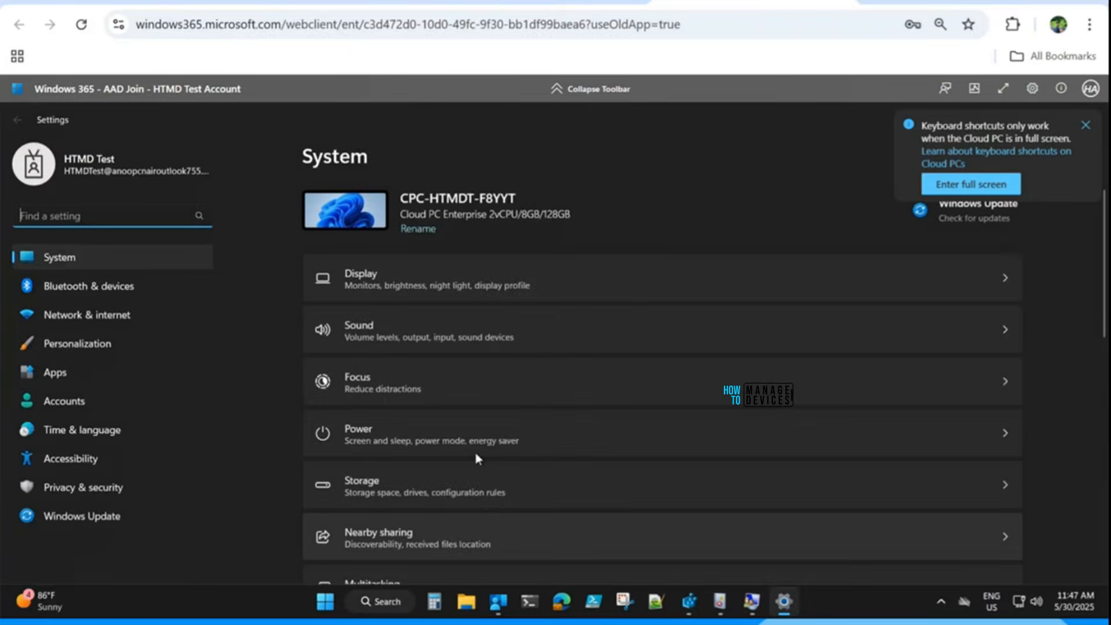
pyautogui.click(68, 400)
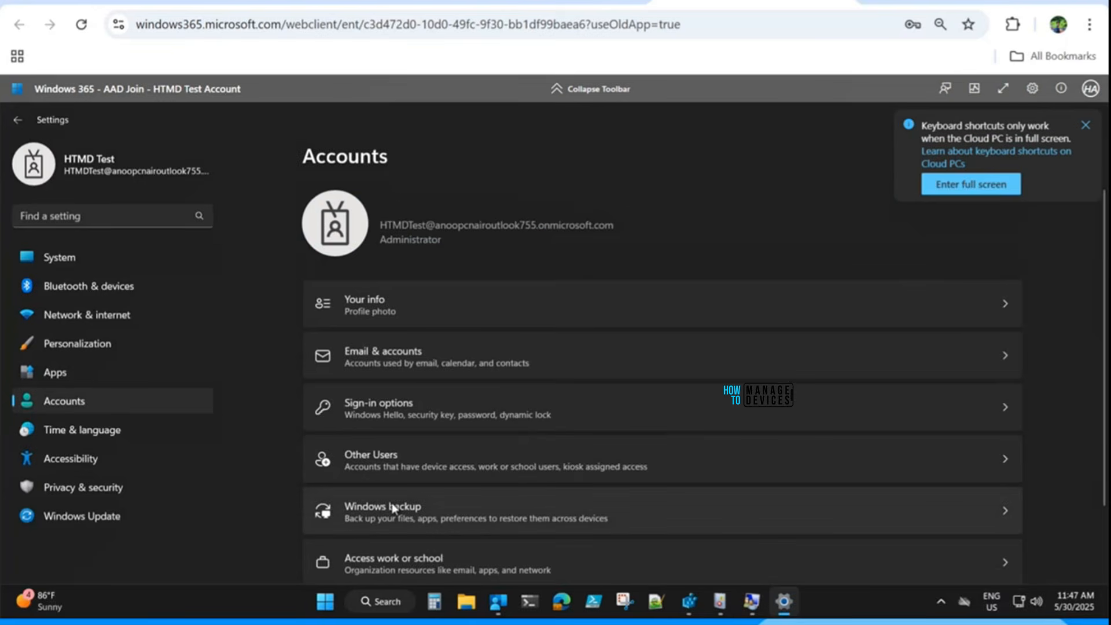
pyautogui.scroll(-2, 392, 510)
pyautogui.click(389, 483)
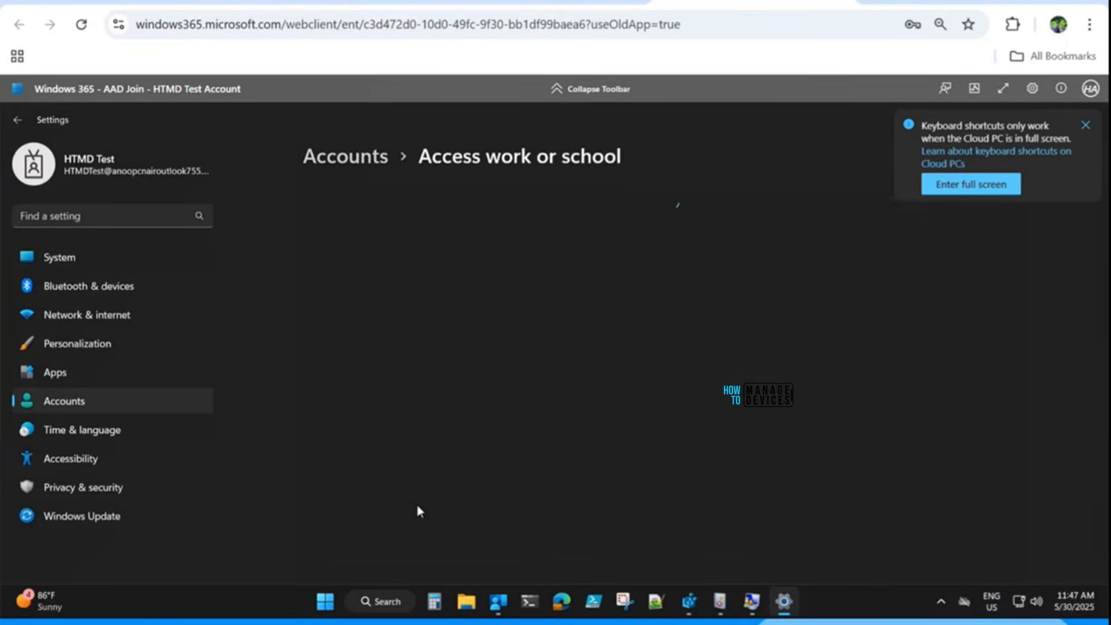
pyautogui.scroll(-3, 643, 499)
pyautogui.scroll(3, 642, 499)
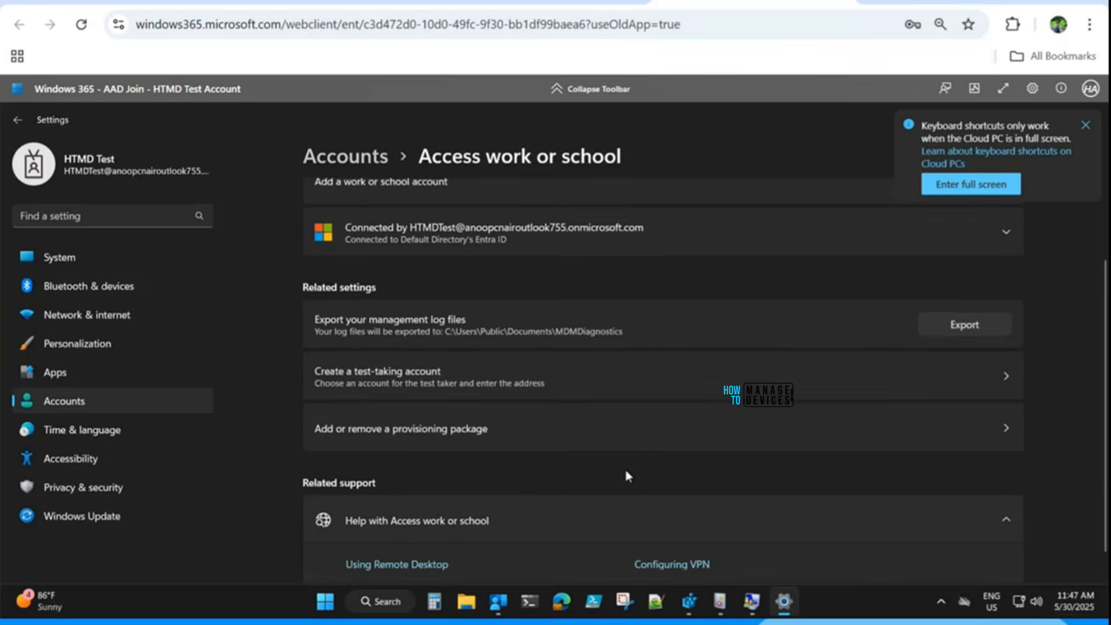
pyautogui.click(1007, 280)
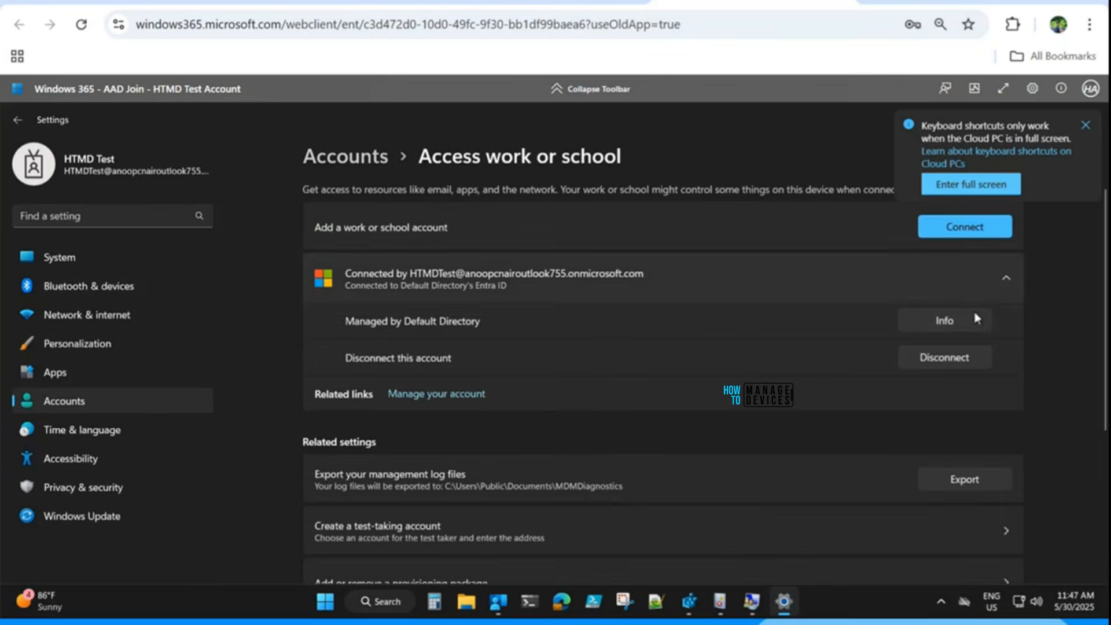
pyautogui.click(975, 321)
pyautogui.scroll(-10, 365, 564)
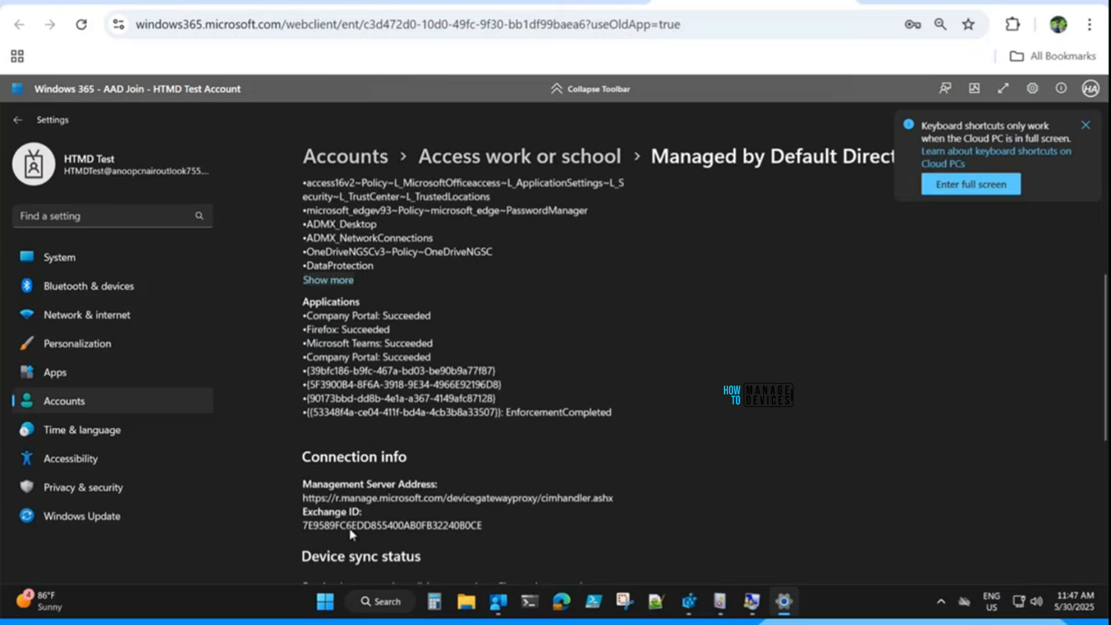
pyautogui.click(333, 396)
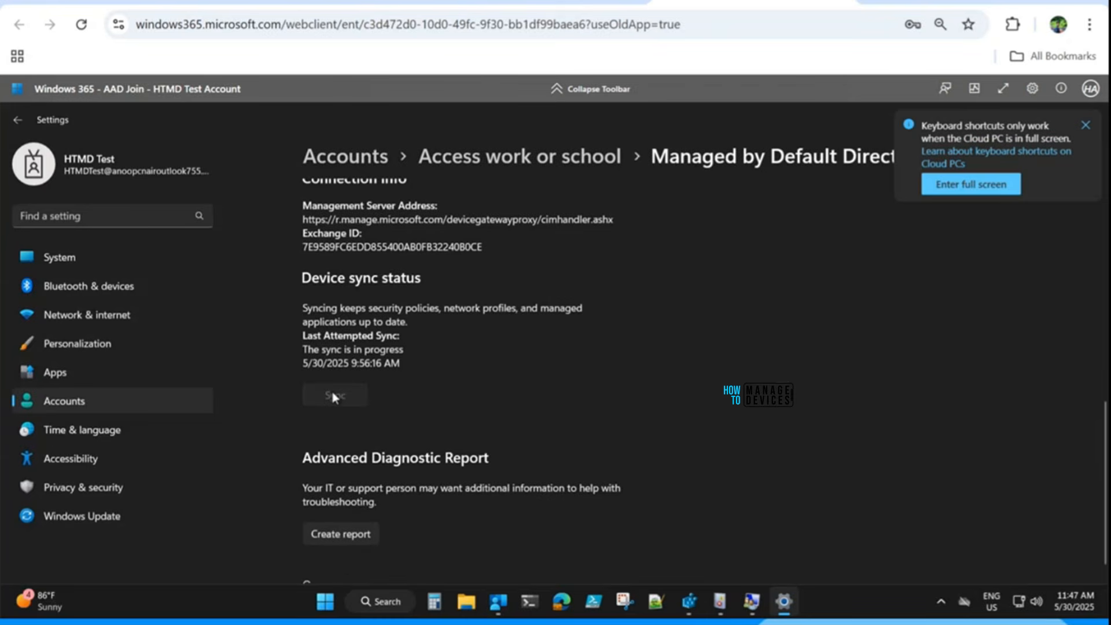
# Restart the Cloud PC from Start > Power and approve the Settings UAC request.
pyautogui.click(325, 602)
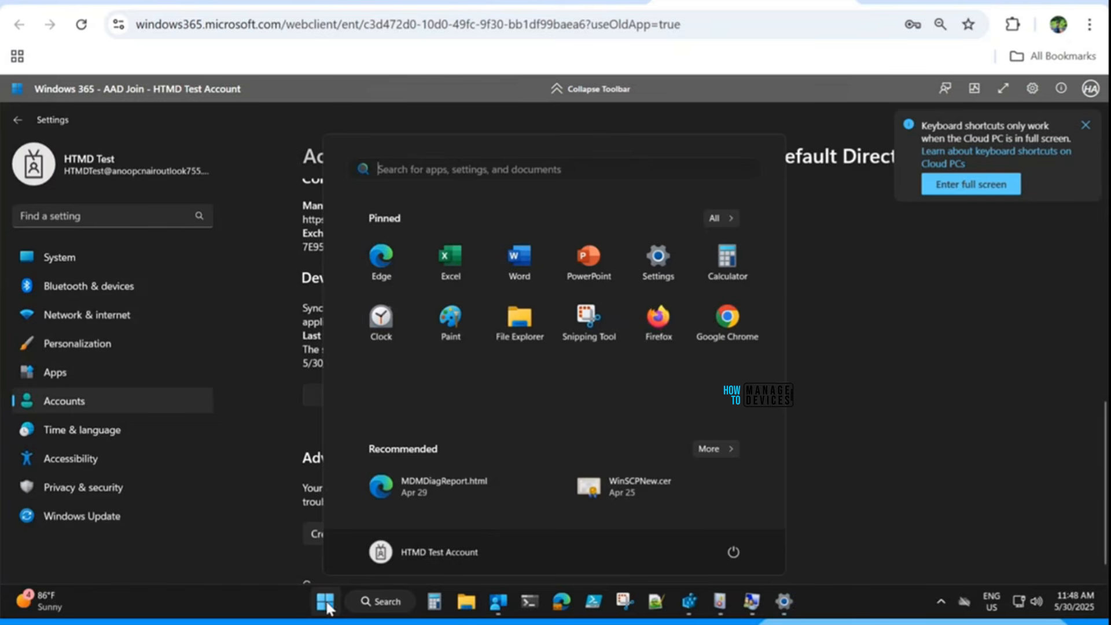
pyautogui.click(733, 551)
pyautogui.click(730, 524)
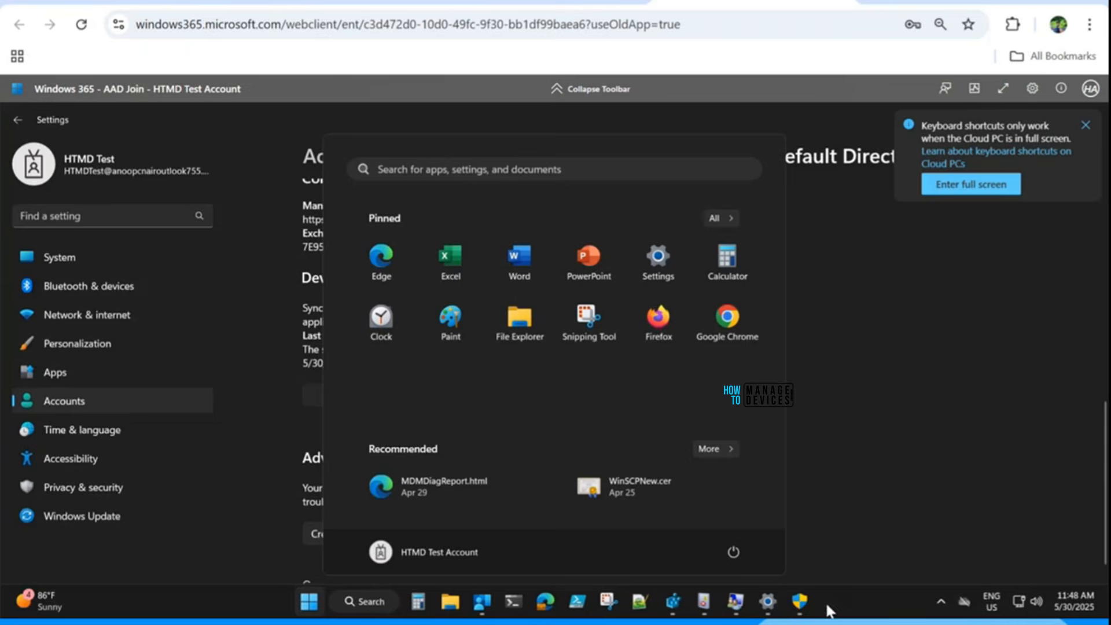
pyautogui.click(801, 602)
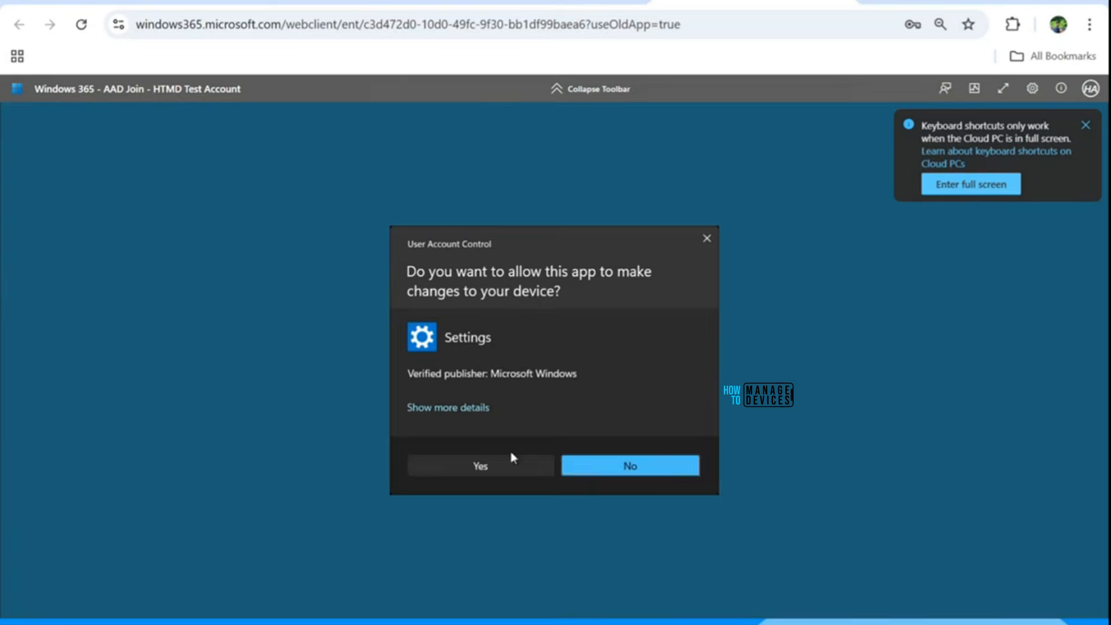
pyautogui.click(511, 464)
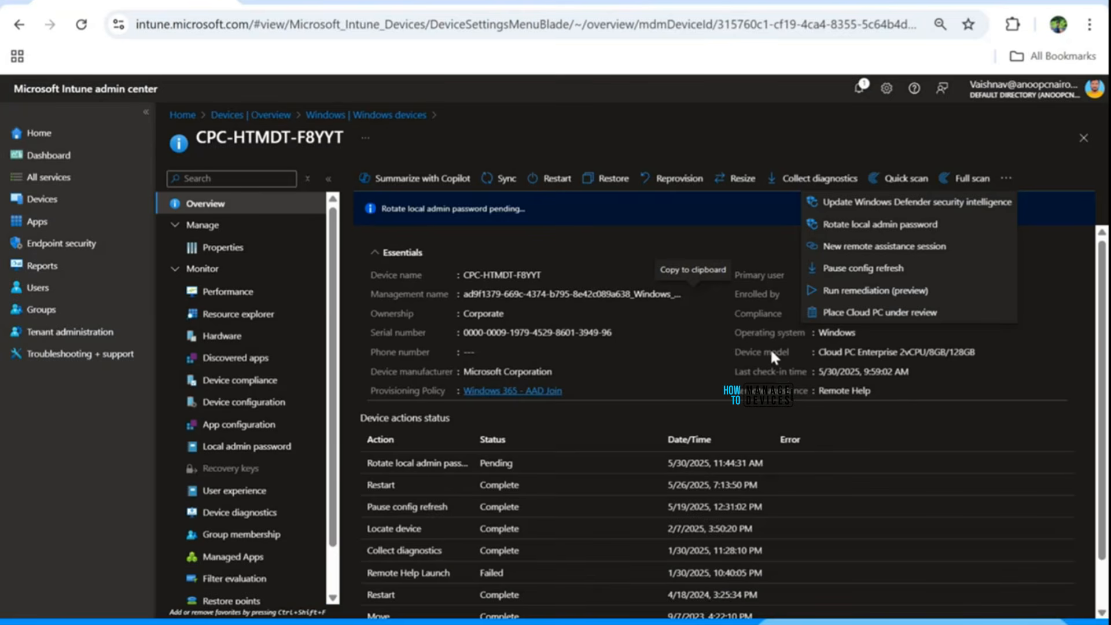
# Show CPC-HTMDT-F8YYT's local administrator account name, security ID and masked password.
pyautogui.click(224, 451)
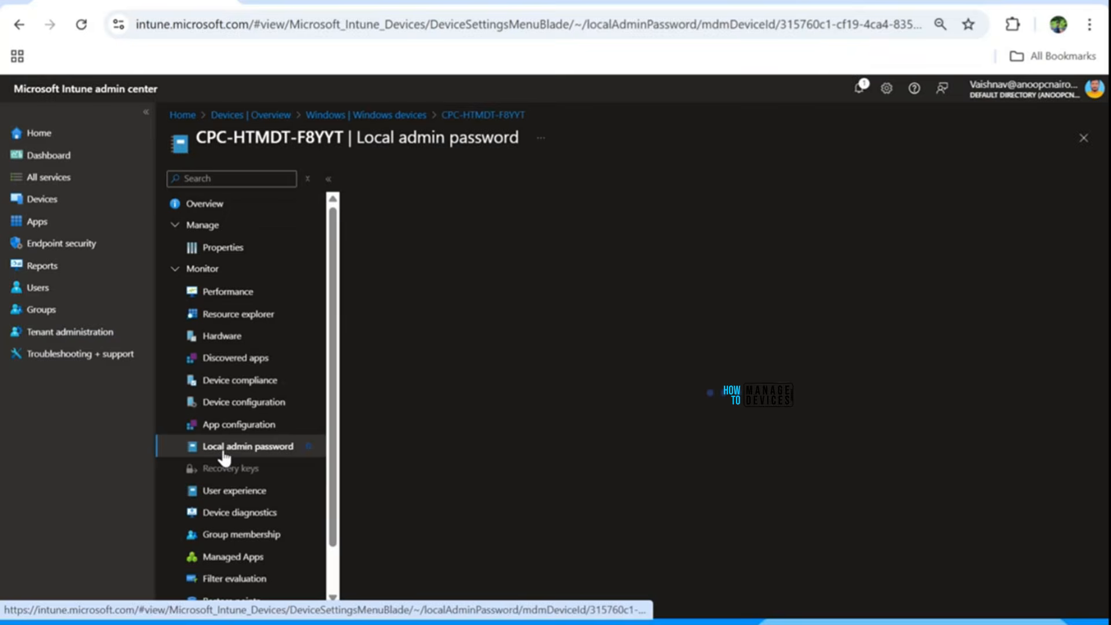
pyautogui.click(429, 269)
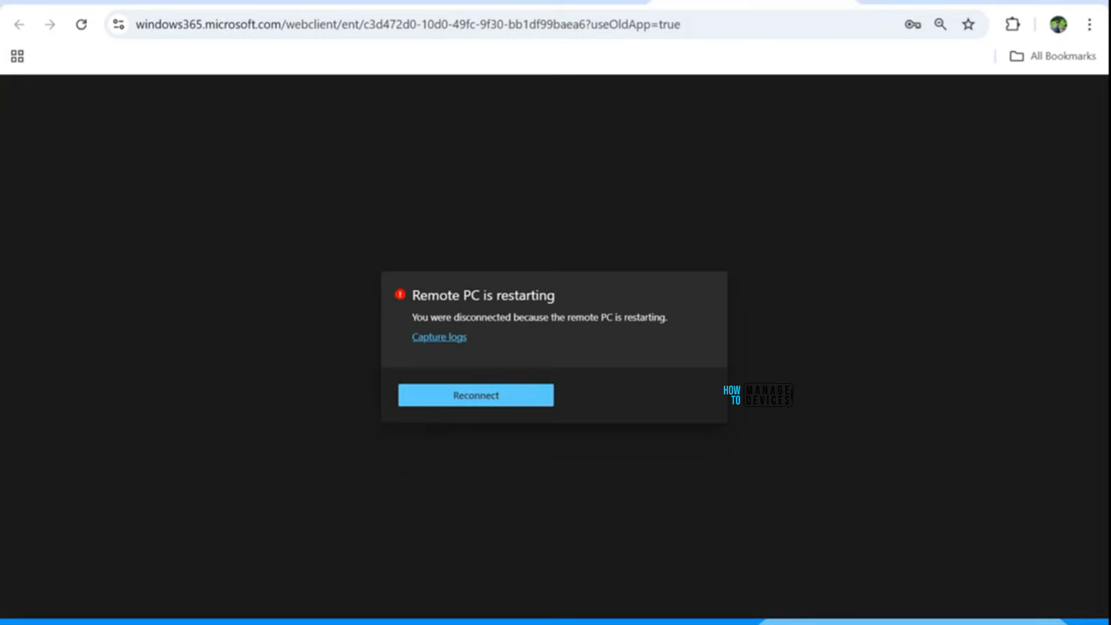
# Reconnect to the restarting Cloud PC, sign in with the account password, then exit full screen.
pyautogui.click(454, 400)
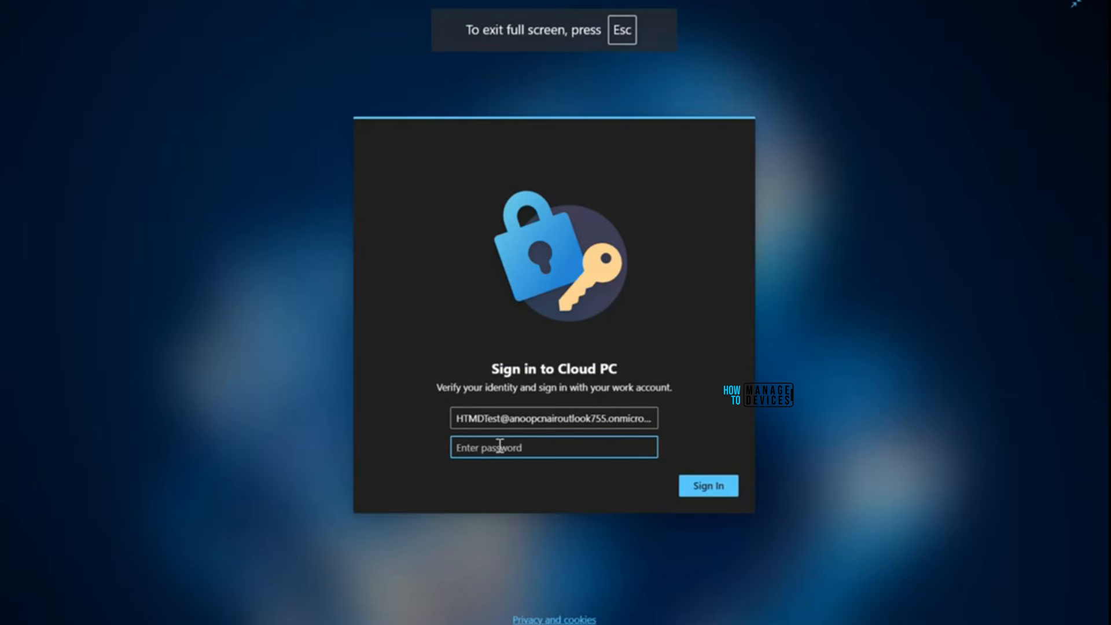
pyautogui.hotkey('ctrl', 'v')
pyautogui.click(690, 487)
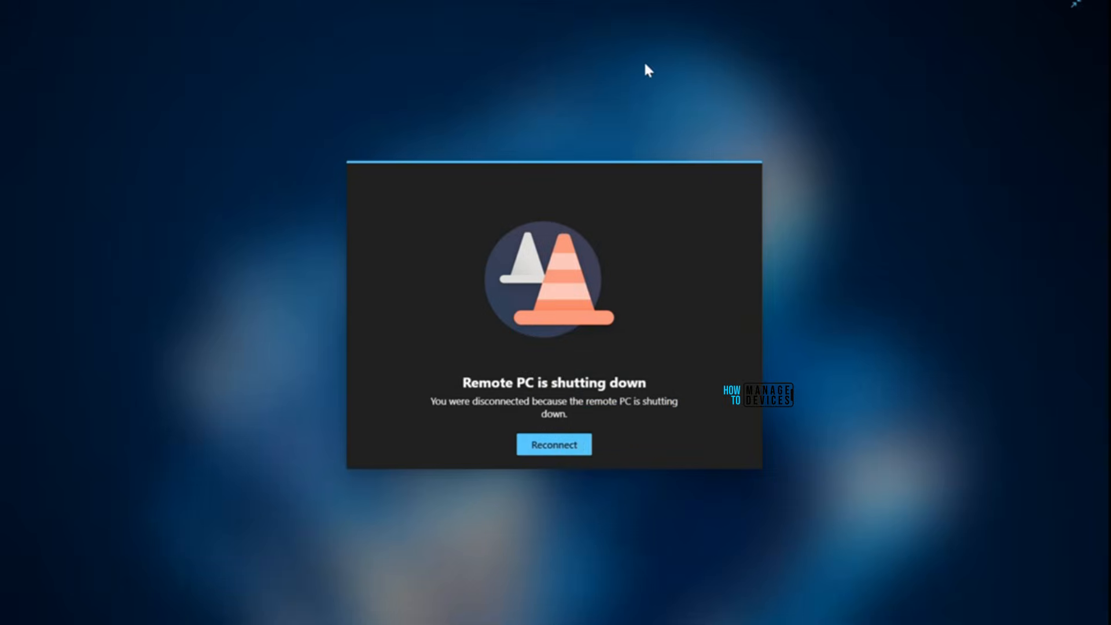
pyautogui.click(576, 444)
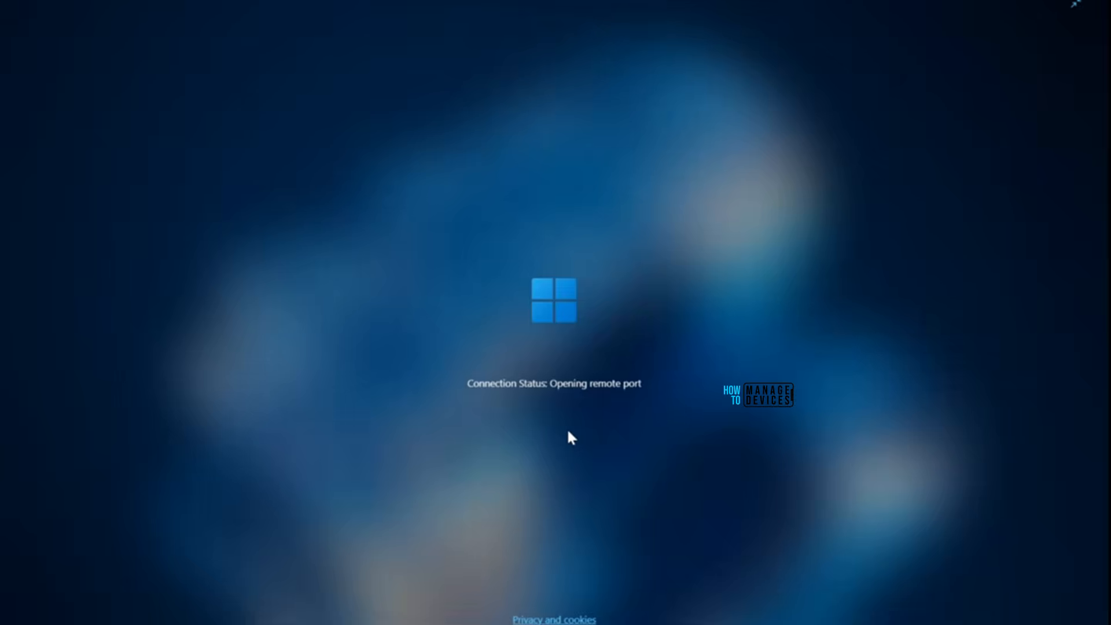
pyautogui.click(1082, 5)
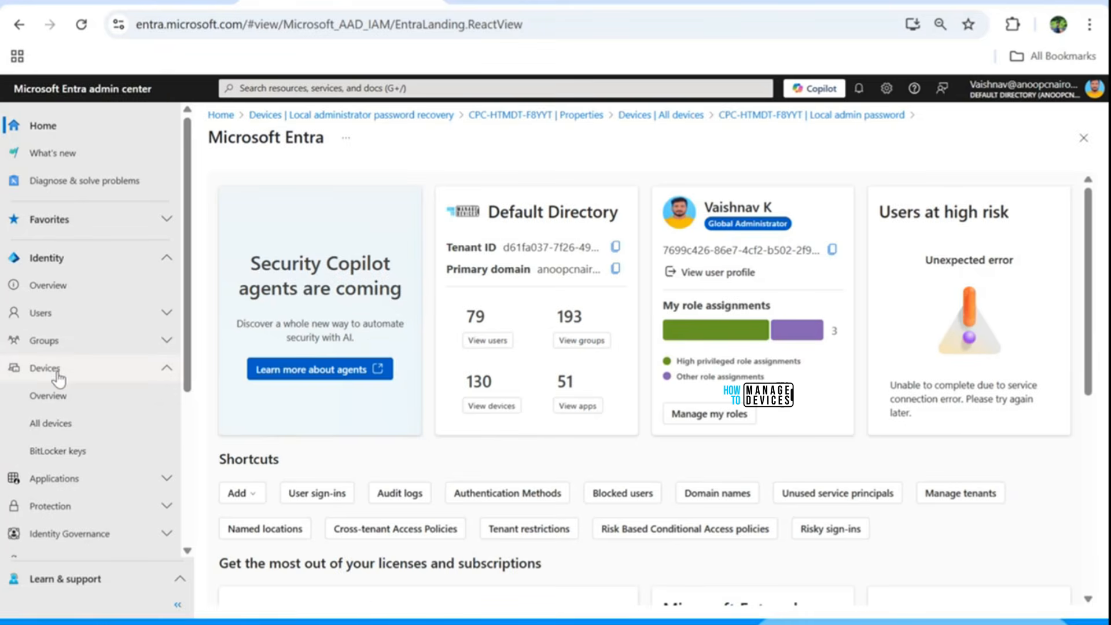
# Open Entra Devices > Device settings and scroll down to Local administrator settings.
pyautogui.click(58, 398)
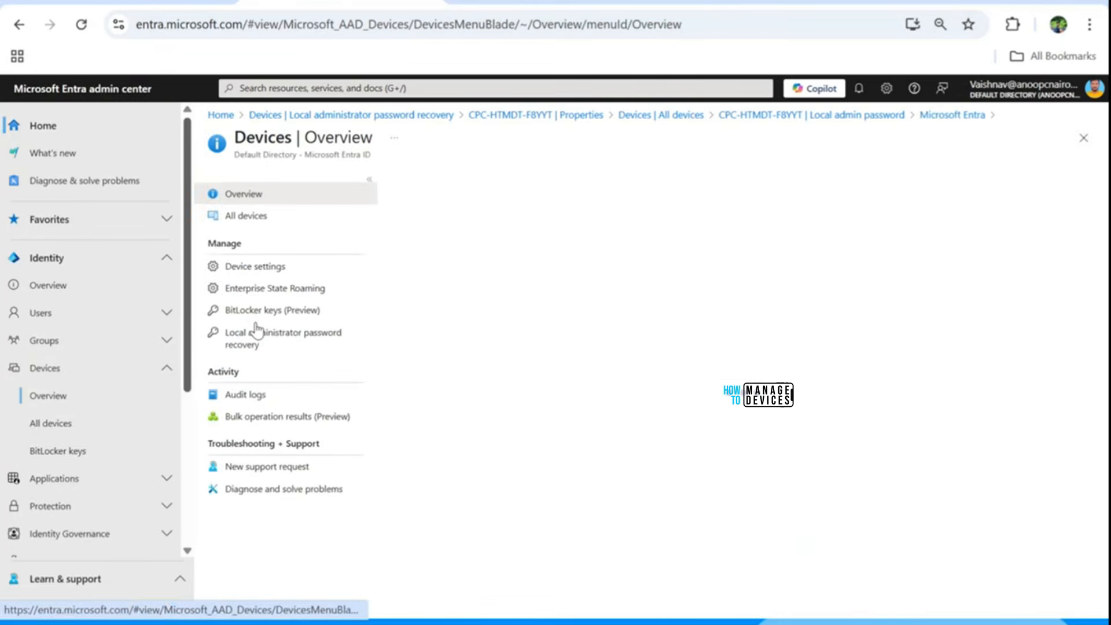
pyautogui.click(294, 274)
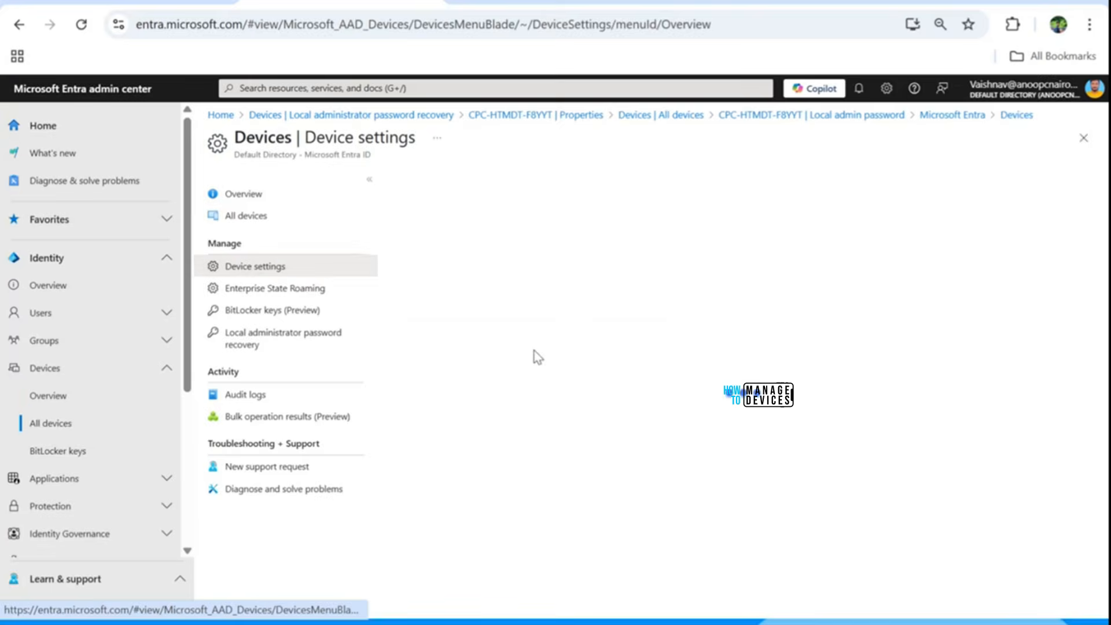
pyautogui.scroll(-6, 585, 372)
pyautogui.scroll(-1, 586, 374)
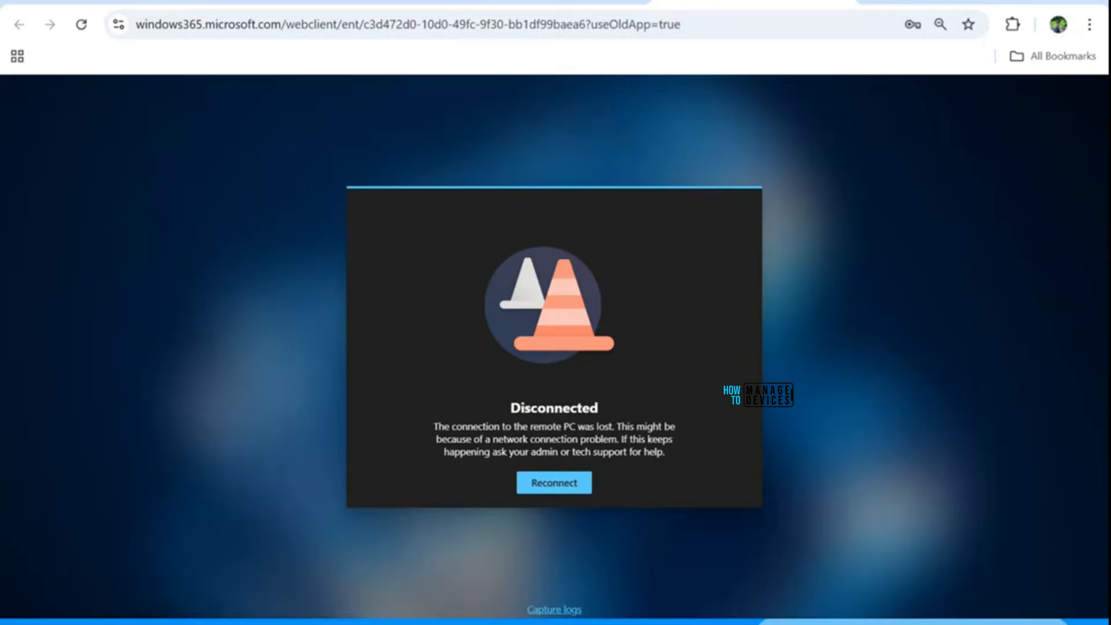
# Reconnect to the disconnected Cloud PC, then bring back the Intune local admin password details for CPC-HTMDT-F8YYT.
pyautogui.click(571, 486)
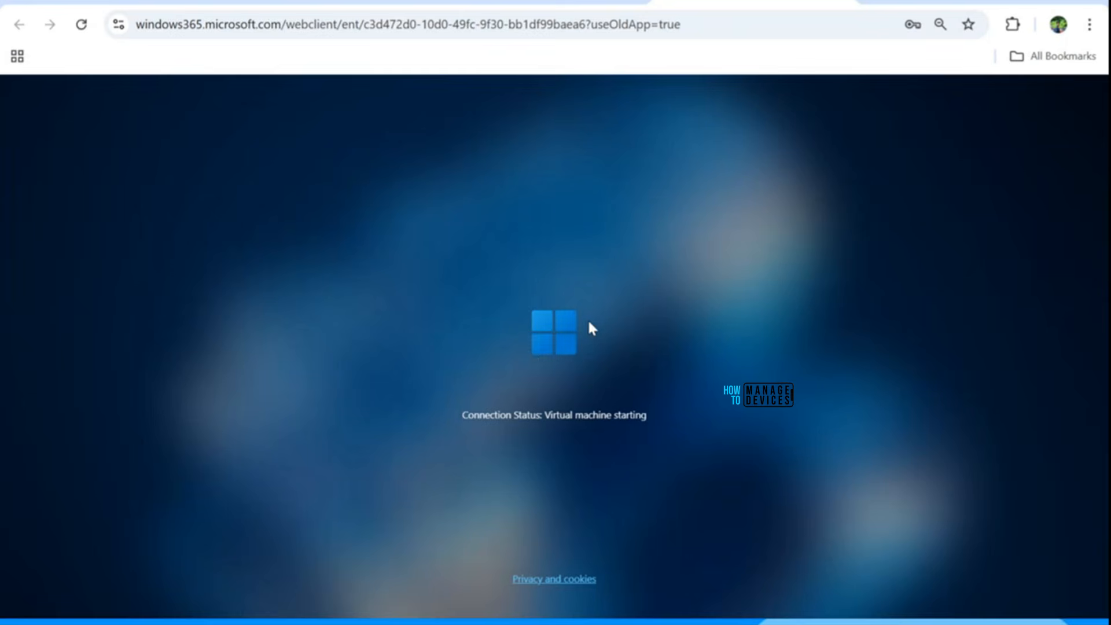
pyautogui.click(327, 3)
pyautogui.click(154, 1)
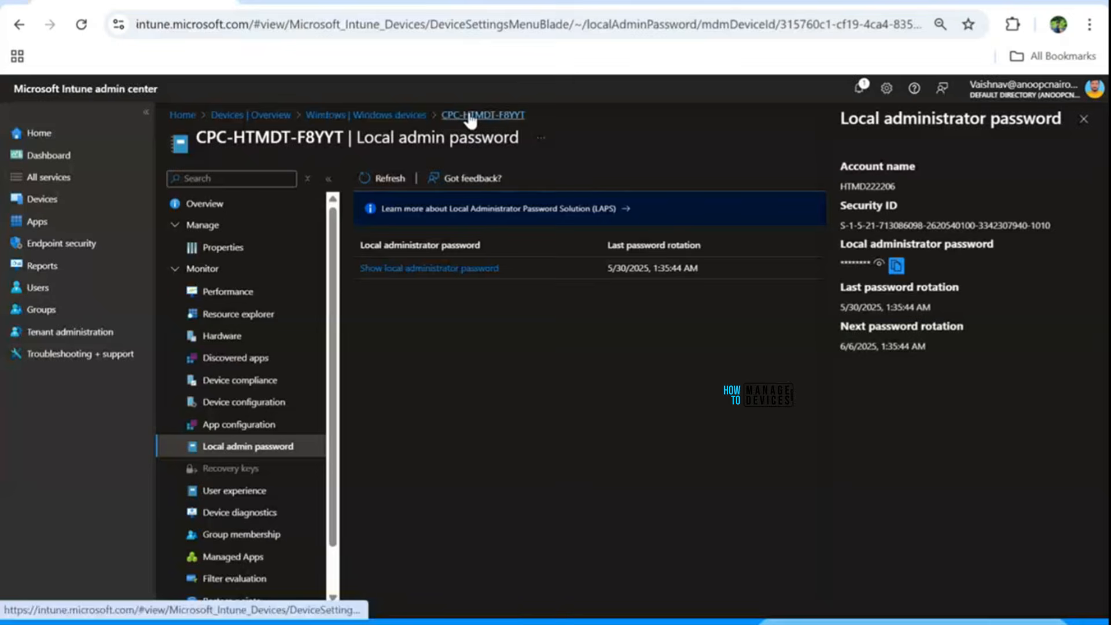
# Reopen CPC-HTMDT-F8YYT from Windows devices to confirm rotation is Pending, then return to the Windows 365 client.
pyautogui.click(1085, 120)
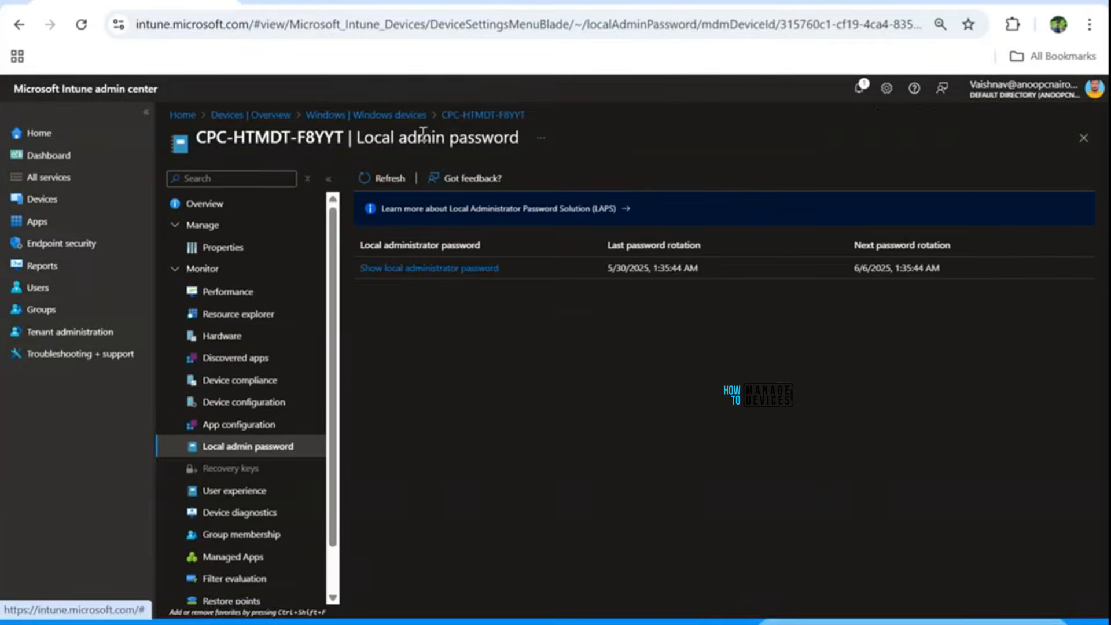
pyautogui.click(383, 115)
pyautogui.click(382, 293)
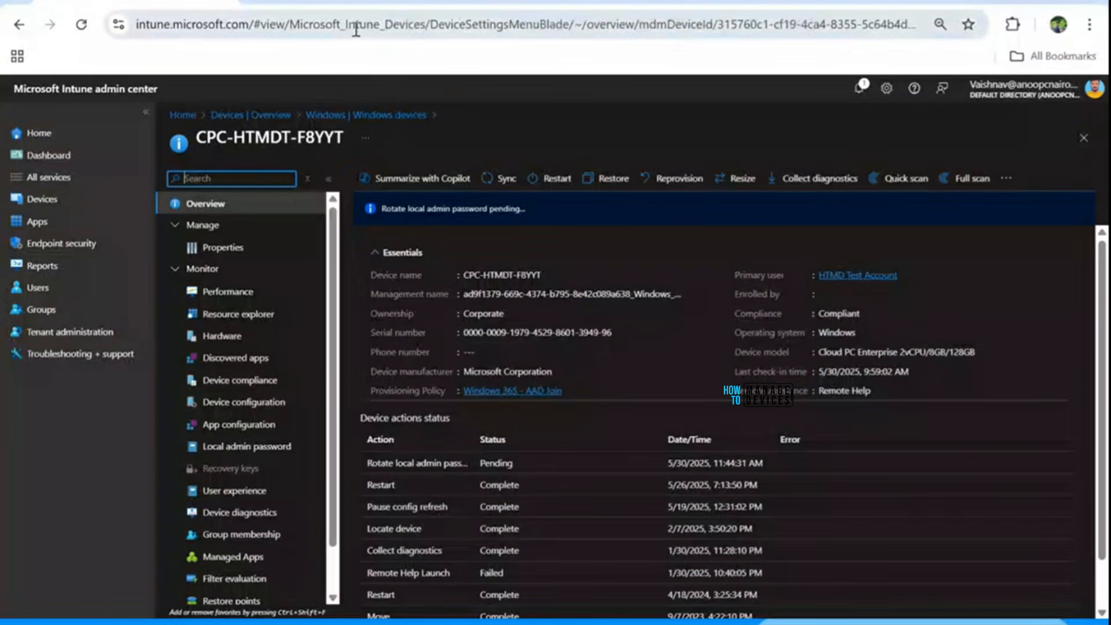
pyautogui.click(773, 5)
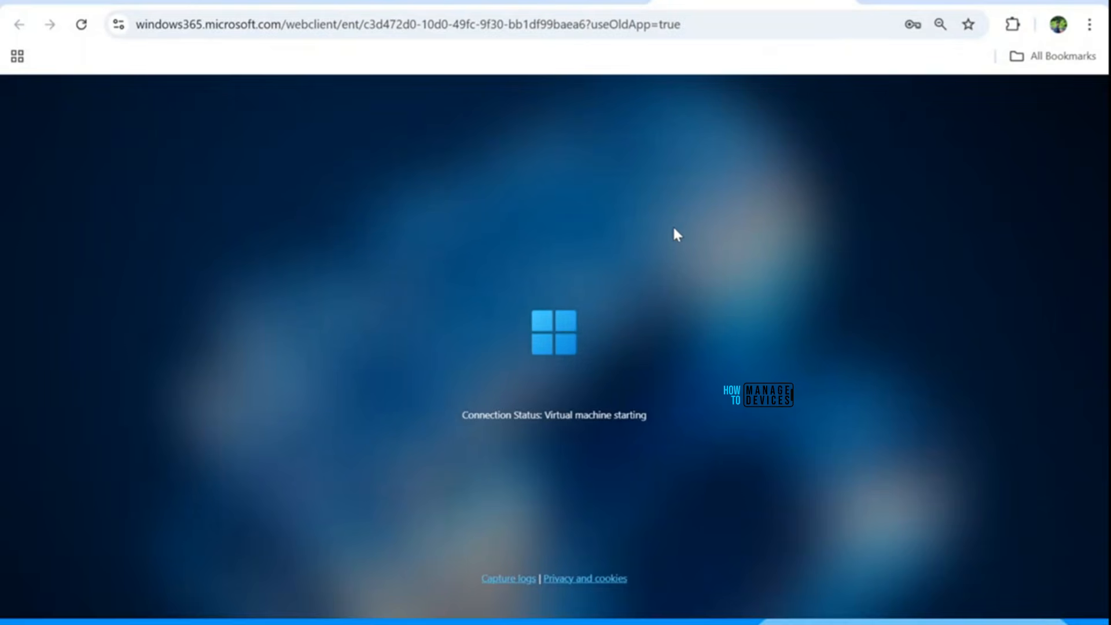
pyautogui.hotkey('alt', 'Tab')
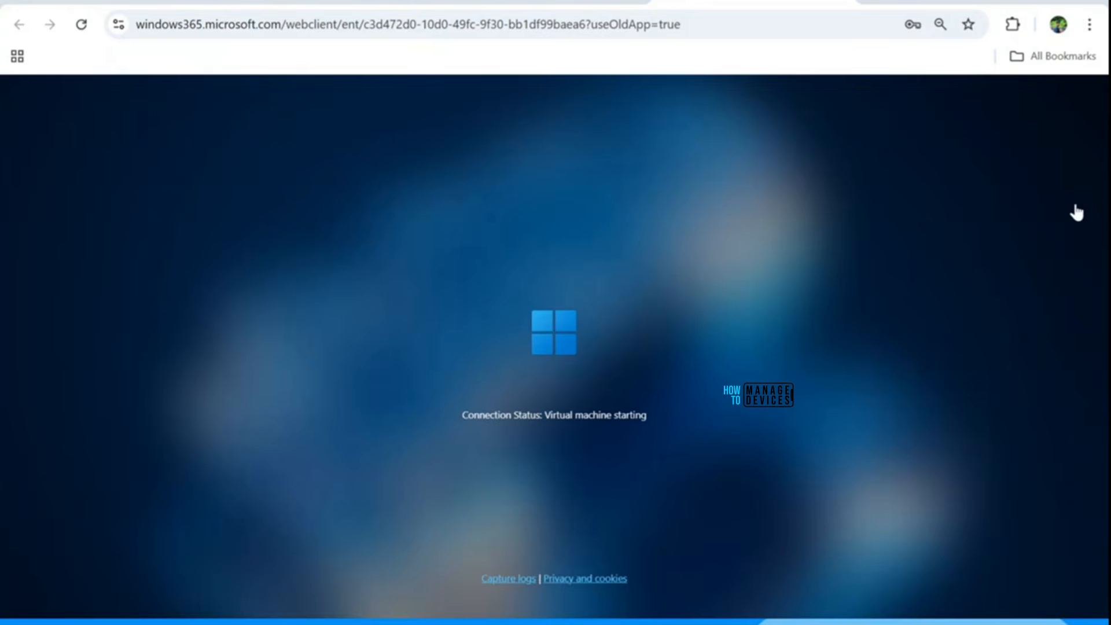
pyautogui.hotkey('alt', 'Tab')
pyautogui.moveTo(12, 490)
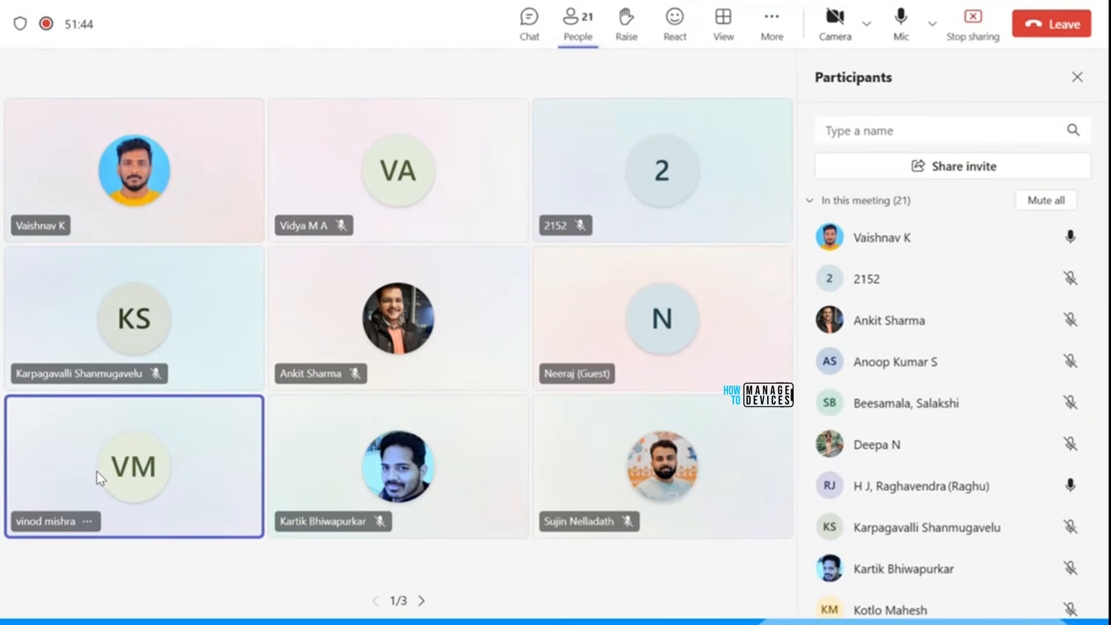
pyautogui.moveTo(168, 458)
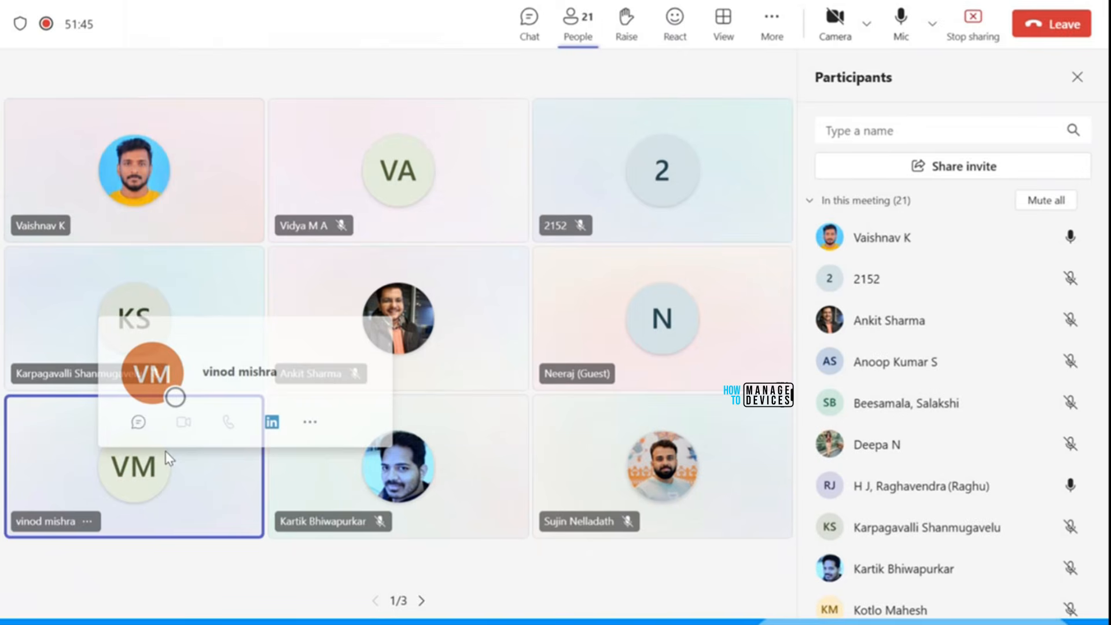
pyautogui.hotkey('alt', 'Tab')
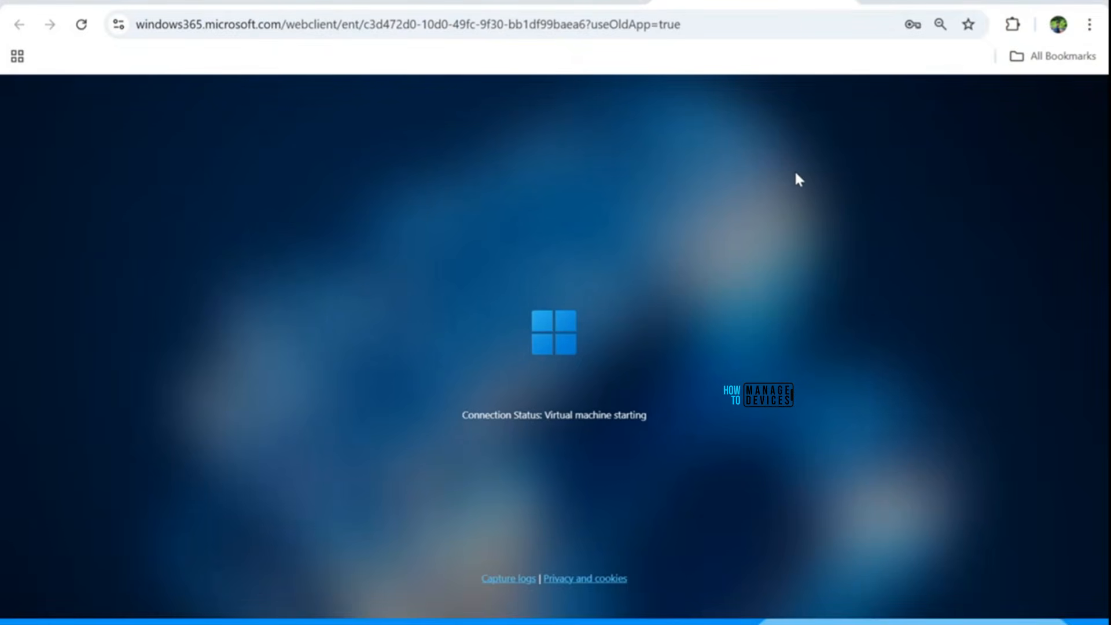
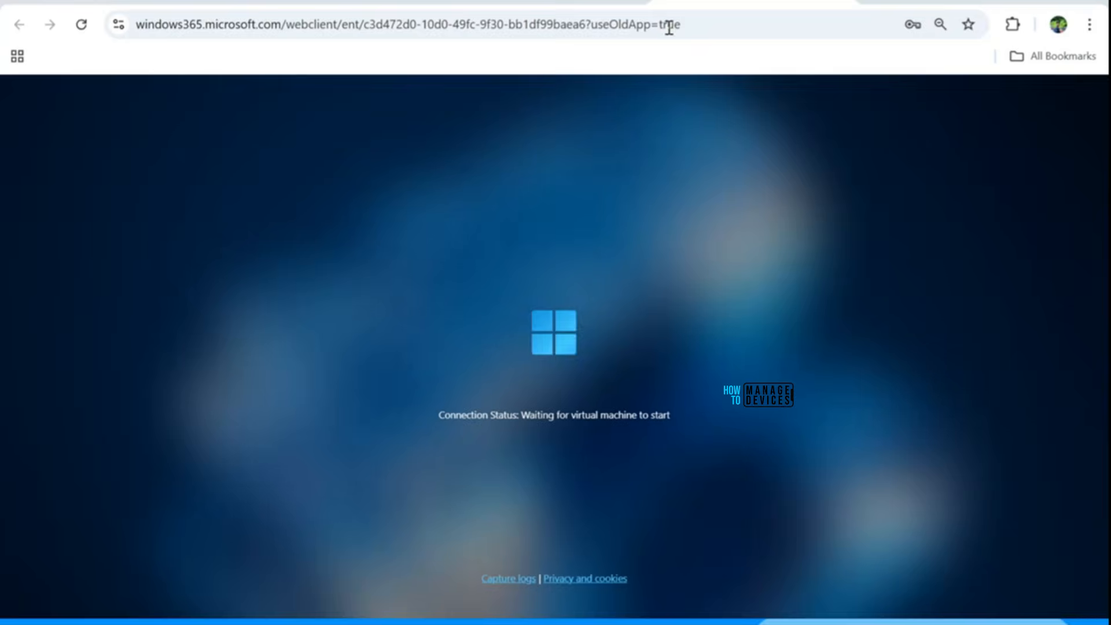
# Reload the Windows 365 web client page, leave it, and connect to the Cloud PC again.
pyautogui.click(698, 29)
pyautogui.press('Return')
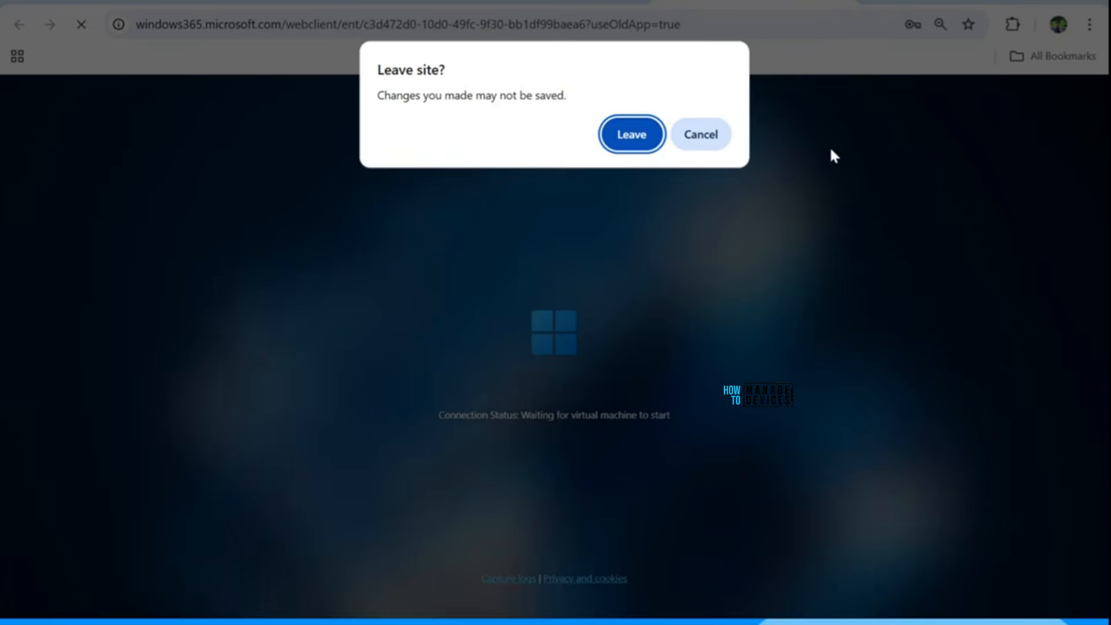
pyautogui.click(624, 136)
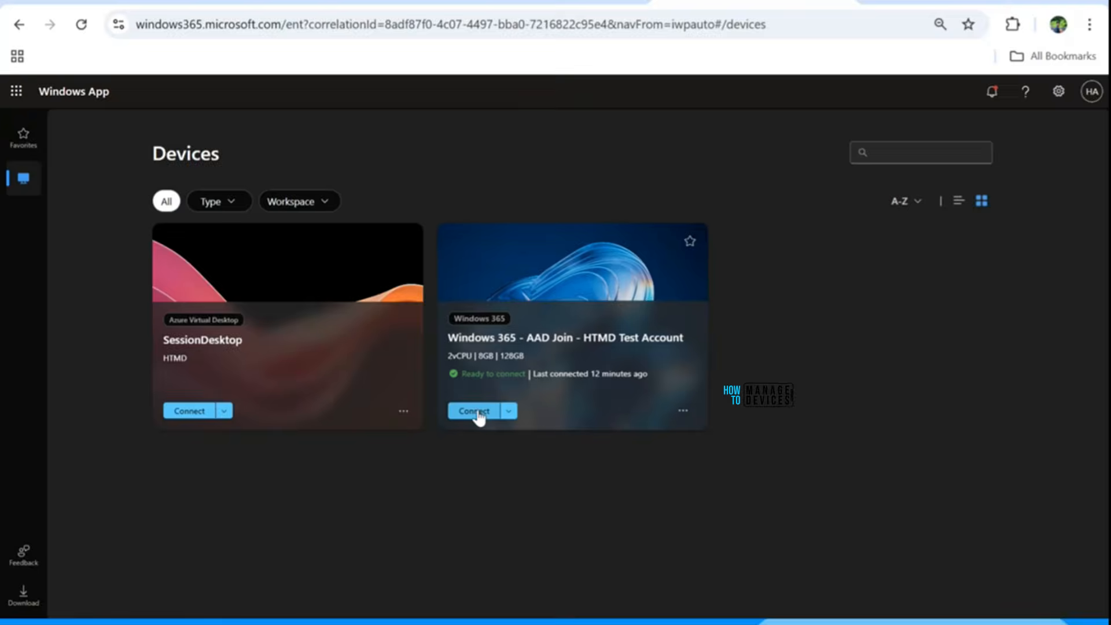
pyautogui.click(478, 411)
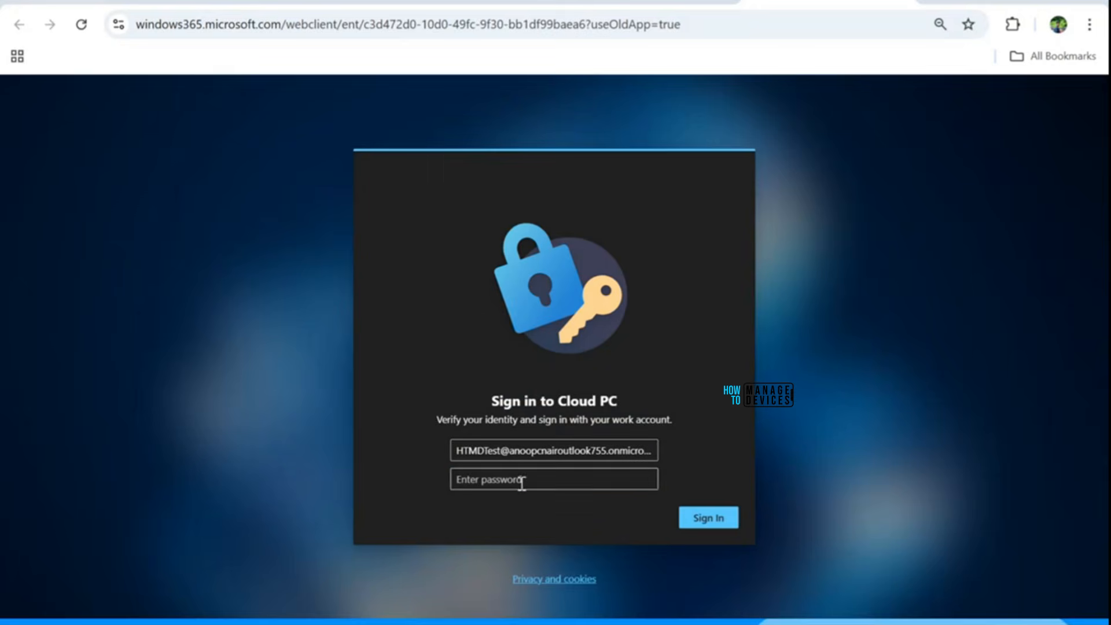
# Sign in with the work account password and exit full screen.
pyautogui.click(521, 483)
pyautogui.hotkey('ctrl', 'v')
pyautogui.click(712, 517)
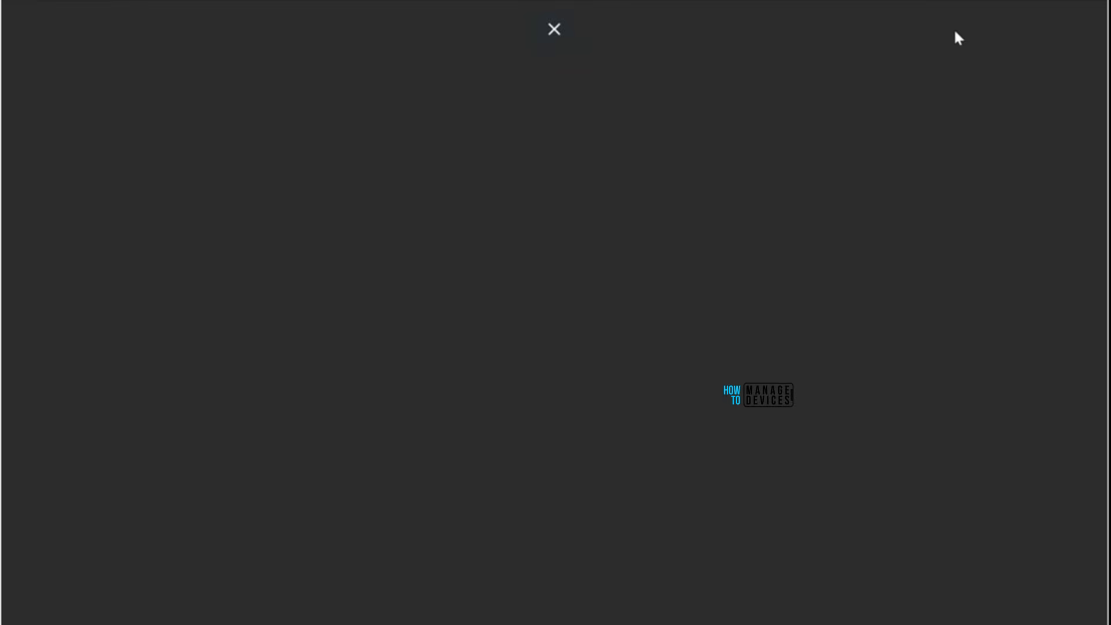
pyautogui.click(1003, 1)
# Sync CPC-HTMDT-F8YYT from its Intune Overview, then reopen it from Windows devices.
pyautogui.click(276, 2)
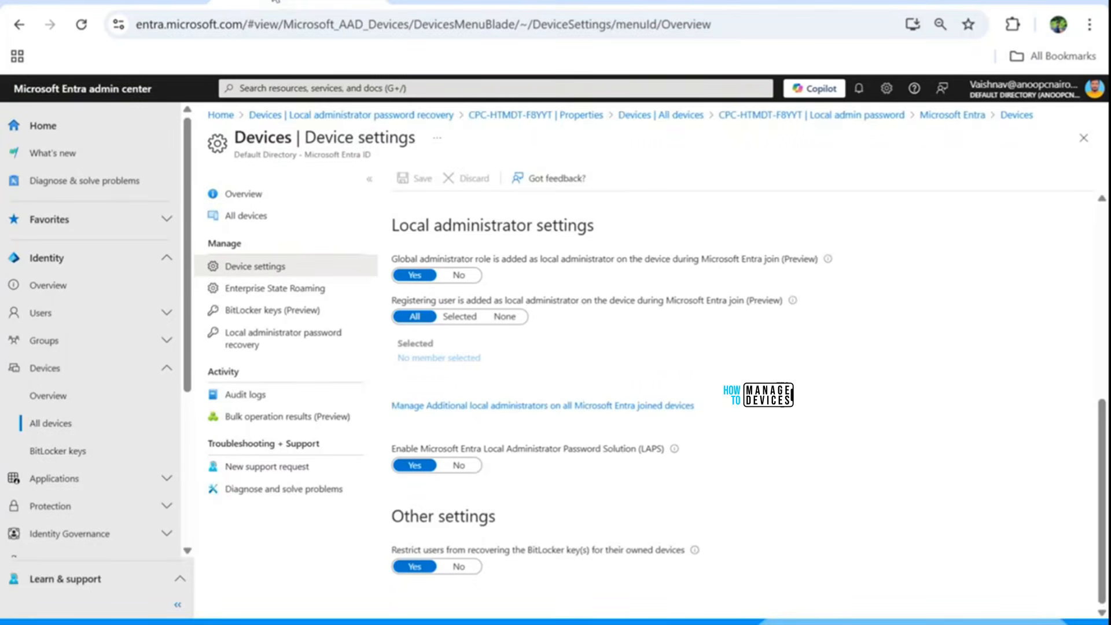
pyautogui.click(150, 1)
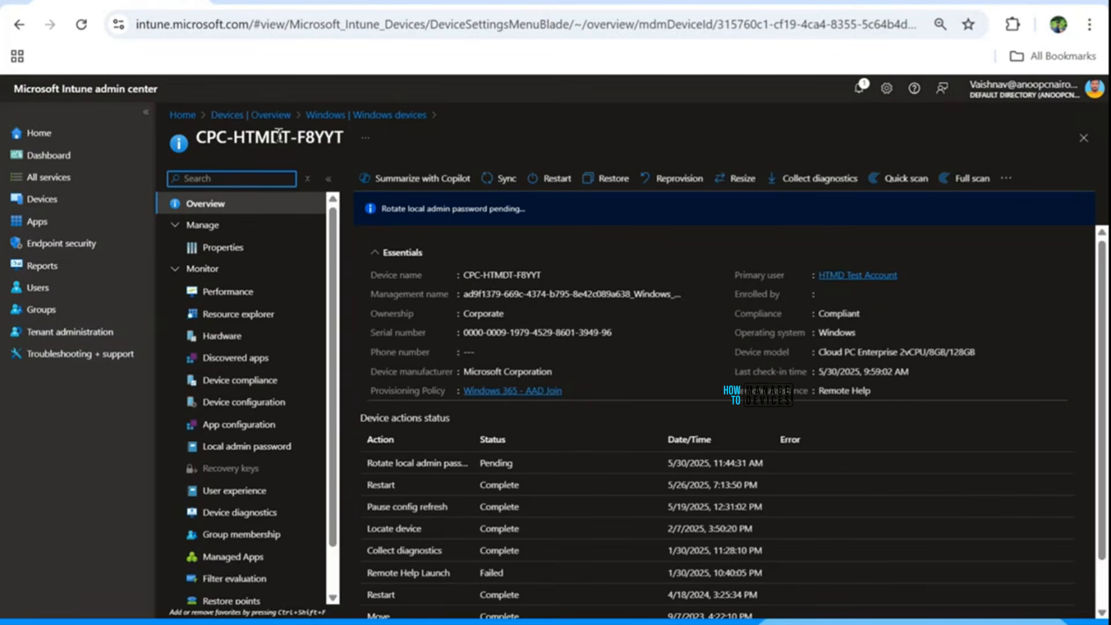
pyautogui.click(501, 183)
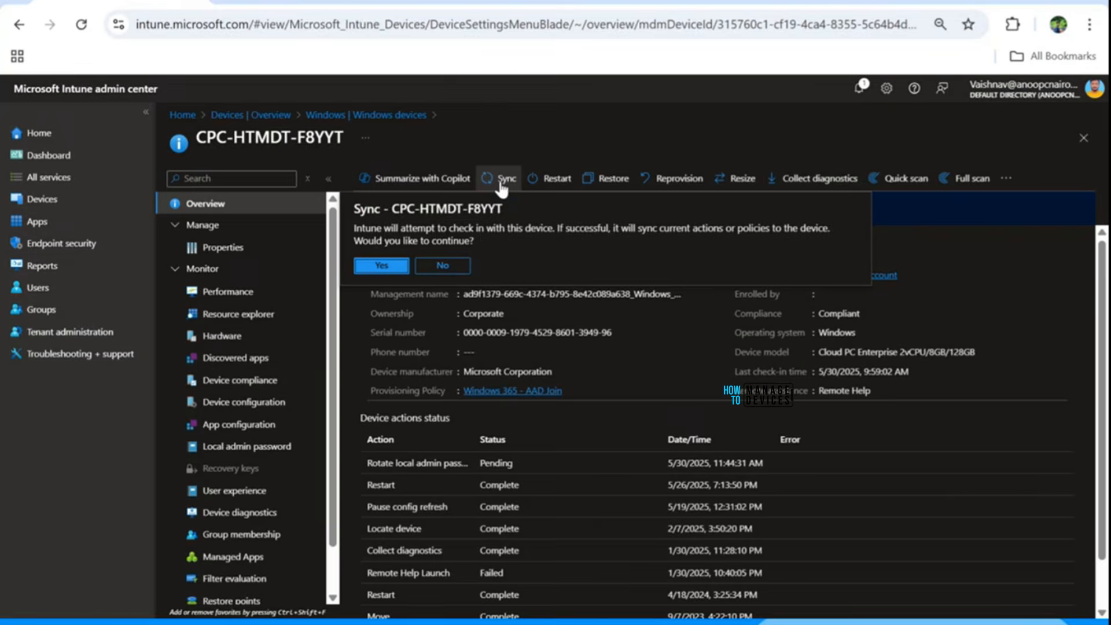
pyautogui.click(382, 265)
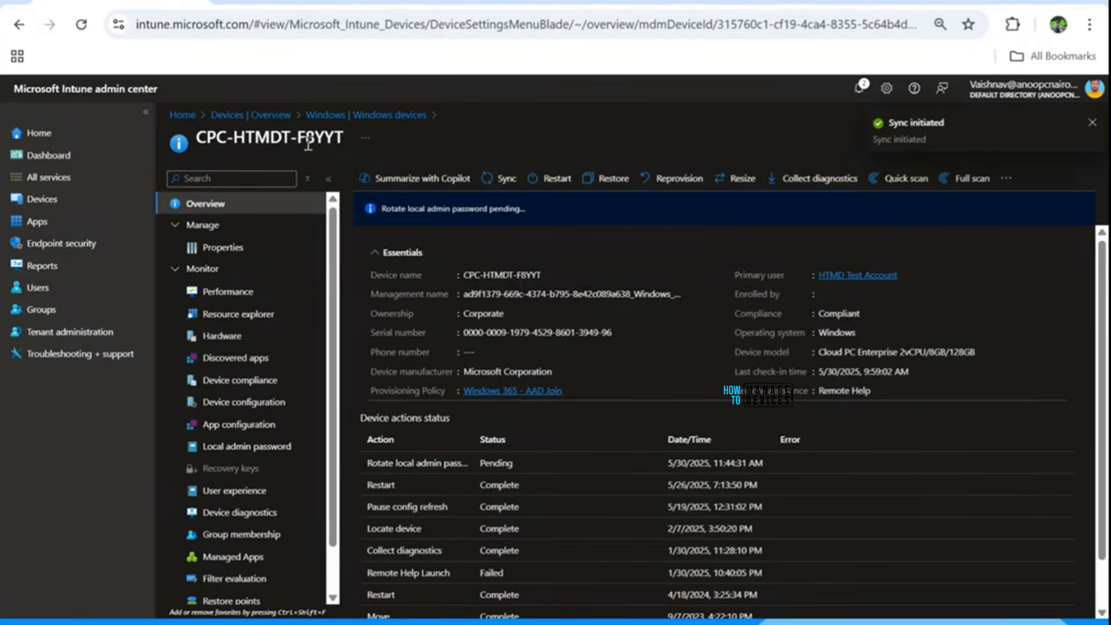
pyautogui.click(355, 117)
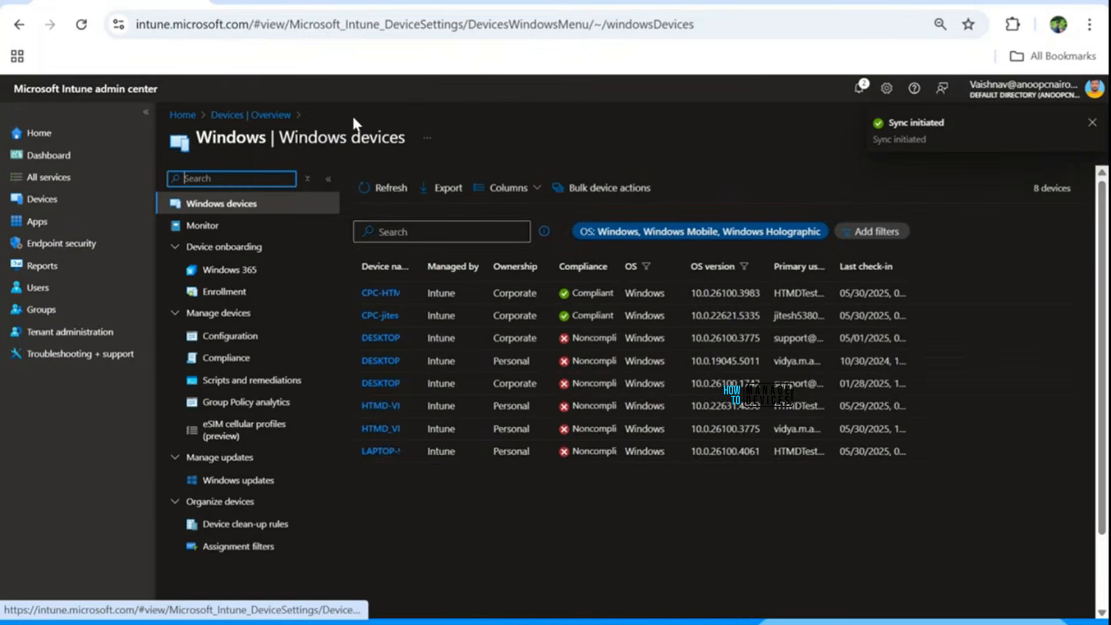
pyautogui.click(403, 292)
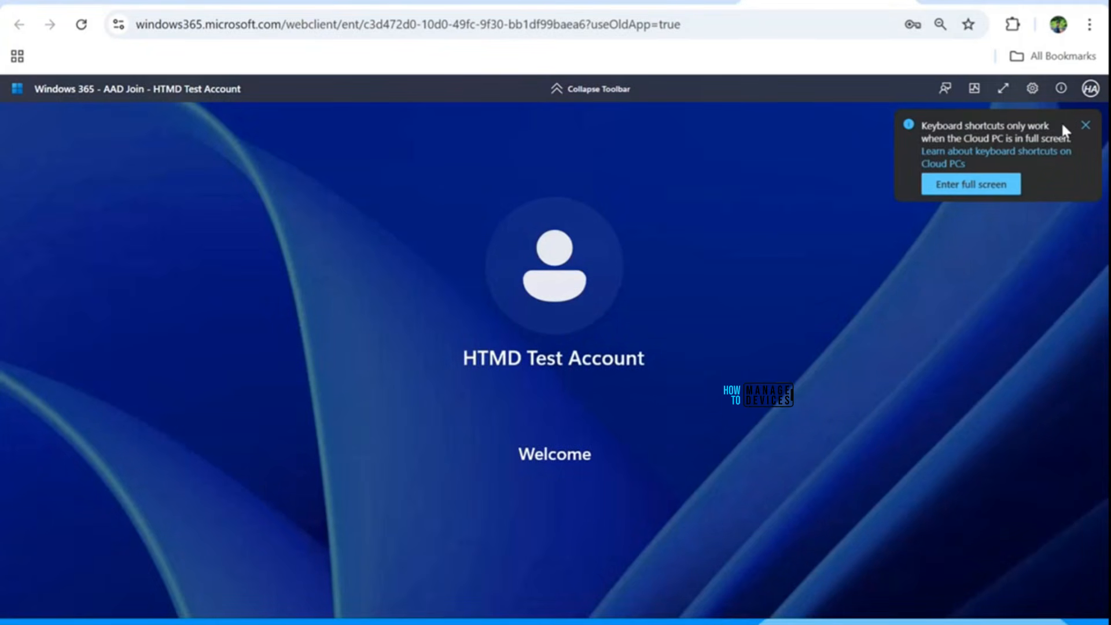
# Dismiss the keyboard-shortcuts notice and put the Cloud PC session in full screen.
pyautogui.click(1085, 125)
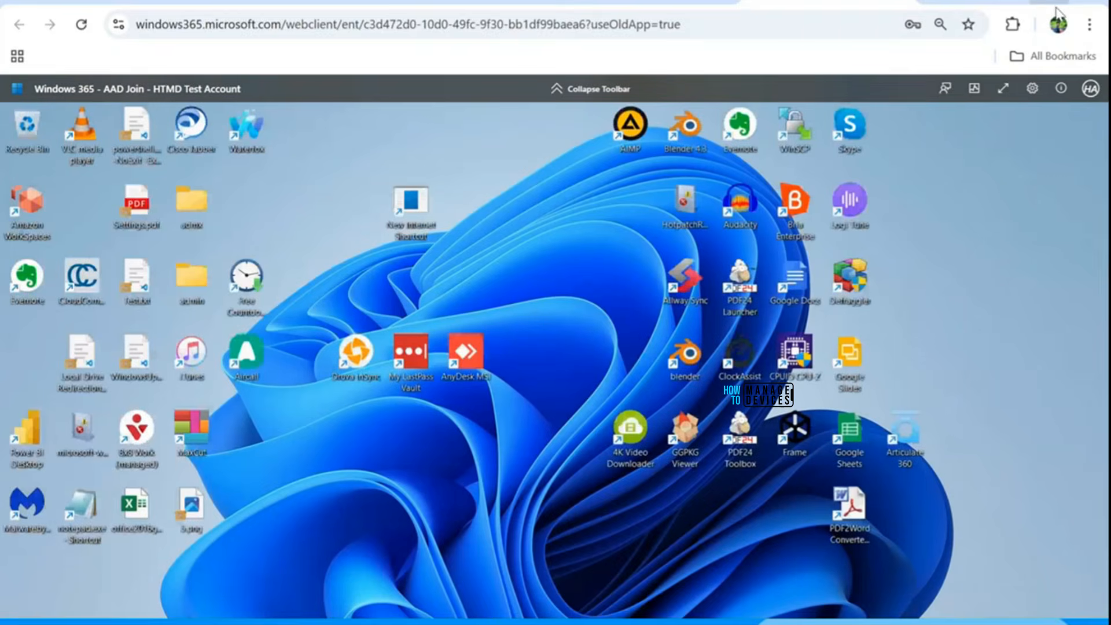
pyautogui.click(1003, 89)
pyautogui.press('Escape')
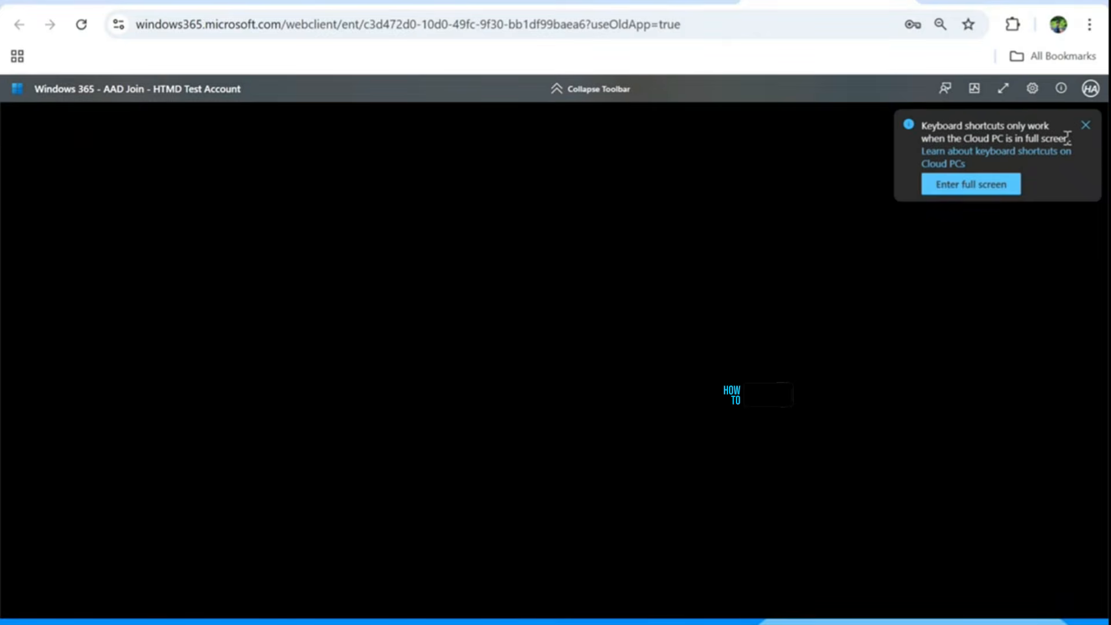
pyautogui.click(1085, 125)
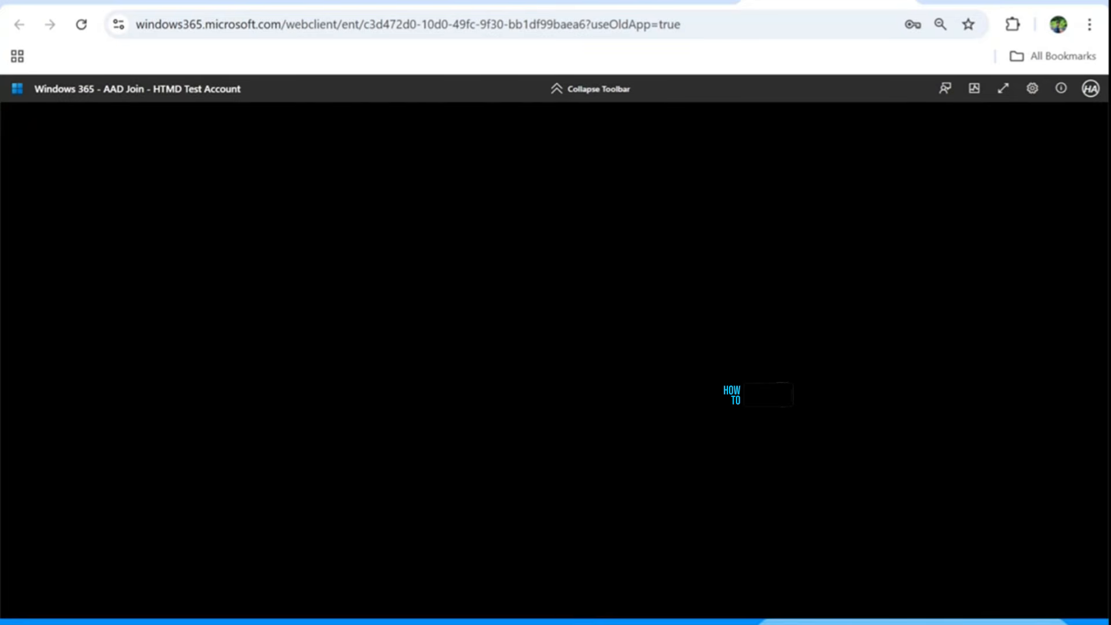
pyautogui.click(1001, 90)
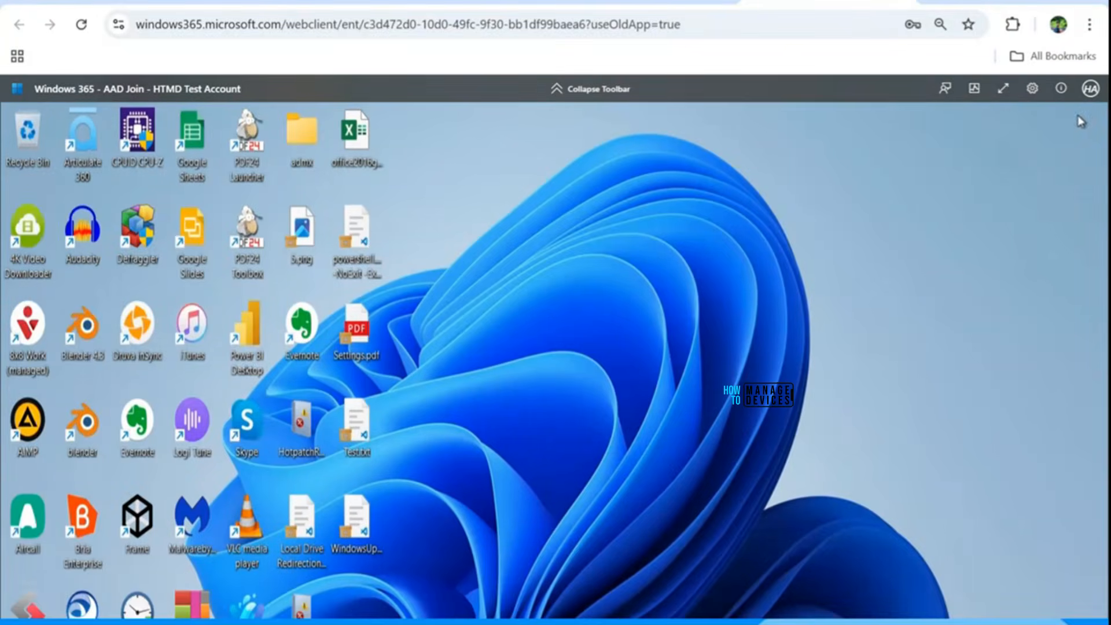
pyautogui.click(1003, 88)
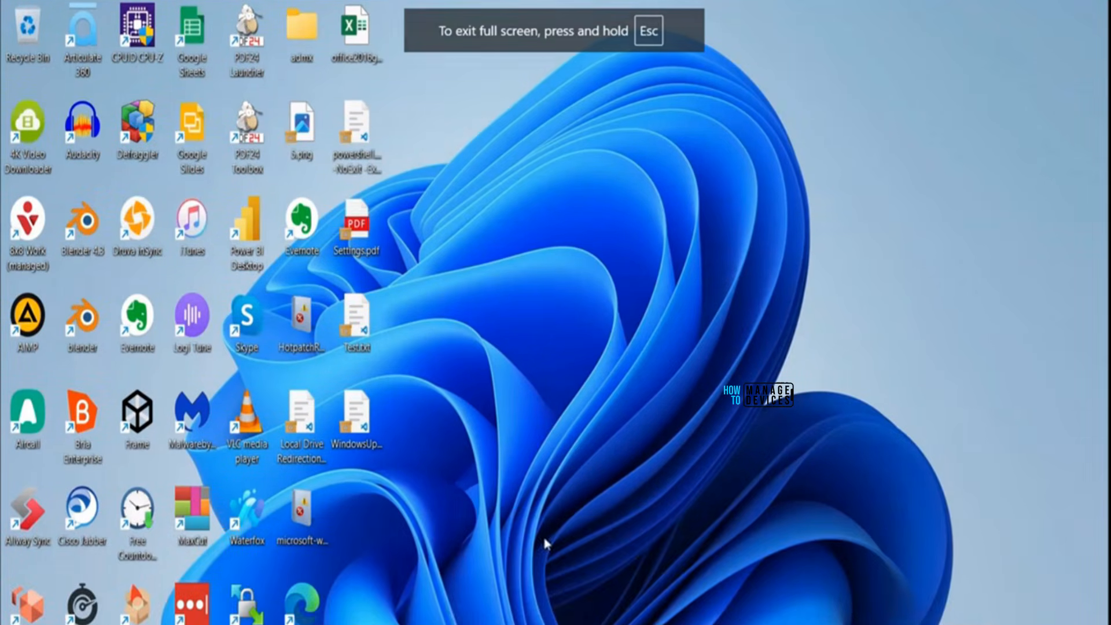
# Search Start for run and open the empty Run dialog.
pyautogui.click(1007, 9)
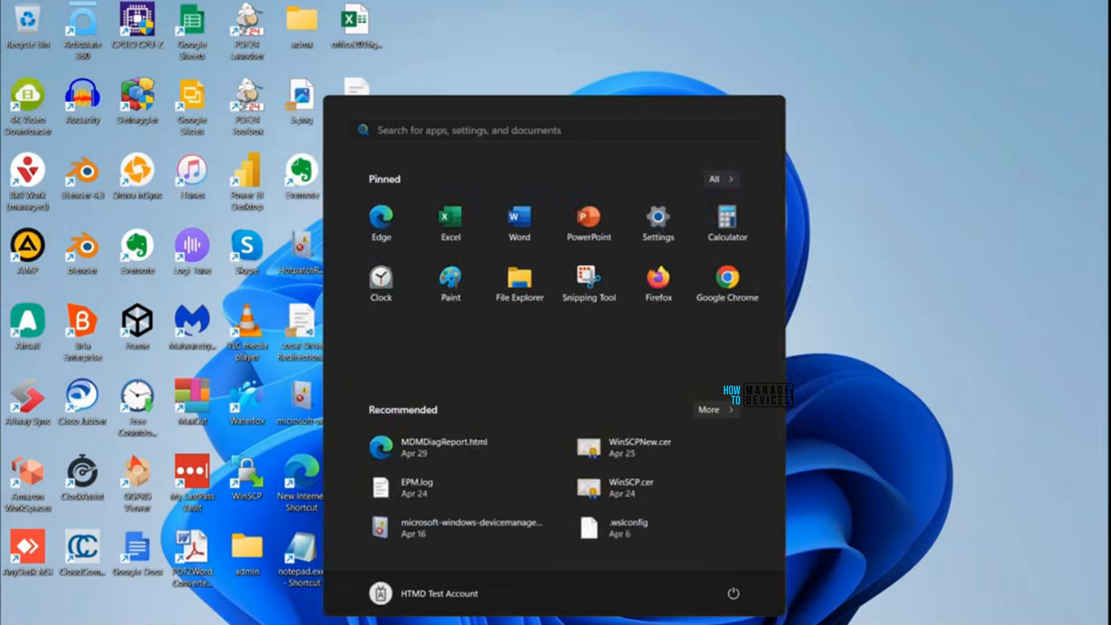
pyautogui.write('run')
pyautogui.press('Return')
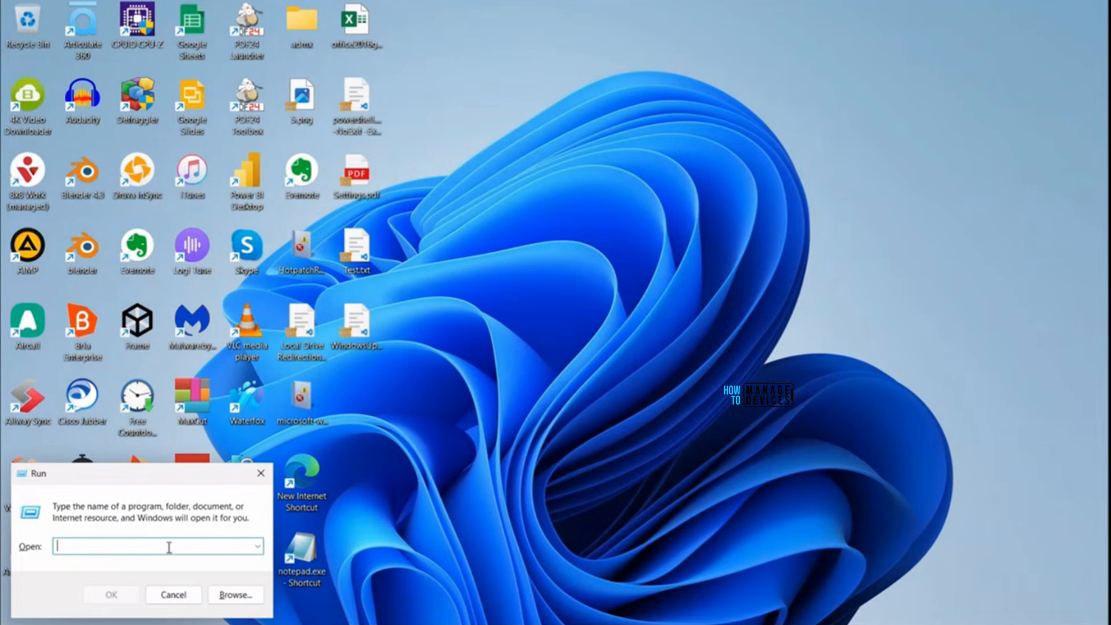
# Launch Local Users and Groups elevated from Run, then return to the windowed session.
pyautogui.write('test')
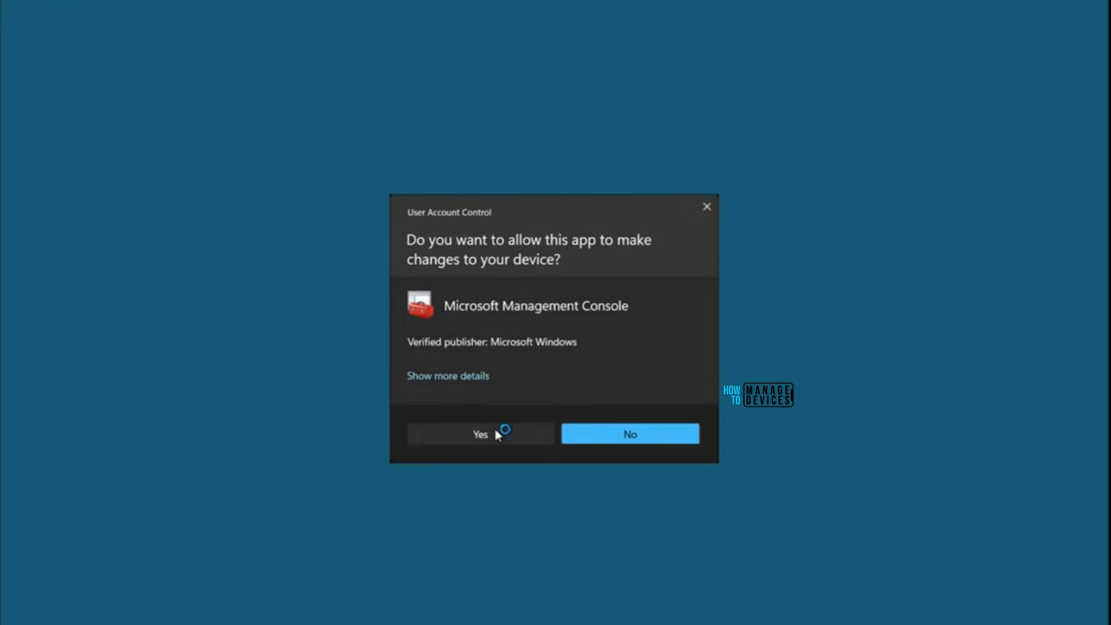
pyautogui.click(497, 434)
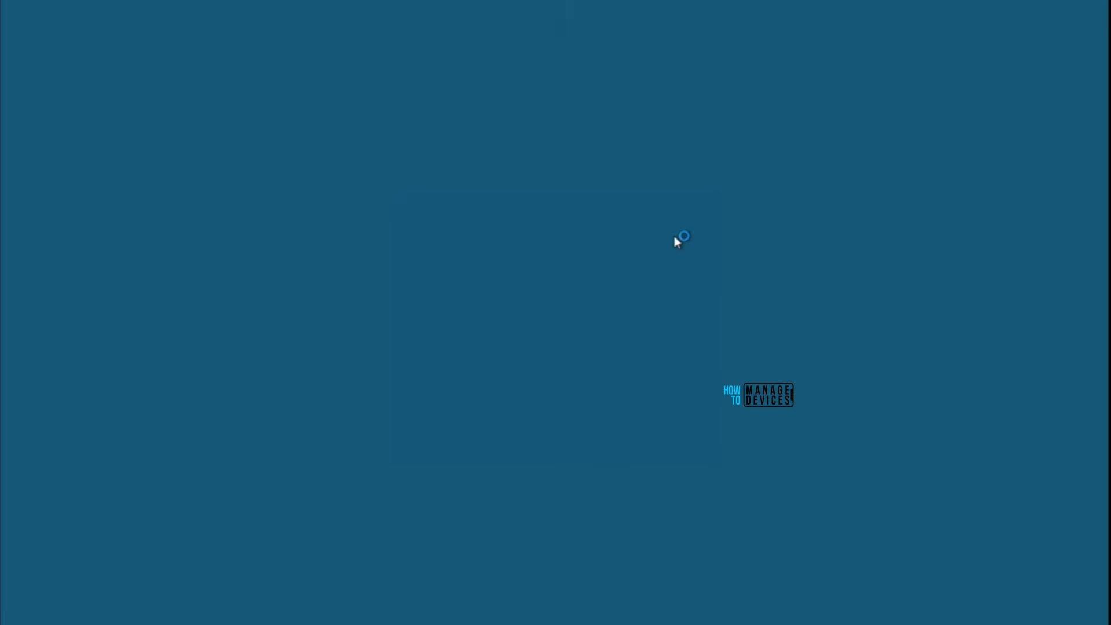
pyautogui.click(553, 27)
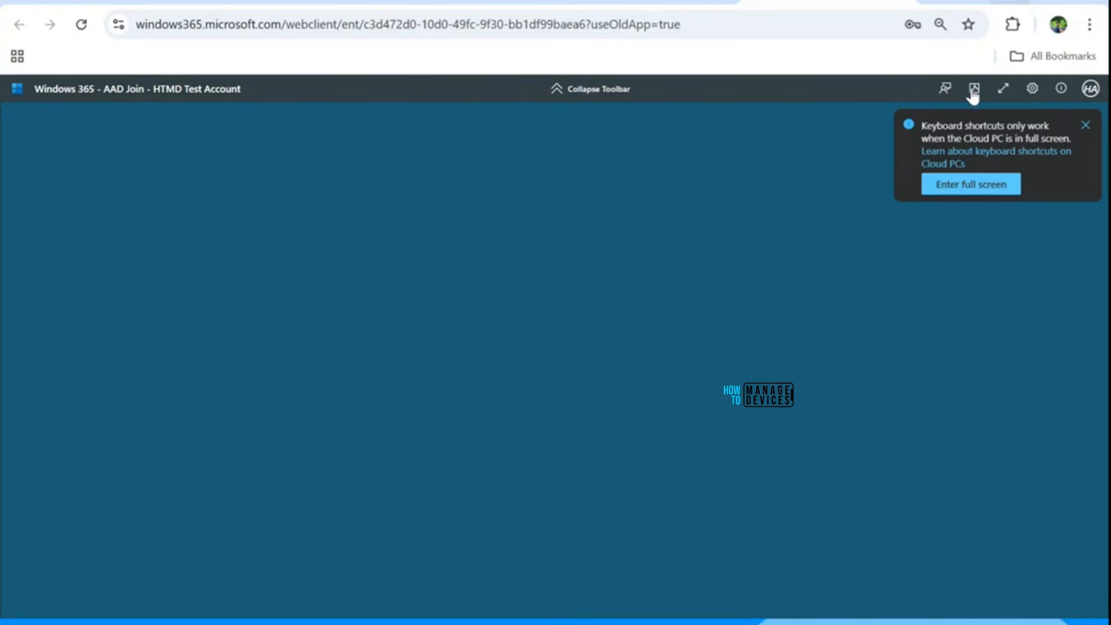
pyautogui.click(1085, 125)
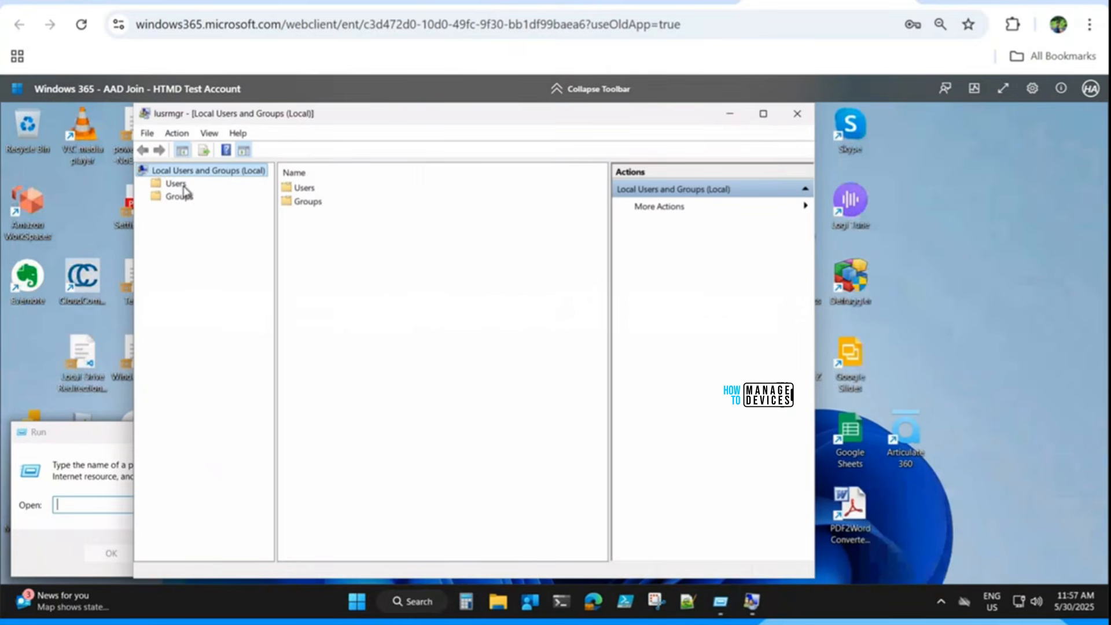
# Open HTMD222206's properties under Users and apply Full name 'gfgfgf', which is refused.
pyautogui.click(183, 186)
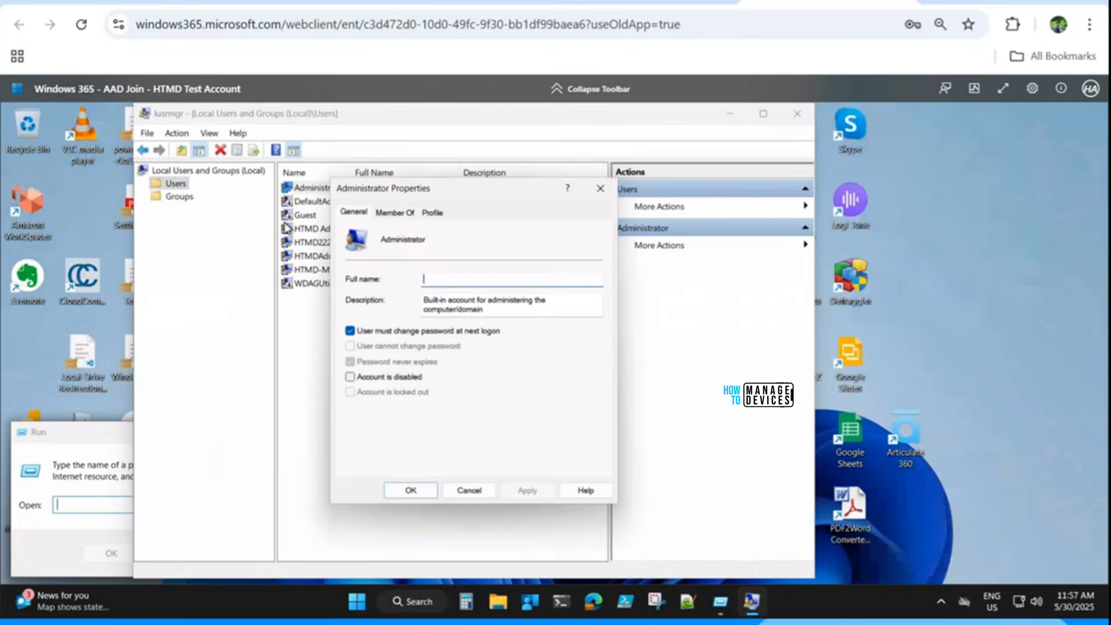
pyautogui.click(600, 188)
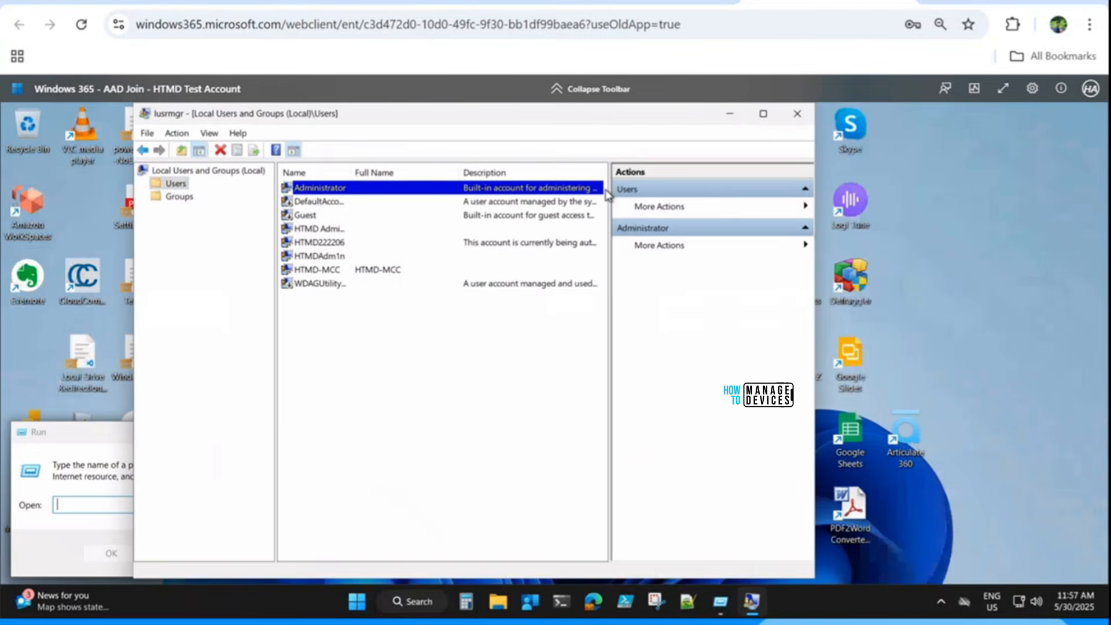
pyautogui.click(327, 244)
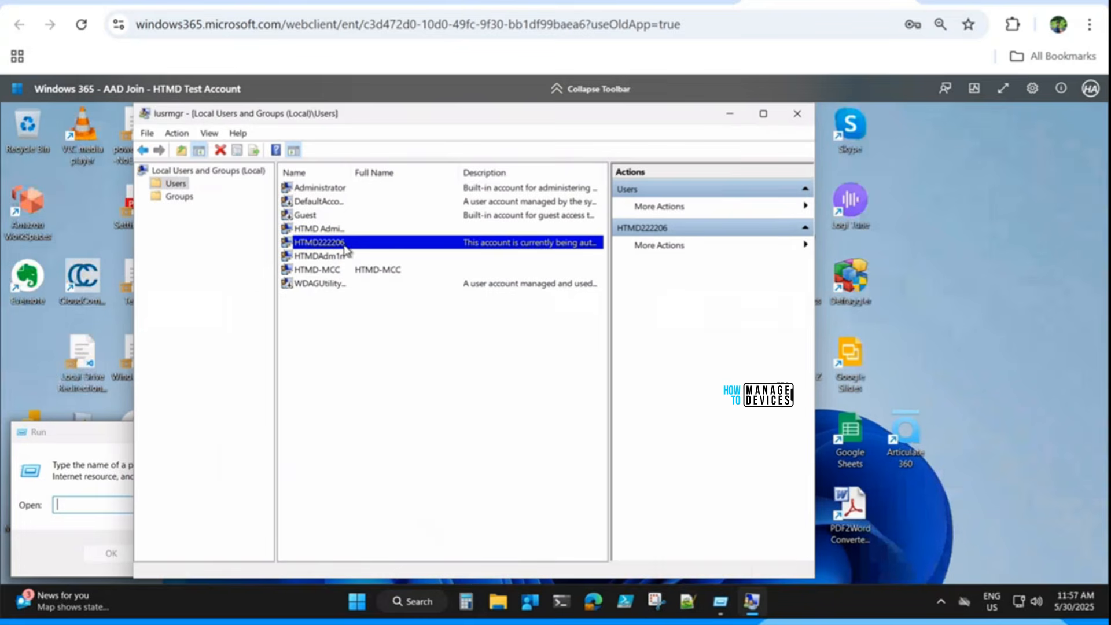
pyautogui.rightClick(493, 248)
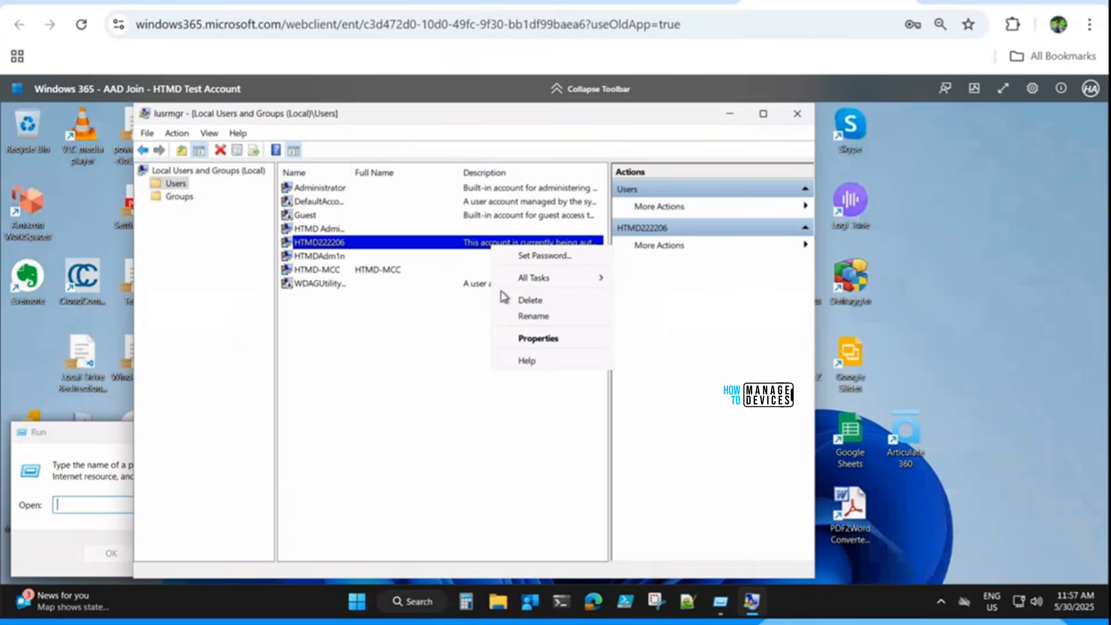
pyautogui.click(522, 345)
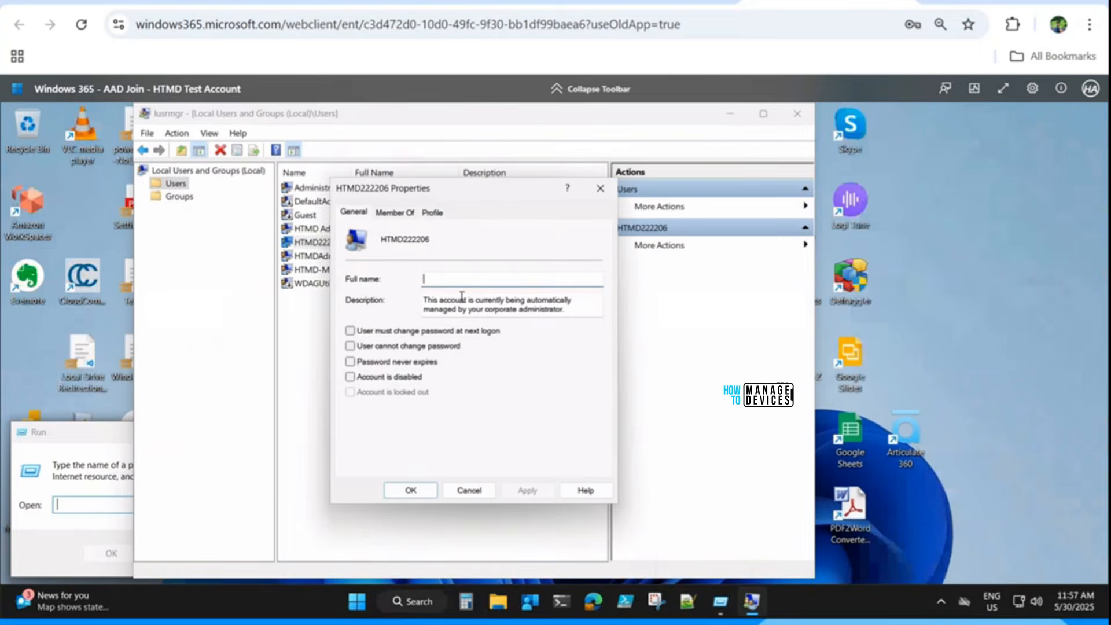
pyautogui.write('gfgfgf')
pyautogui.click(528, 492)
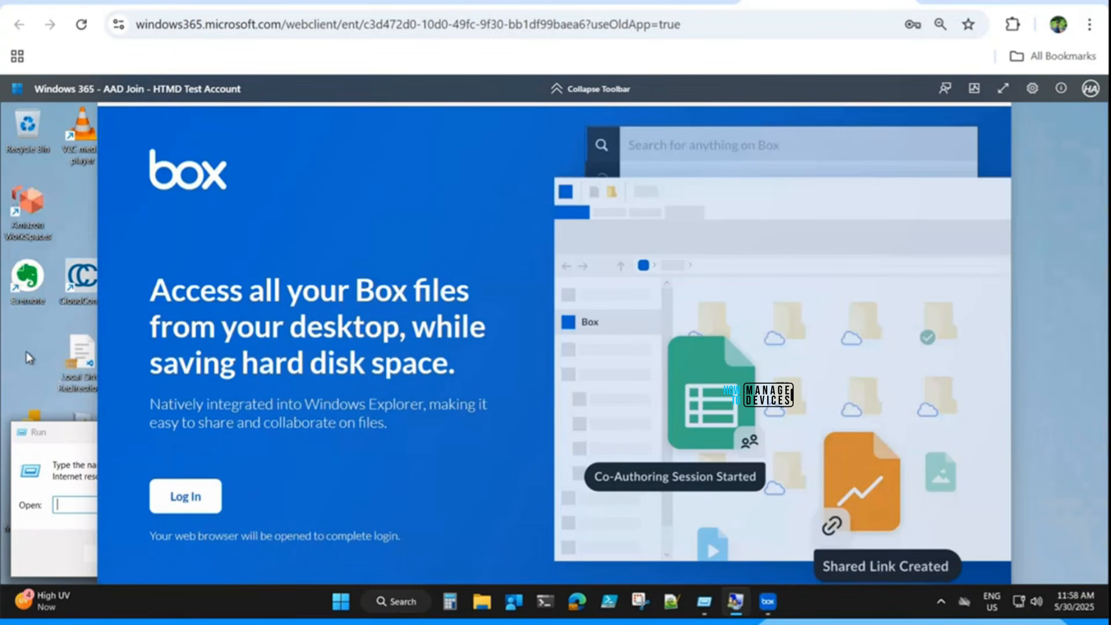
# Open a new File Explorer window on the Cloud PC.
pyautogui.press('super')
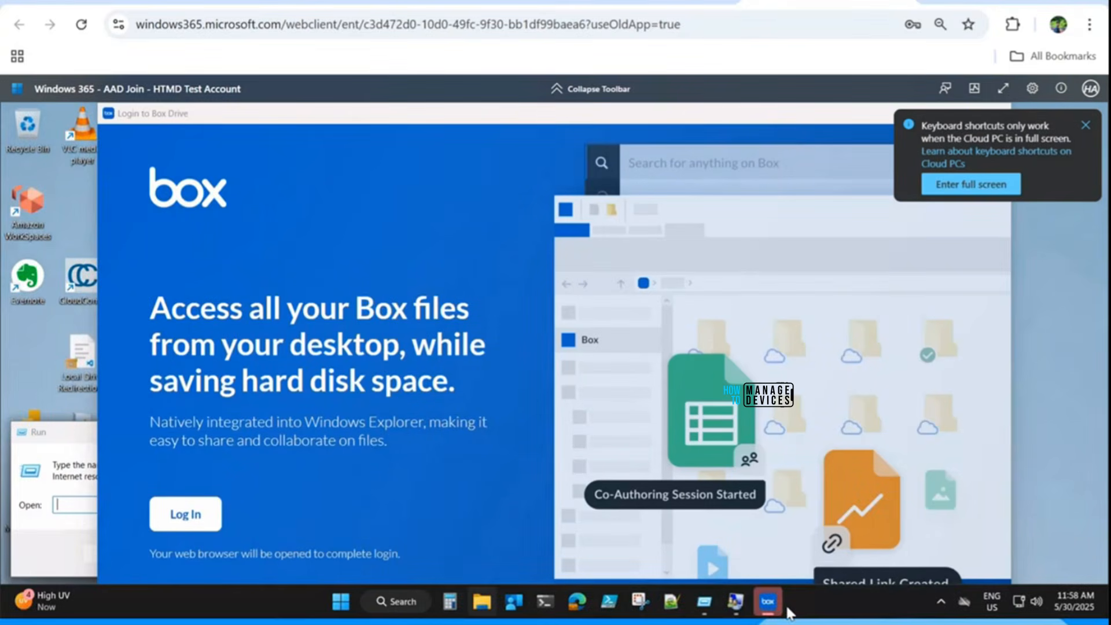
pyautogui.moveTo(738, 607)
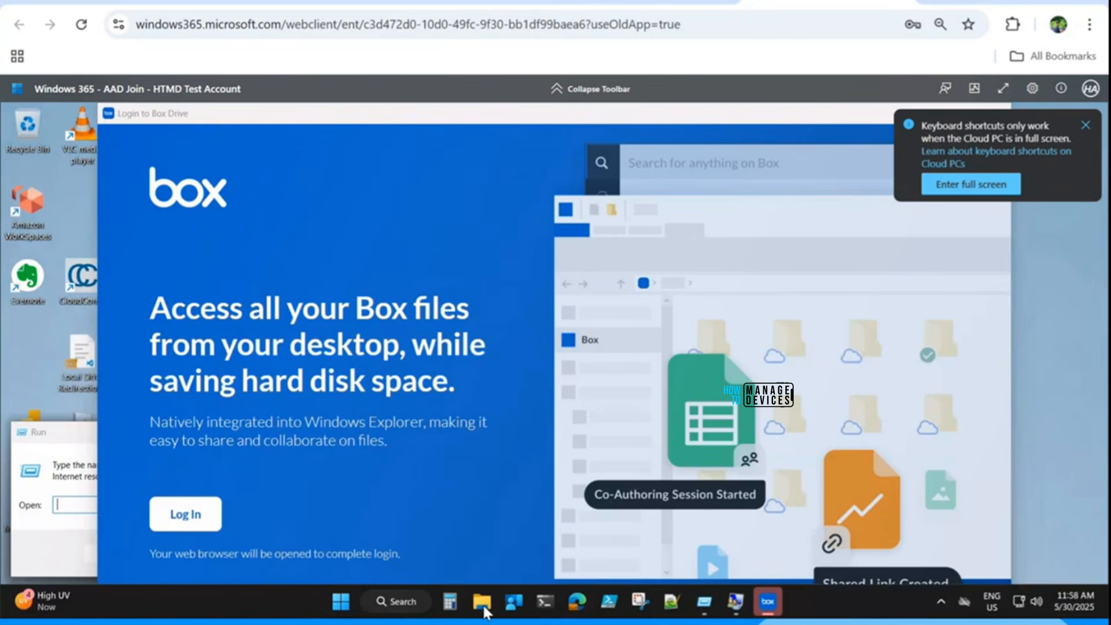
pyautogui.click(67, 445)
pyautogui.click(342, 602)
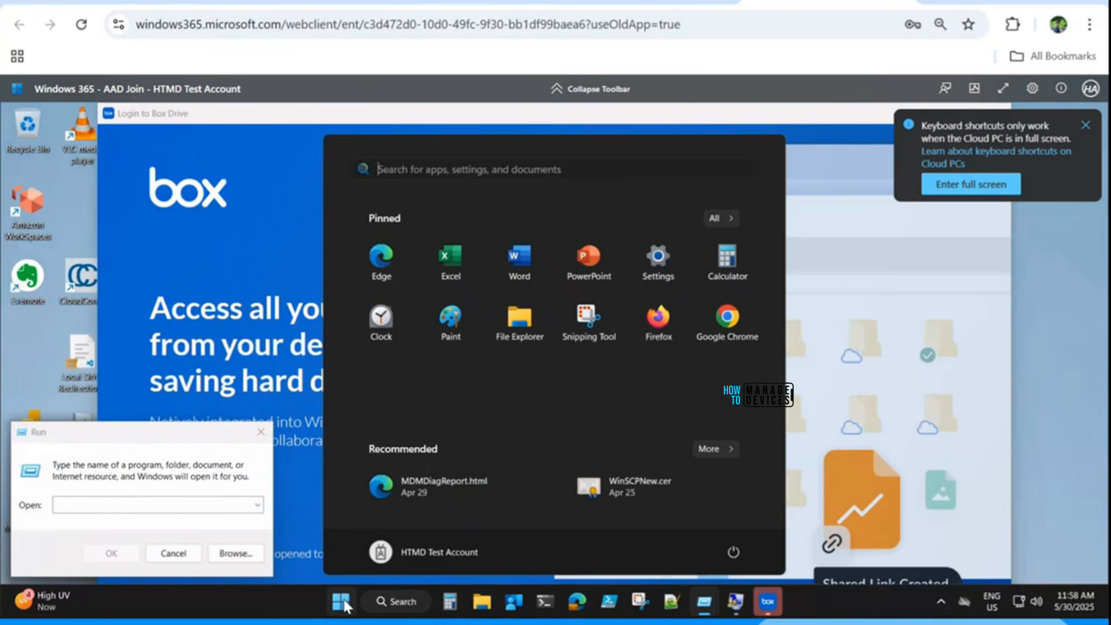
pyautogui.press('super+e')
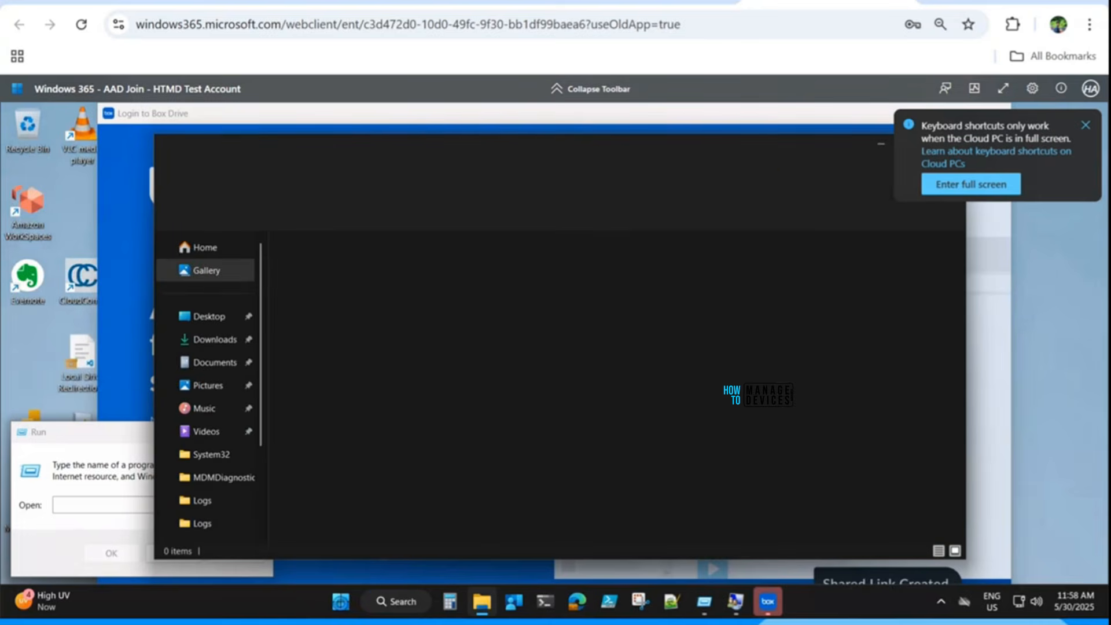
# Search Start for cmd, open Command Prompt's file location, and launch its shortcut.
pyautogui.click(339, 604)
pyautogui.write('cmd')
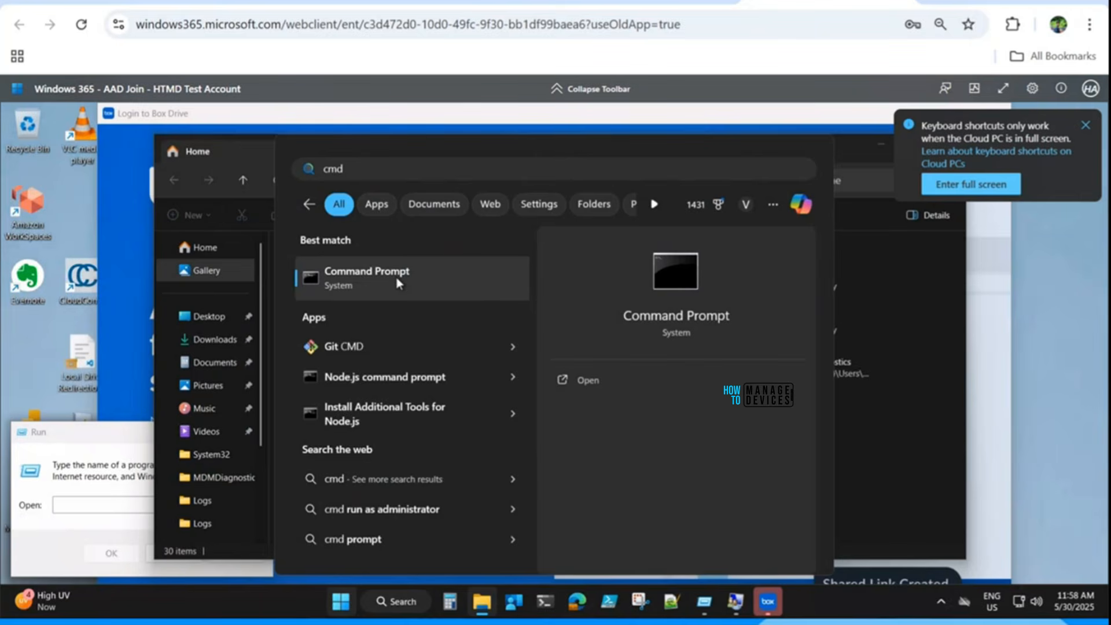
pyautogui.rightClick(398, 282)
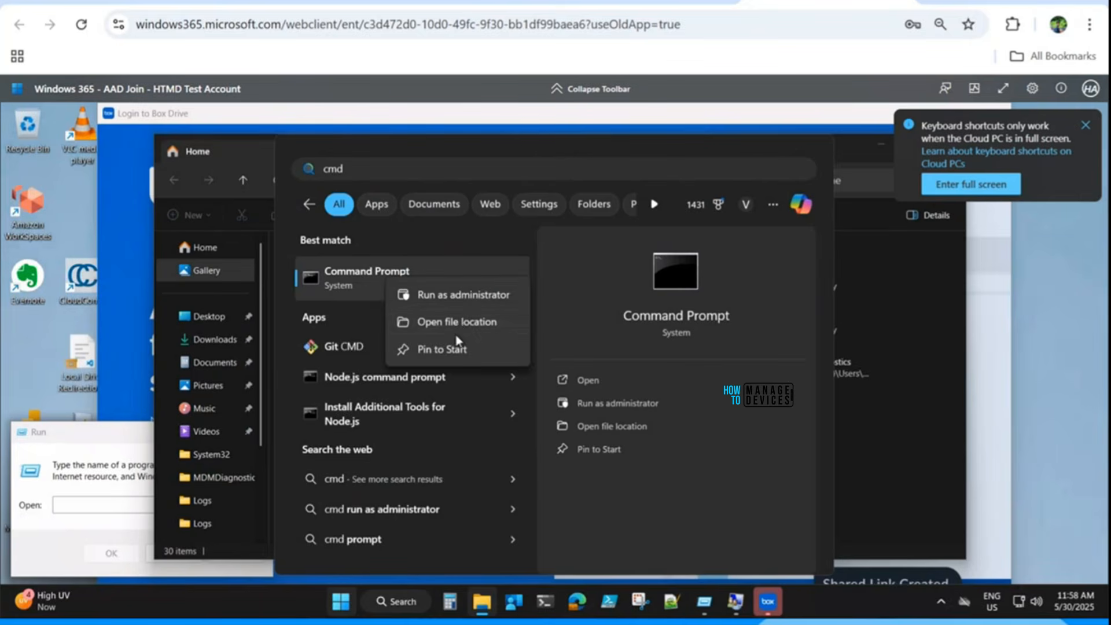
pyautogui.click(498, 322)
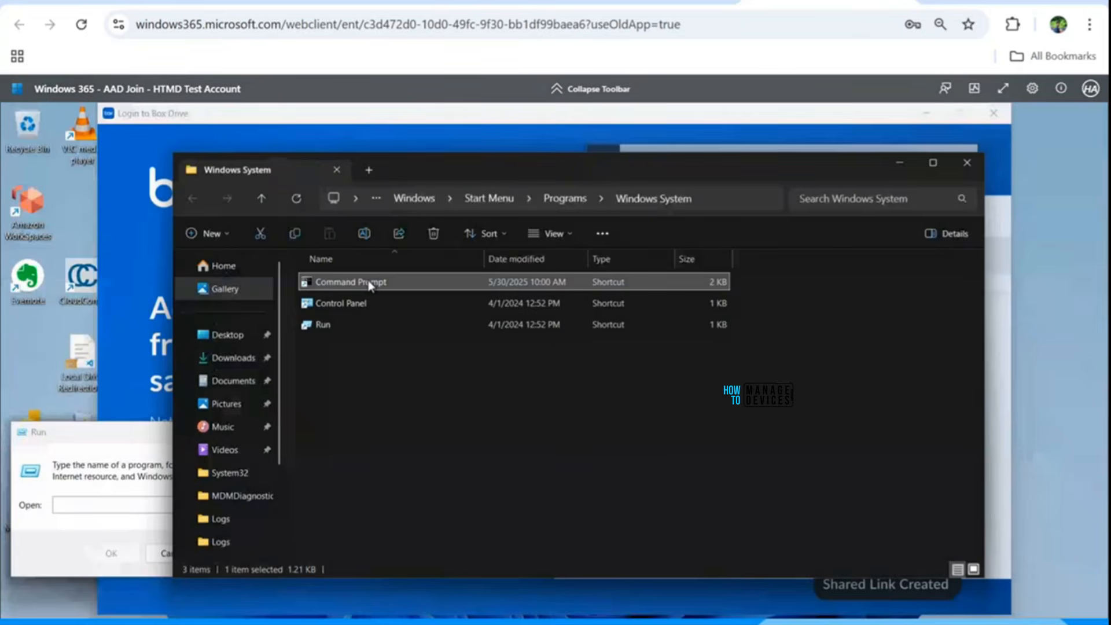
pyautogui.doubleClick(368, 282)
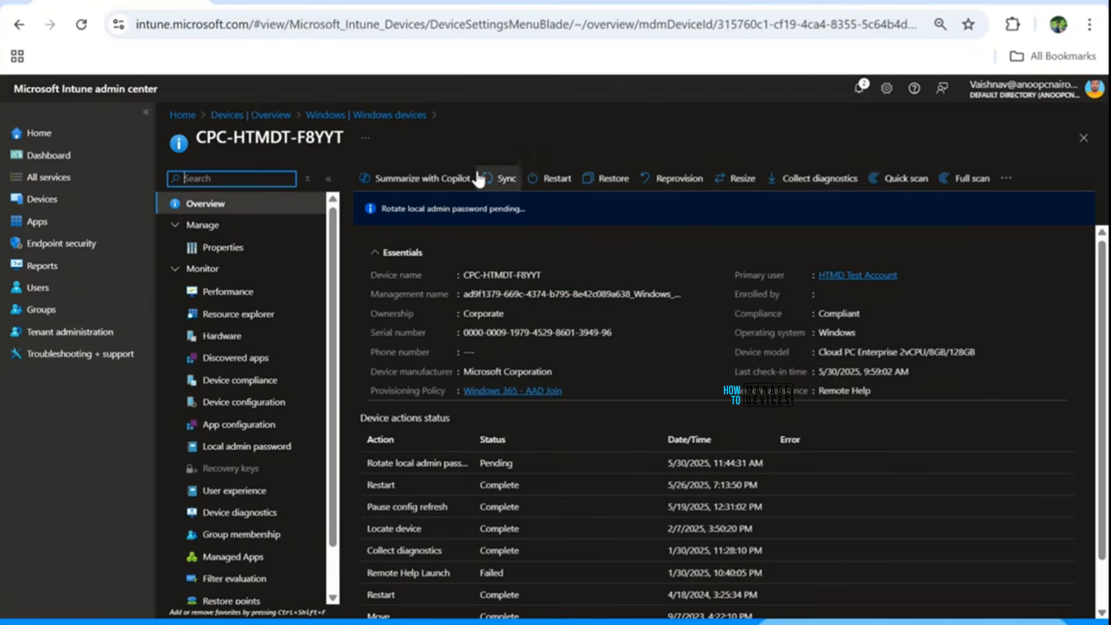
# Reopen CPC-HTMDT-F8YYT from Windows devices, then switch back to the Cloud PC session.
pyautogui.click(373, 115)
pyautogui.click(399, 294)
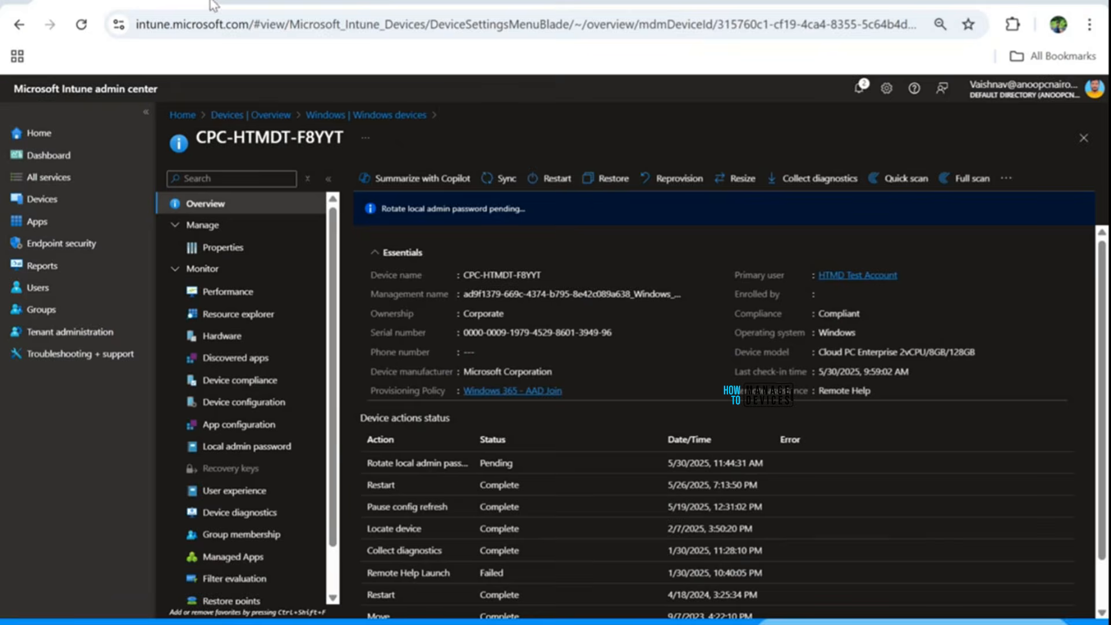
pyautogui.click(260, 1)
pyautogui.click(445, 1)
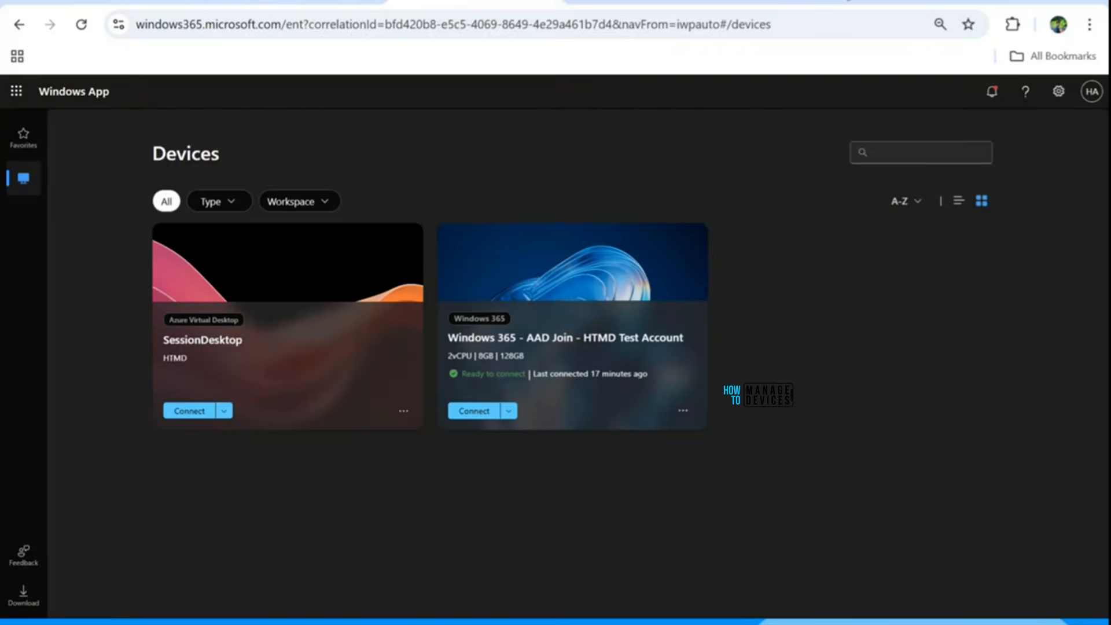
pyautogui.click(842, 1)
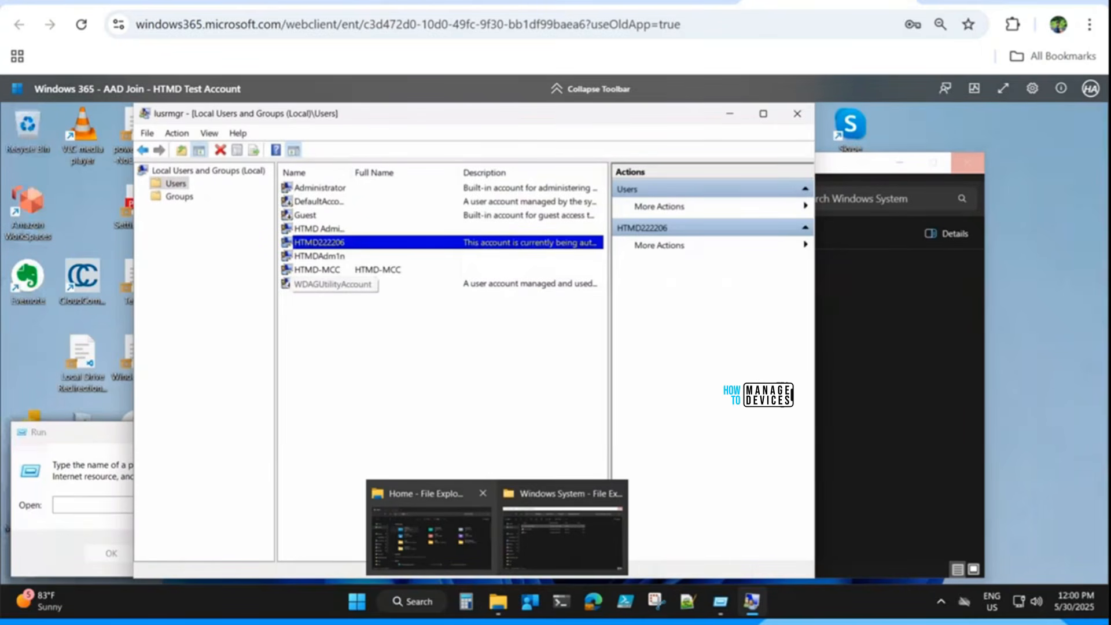
pyautogui.click(70, 436)
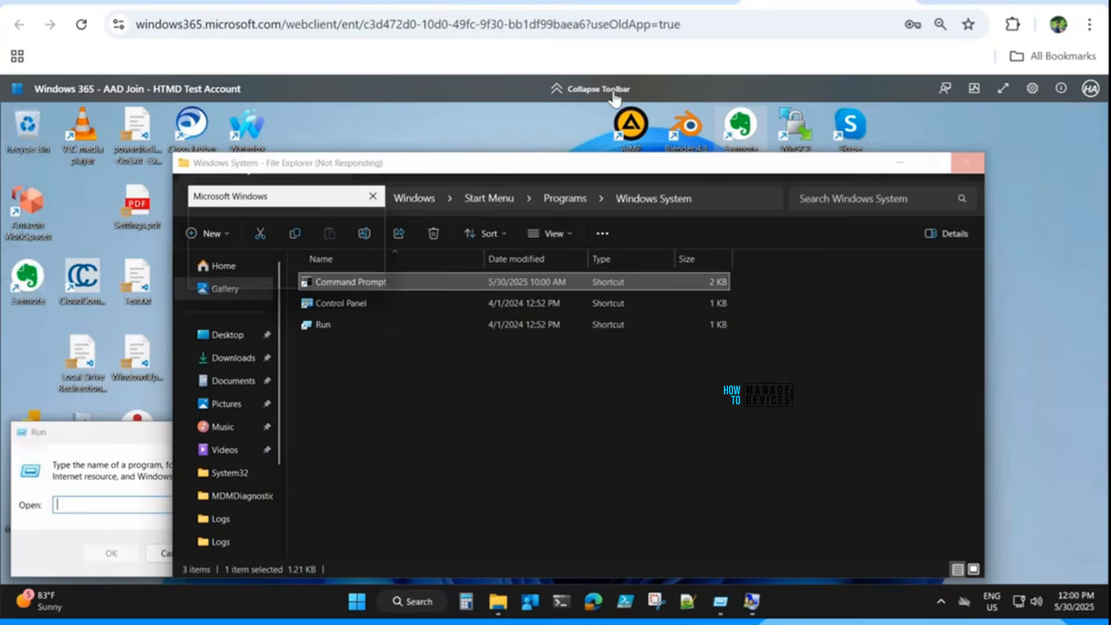
pyautogui.click(258, 1)
pyautogui.hotkey('alt', 'Tab')
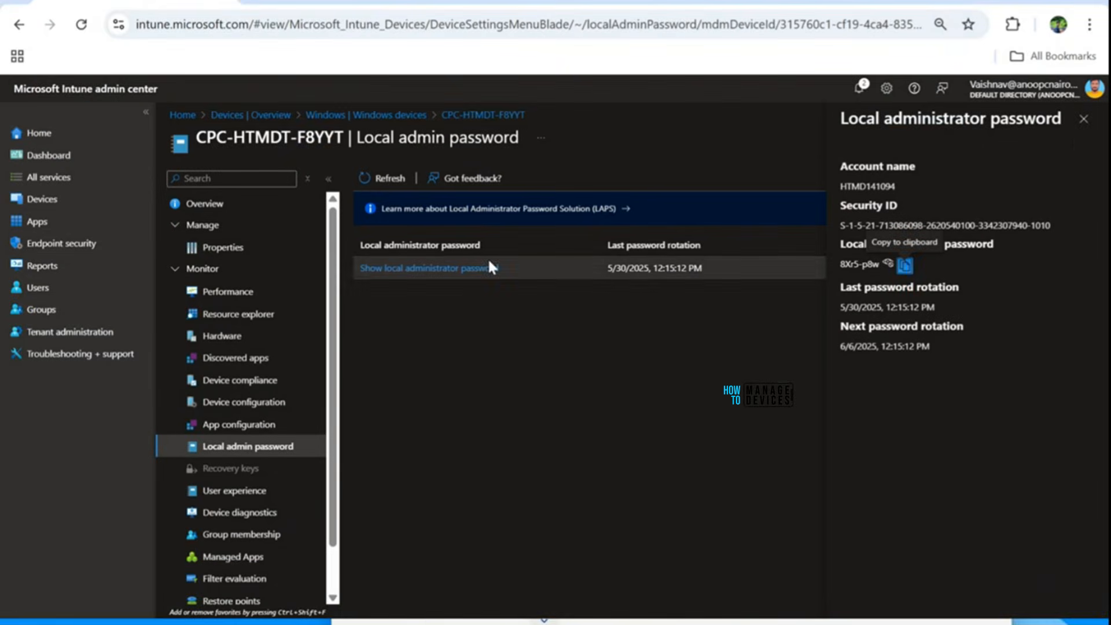
# Recheck CPC-HTMDT-F8YYT's Overview, then show its local administrator password details.
pyautogui.click(1083, 119)
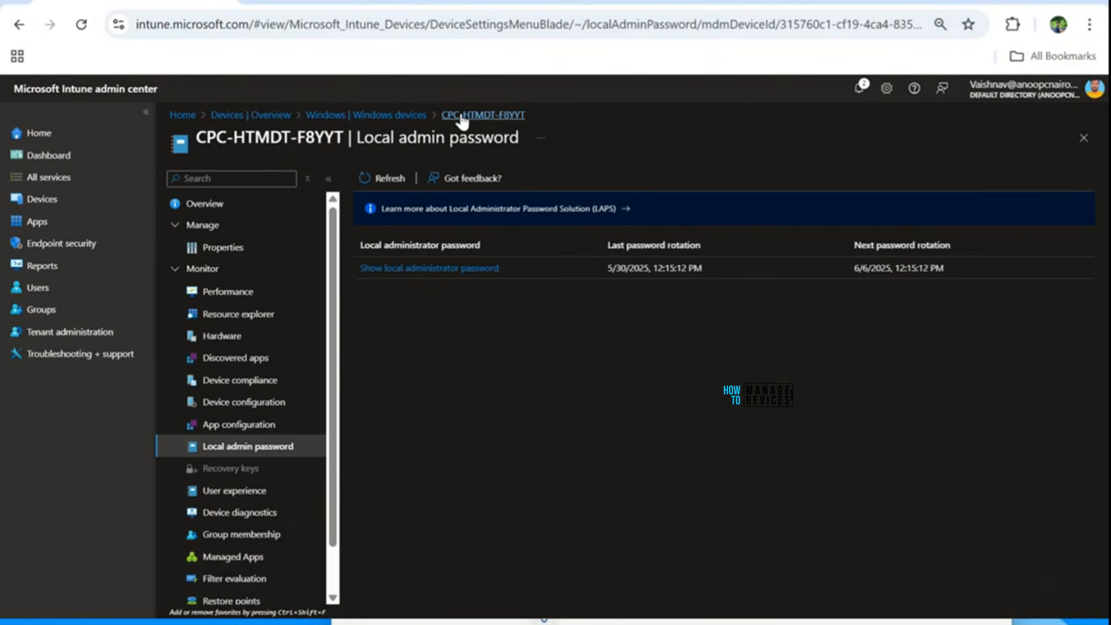
pyautogui.click(383, 119)
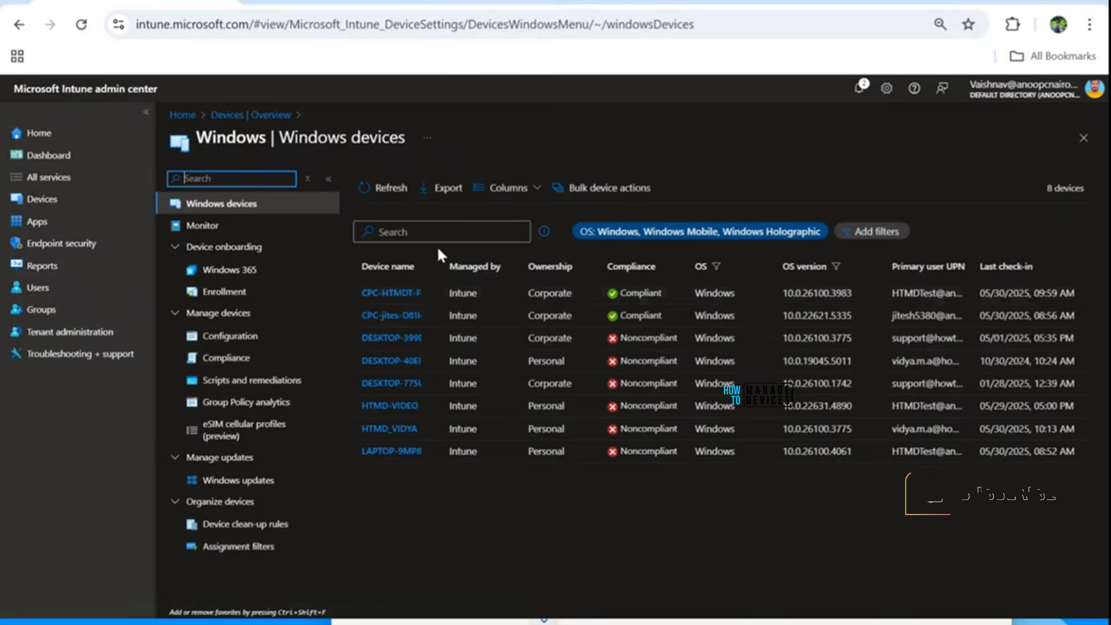
pyautogui.click(398, 294)
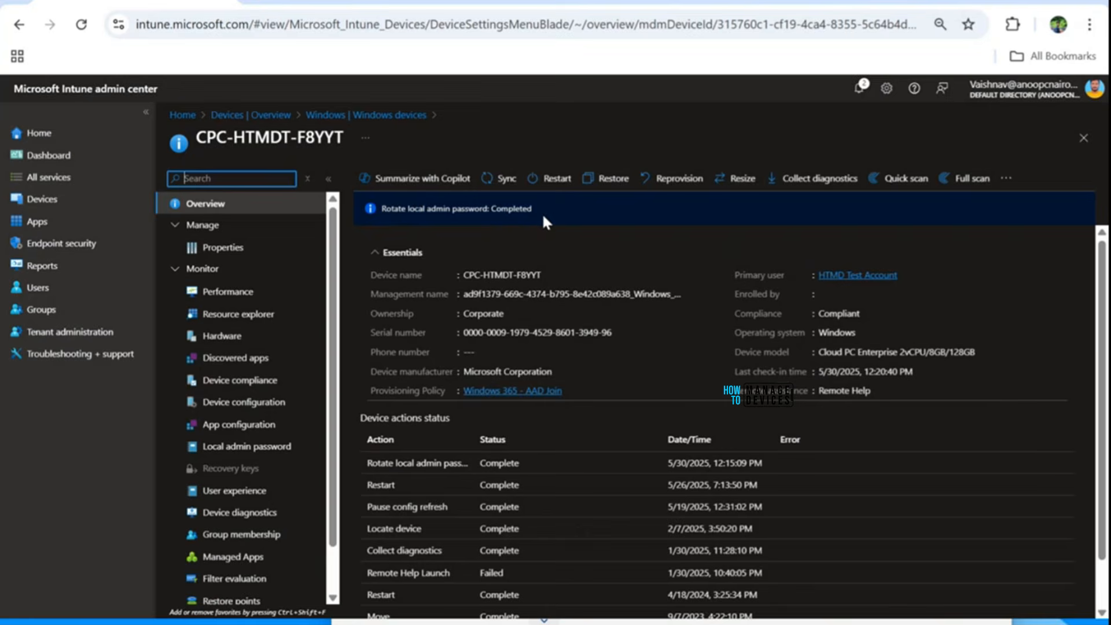
pyautogui.scroll(-2, 616, 426)
pyautogui.scroll(2, 488, 431)
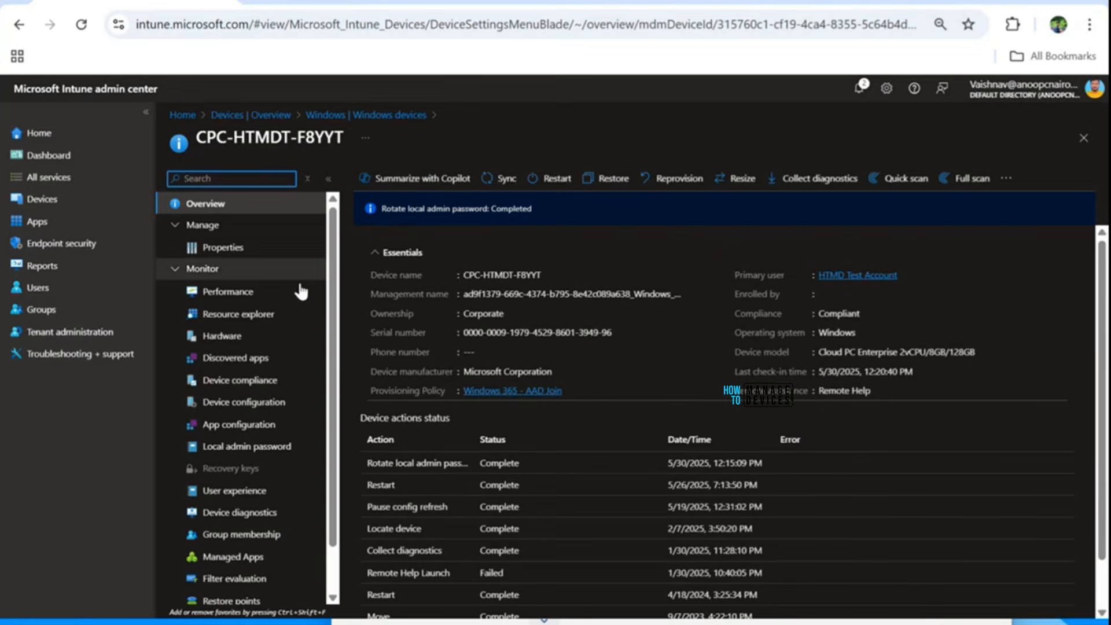
pyautogui.click(237, 451)
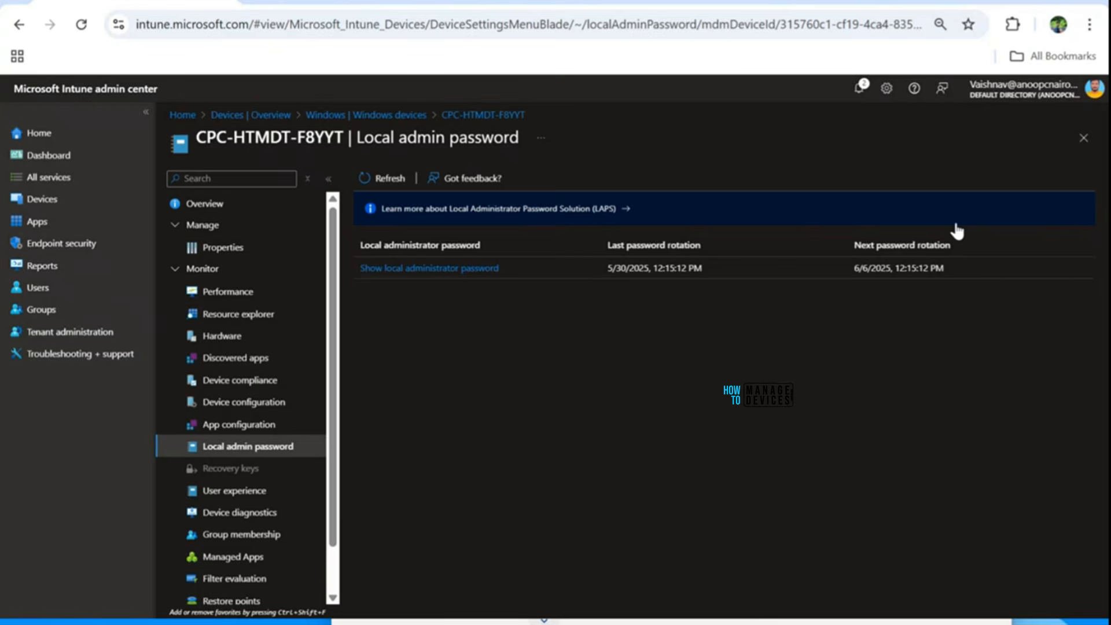
pyautogui.click(455, 269)
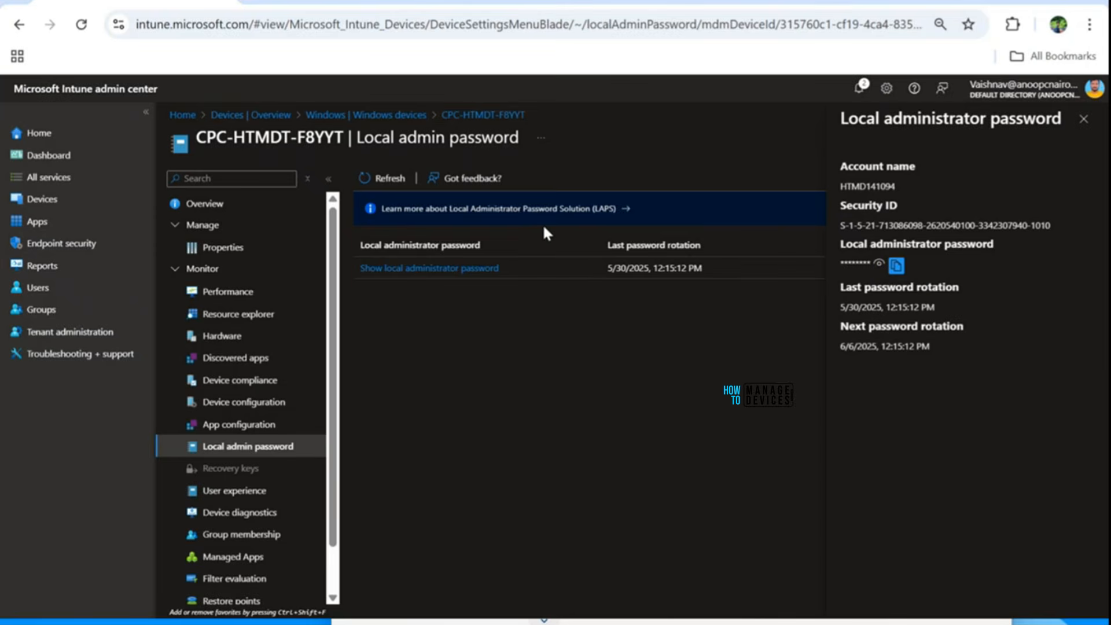
# Return to the enlarged Cloud PC session and bring Local Users and Groups forward.
pyautogui.hotkey('alt', 'Tab')
pyautogui.click(1050, 2)
pyautogui.click(632, 115)
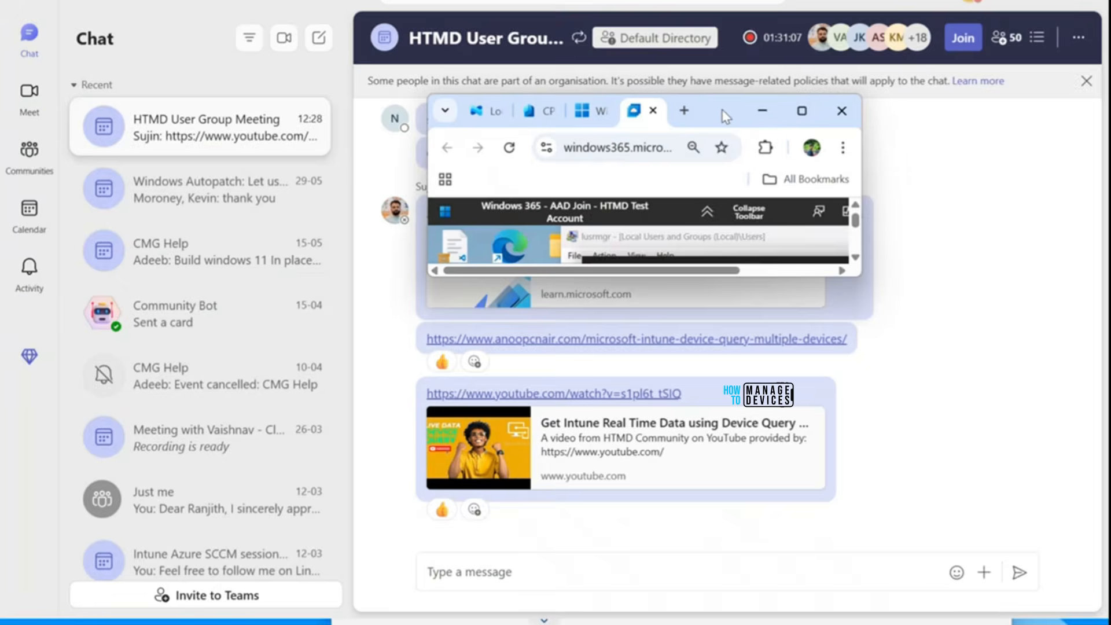
pyautogui.click(802, 111)
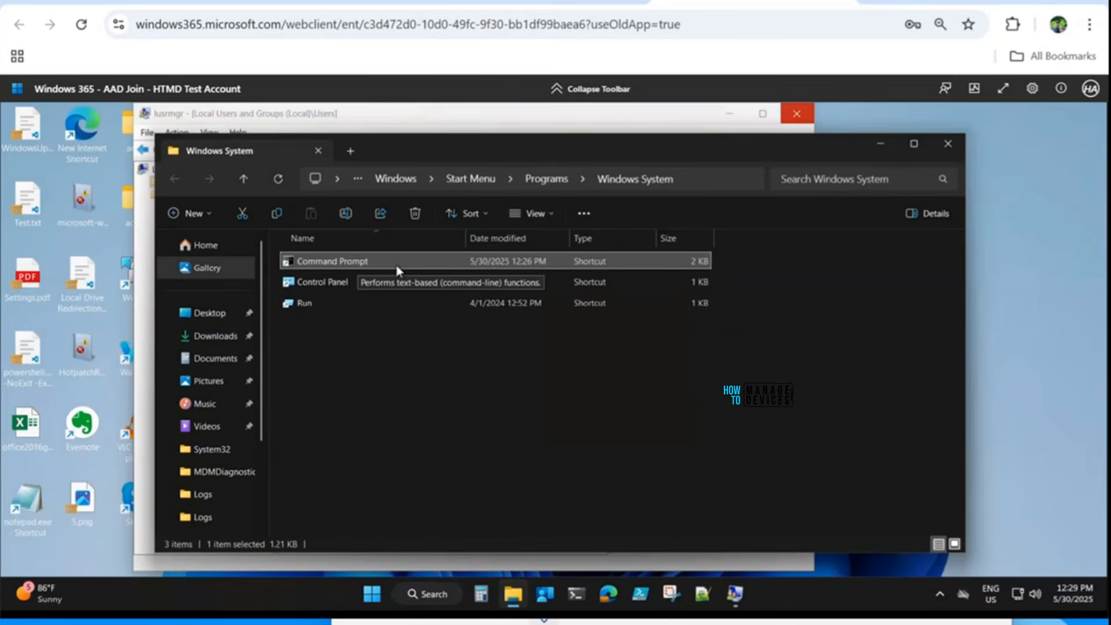
pyautogui.moveTo(736, 596)
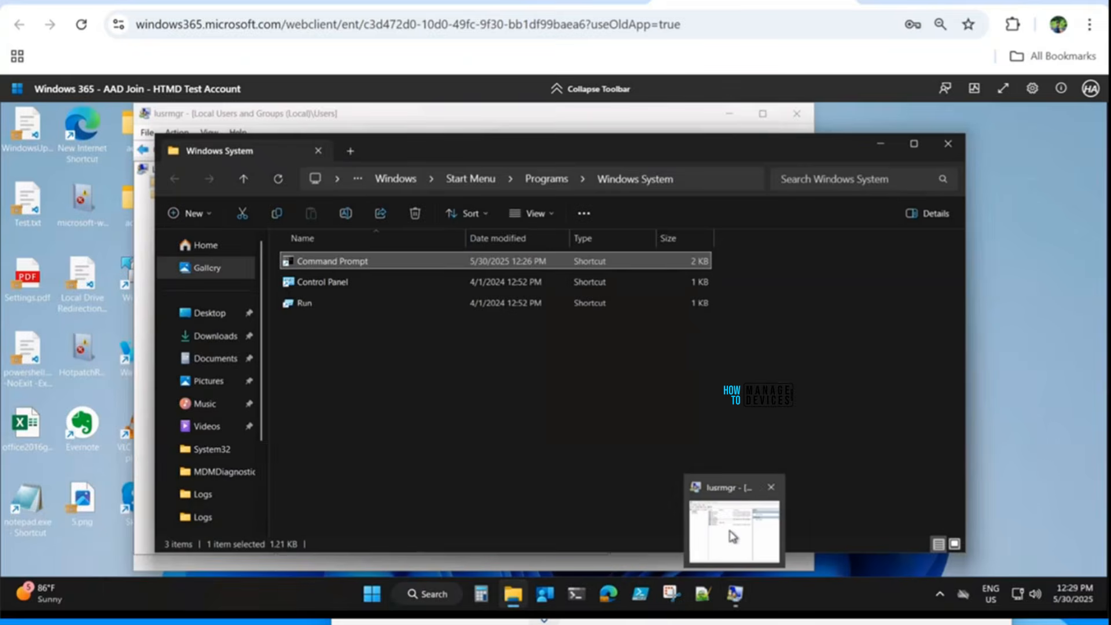
pyautogui.click(710, 530)
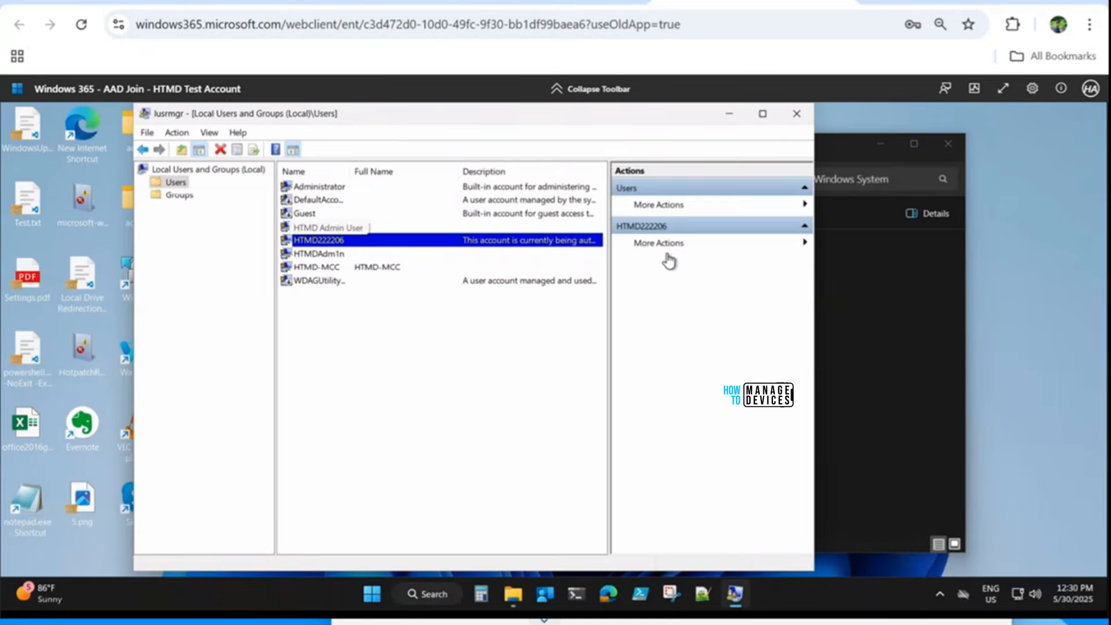
# Browse the console's Action, File and View menus and refresh the local users list.
pyautogui.press('alt')
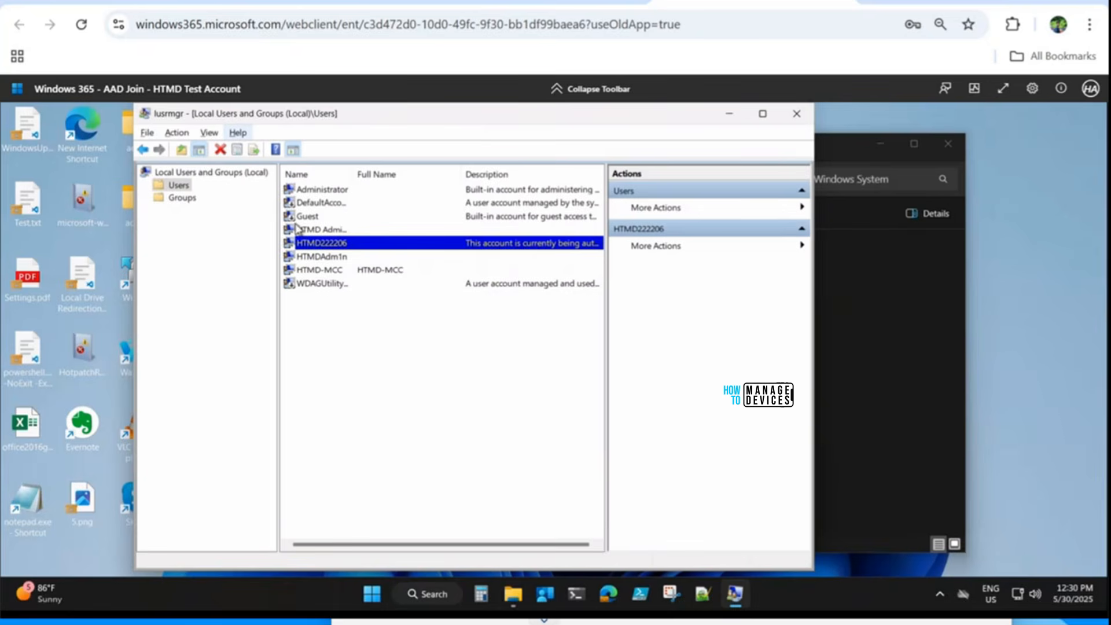
pyautogui.click(175, 134)
pyautogui.click(210, 136)
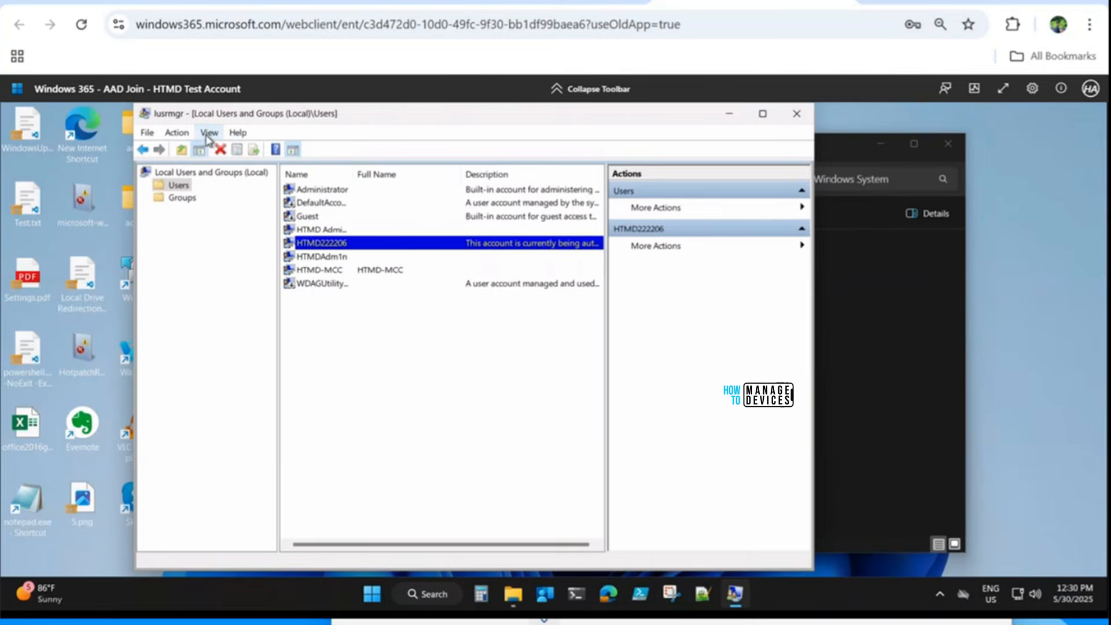
pyautogui.click(176, 133)
pyautogui.click(148, 134)
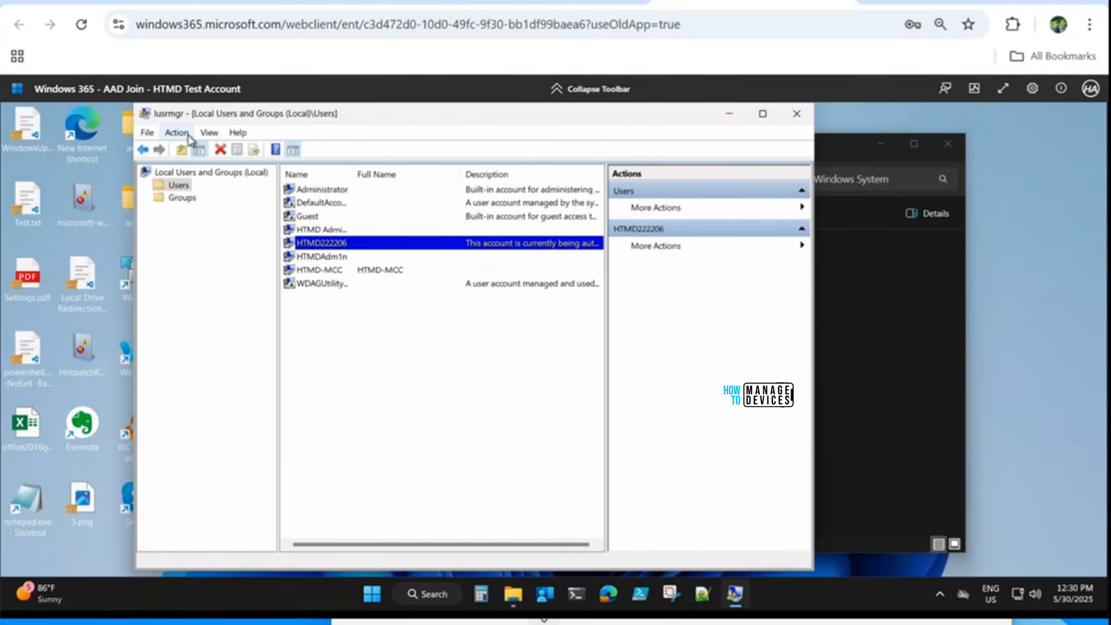
pyautogui.click(210, 133)
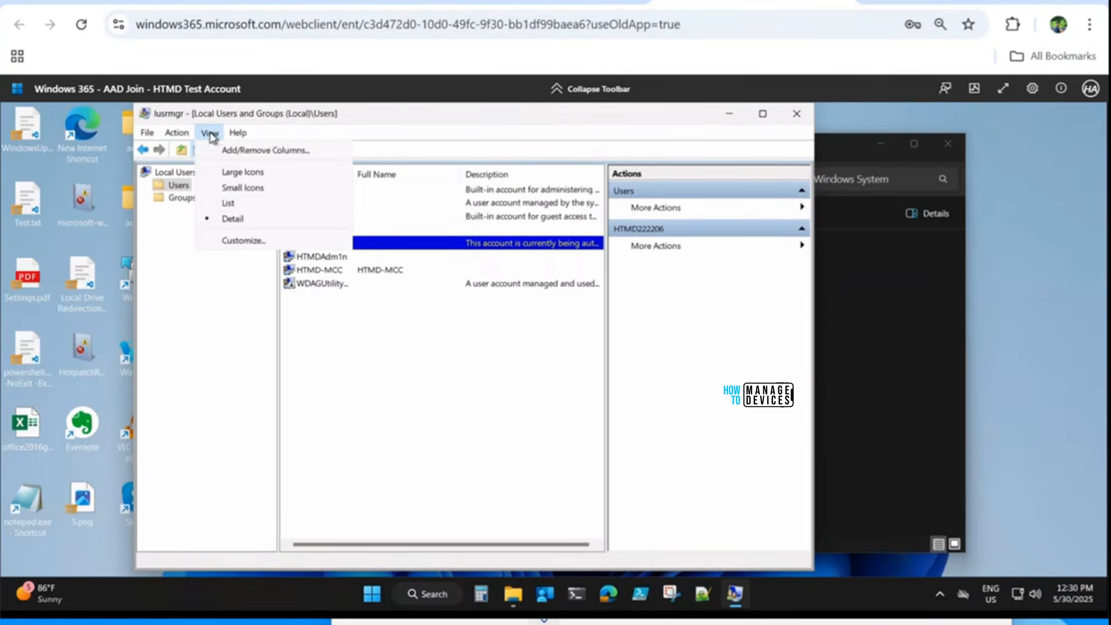
pyautogui.click(177, 187)
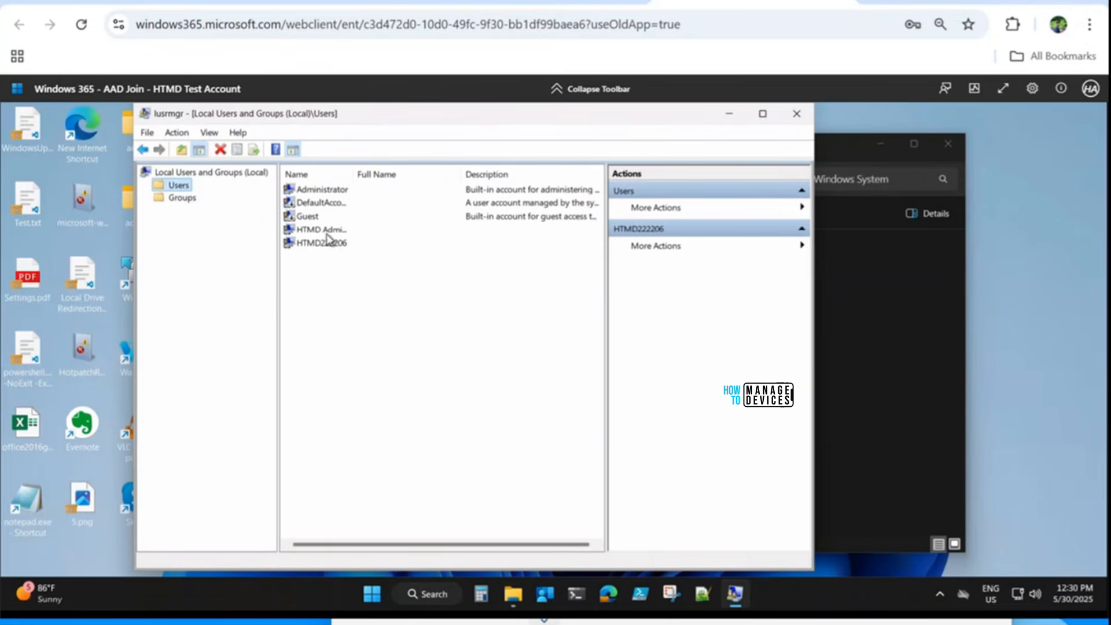
# Close the console and relaunch it with lusrmgr.msc from Run.
pyautogui.click(797, 114)
pyautogui.press('super+r')
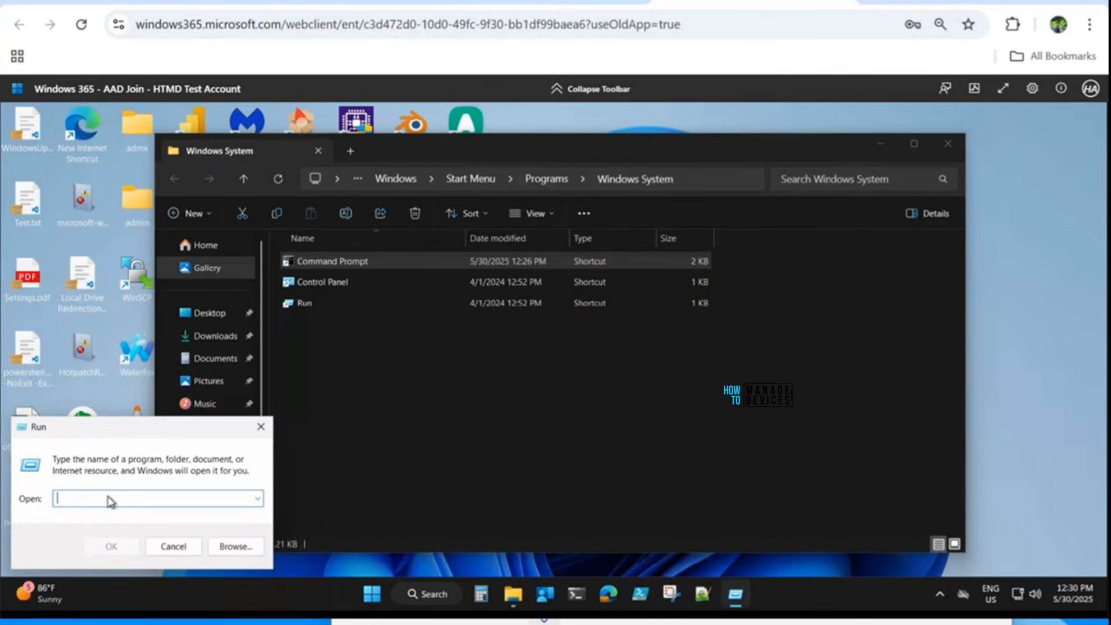
pyautogui.write('lusrmgr')
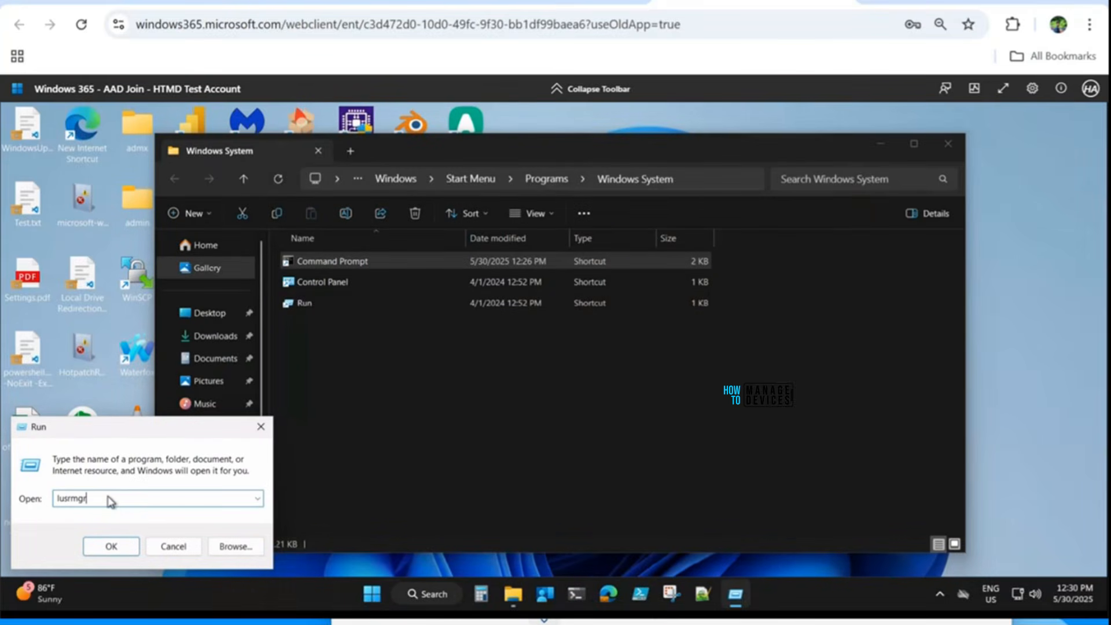
pyautogui.write('.msc')
pyautogui.press('Return')
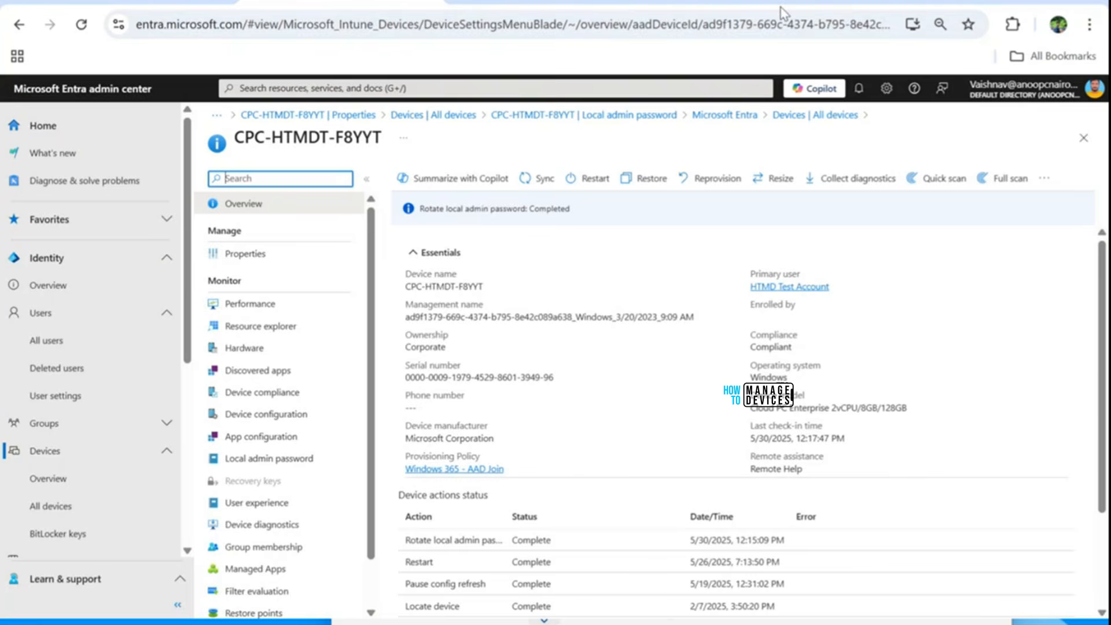
# Switch to the enlarged Cloud PC tab and bring the Windows System folder window forward.
pyautogui.click(825, 1)
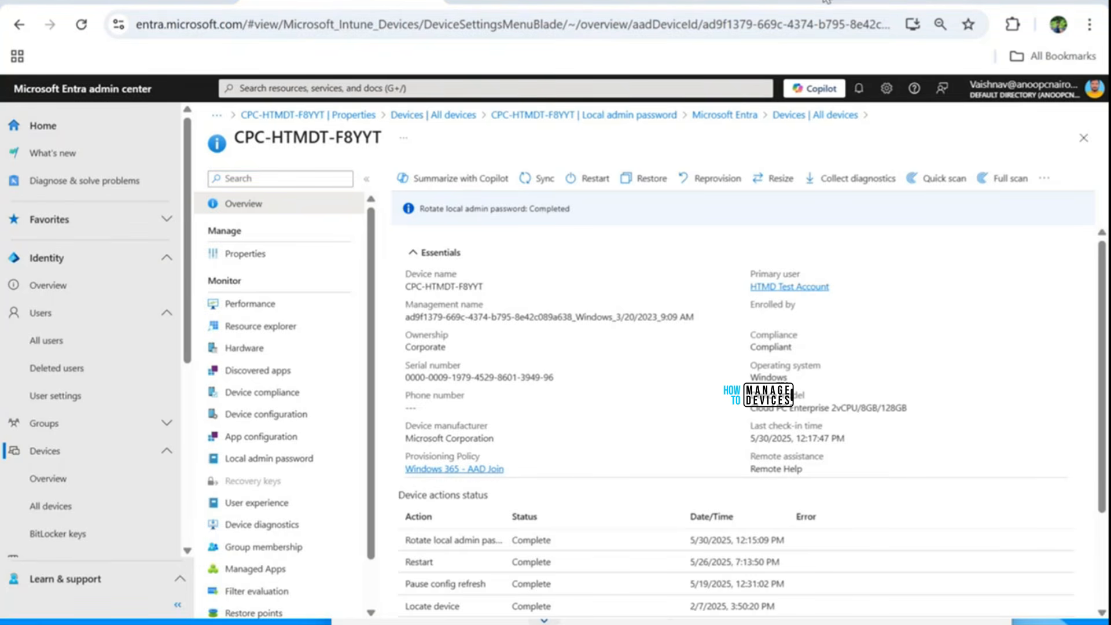
pyautogui.click(1050, 0)
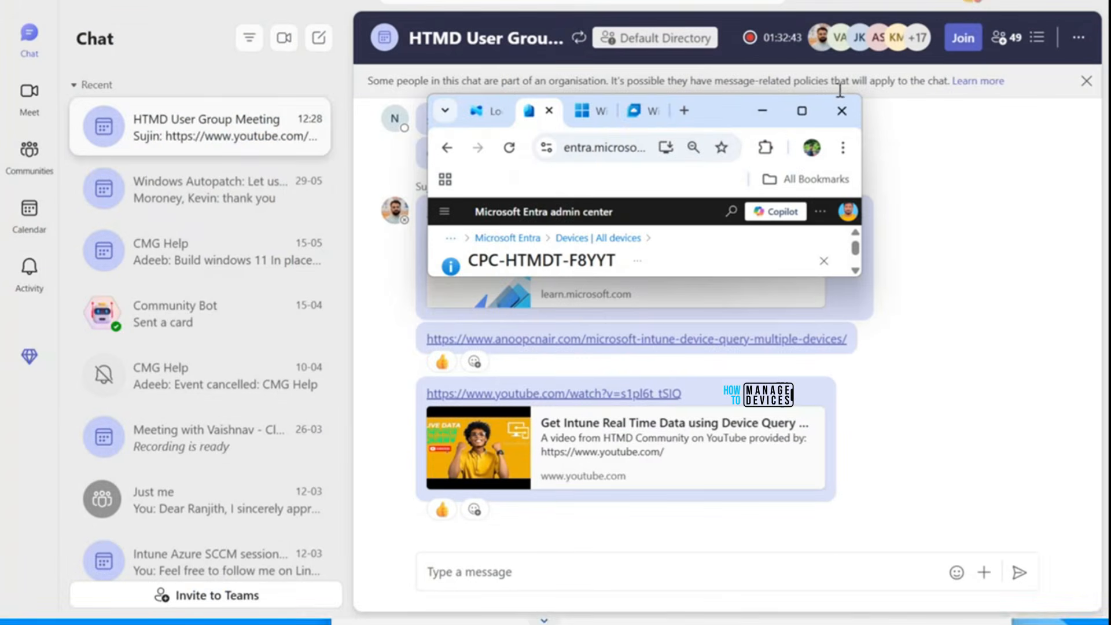
pyautogui.click(642, 113)
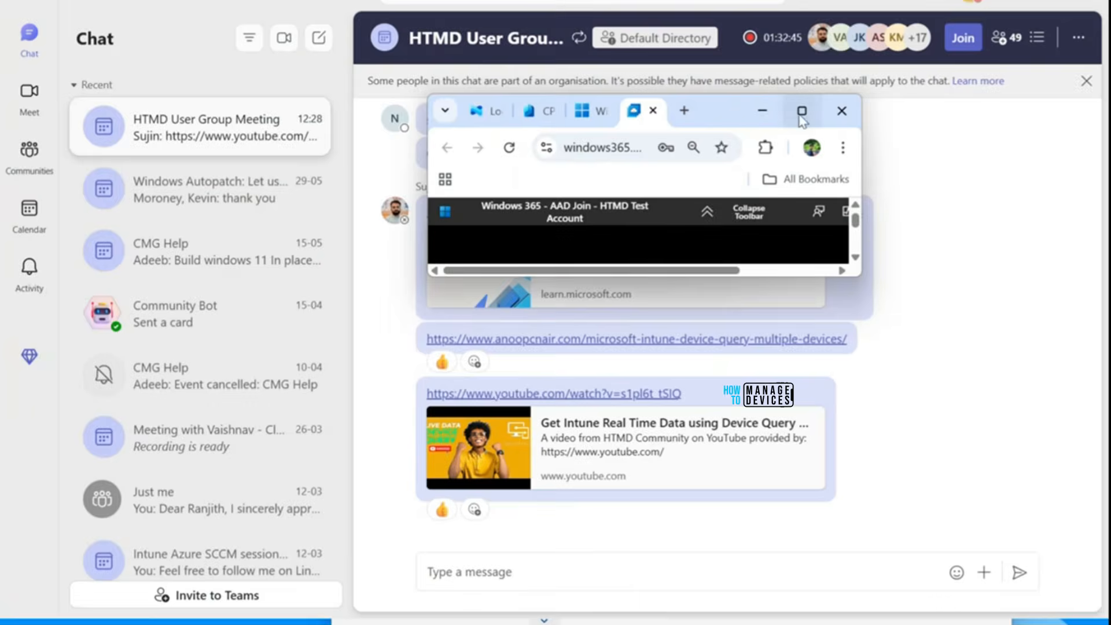
pyautogui.click(801, 111)
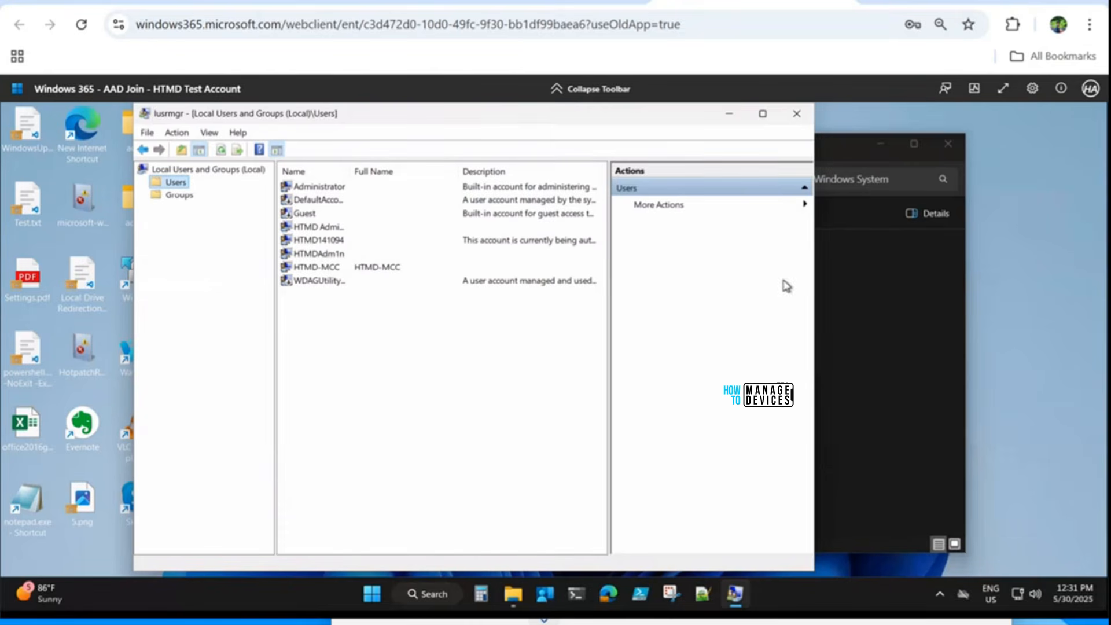
pyautogui.click(835, 338)
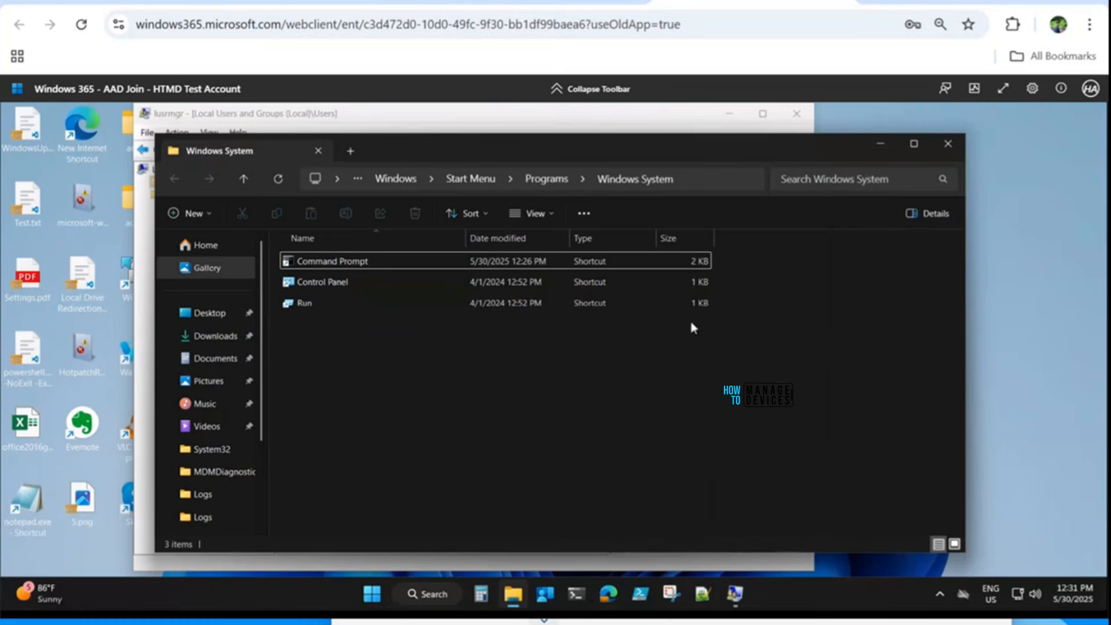
# Start Command Prompt on the Cloud PC with Run as different user.
pyautogui.doubleClick(351, 255)
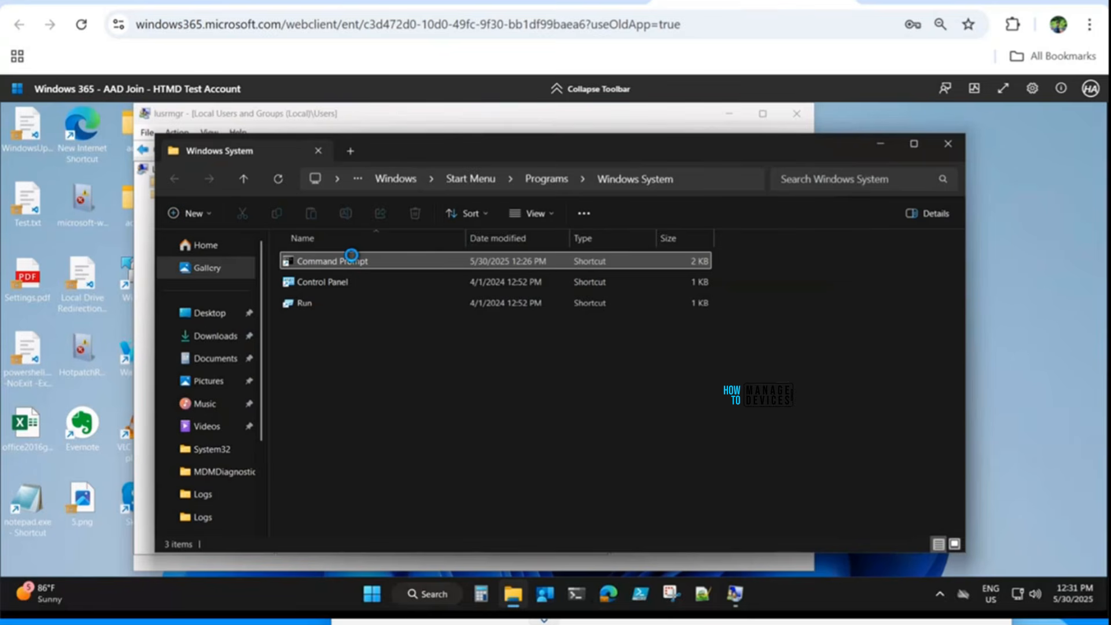
pyautogui.rightClick(352, 255)
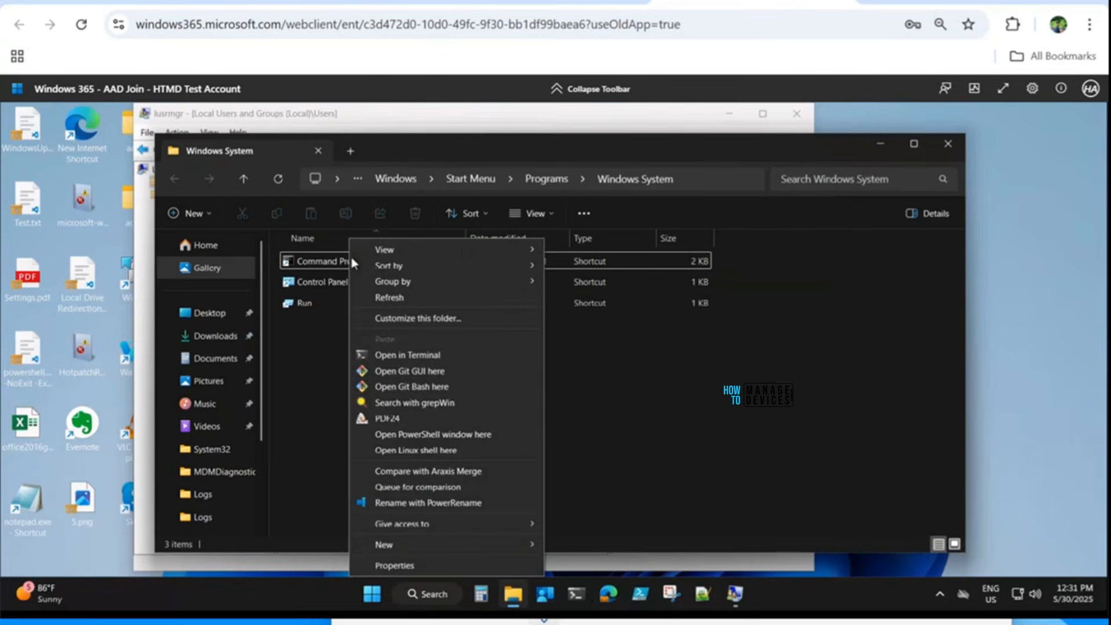
pyautogui.click(307, 264)
pyautogui.doubleClick(307, 262)
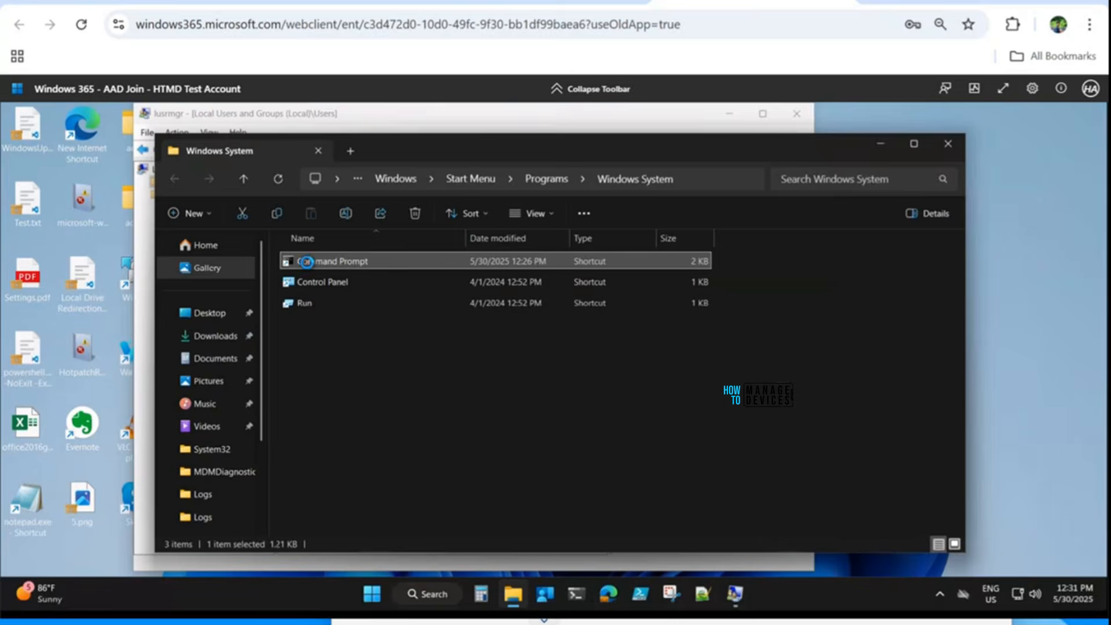
pyautogui.rightClick(306, 262)
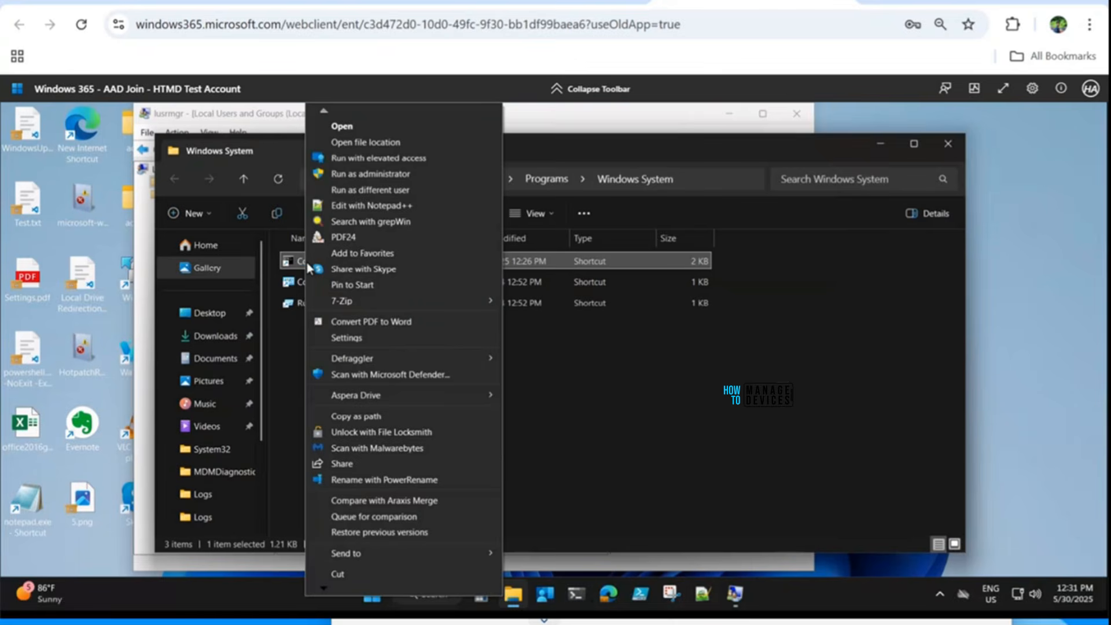
pyautogui.click(379, 191)
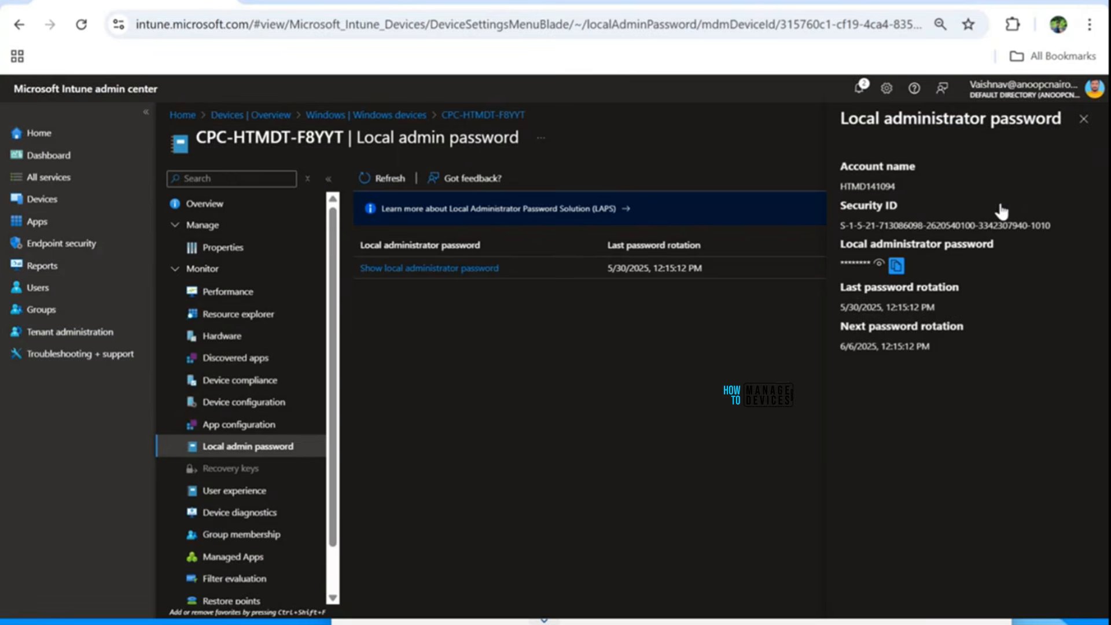
# Enter the managed local admin account name from Intune, prefixed with .\, as the user name.
pyautogui.moveTo(895, 188); pyautogui.dragTo(855, 190)
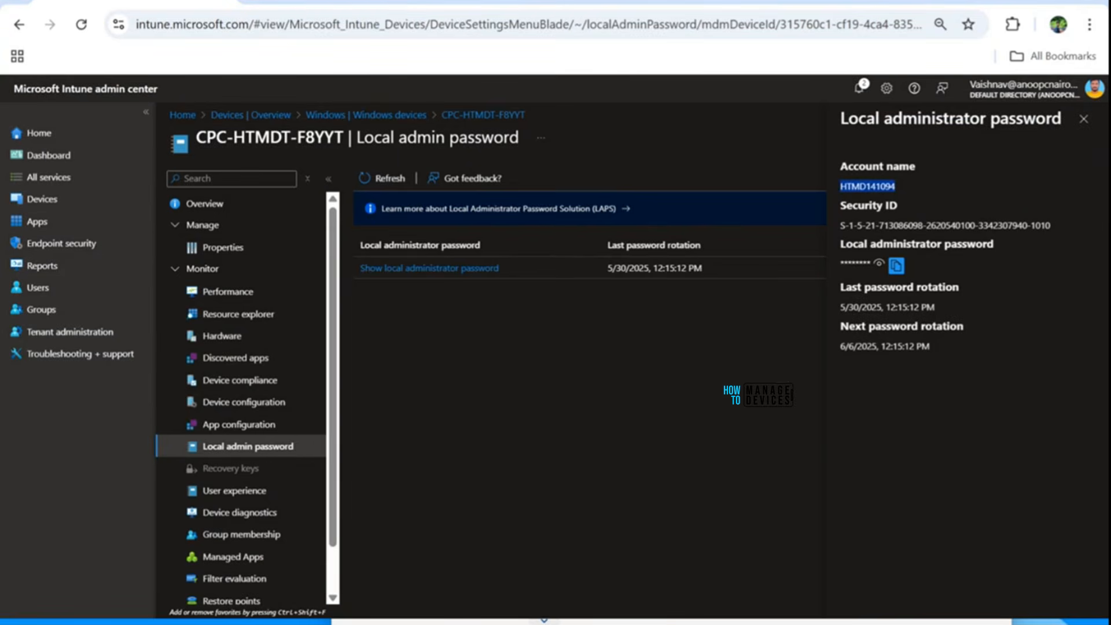
pyautogui.click(832, 2)
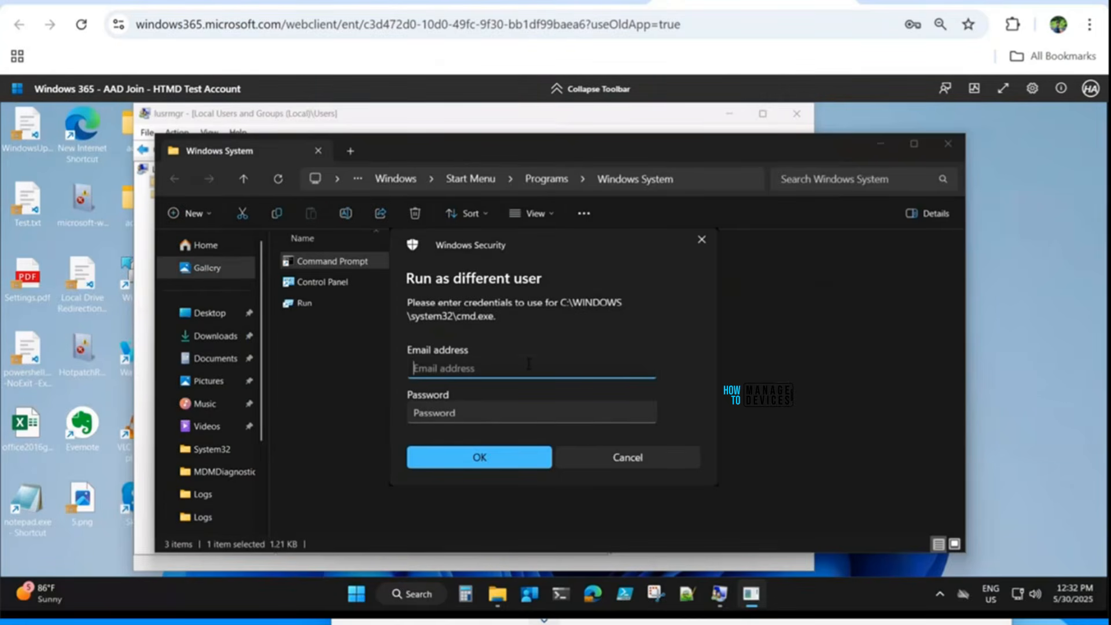
pyautogui.write('.\\')
pyautogui.hotkey('ctrl', 'v')
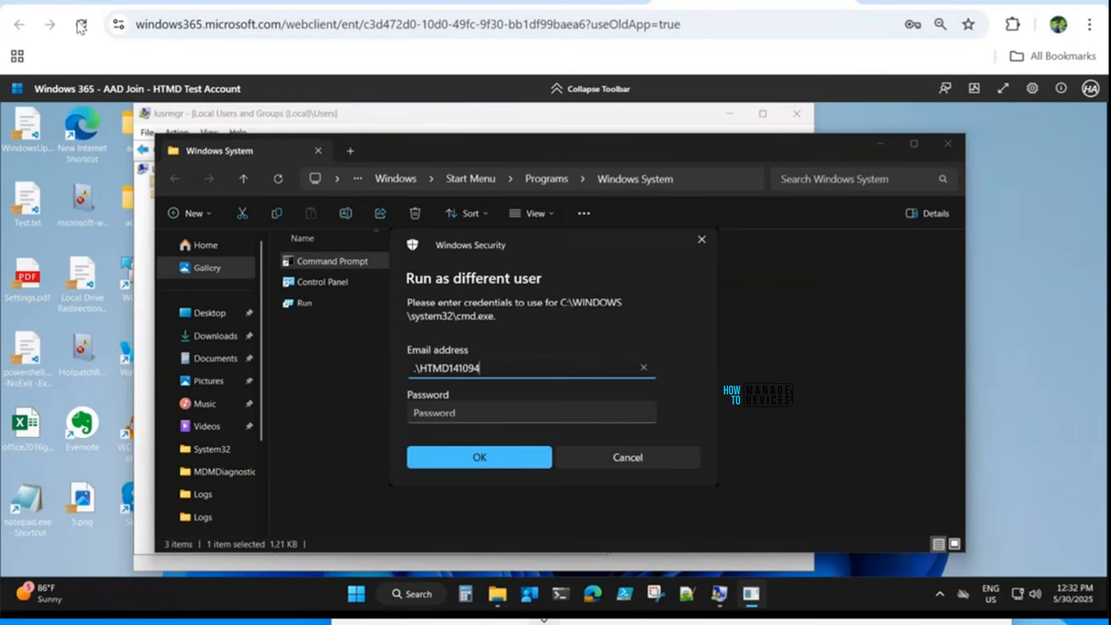
# Paste the LAPS password copied from Intune into the password field and confirm.
pyautogui.click(104, 1)
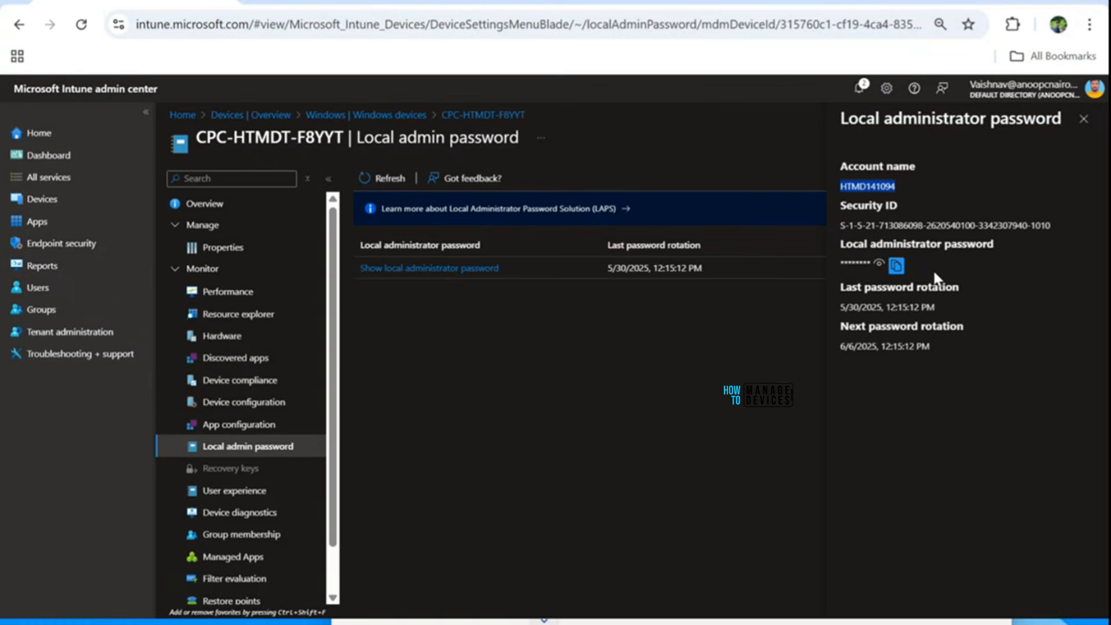
pyautogui.click(895, 265)
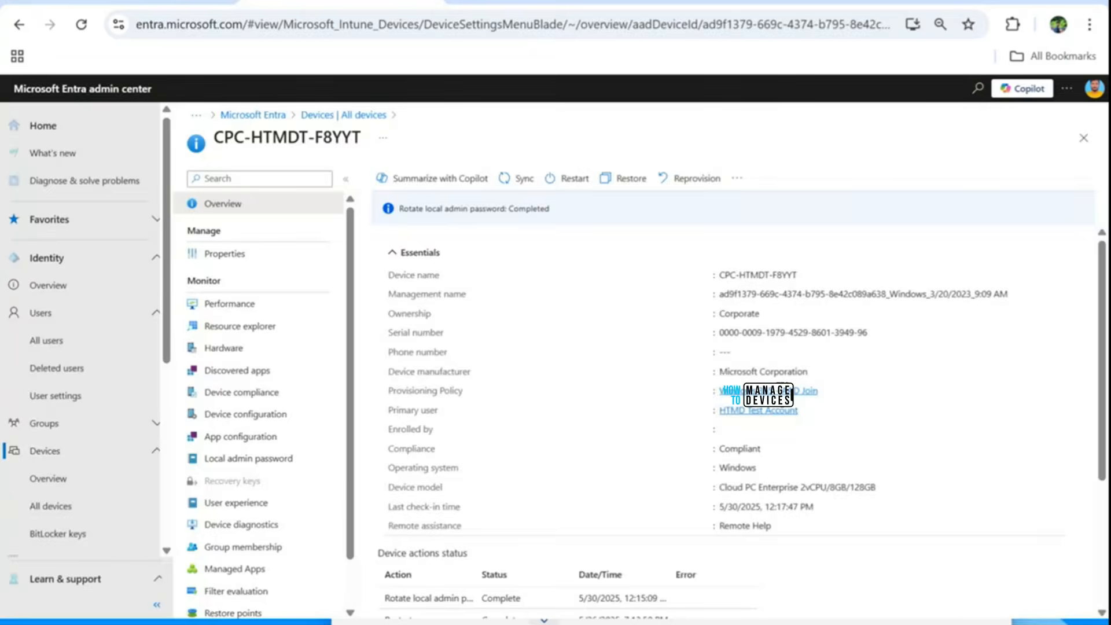
pyautogui.click(356, 1)
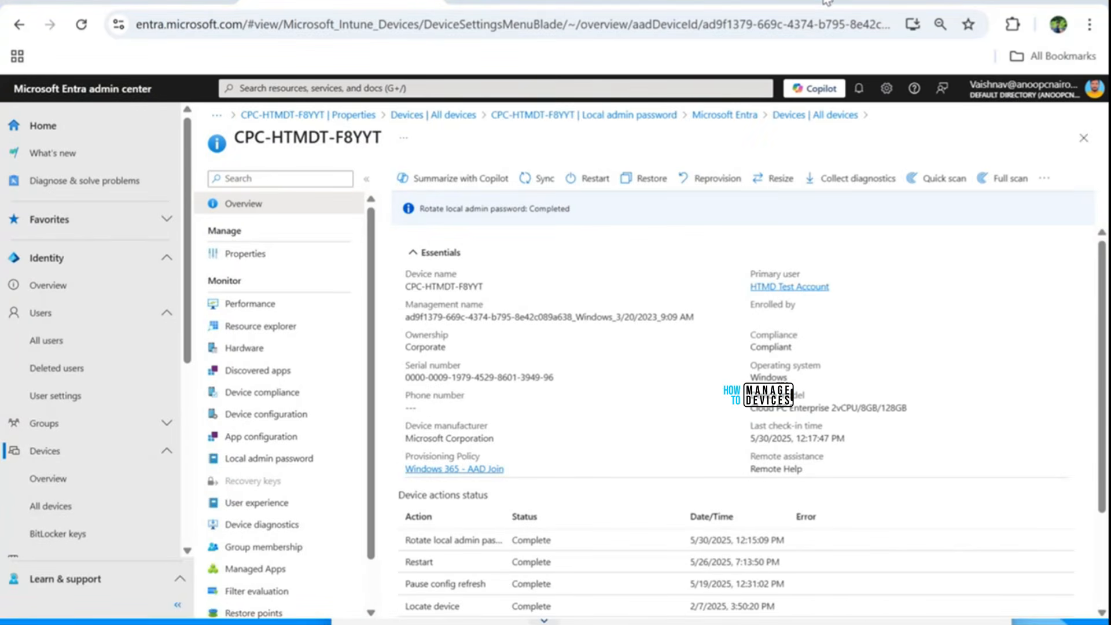
pyautogui.click(1055, 2)
pyautogui.click(640, 110)
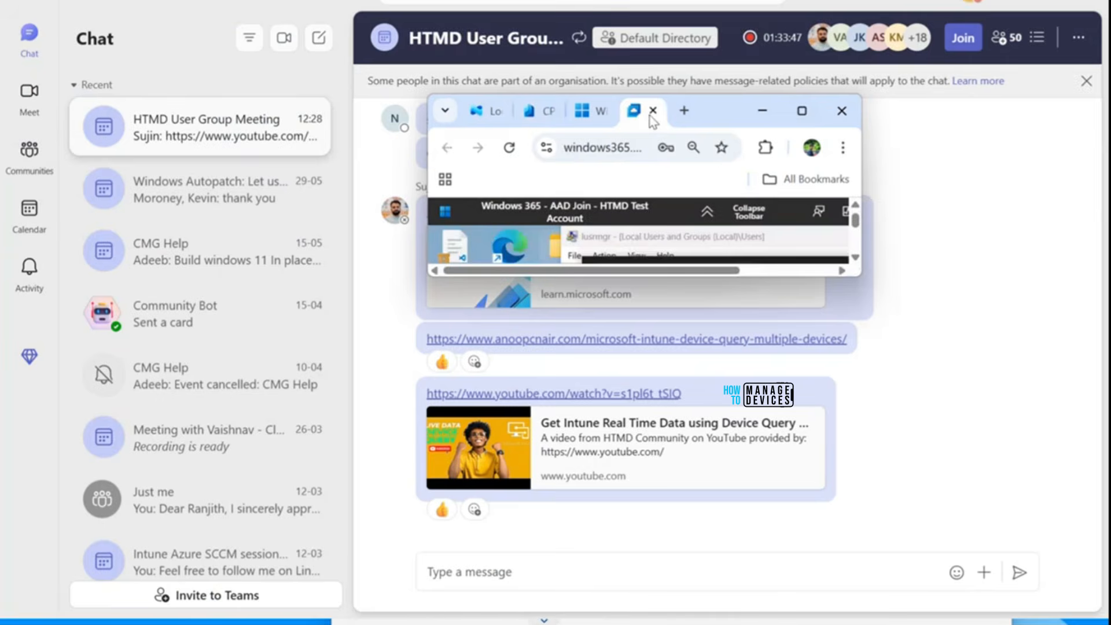
pyautogui.click(801, 109)
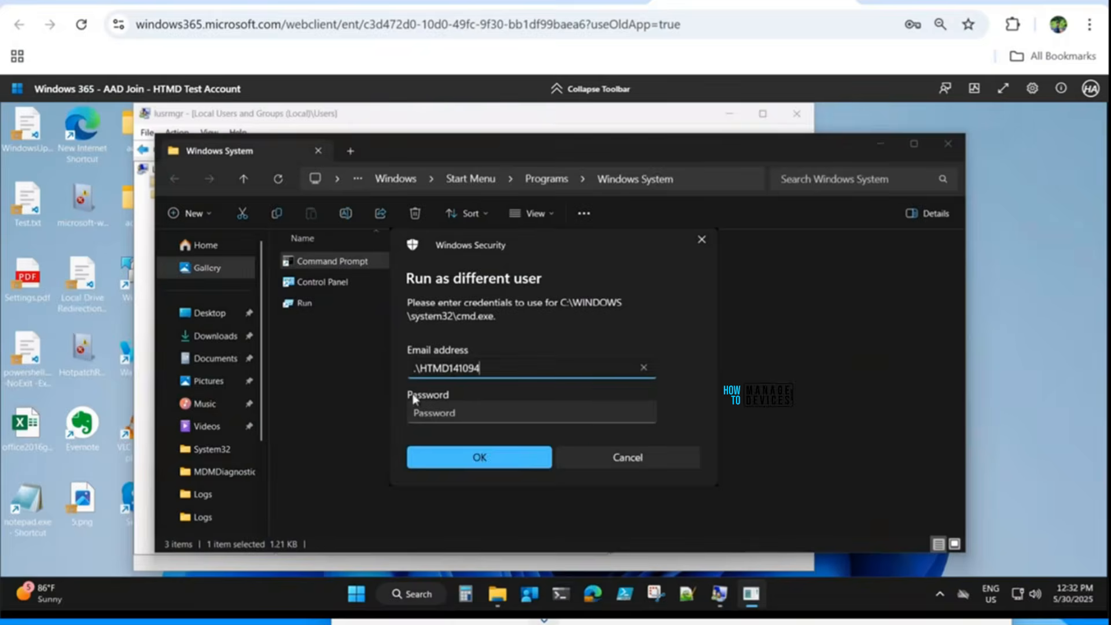
pyautogui.click(436, 414)
pyautogui.hotkey('ctrl', 'v')
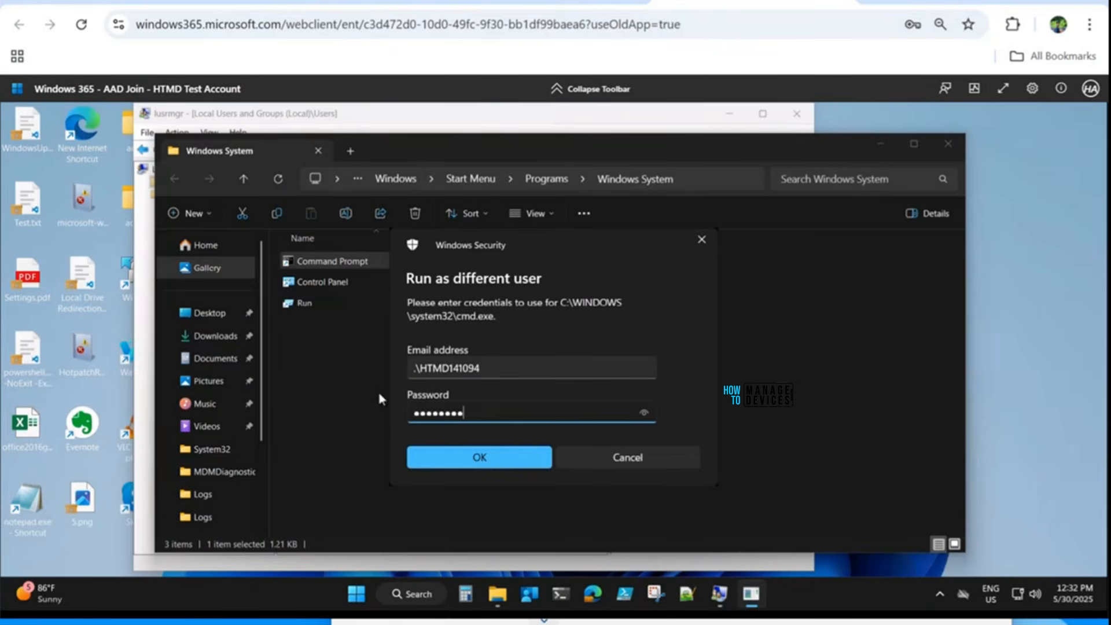
pyautogui.click(453, 460)
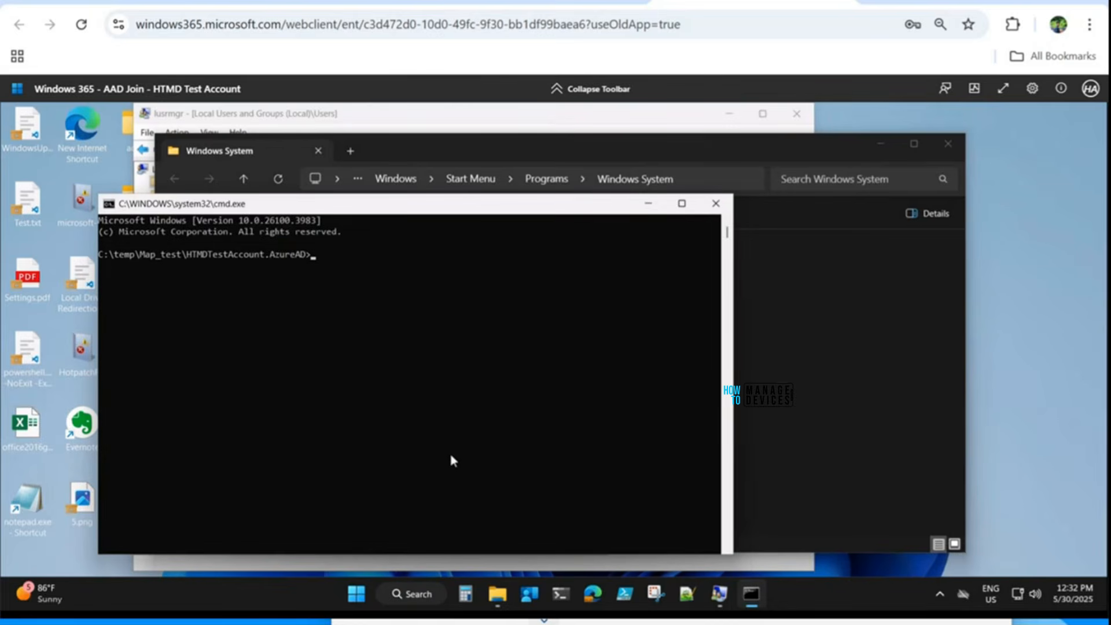
# Run whoami in Command Prompt to confirm the managed admin account, then return to Intune.
pyautogui.write('whoami')
pyautogui.press('Return')
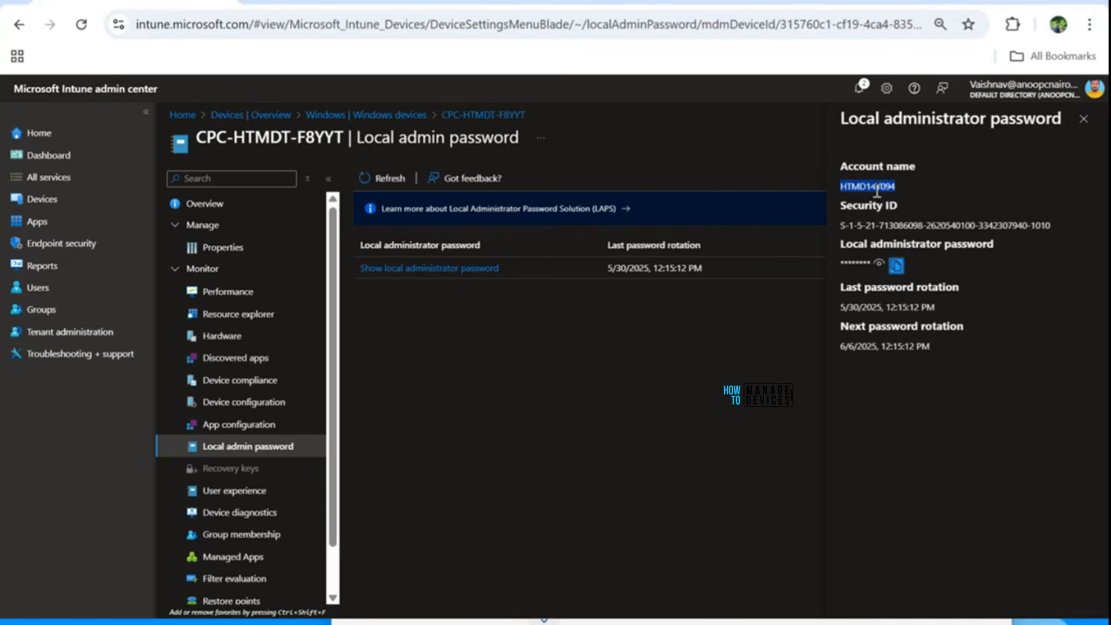
pyautogui.hotkey('alt', 'Tab')
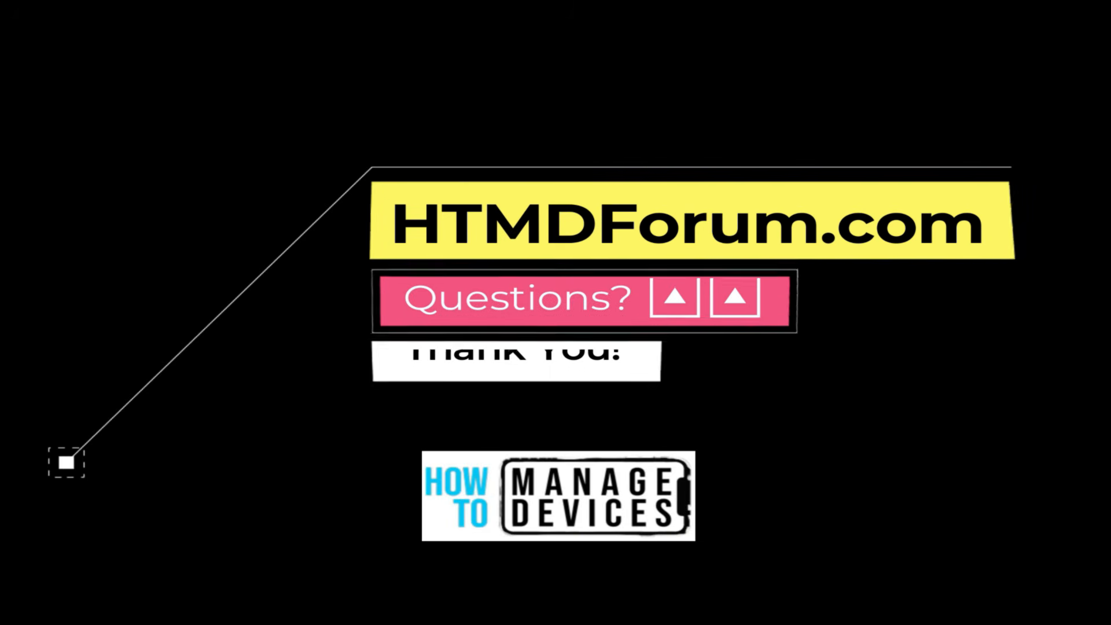